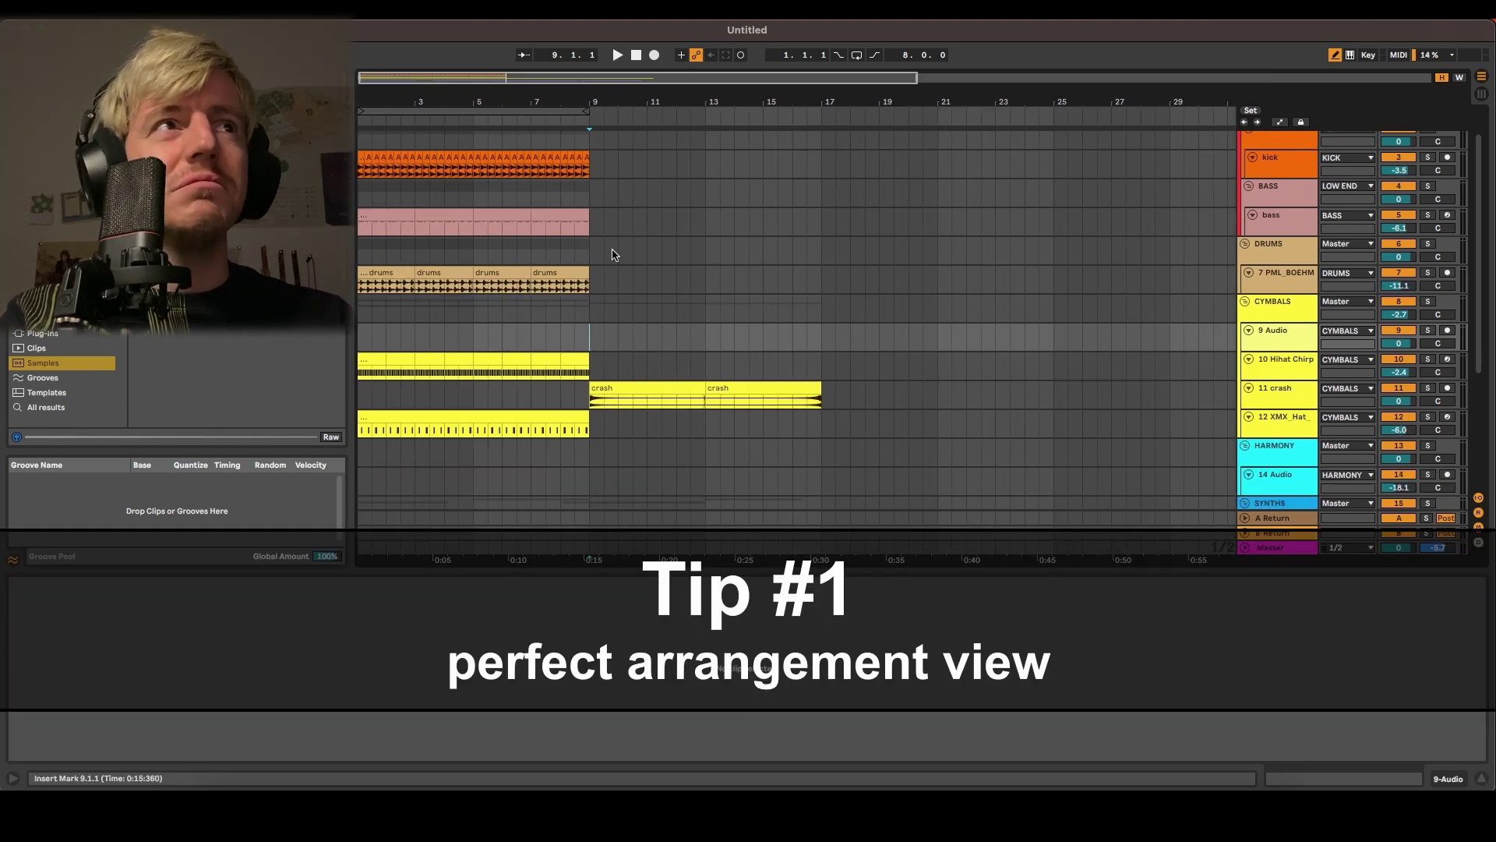
Play the arrangement from bar 2, and play it again from bar 8
scroll(494, 254, up, 2)
click(387, 241)
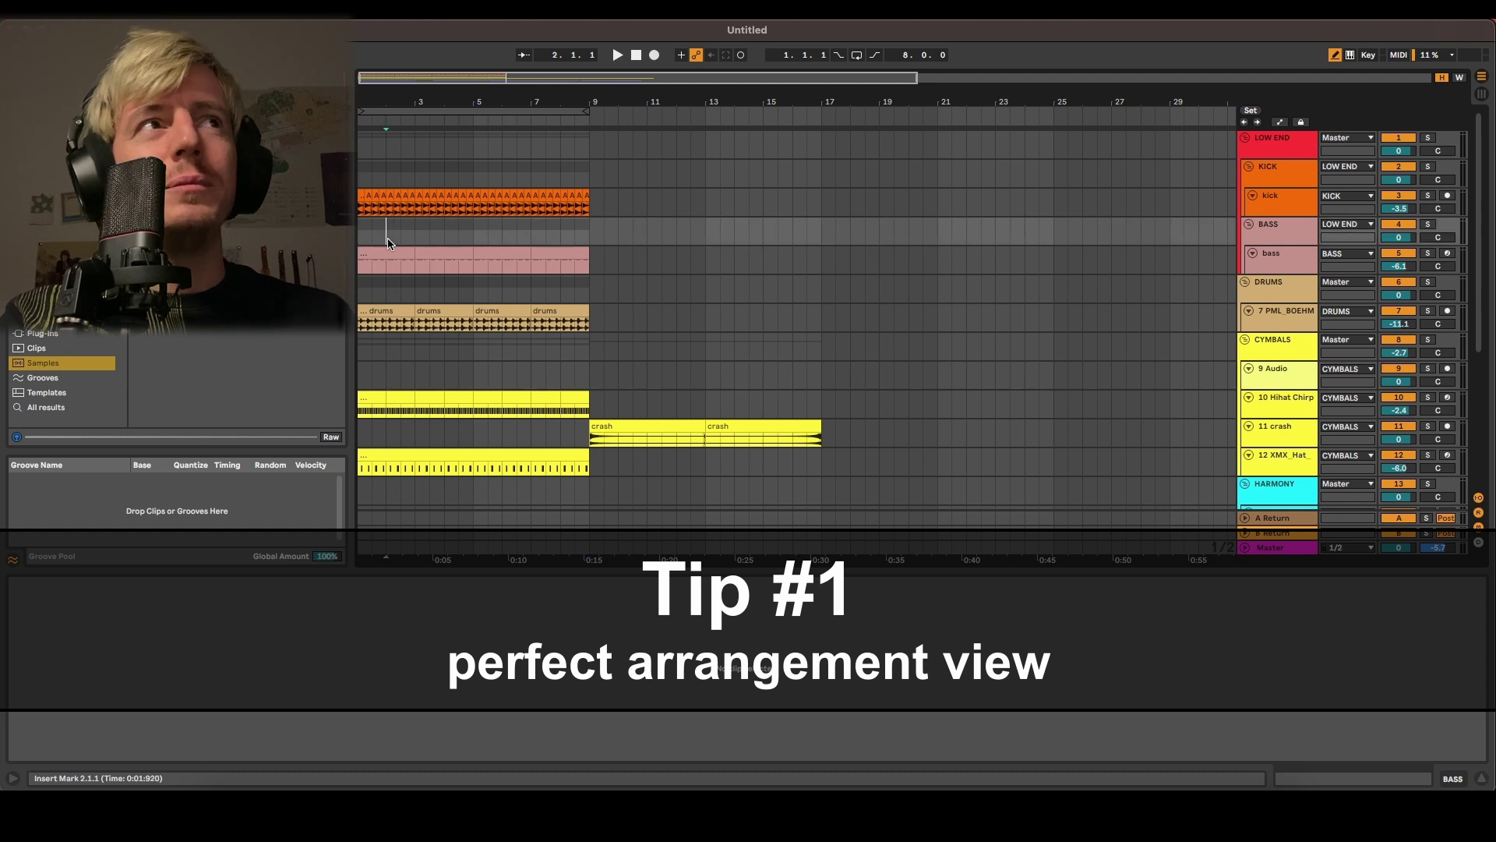
key(space)
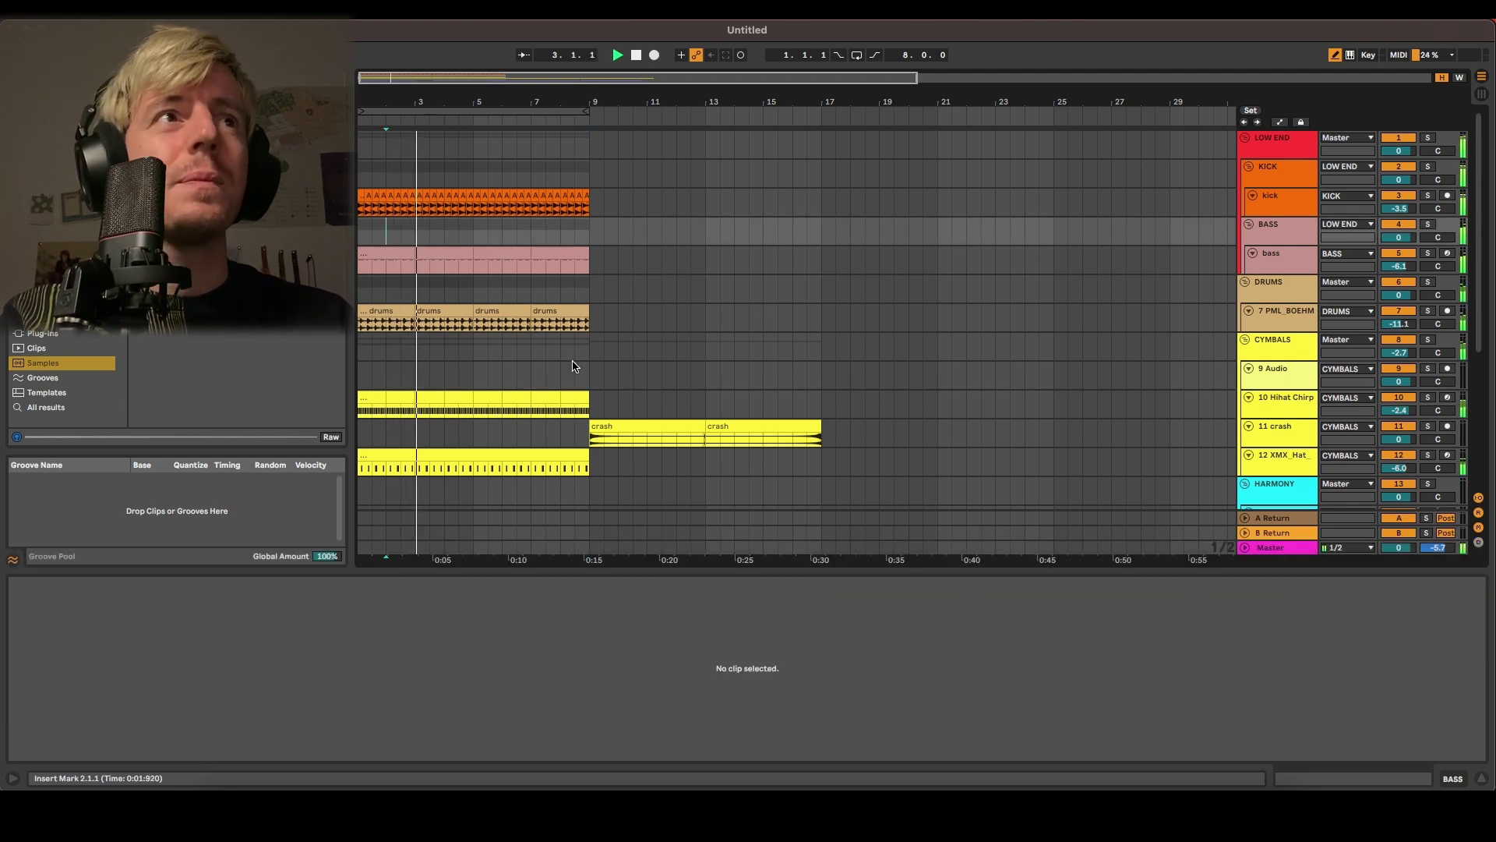
click(565, 380)
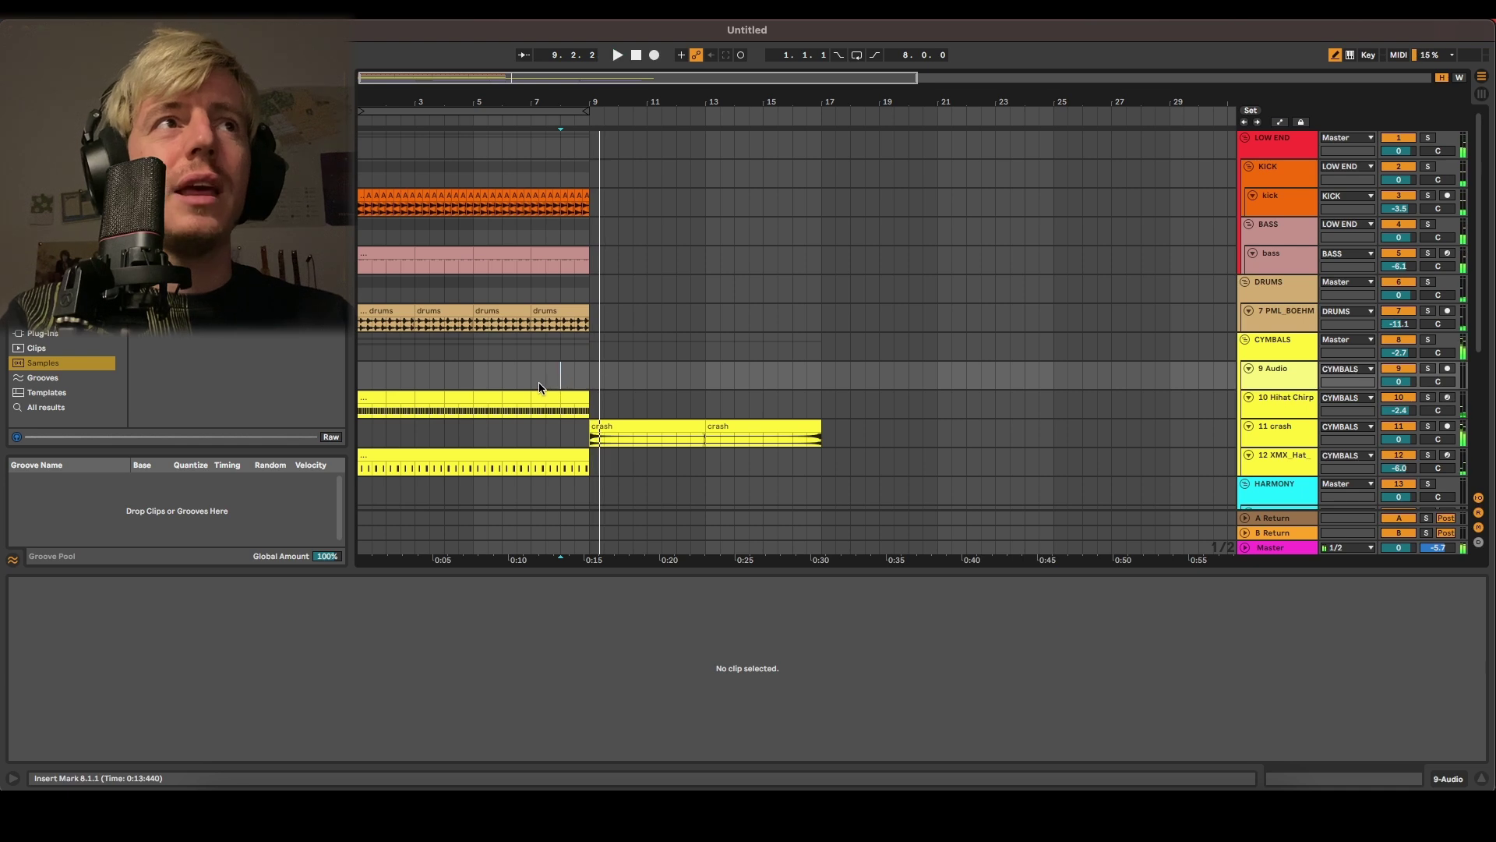
Enlarge the Hihat Chirp track and remove the accidentally drawn D4 note at 1.2.1 from its clip
scroll(533, 411, up, 3)
scroll(533, 411, up, 10)
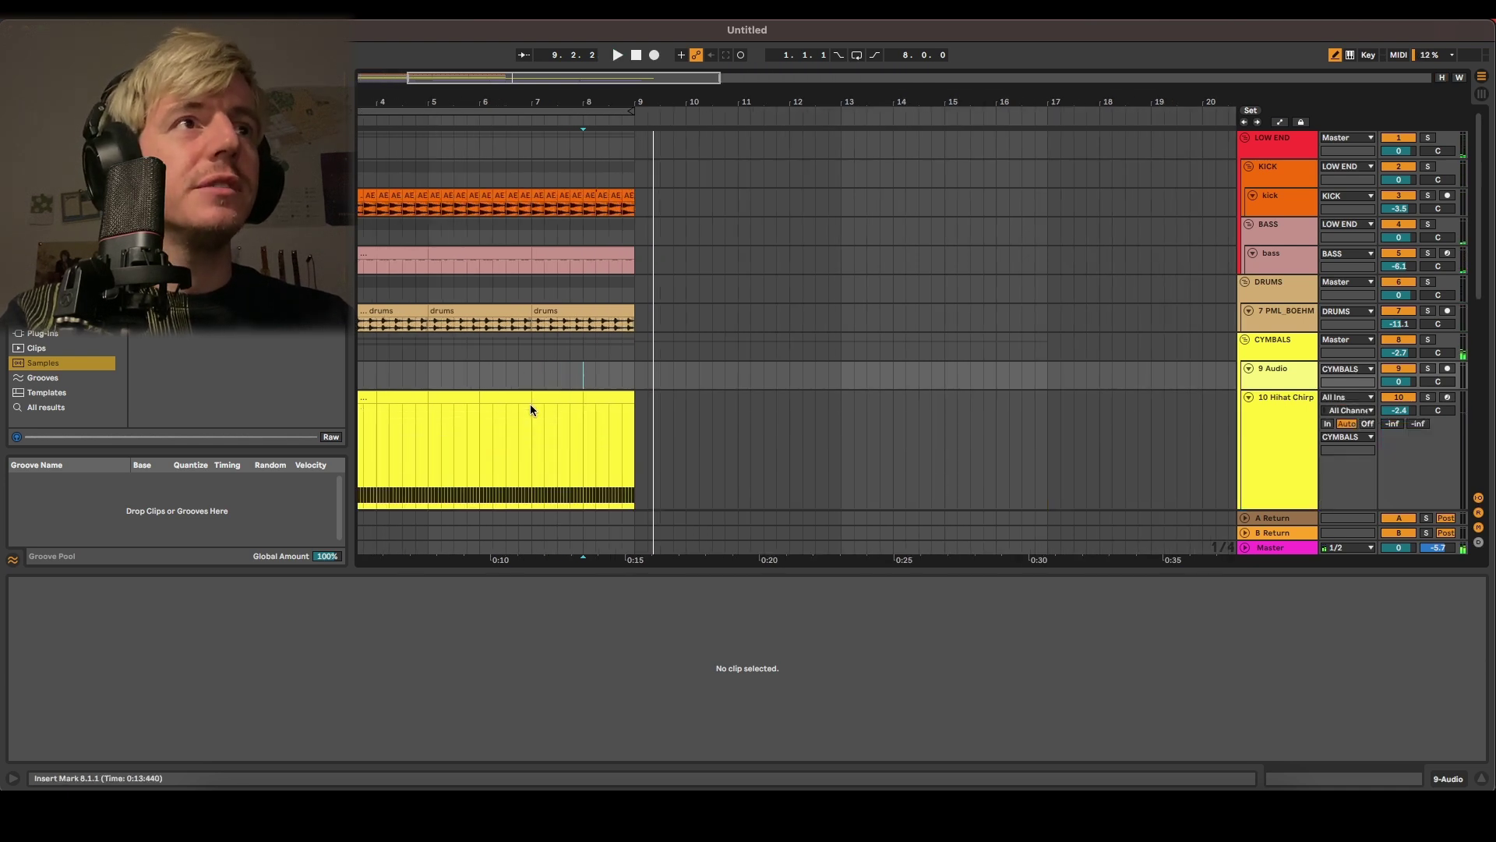
scroll(462, 250, up, 3)
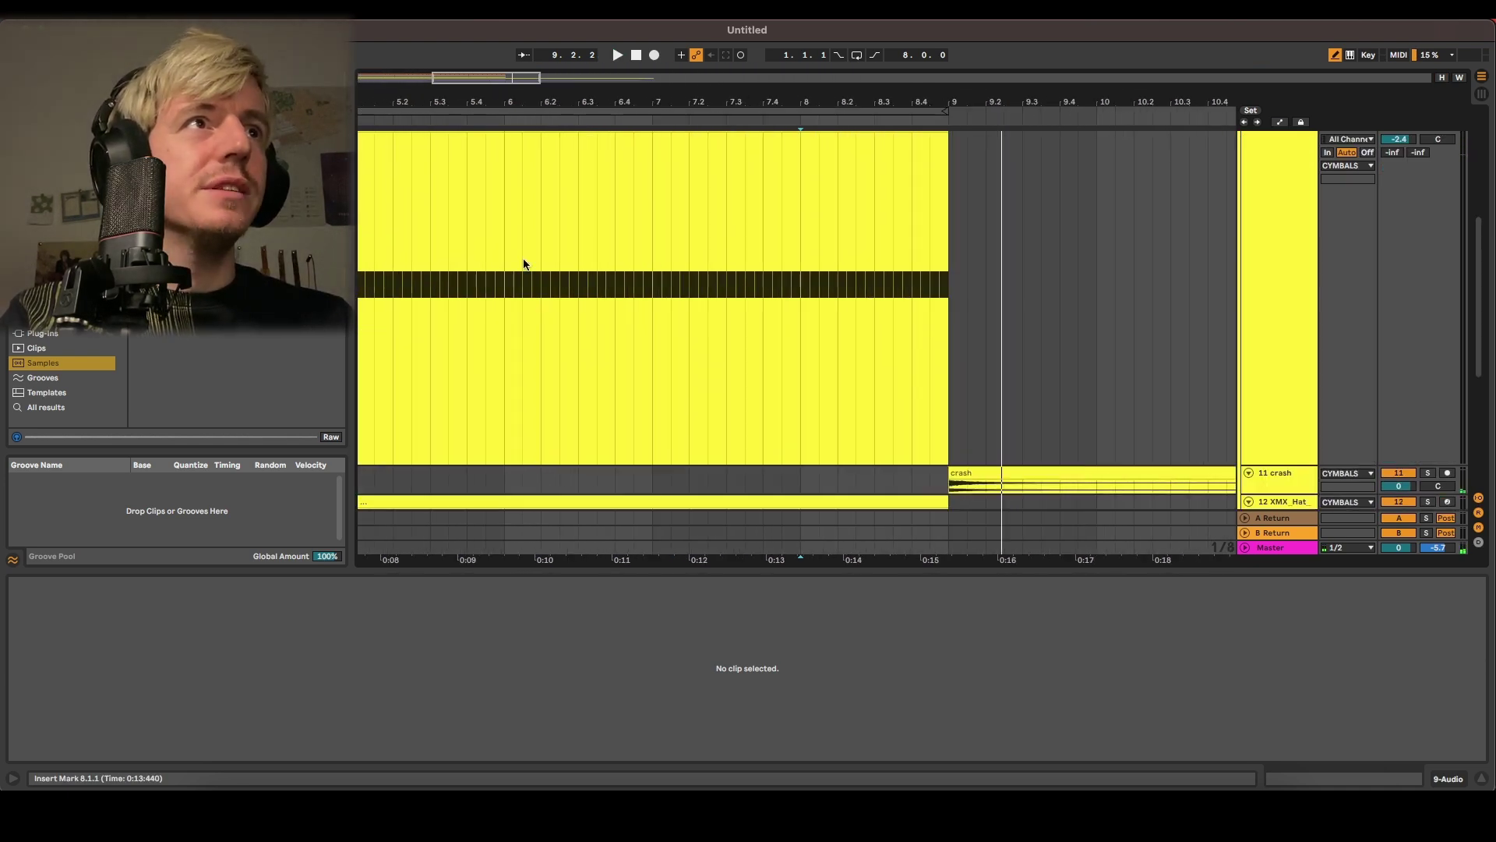
click(524, 261)
click(670, 652)
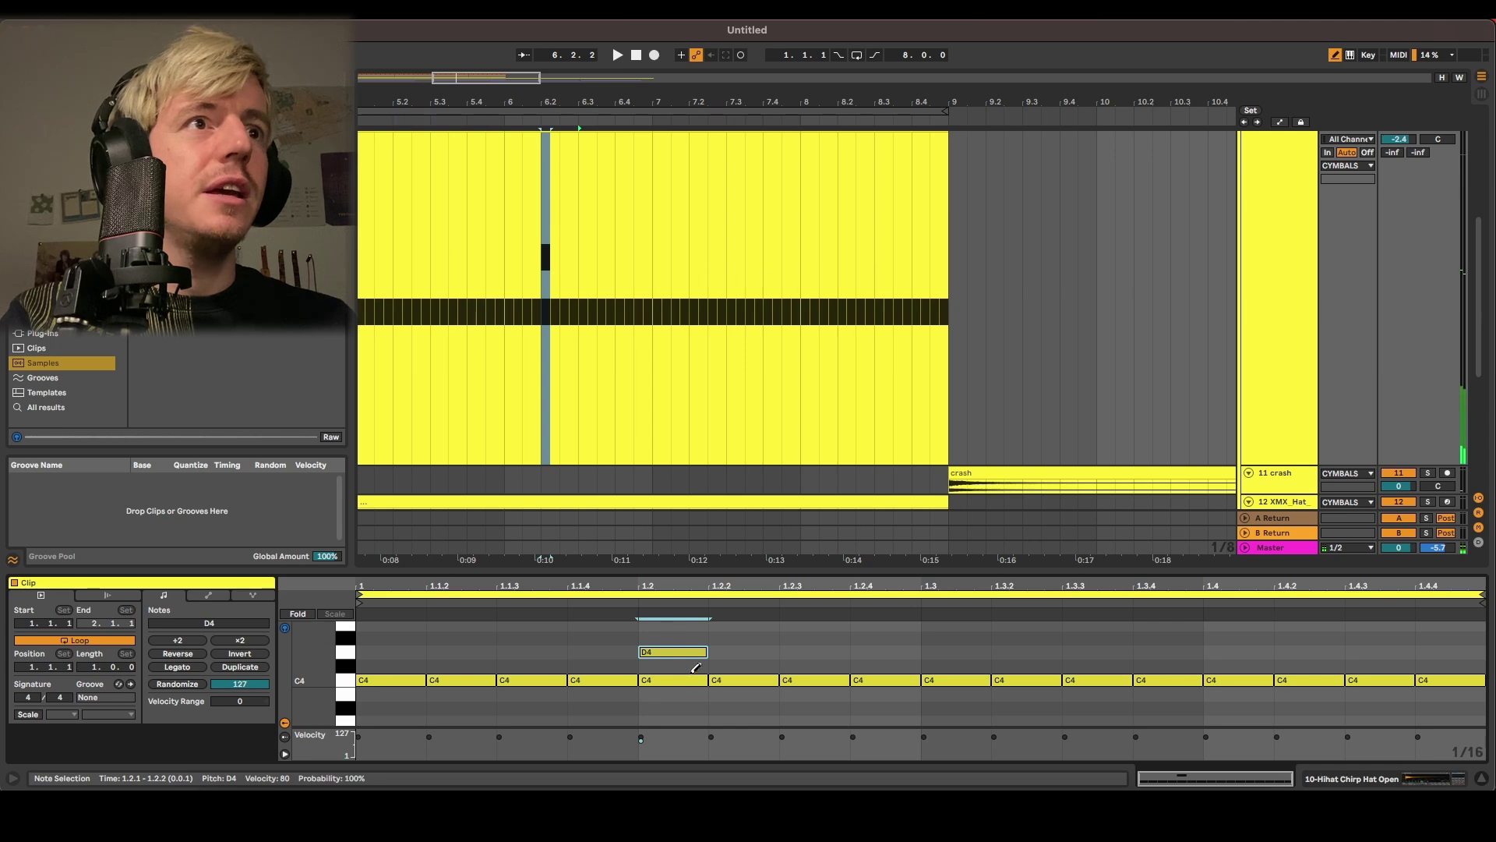
key(Delete)
Look through the enlarged tracks from the low end to the synths and along the timeline of the Hihat Chirp clip
scroll(615, 273, down, 10)
scroll(644, 348, up, 4)
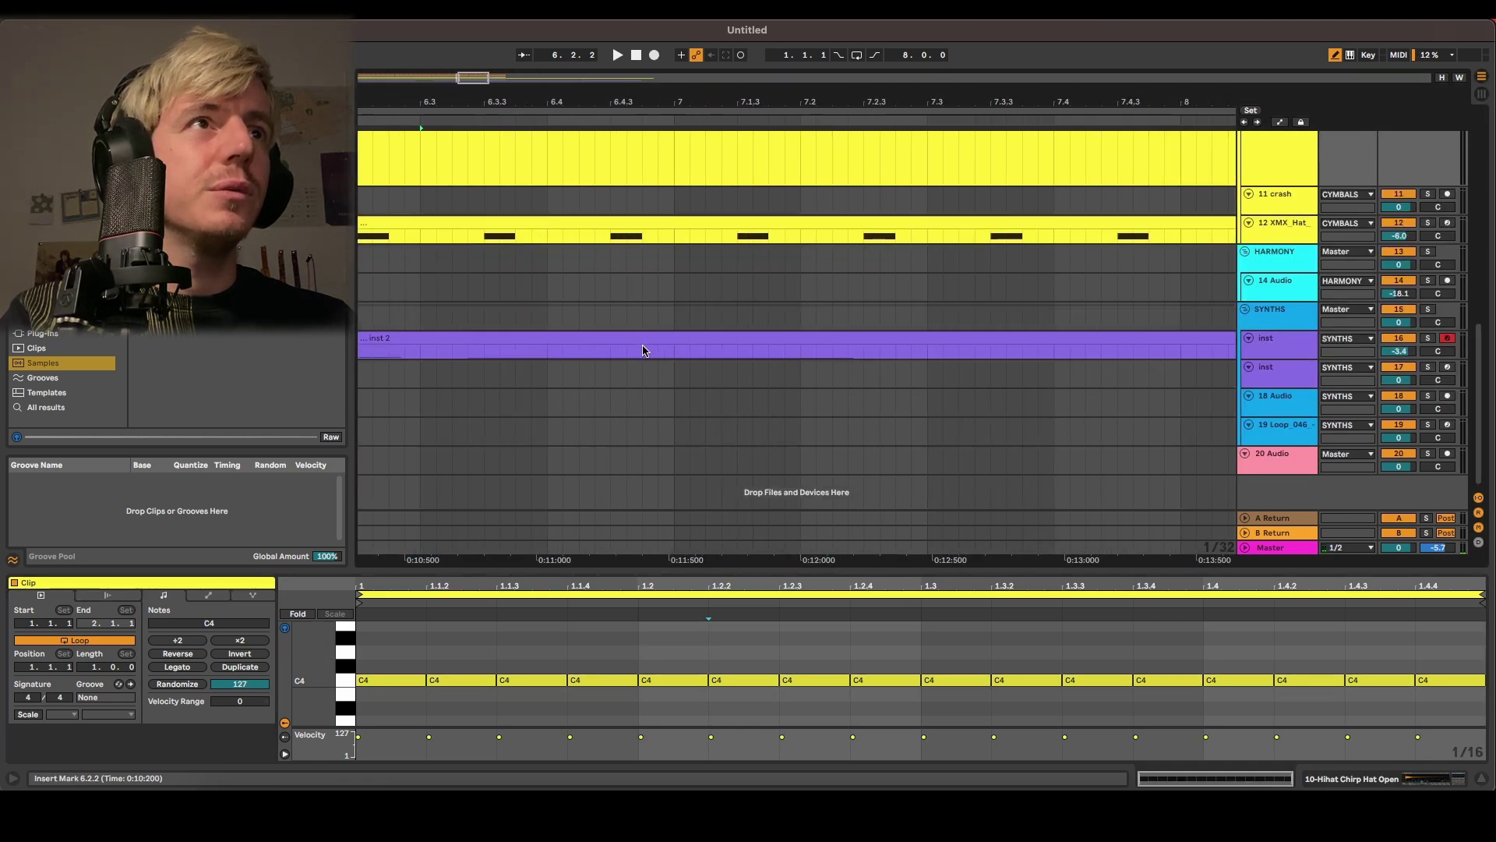
scroll(642, 349, up, 5)
scroll(637, 343, down, 5)
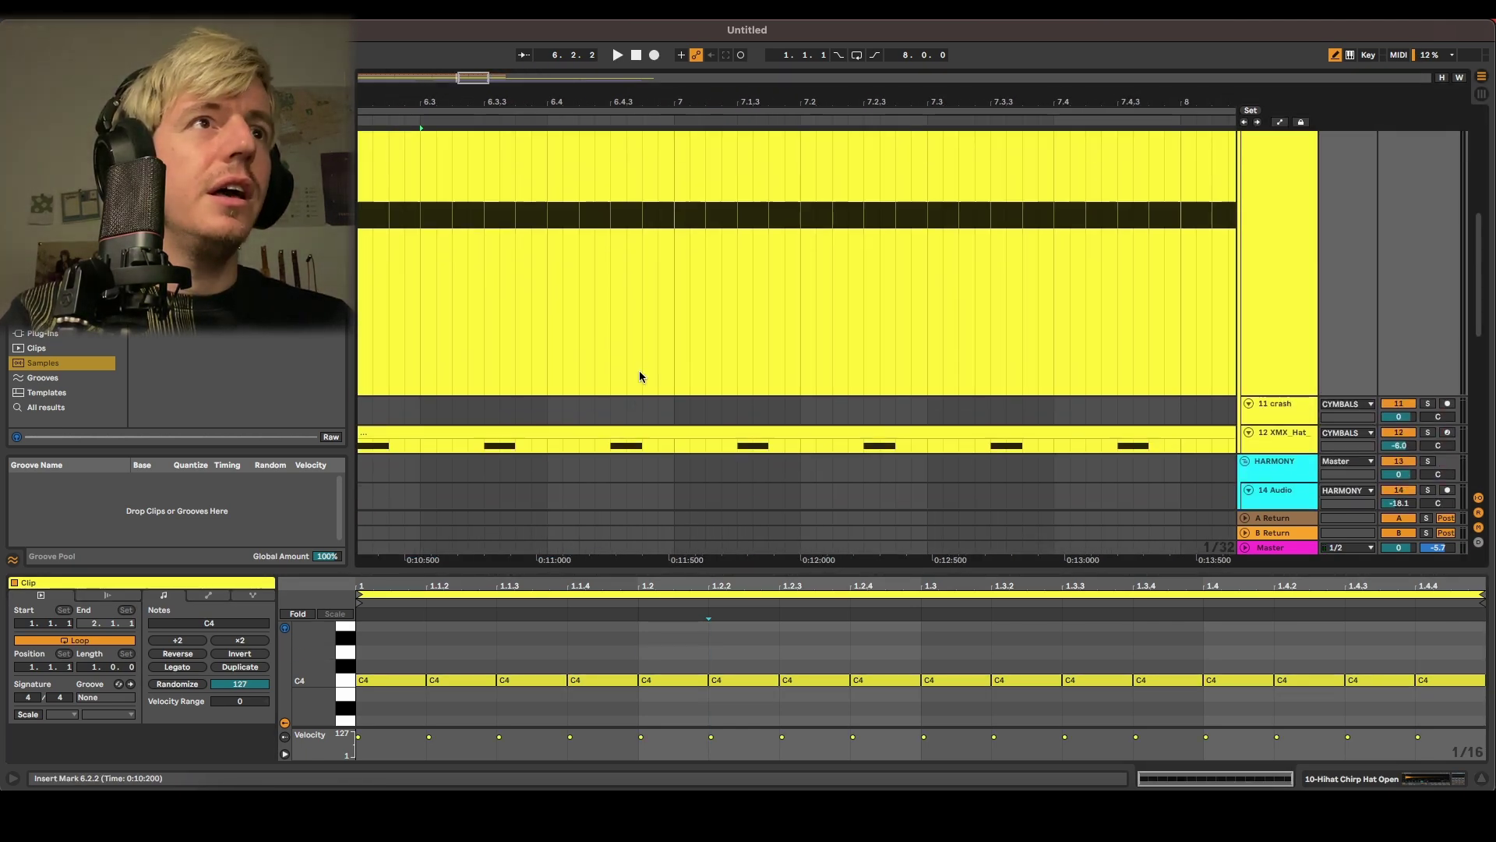
scroll(638, 246, up, 5)
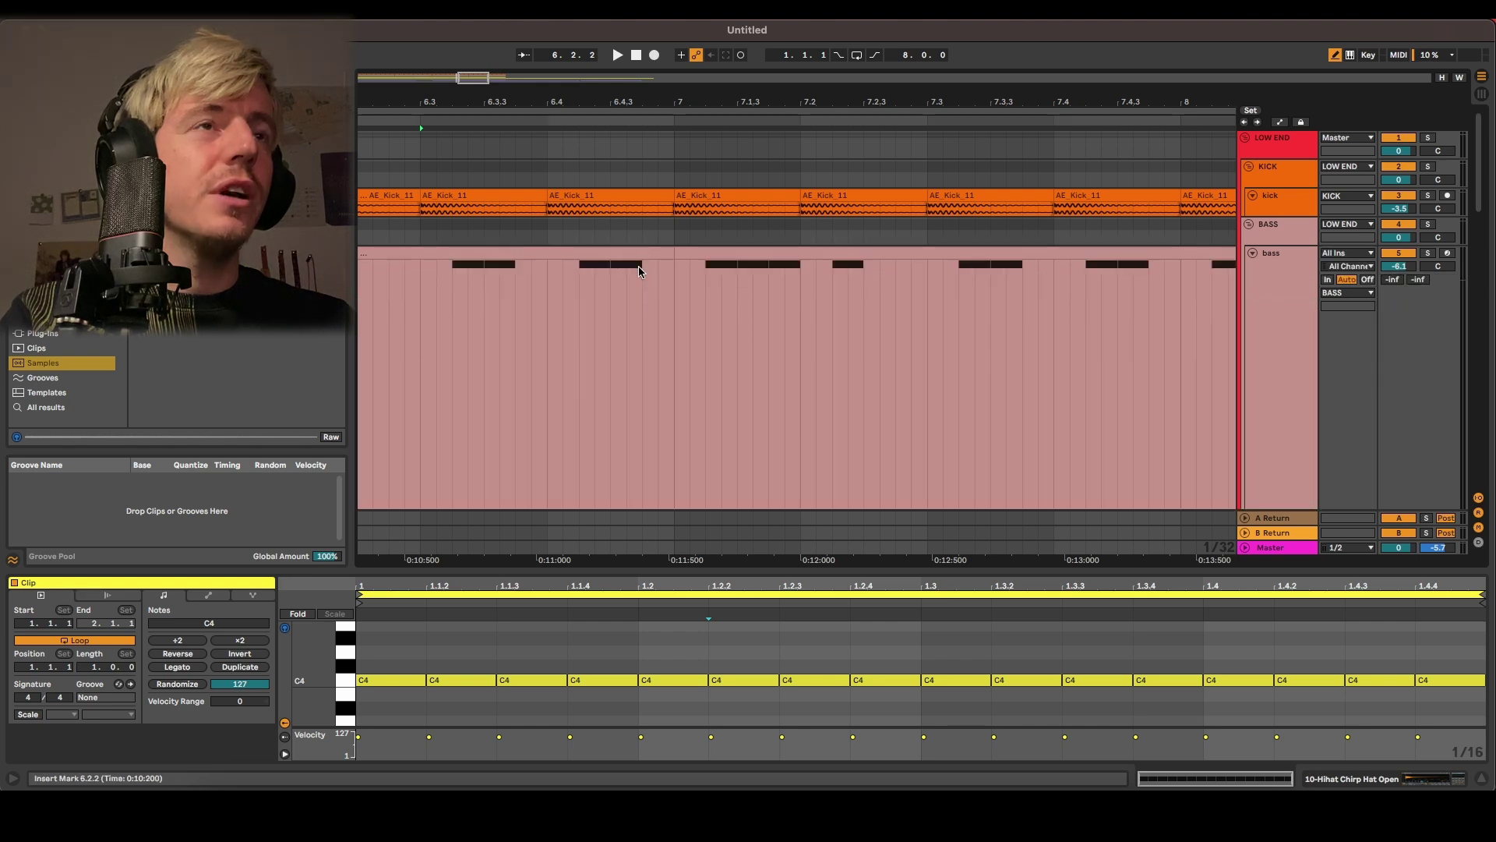
scroll(645, 275, down, 10)
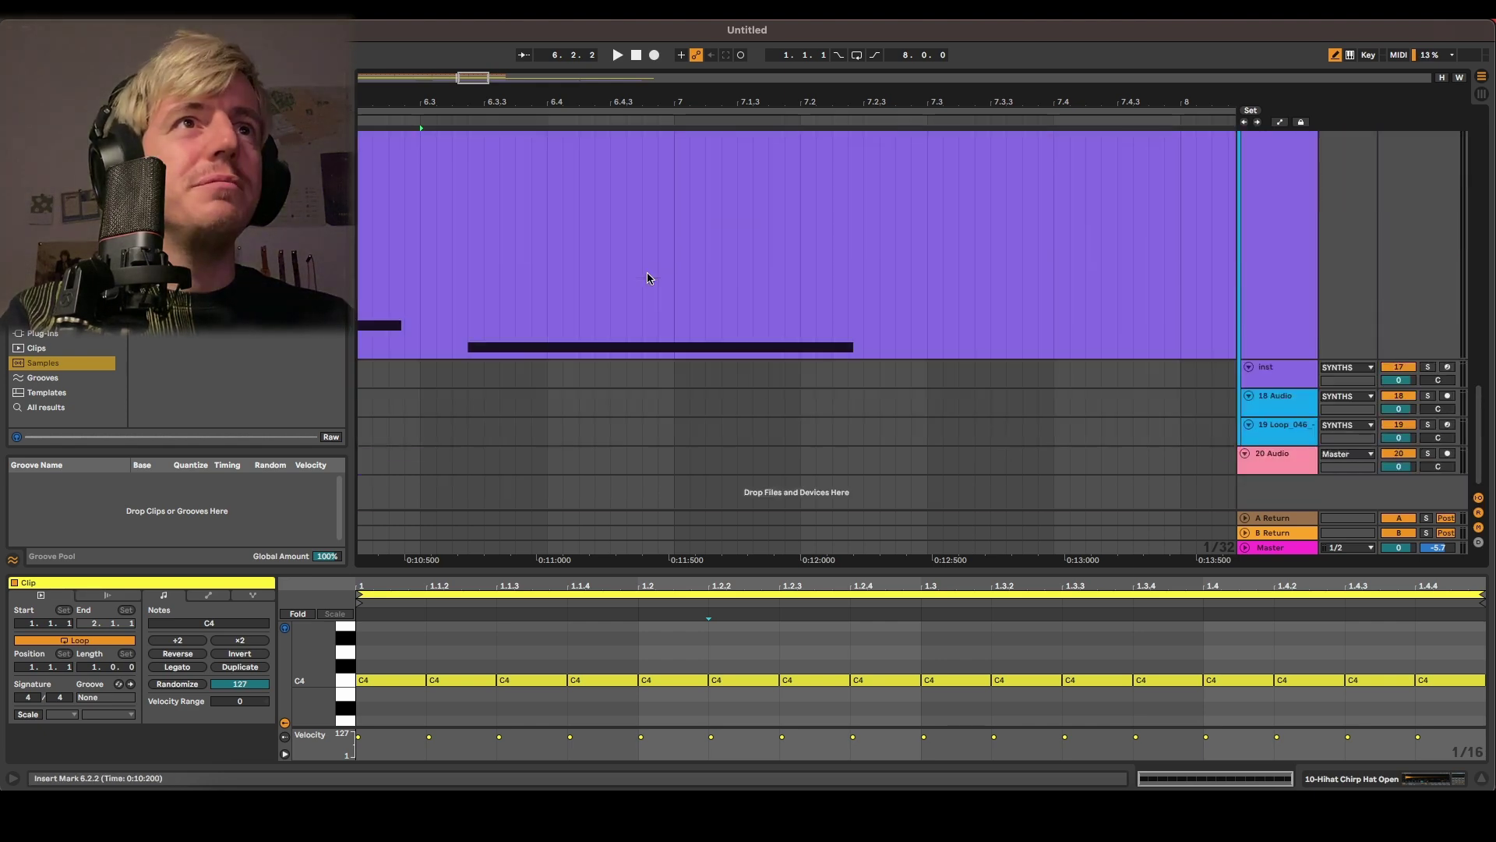
scroll(646, 274, up, 7)
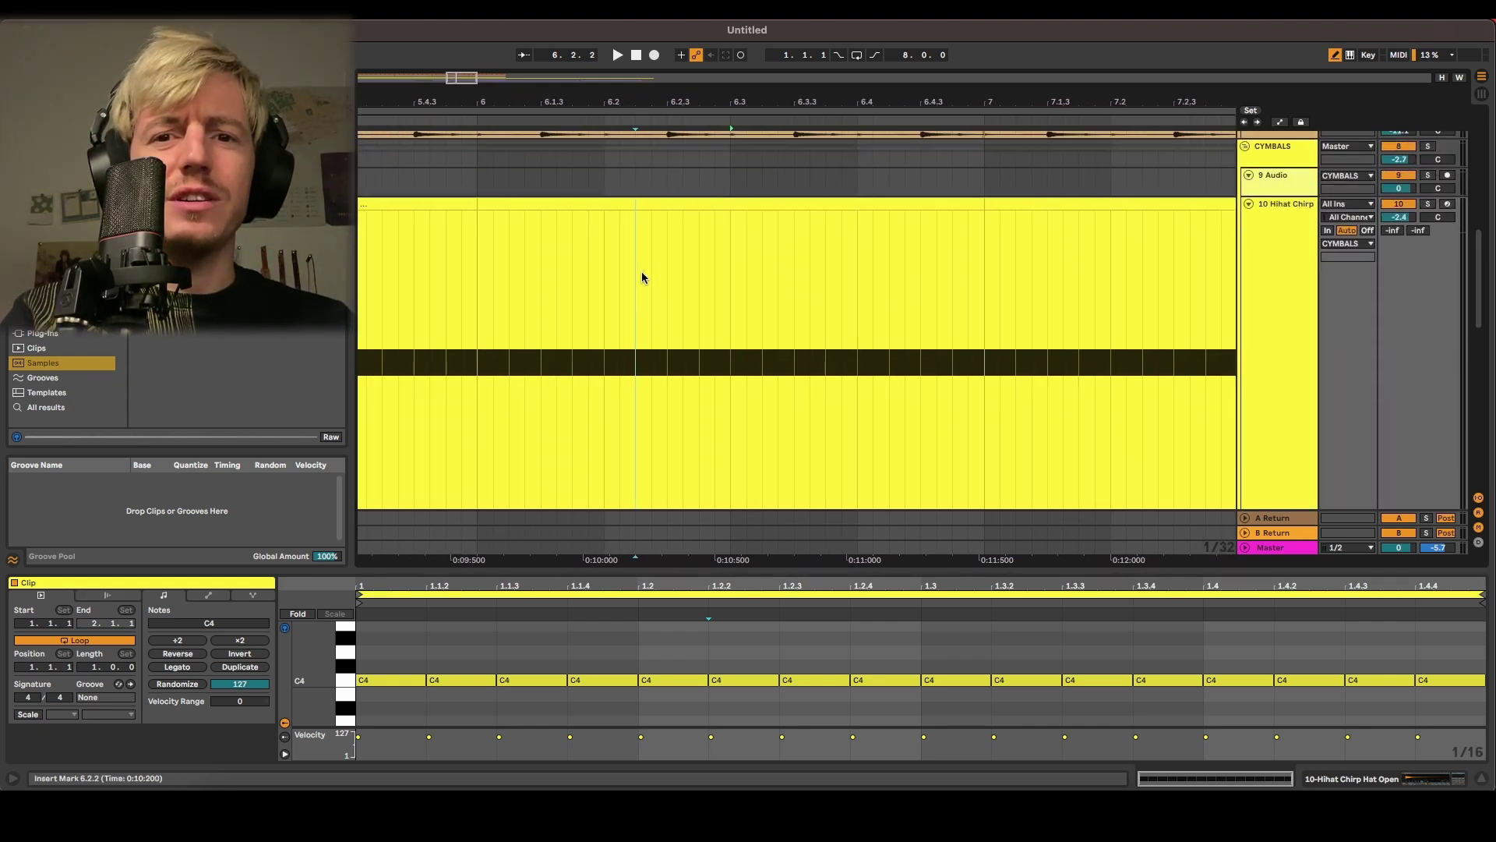
scroll(600, 281, left, 5)
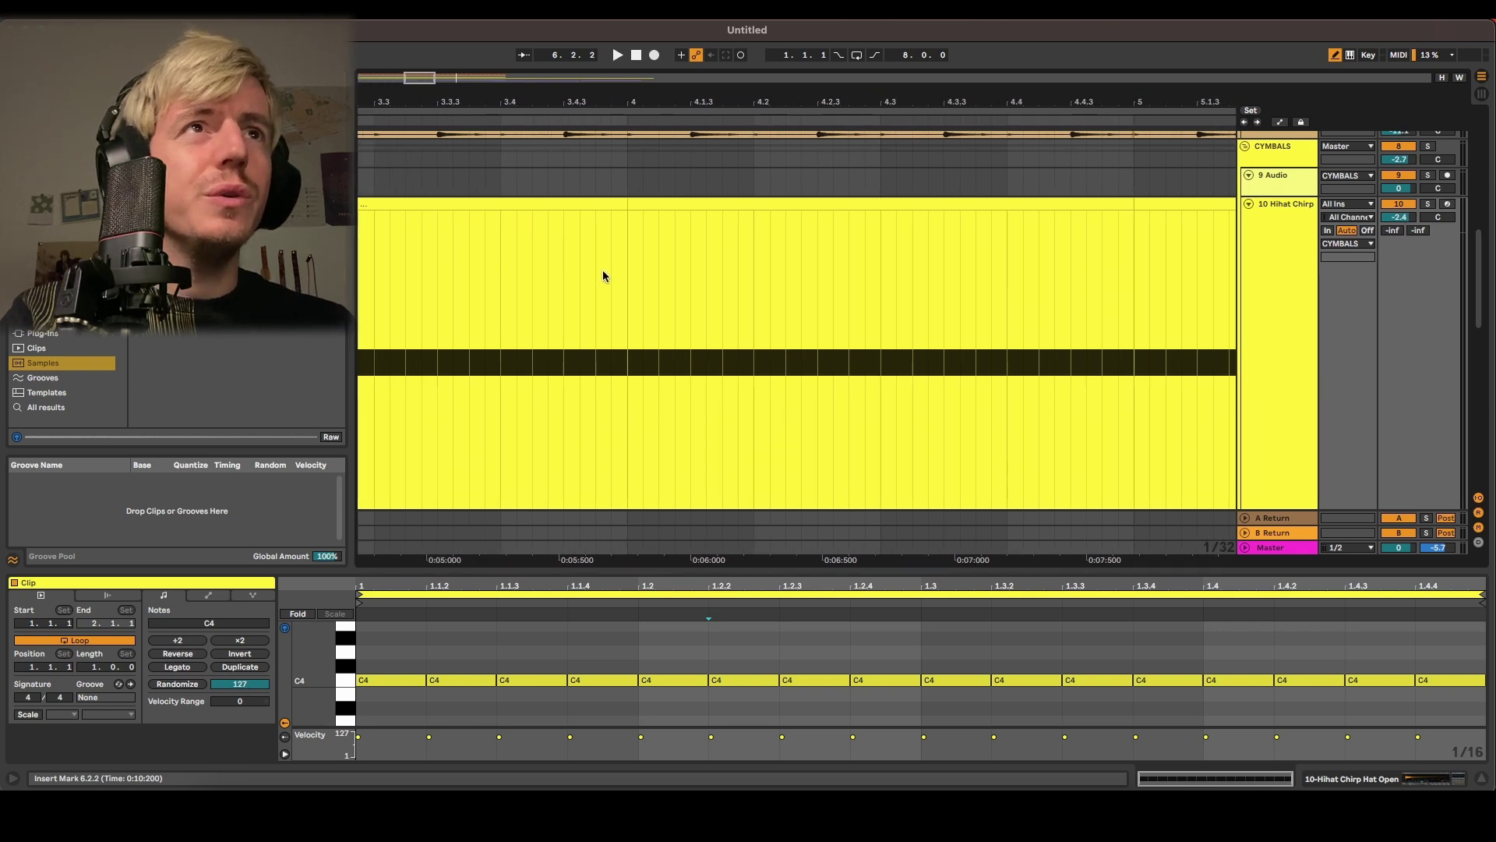
scroll(882, 332, right, 10)
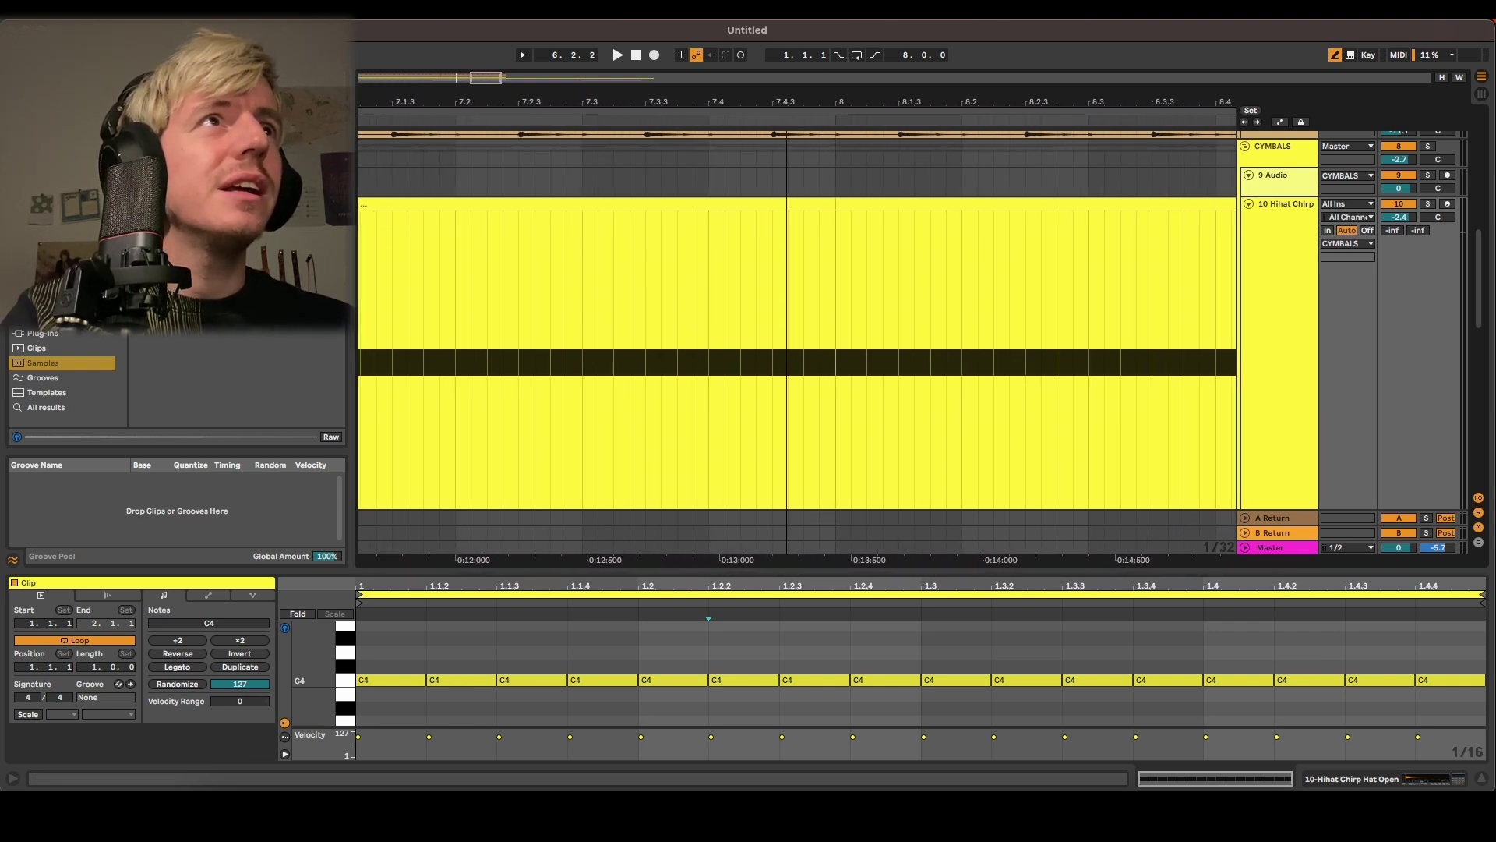
Turn off the computer MIDI keyboard and optimize the arrangement's height and width so all tracks and clips fit the view
click(892, 348)
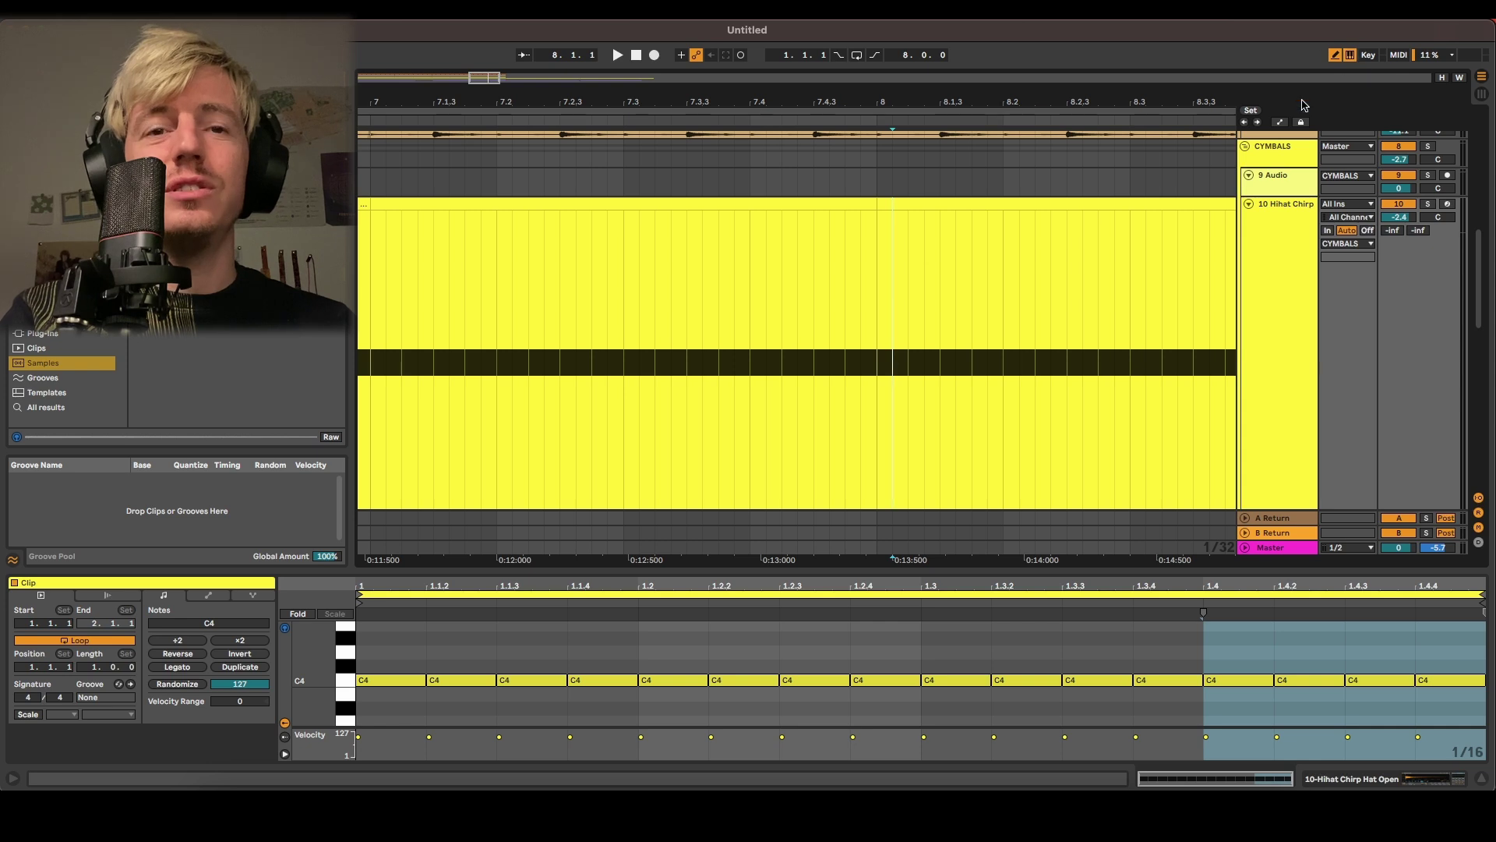
key(m)
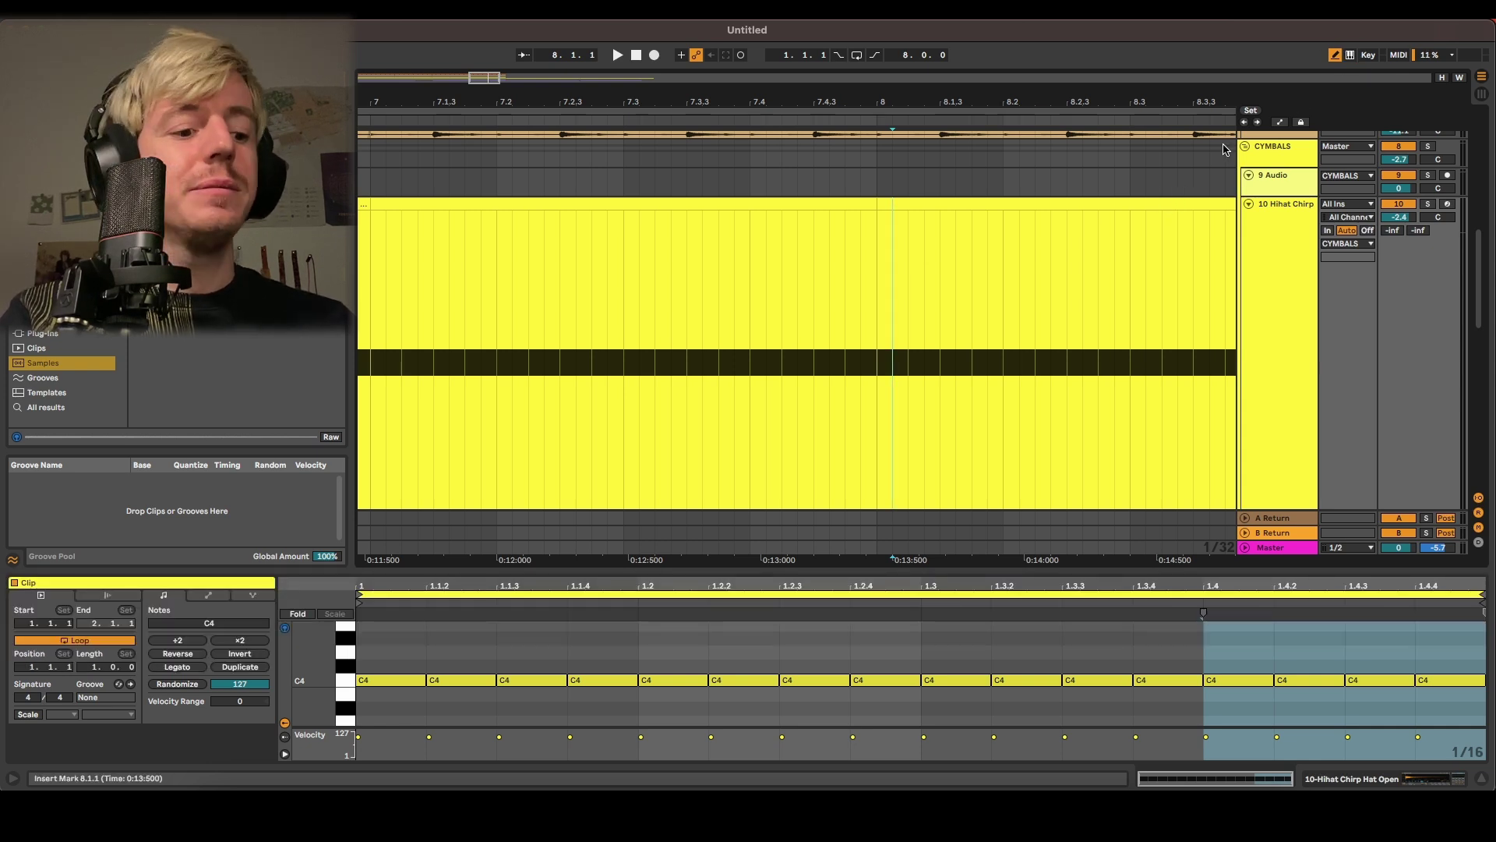
key(h)
key(w)
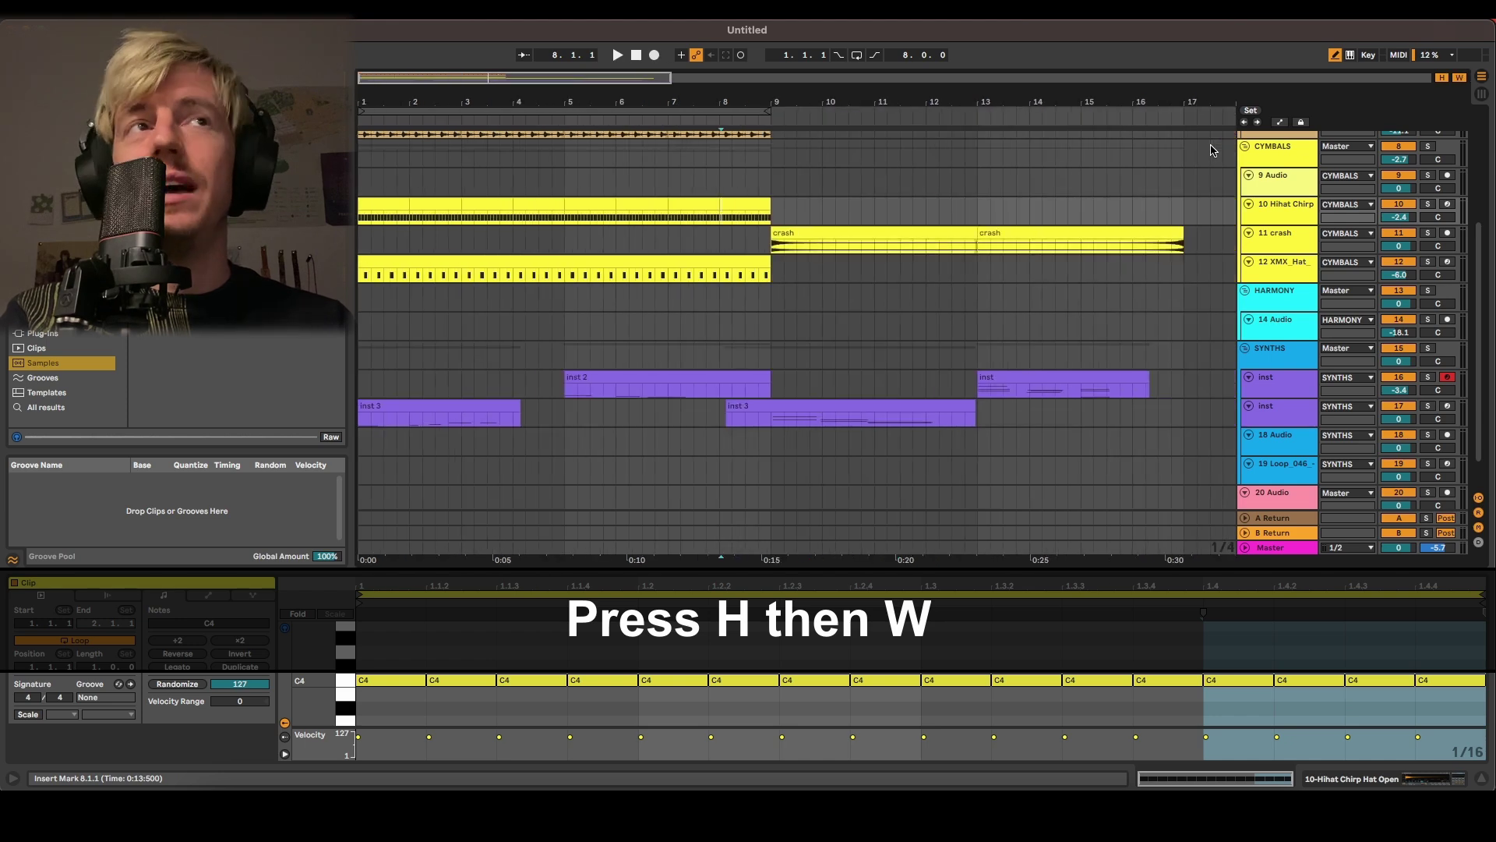
scroll(933, 296, up, 5)
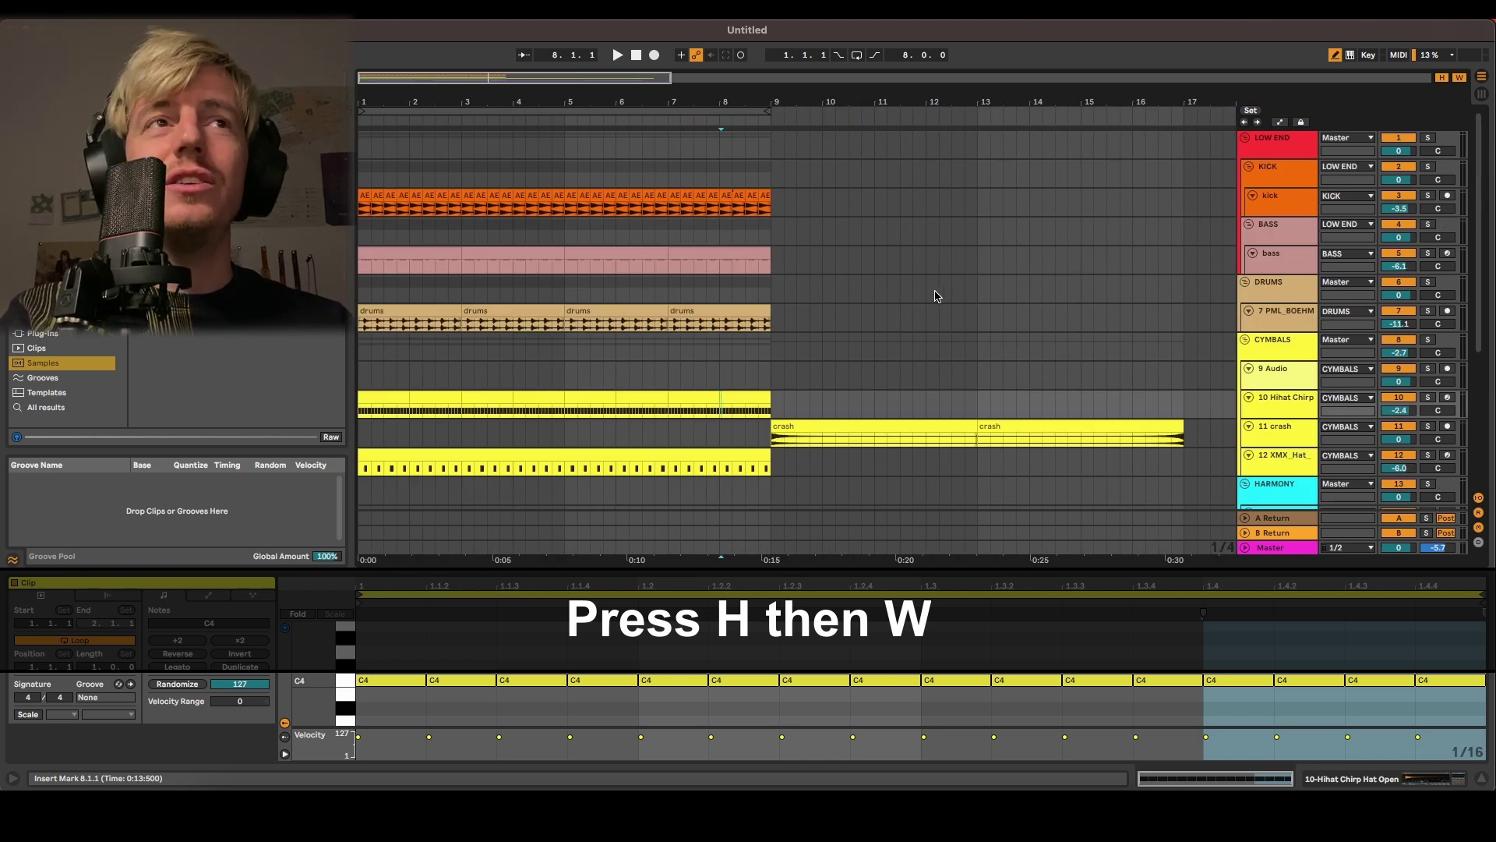
scroll(935, 296, down, 6)
scroll(935, 296, up, 6)
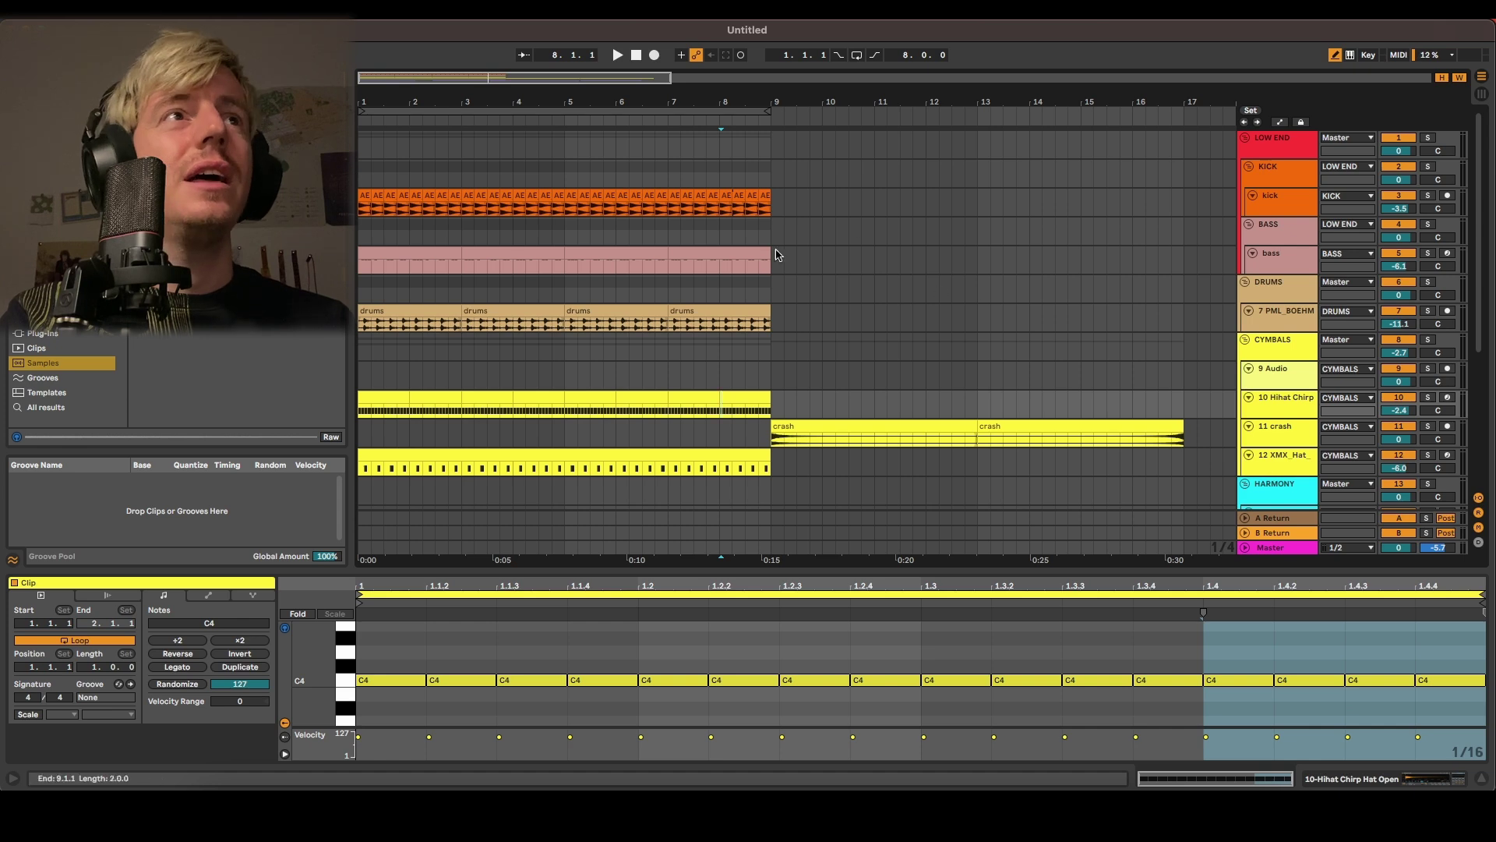
scroll(1028, 225, down, 6)
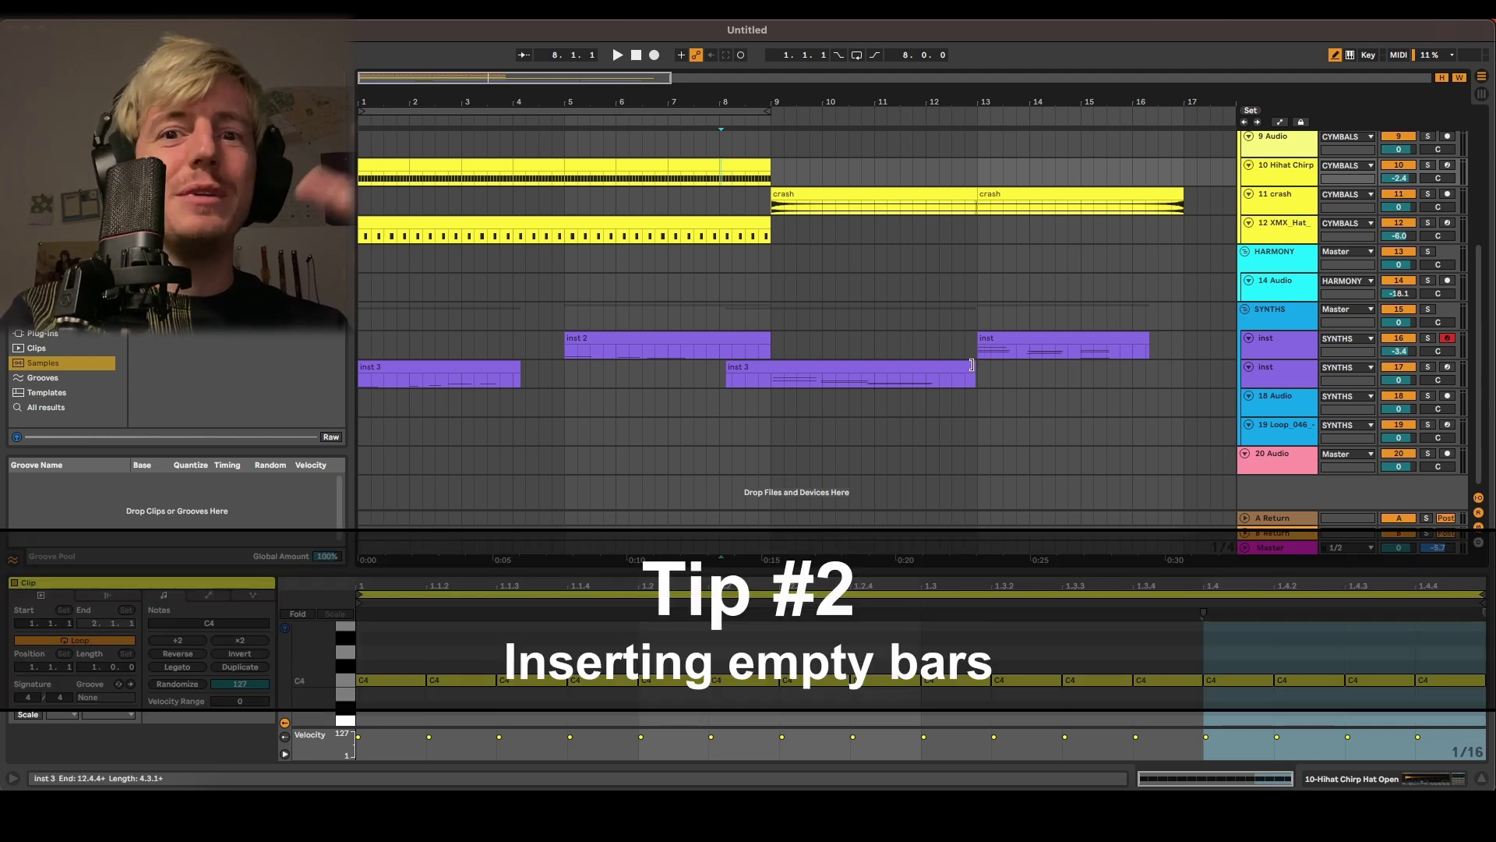
Play the arrangement from bar 8 into the section that starts with the crash clips
scroll(713, 334, up, 6)
click(717, 296)
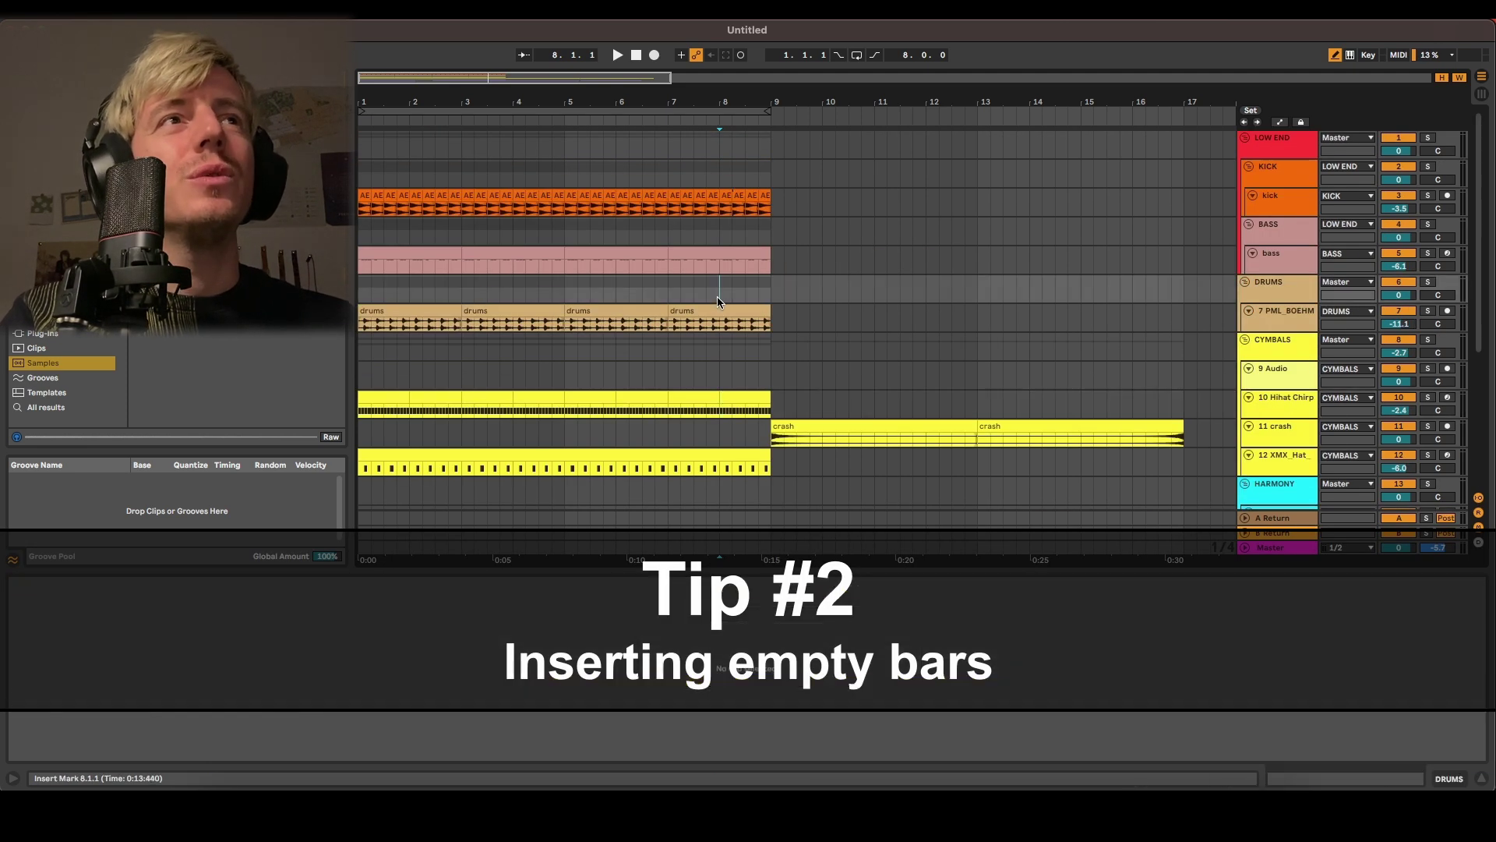
key(space)
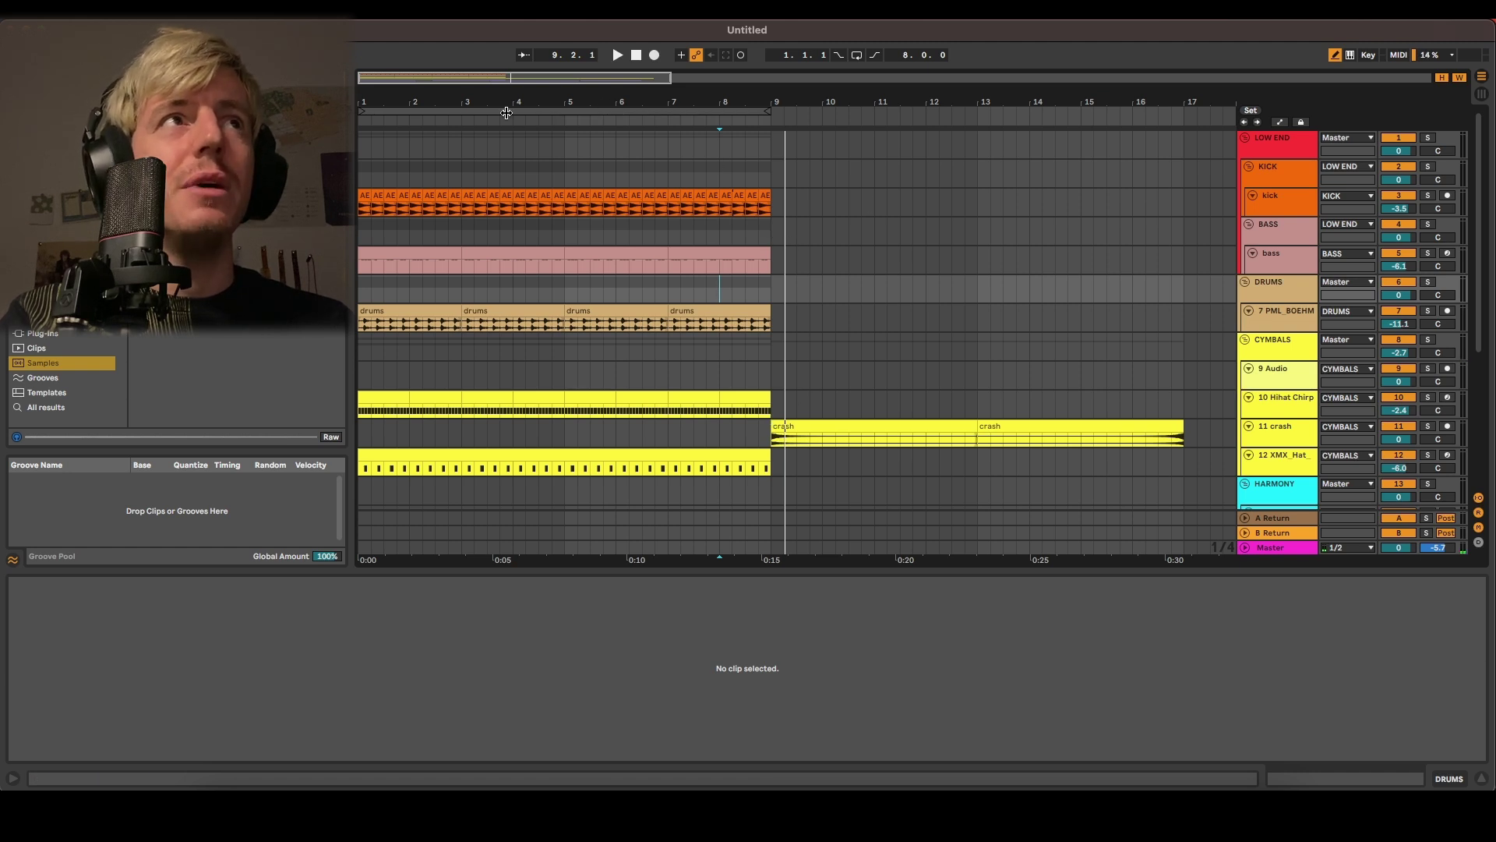
Select the crash and inst material between bars 9 and 17 and move it to start at bar 17
key(minus)
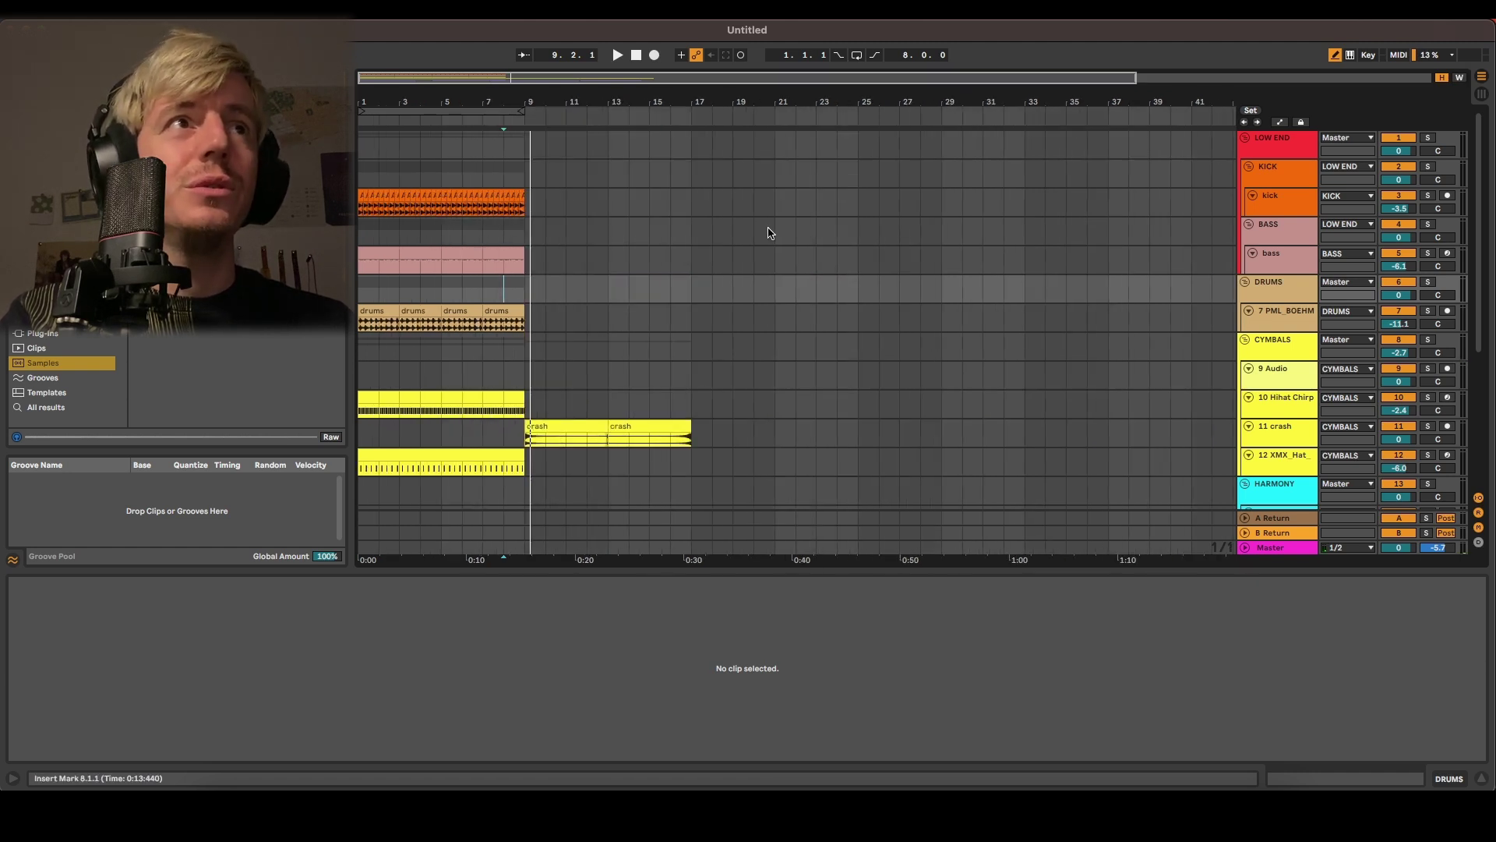
scroll(580, 262, down, 3)
drag(521, 246, 691, 497)
scroll(691, 491, down, 3)
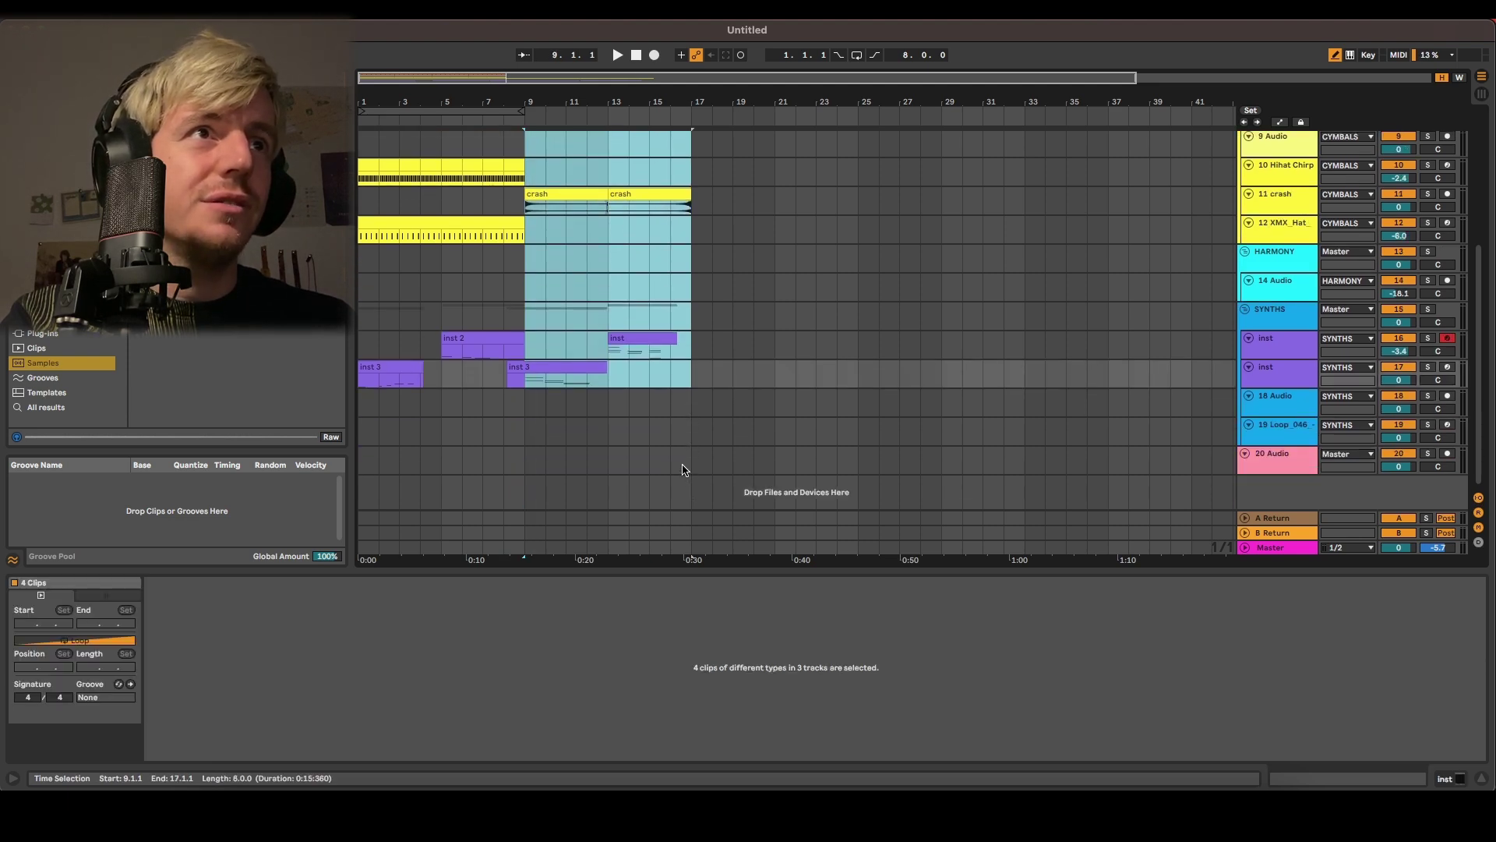
scroll(685, 421, up, 3)
key(super+d)
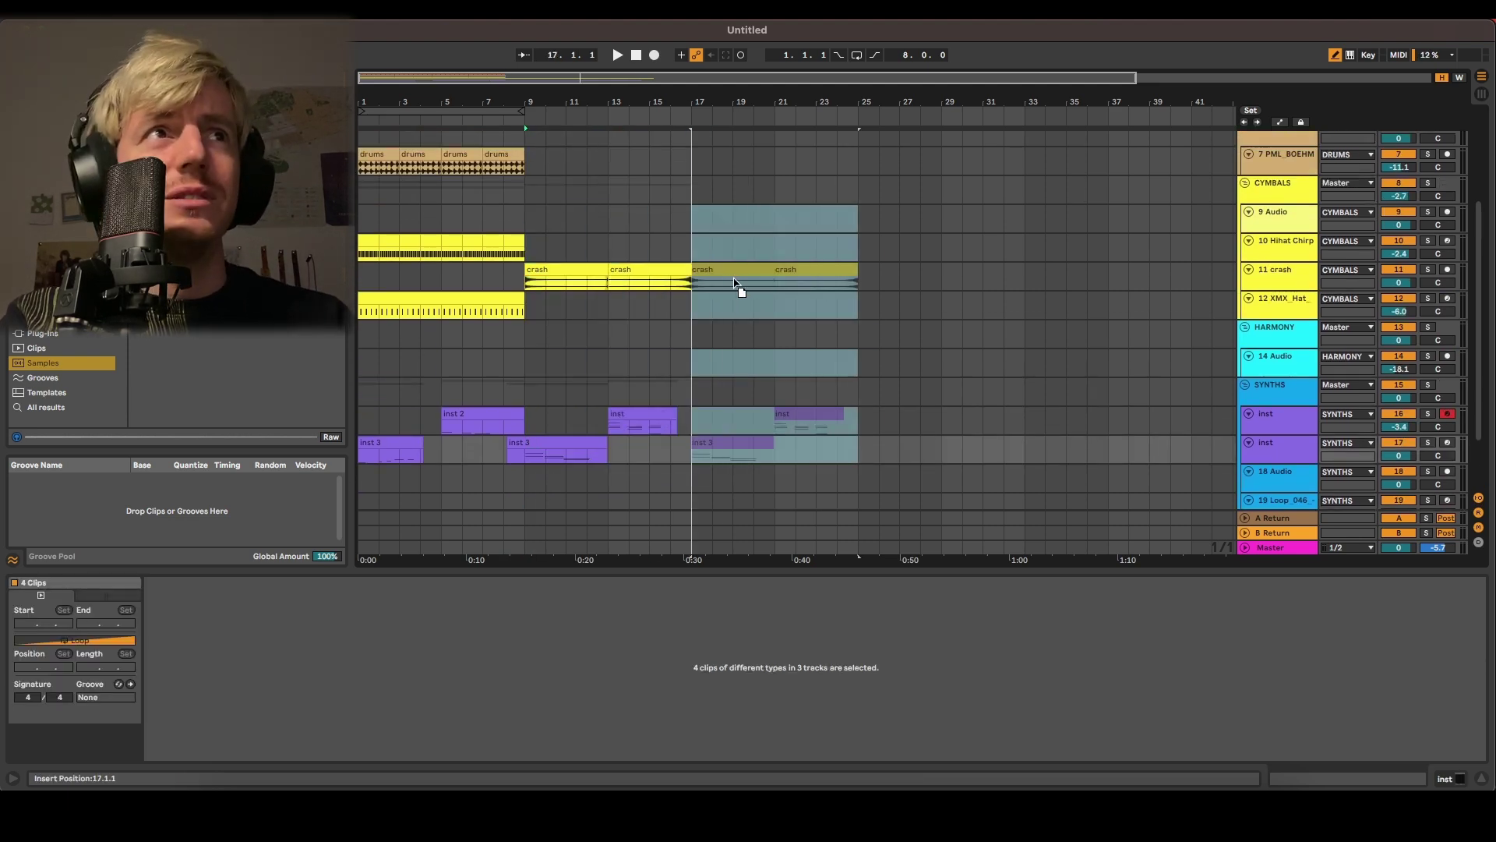
drag(734, 283, 734, 283)
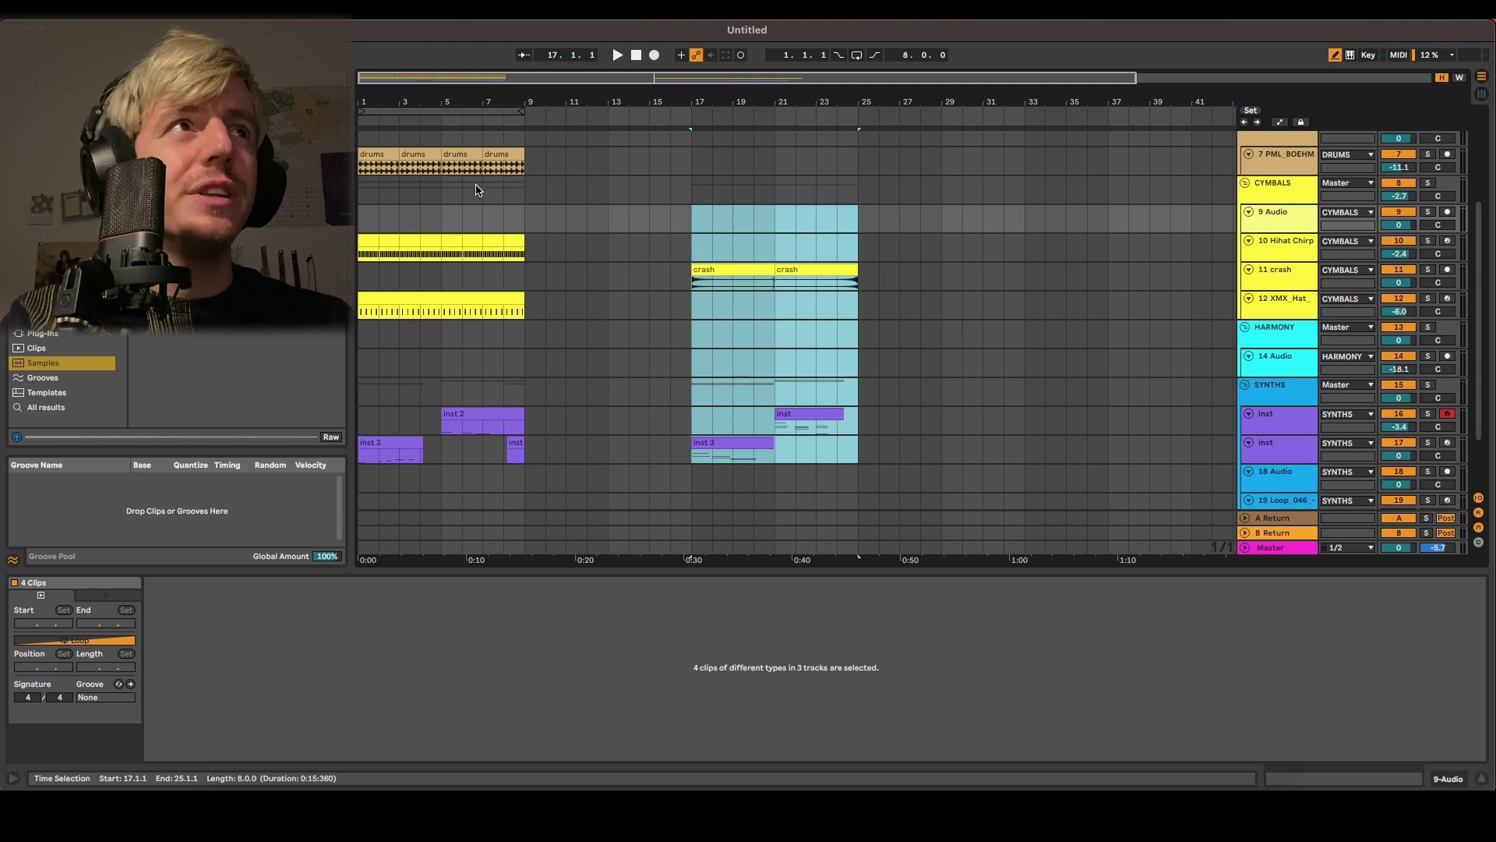
Select the first eight bars, from bar 1 to bar 9, across all tracks
scroll(477, 190, up, 6)
drag(523, 165, 300, 588)
scroll(428, 413, down, 8)
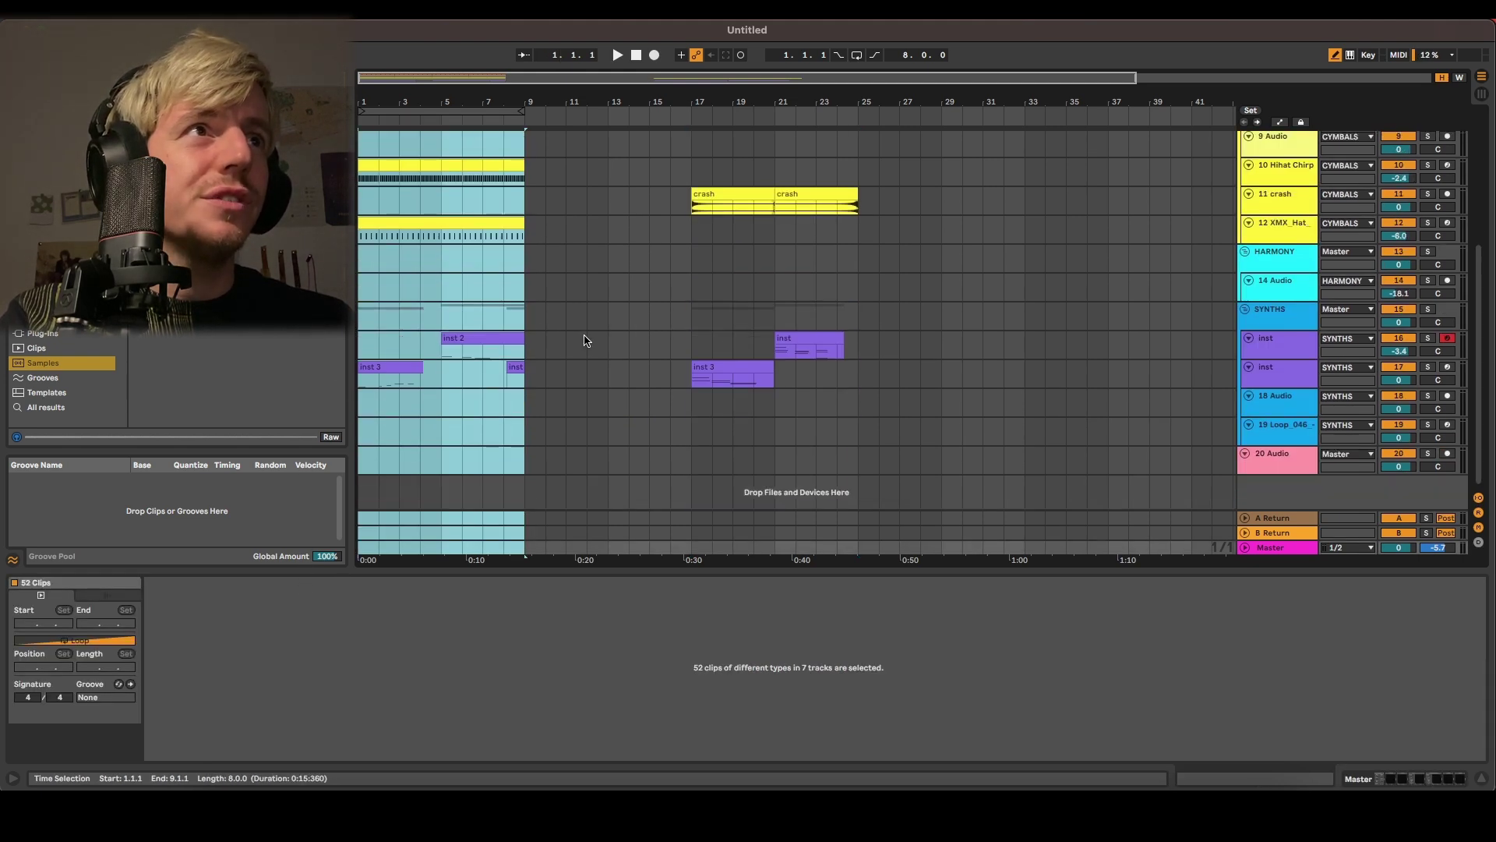
scroll(555, 324, up, 3)
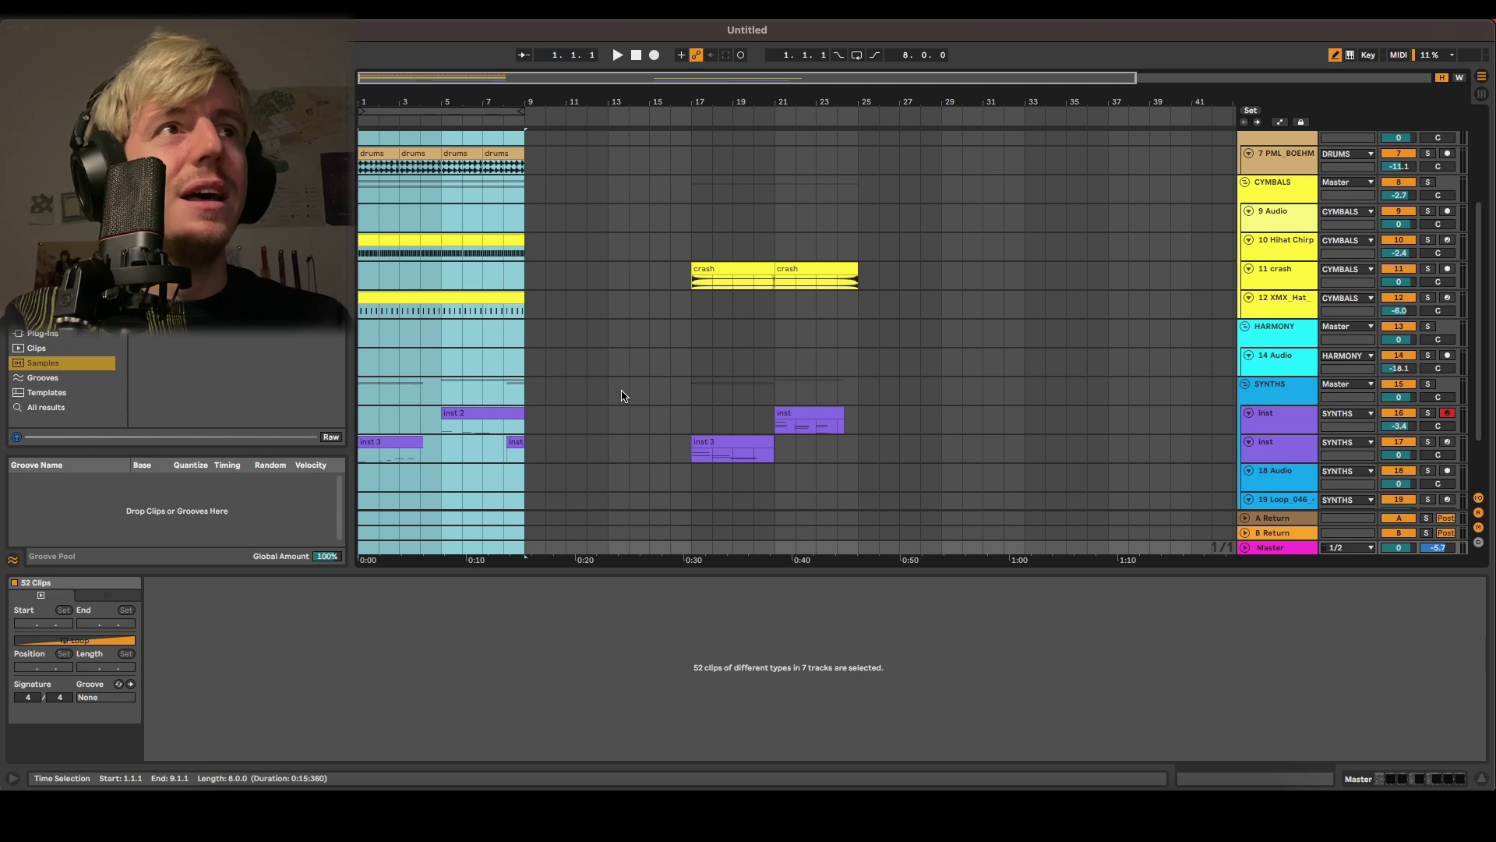
Undo the move of the crash and inst clips to bar 17
key(ctrl+z)
click(698, 307)
scroll(449, 275, up, 6)
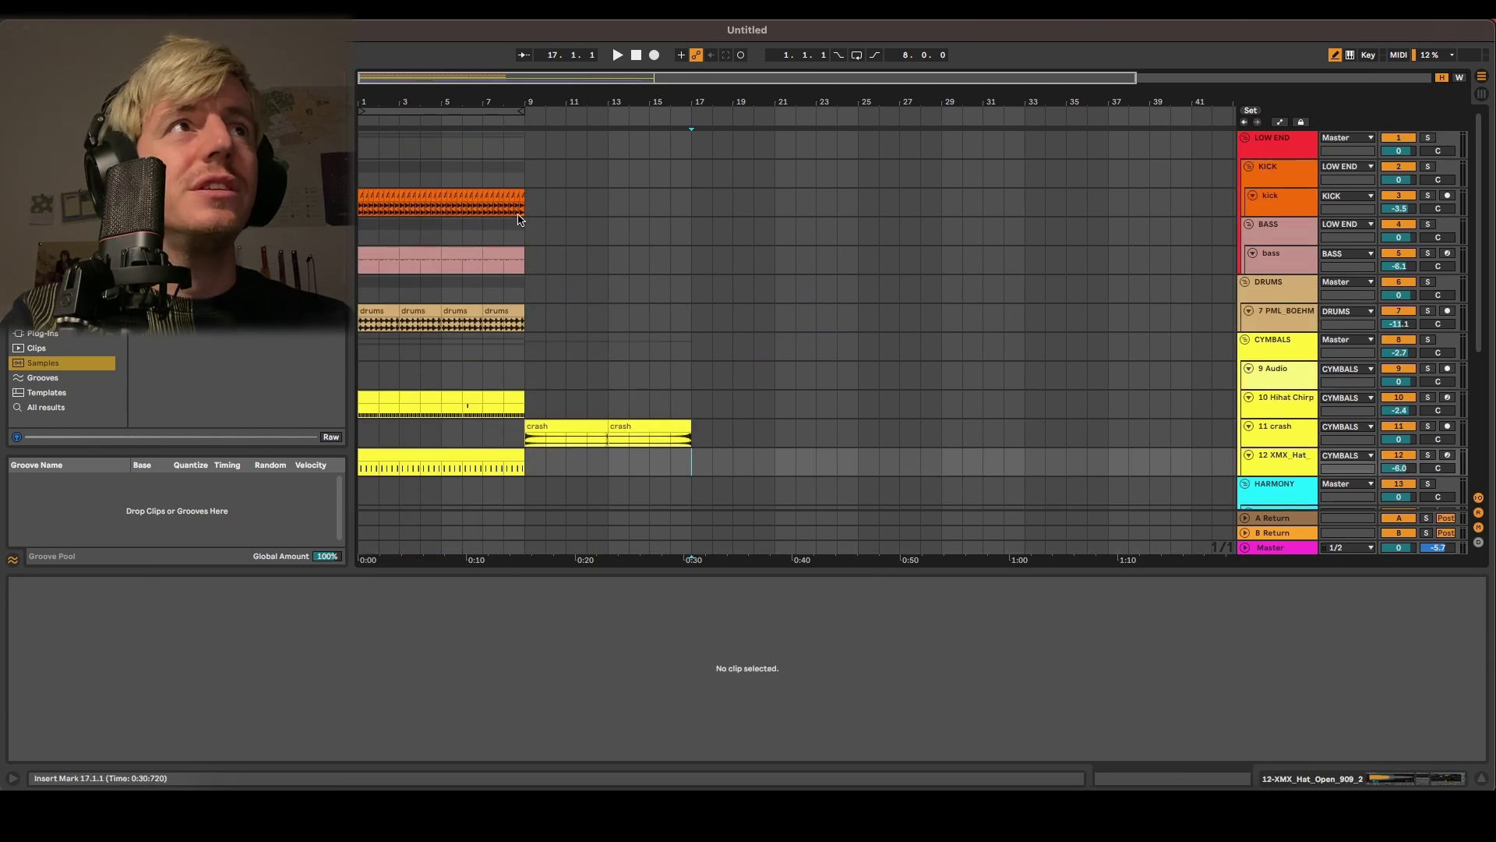
Move the loop brace to bars 9 to 17 and insert eight bars of silence there across all tracks
drag(426, 111, 572, 112)
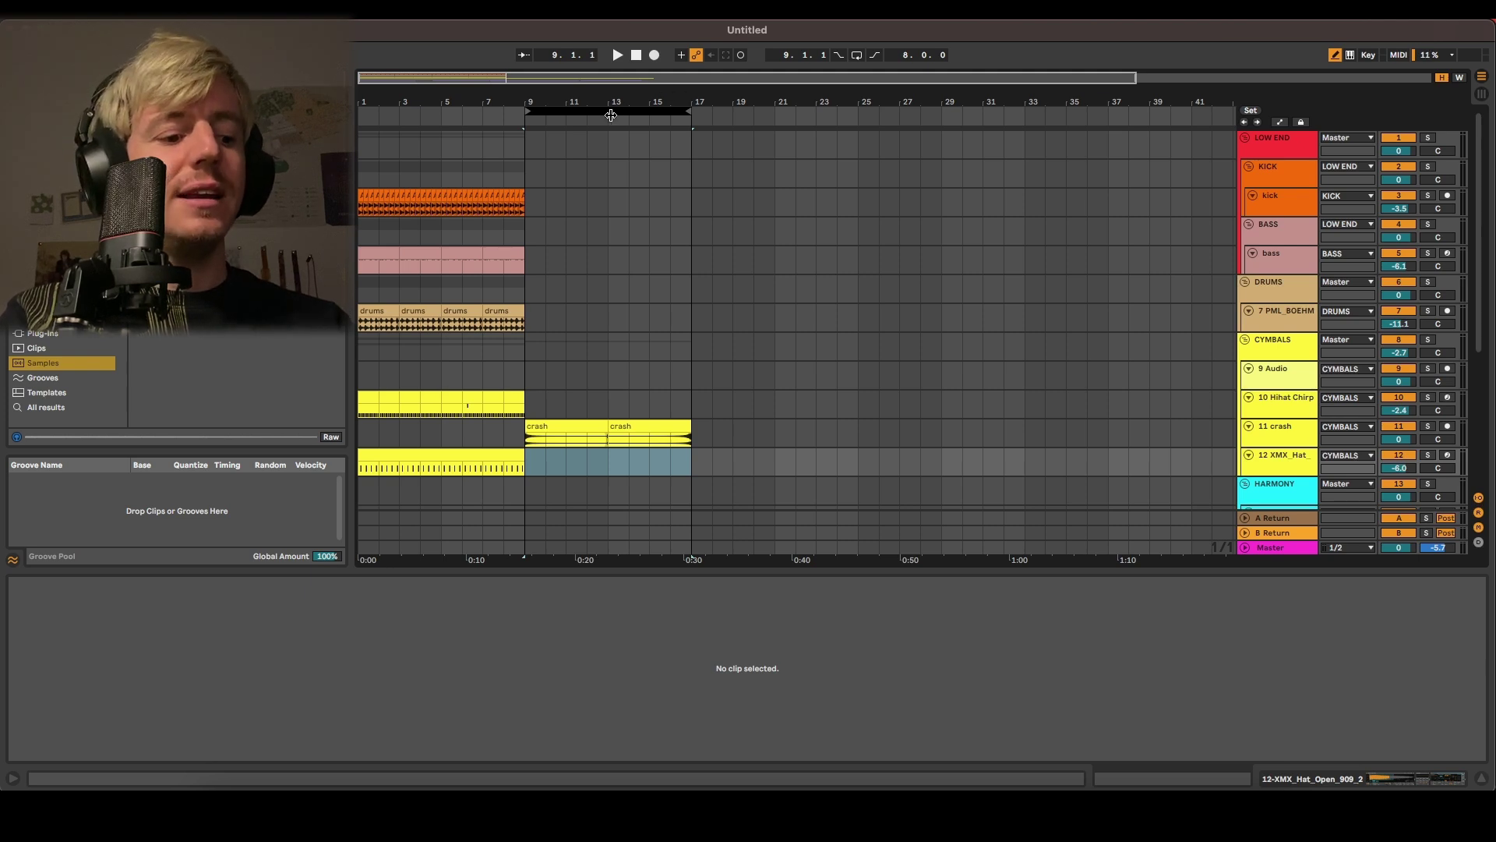
key(ctrl+i)
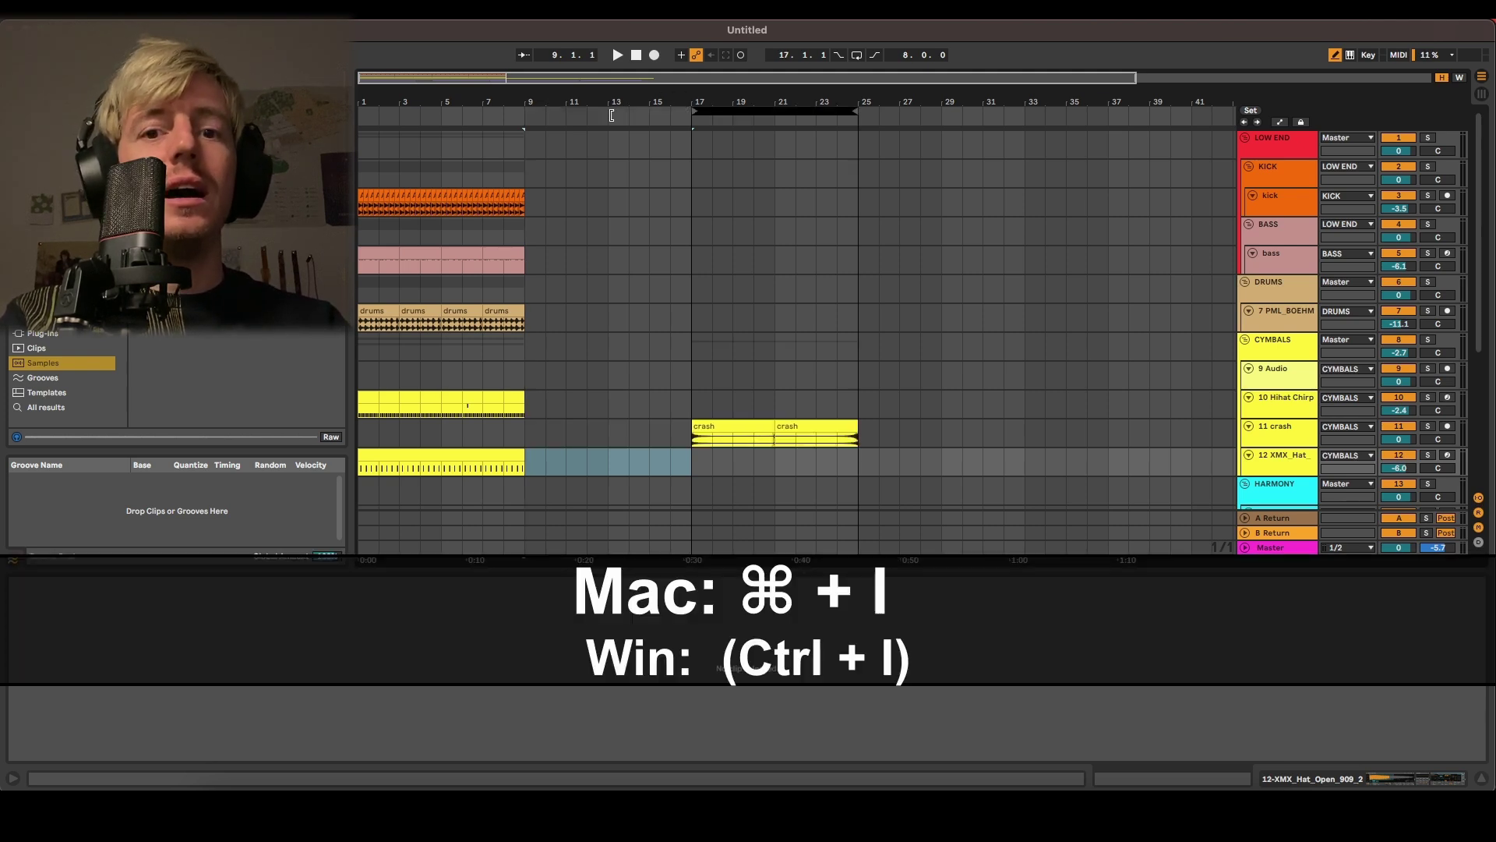
scroll(624, 172, down, 4)
scroll(615, 174, down, 3)
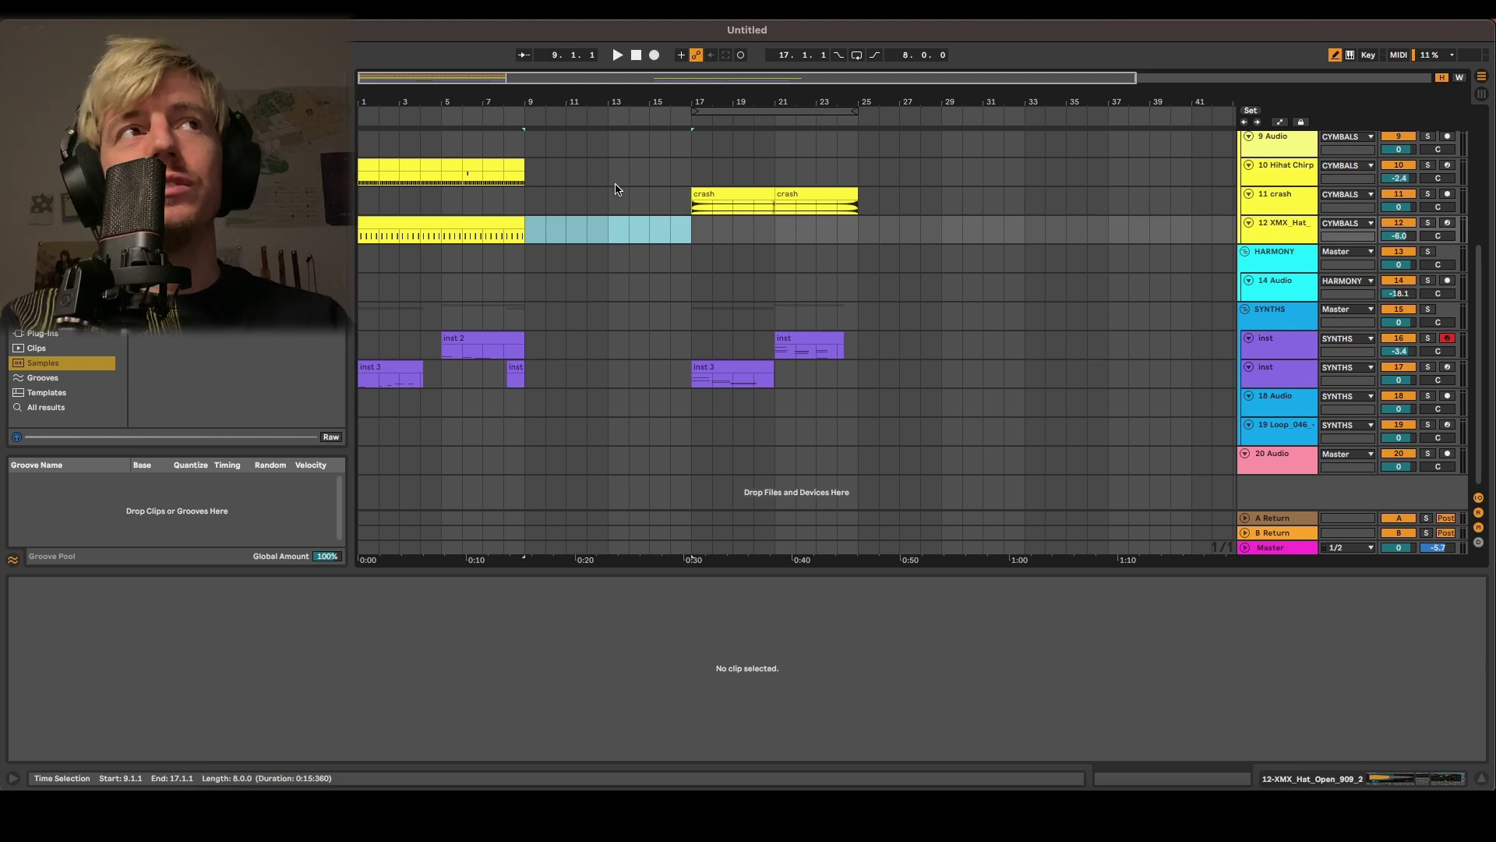
Select the section in bars 1 to 9 from the kick track down to the second inst track, and clear the selection
scroll(616, 191, up, 8)
click(519, 204)
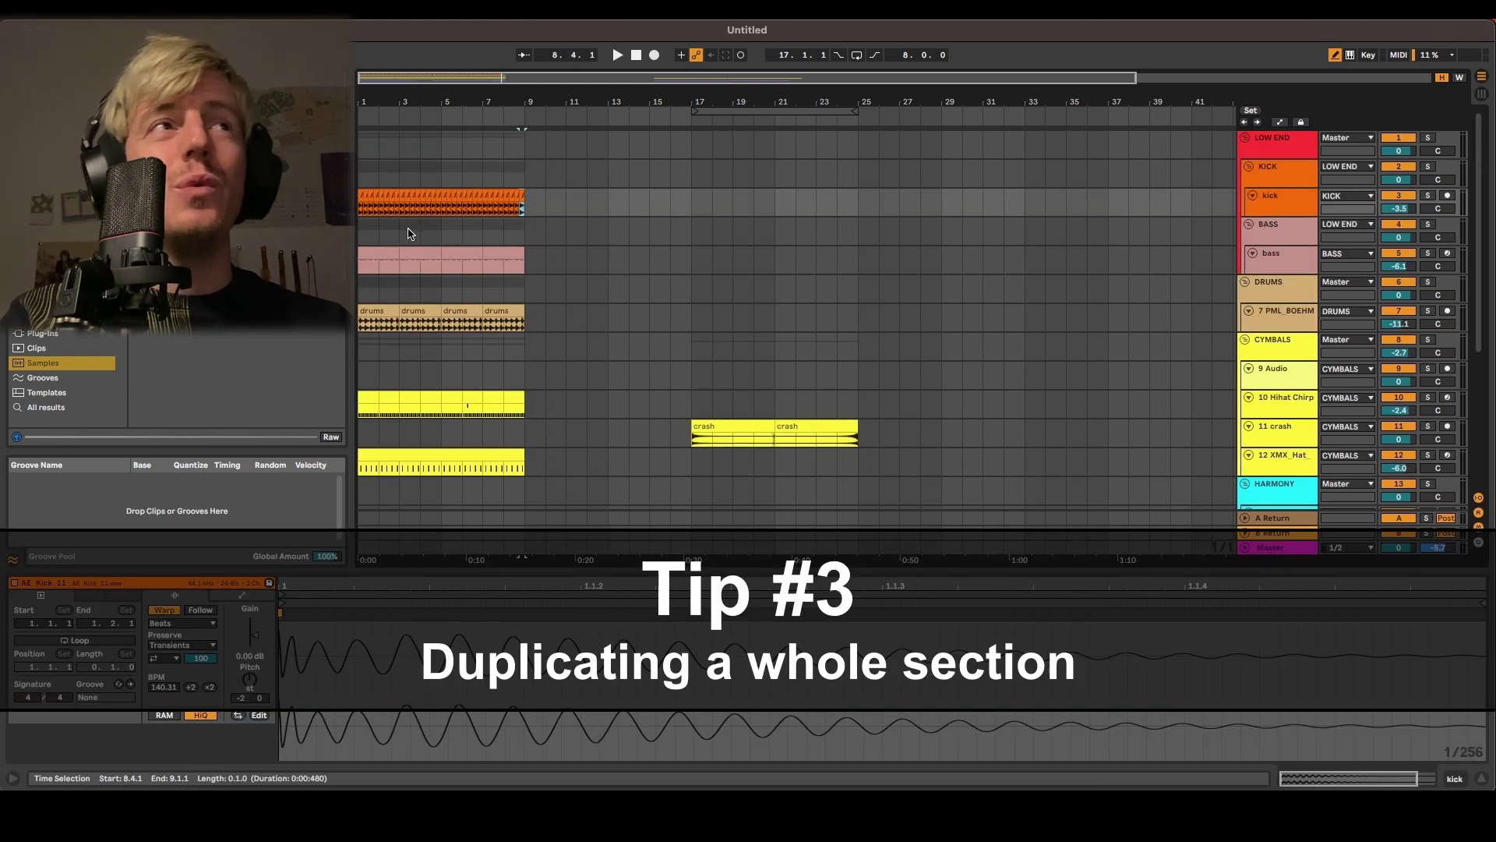
scroll(397, 265, down, 8)
shift+click(372, 367)
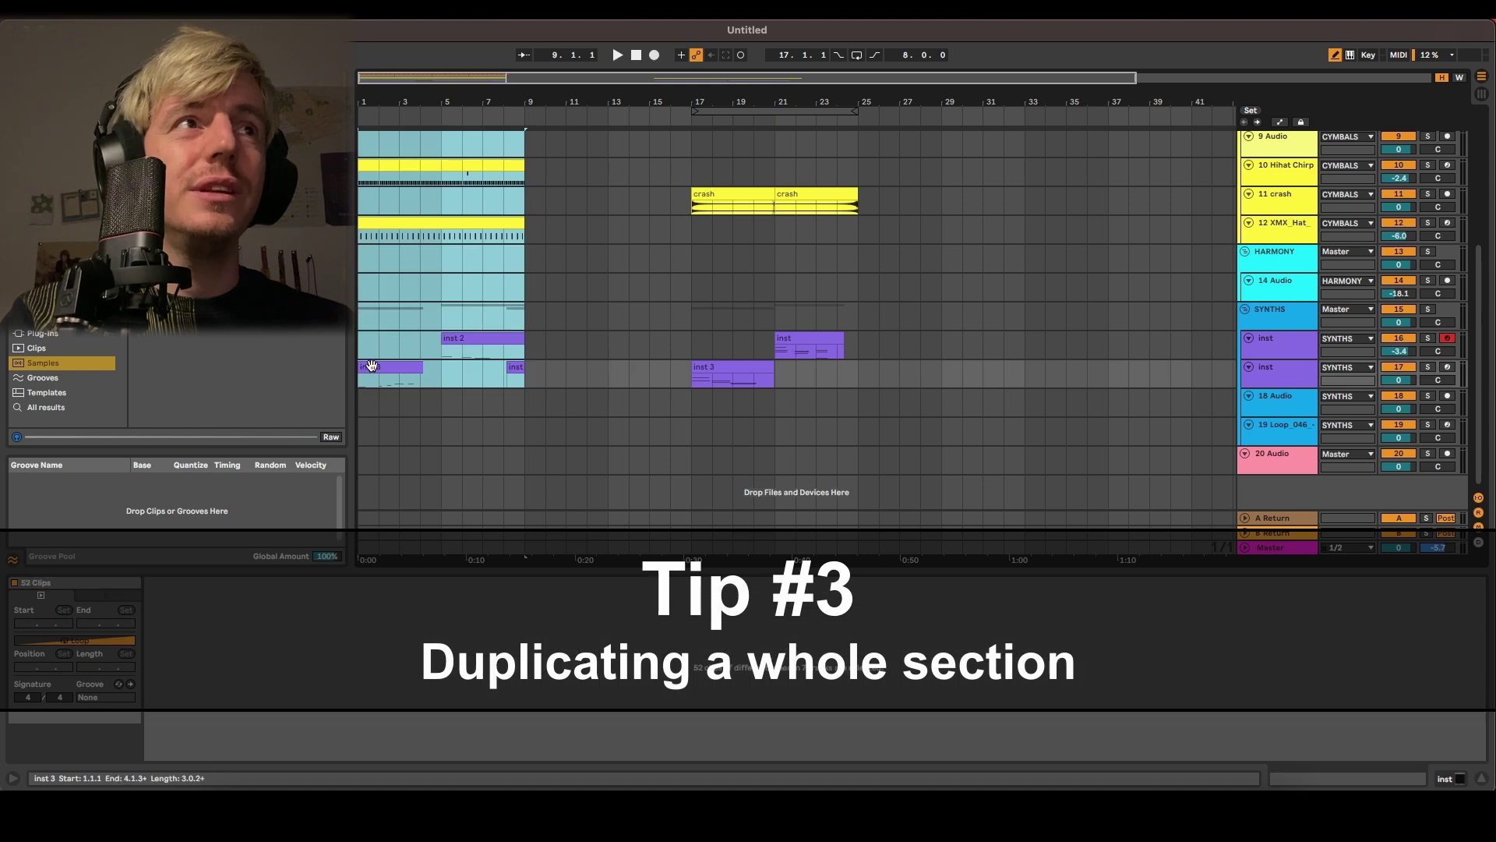
scroll(414, 191, up, 8)
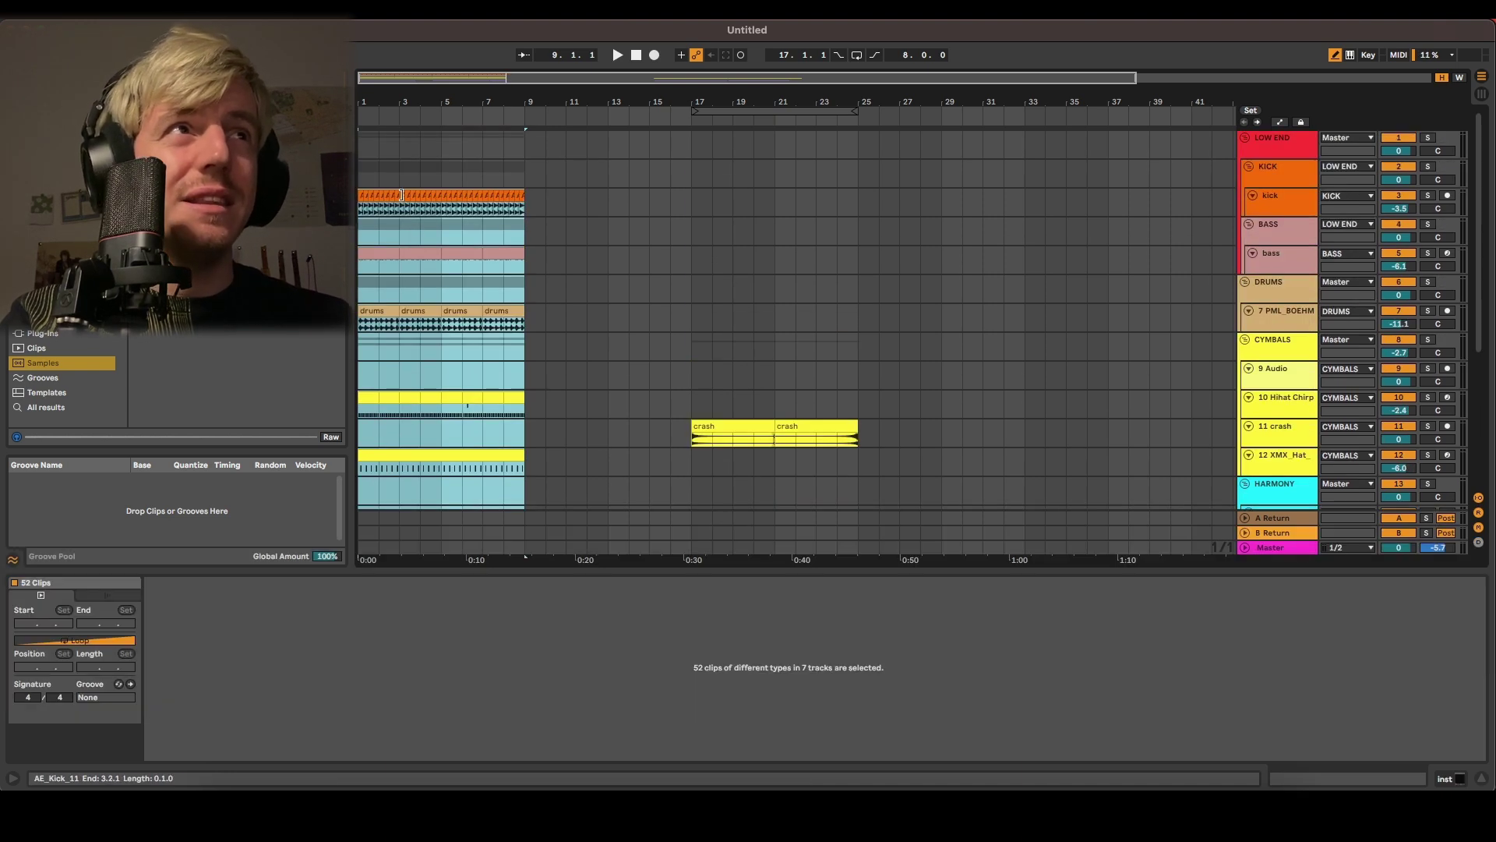
click(403, 195)
click(649, 173)
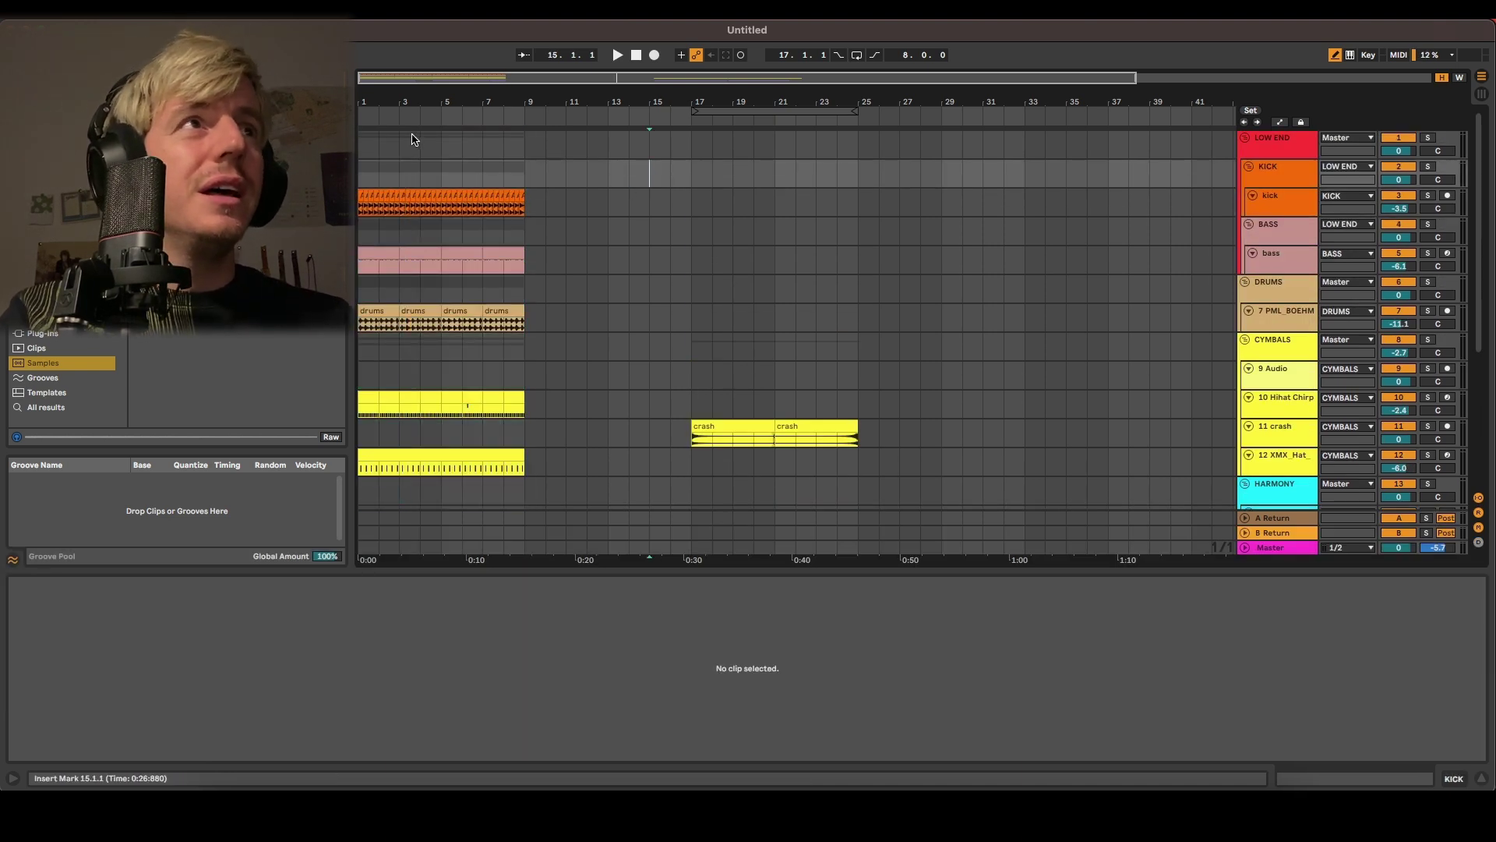
Move the loop brace to bars 1 to 9, select that section across all tracks and duplicate it into bars 9 to 17
drag(780, 109, 437, 124)
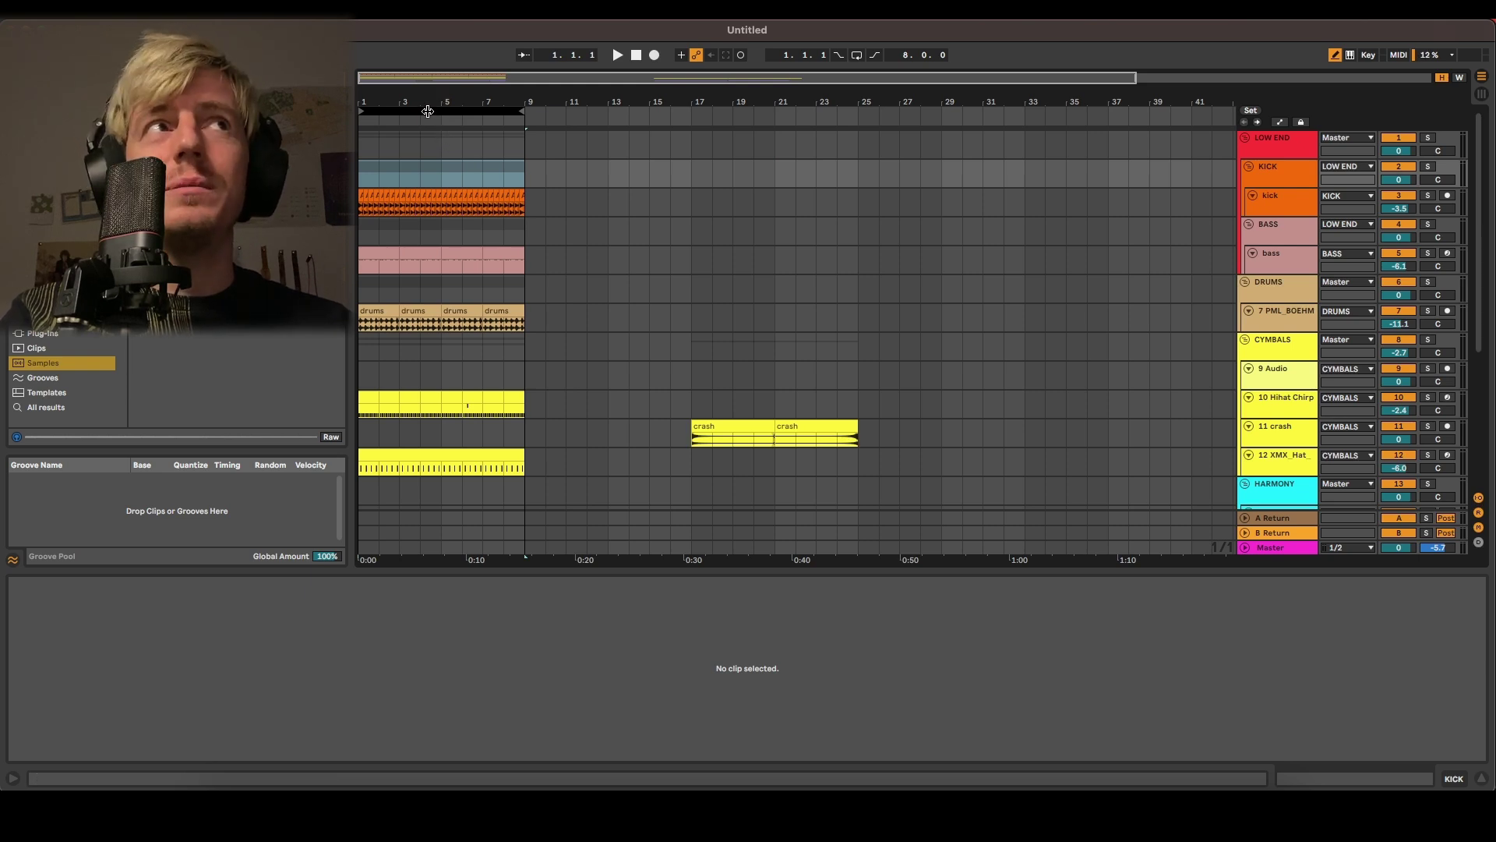
click(429, 110)
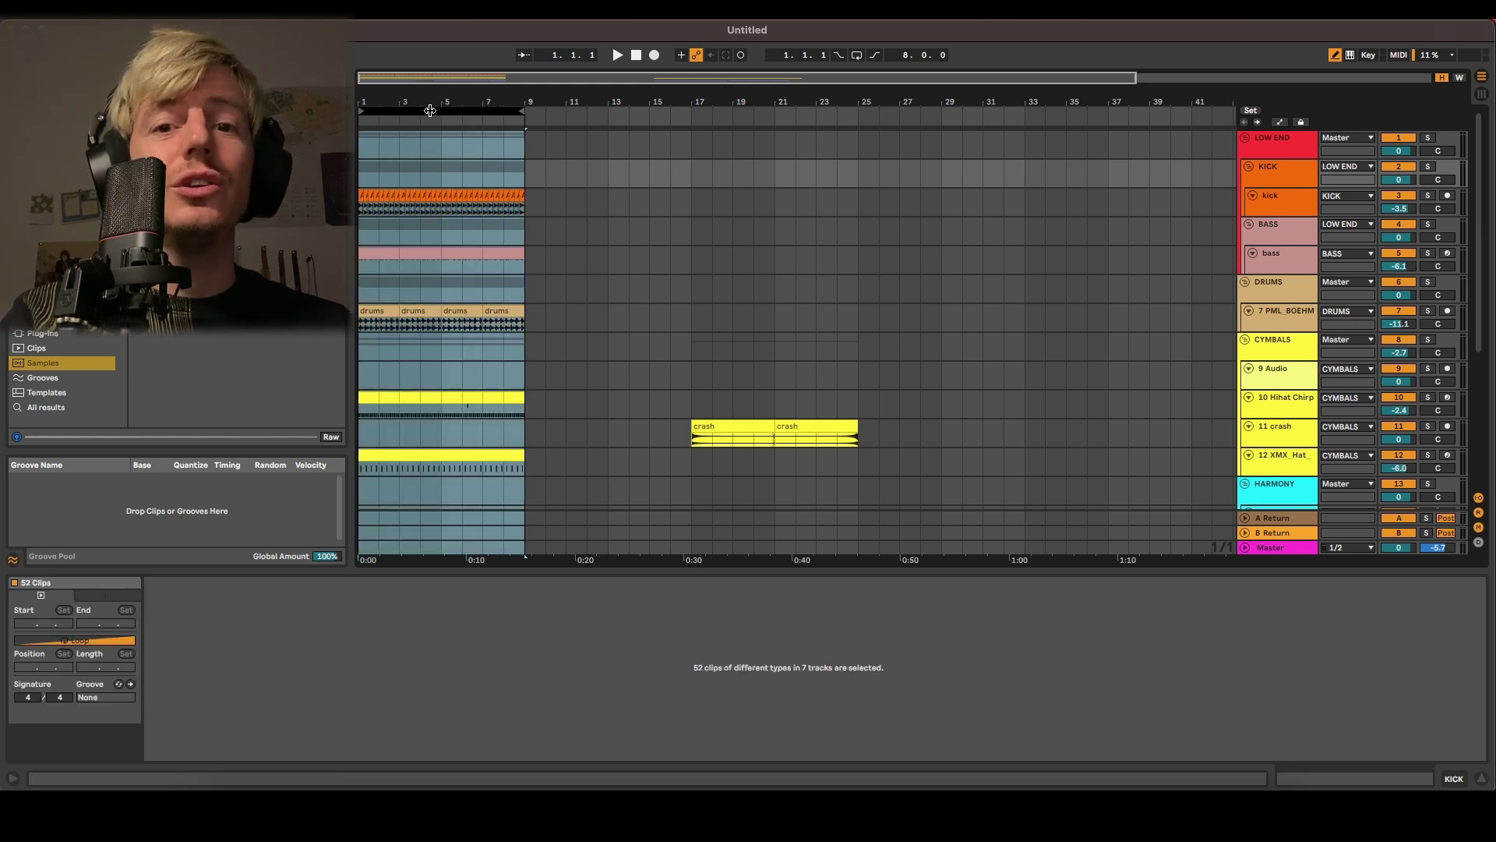
right_click(435, 233)
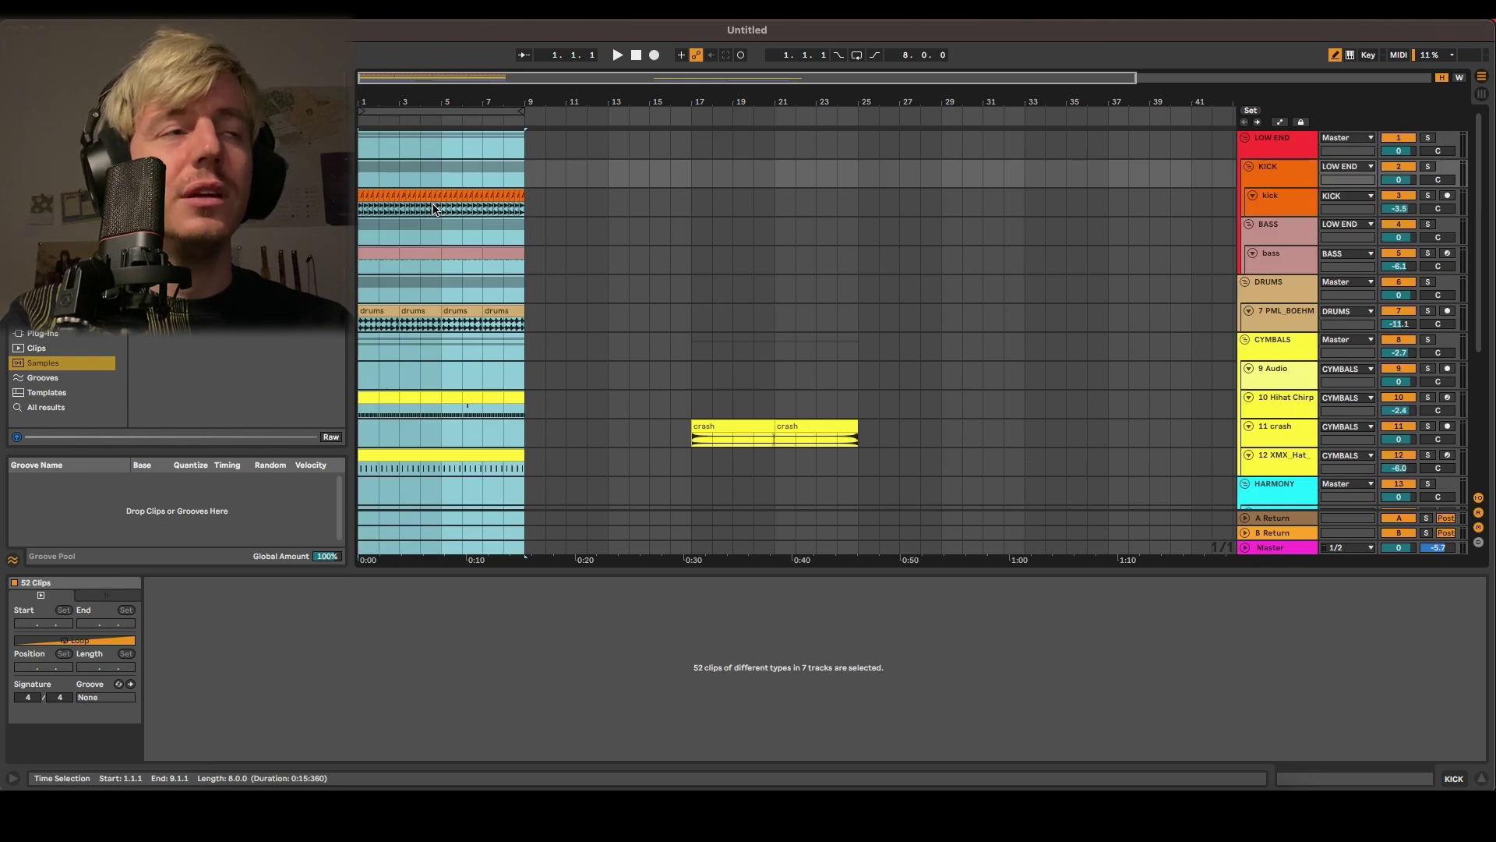
key(super+d)
click(879, 316)
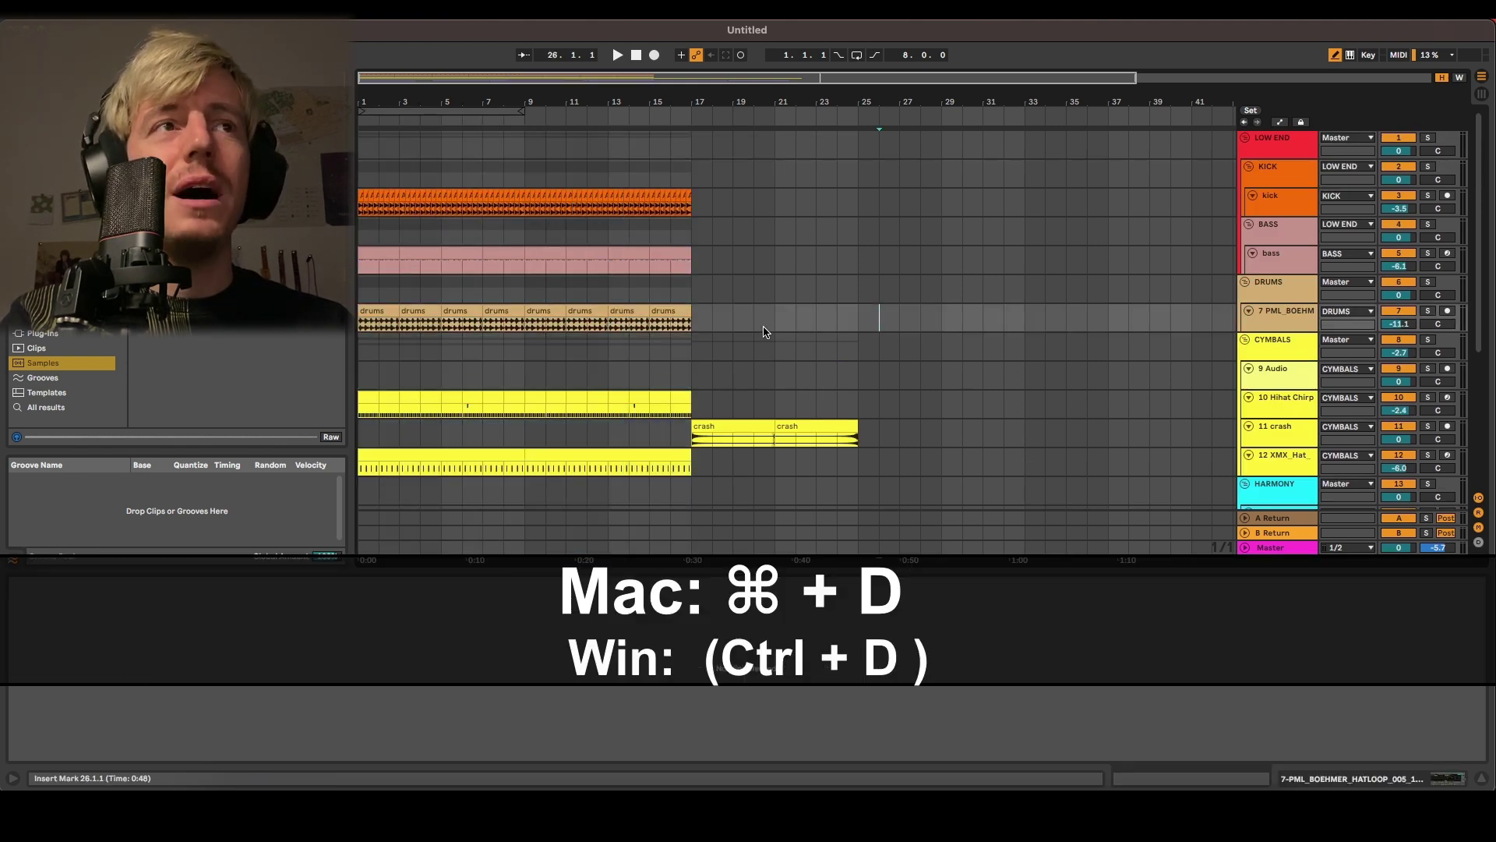
scroll(764, 331, down, 5)
scroll(624, 287, down, 2)
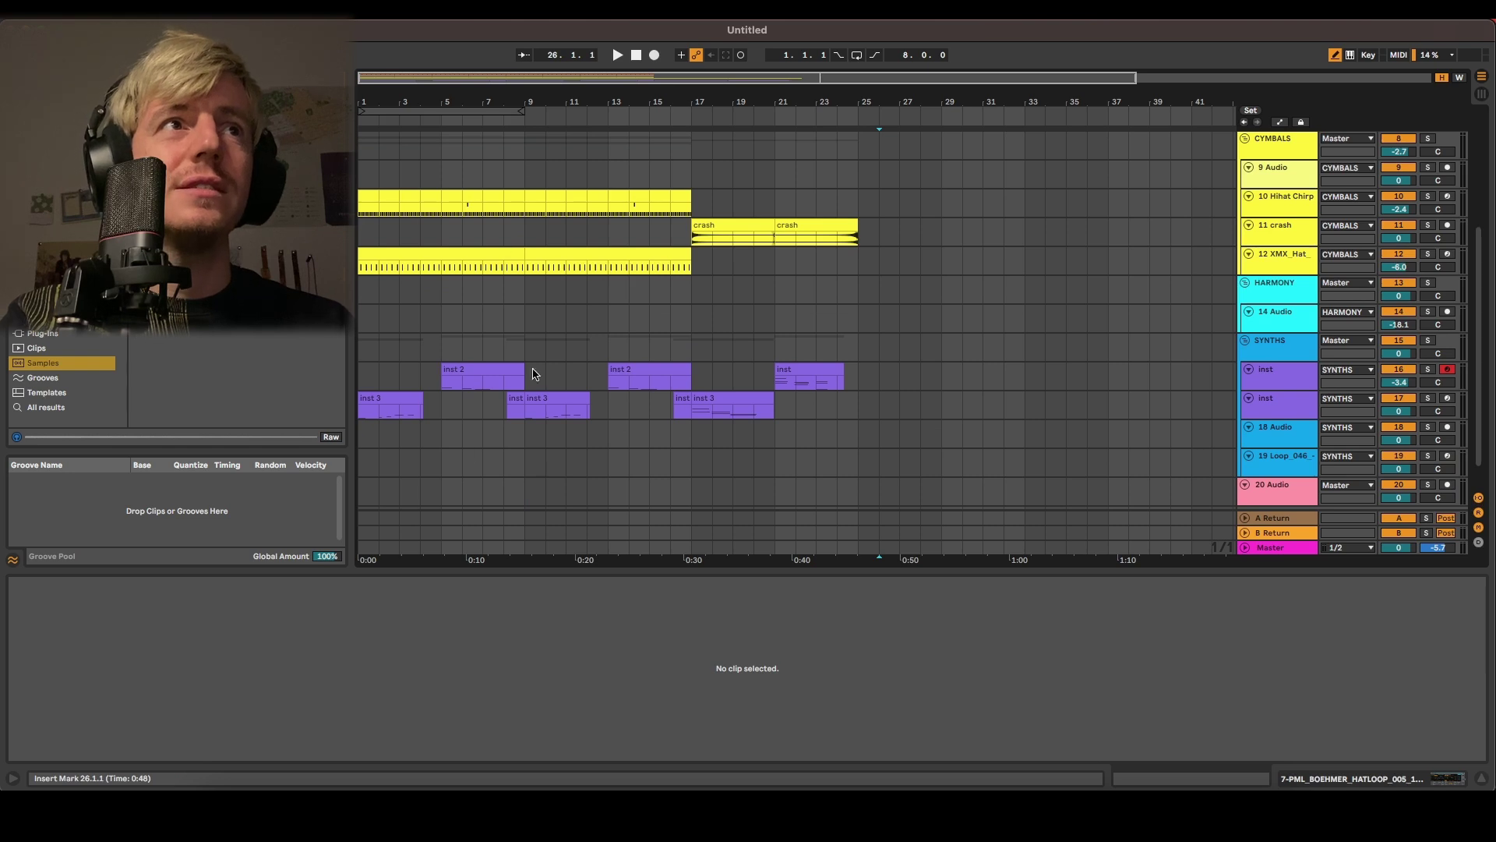
scroll(608, 237, up, 5)
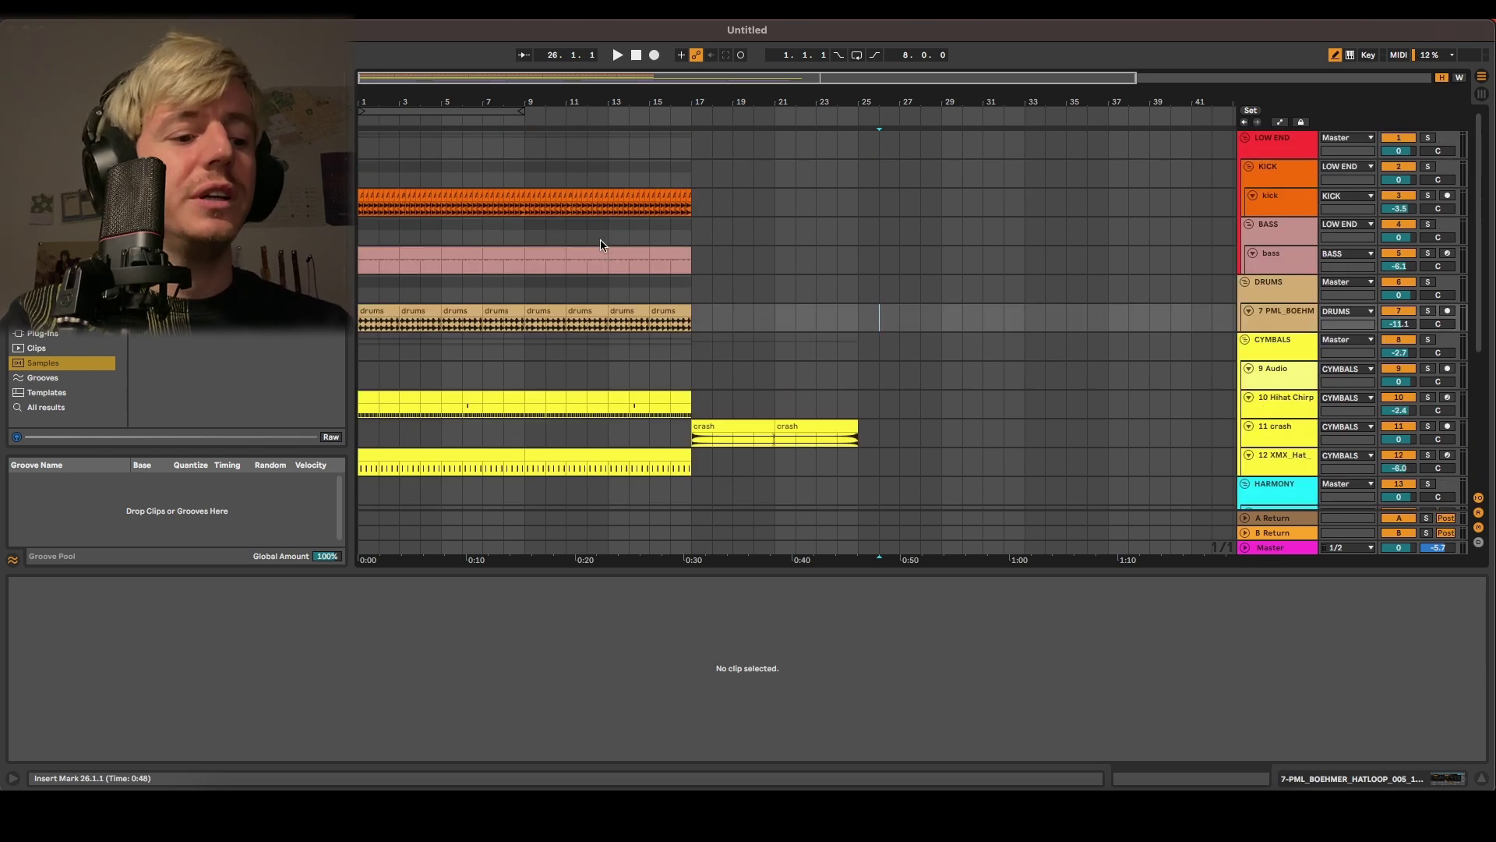
scroll(535, 247, right, 1)
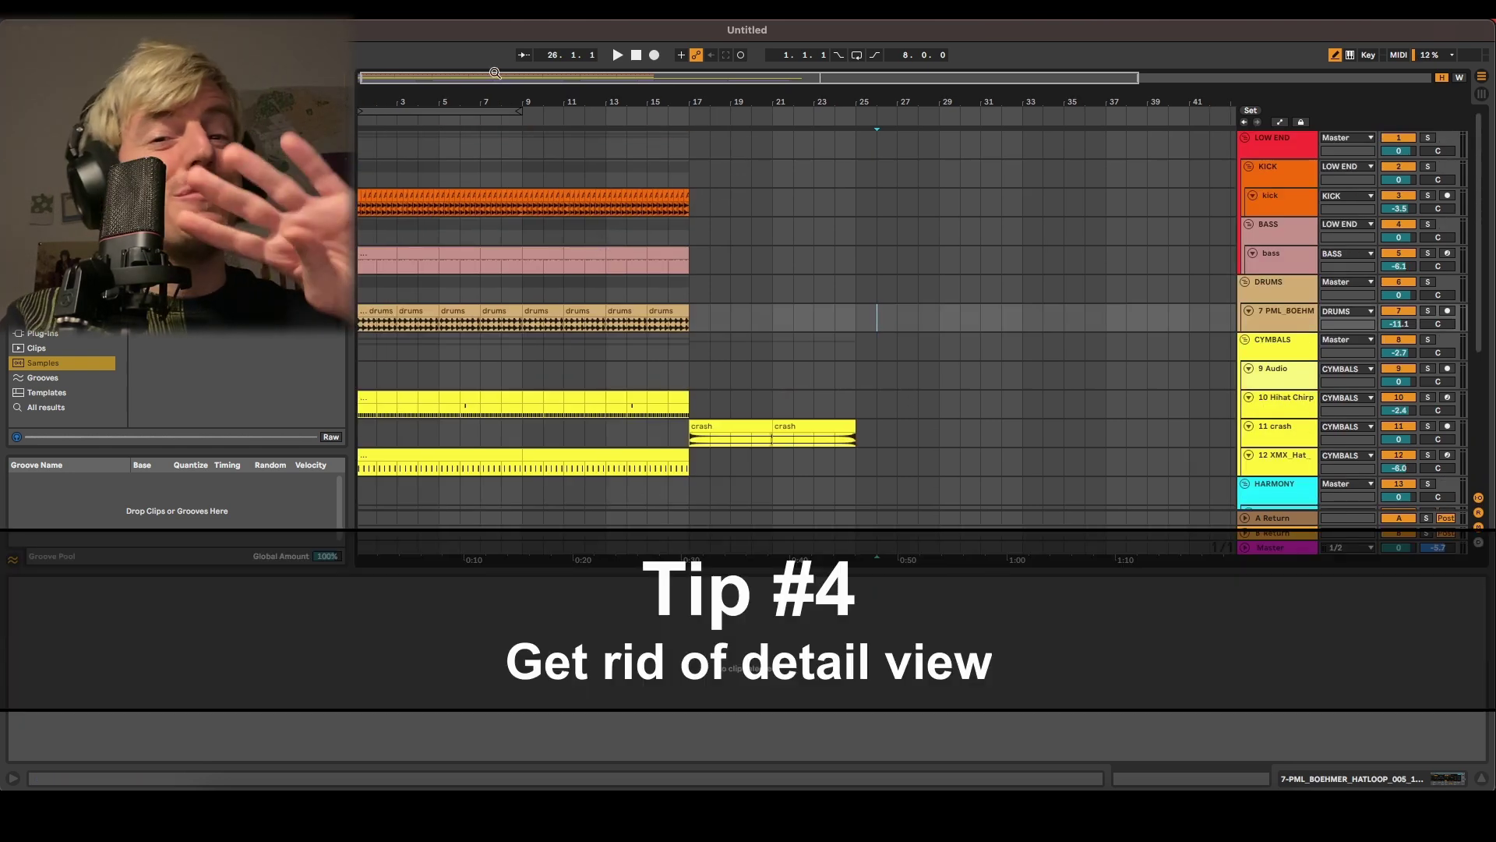
scroll(600, 358, left, 1)
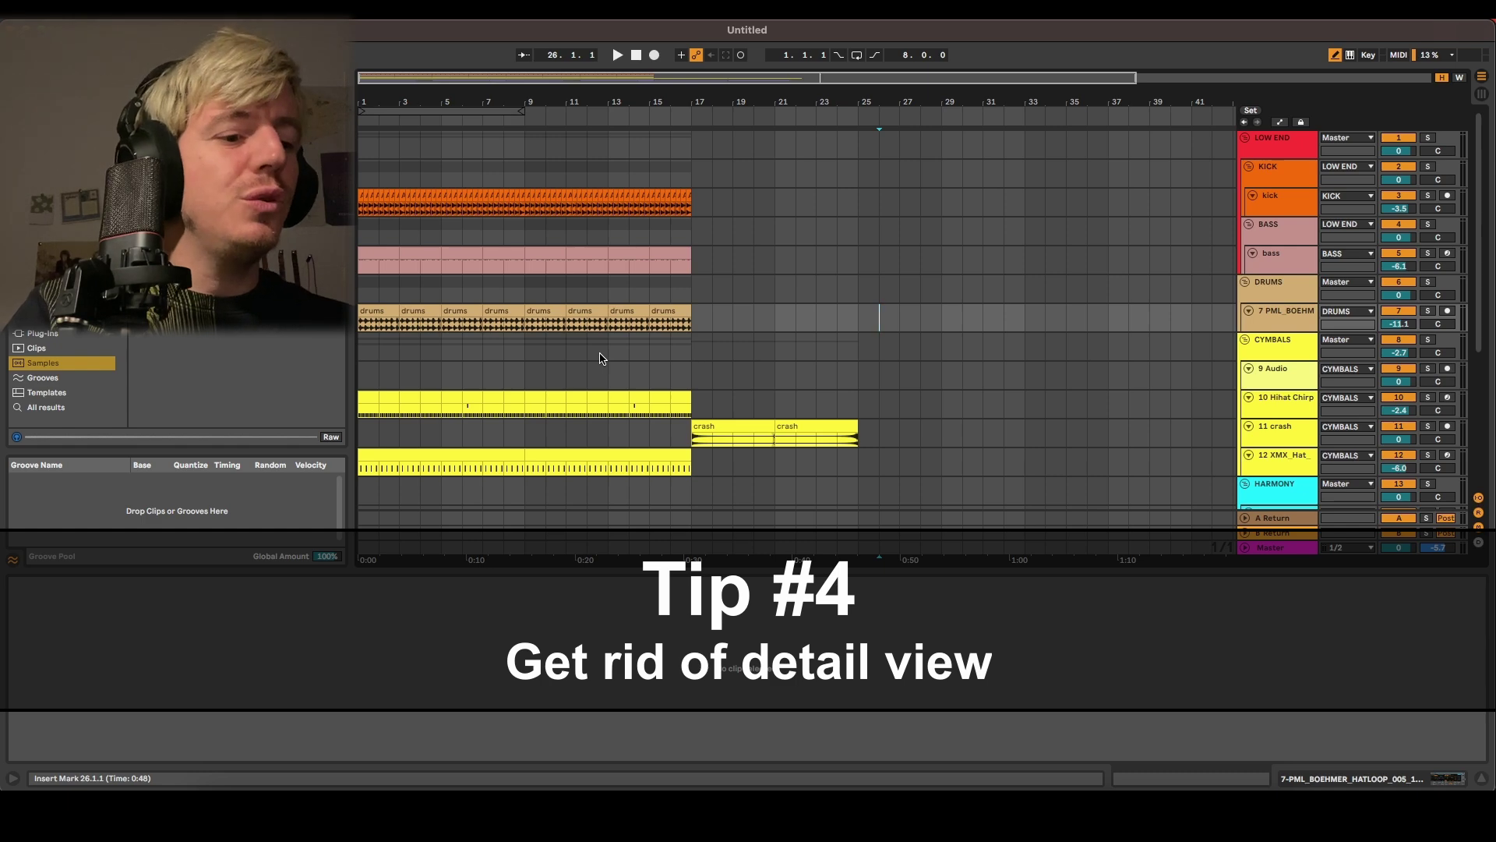
key(h)
key(h)
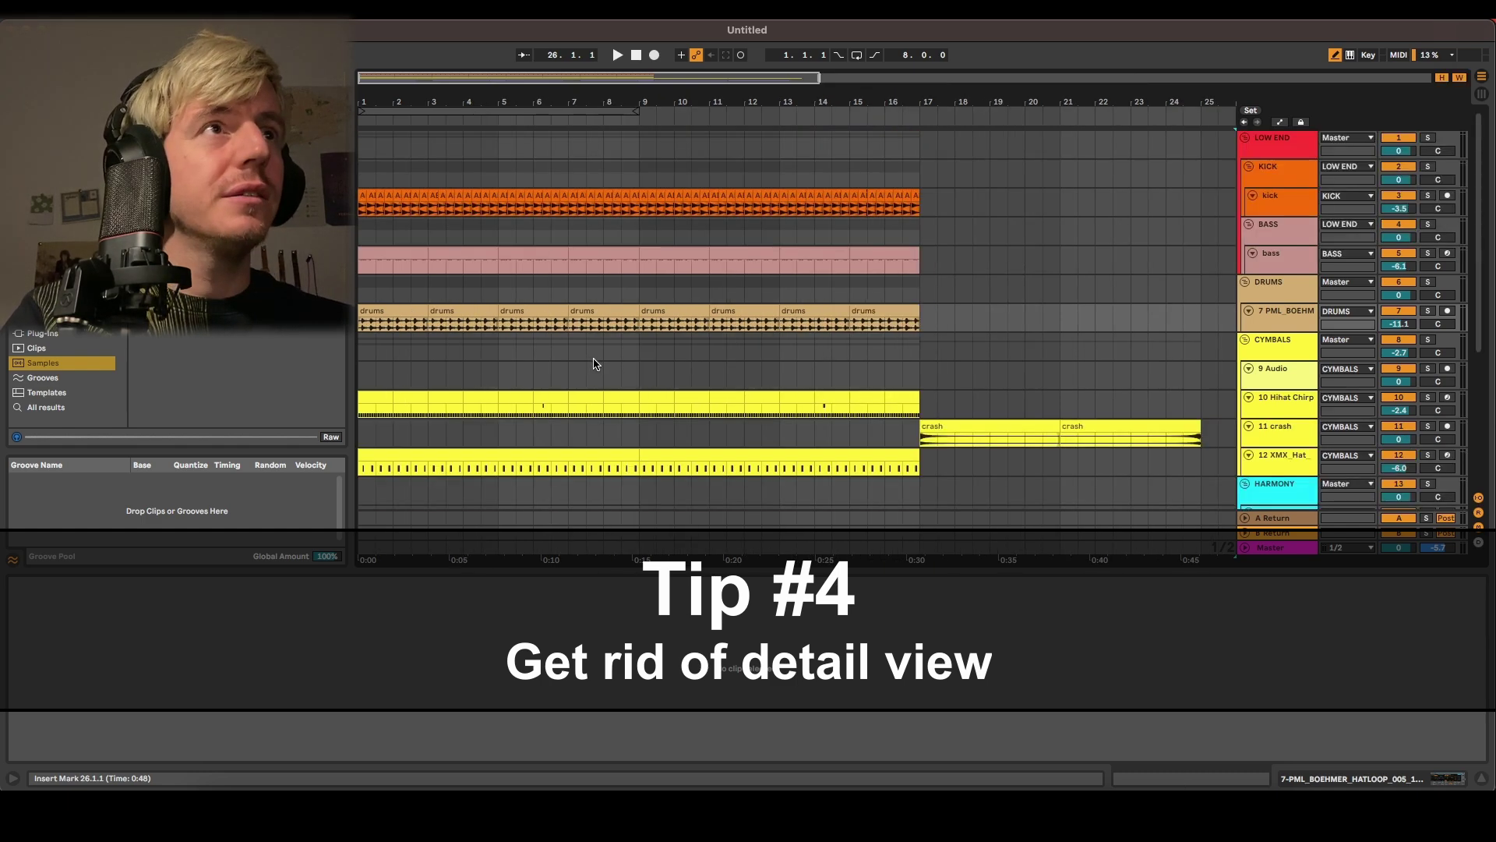
scroll(593, 362, up, 3)
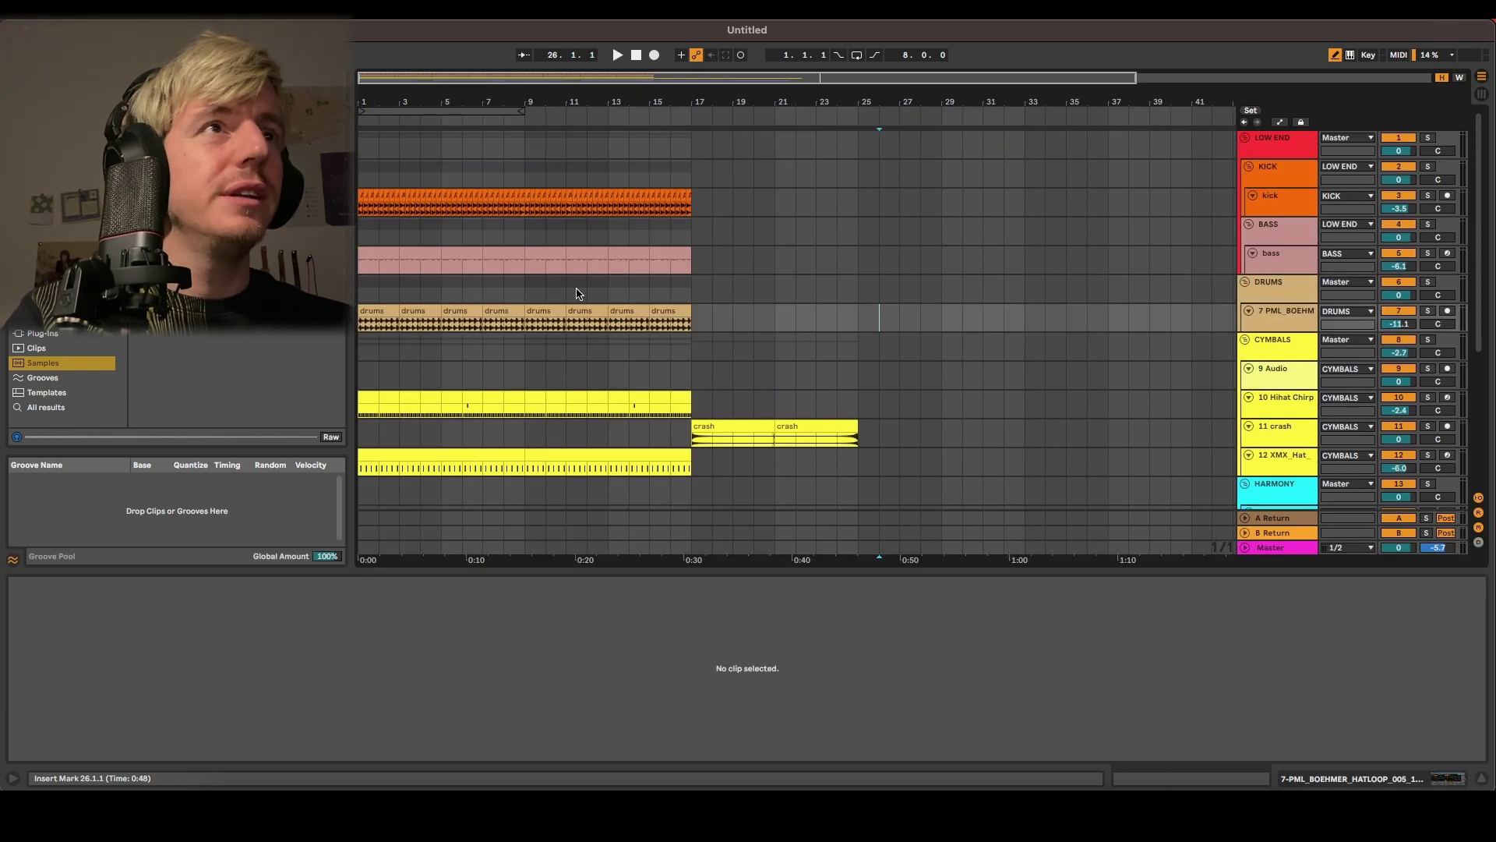
scroll(831, 309, down, 8)
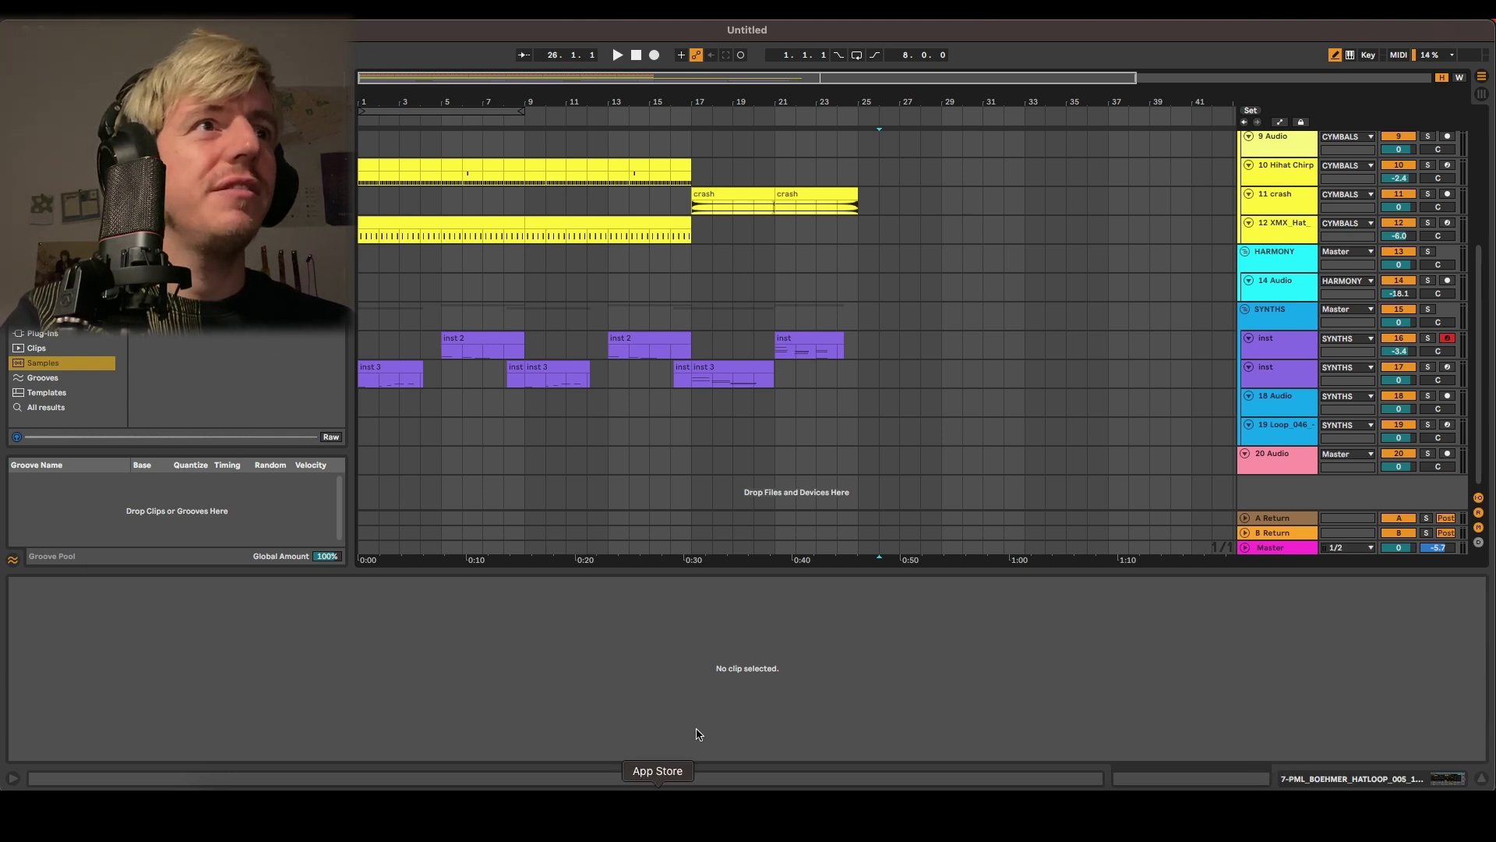
scroll(568, 267, up, 2)
scroll(568, 267, down, 2)
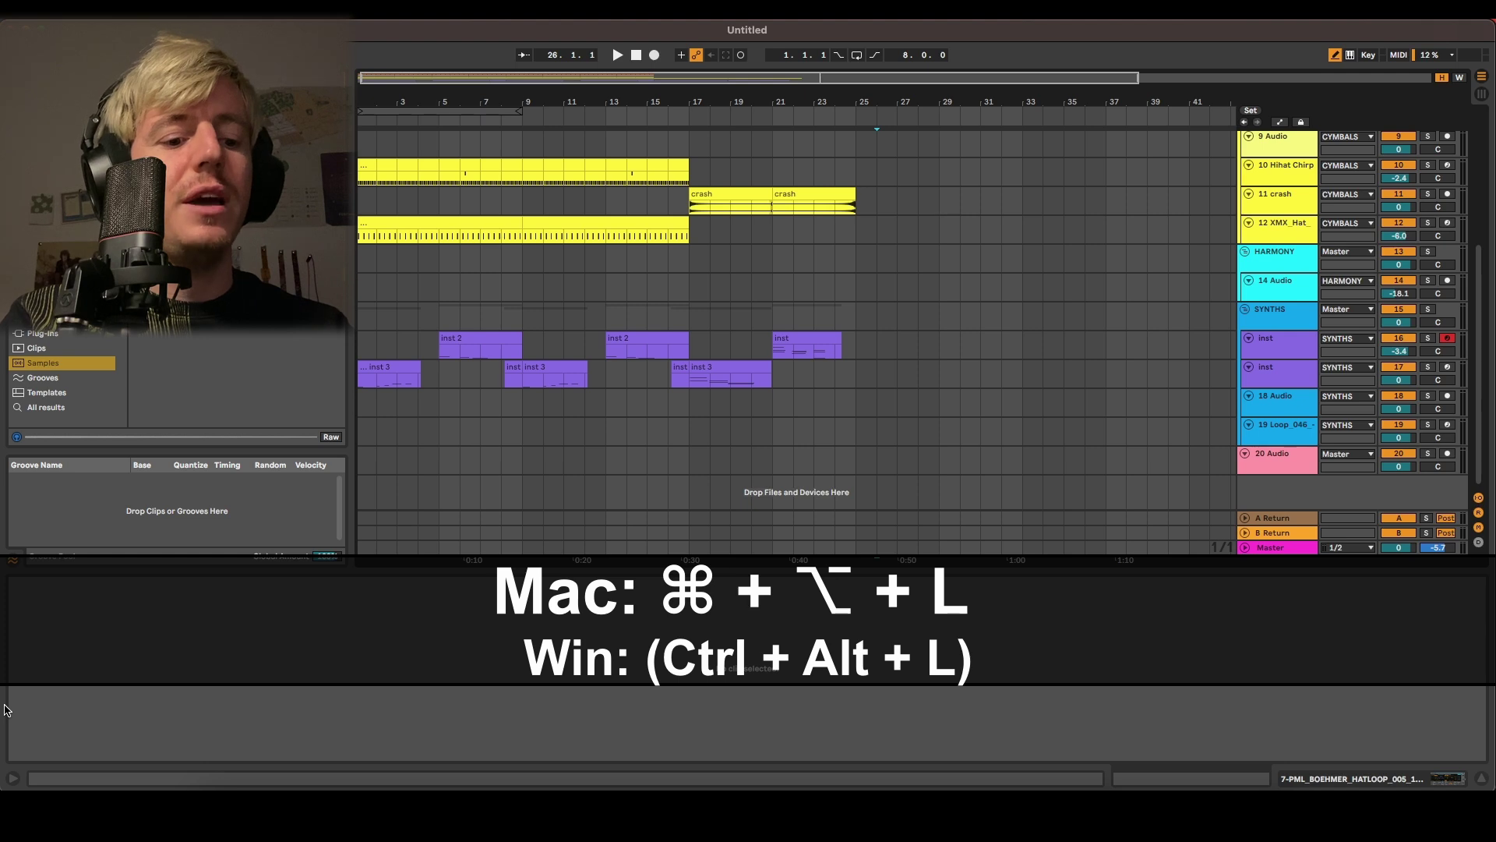
Hide the detail view below the arrangement and show it again, twice in a row
key(super+alt+l)
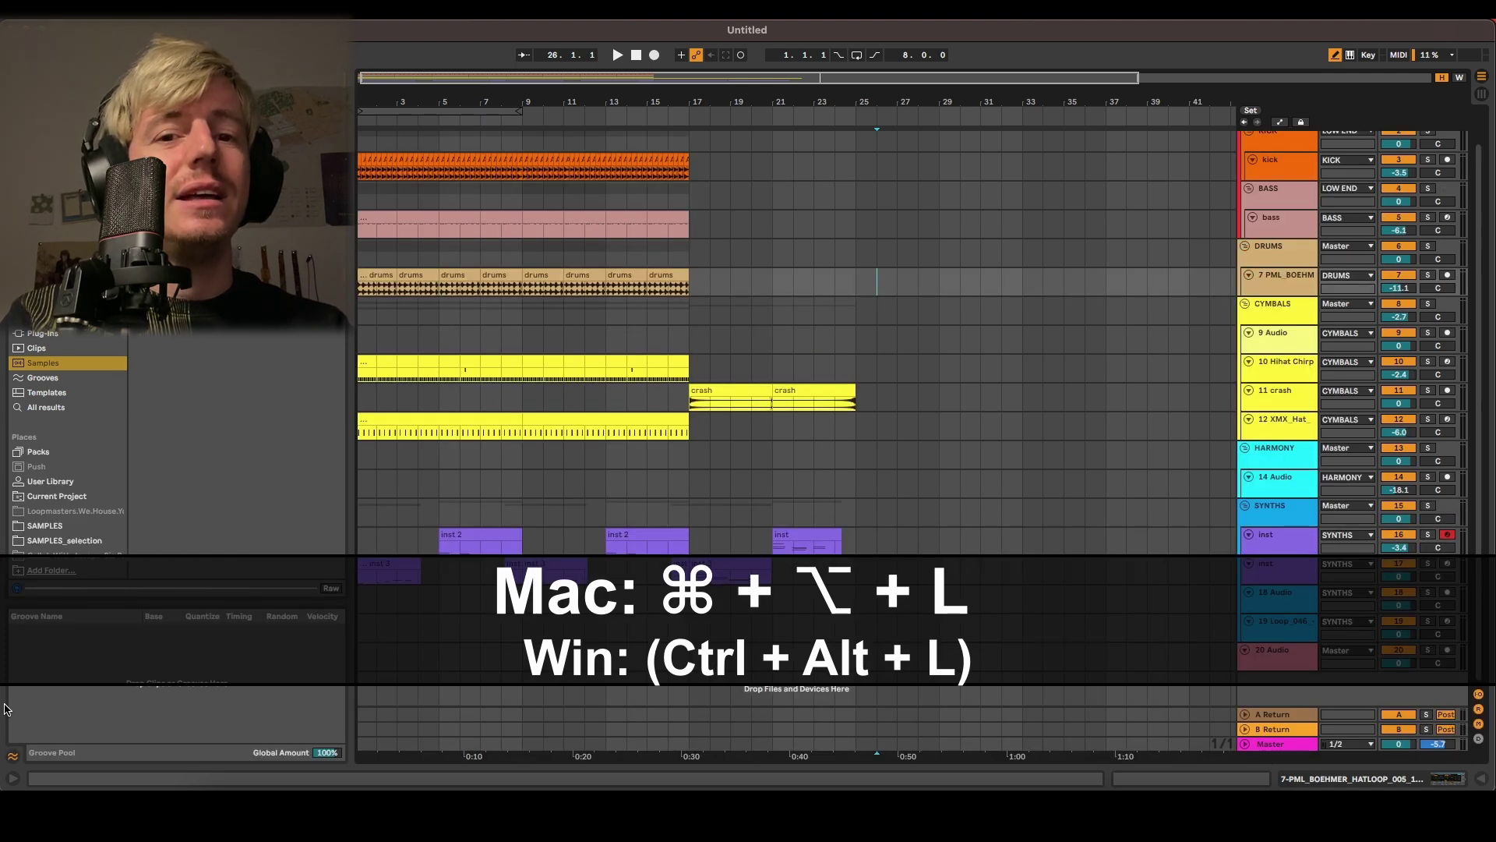
key(super+alt+l)
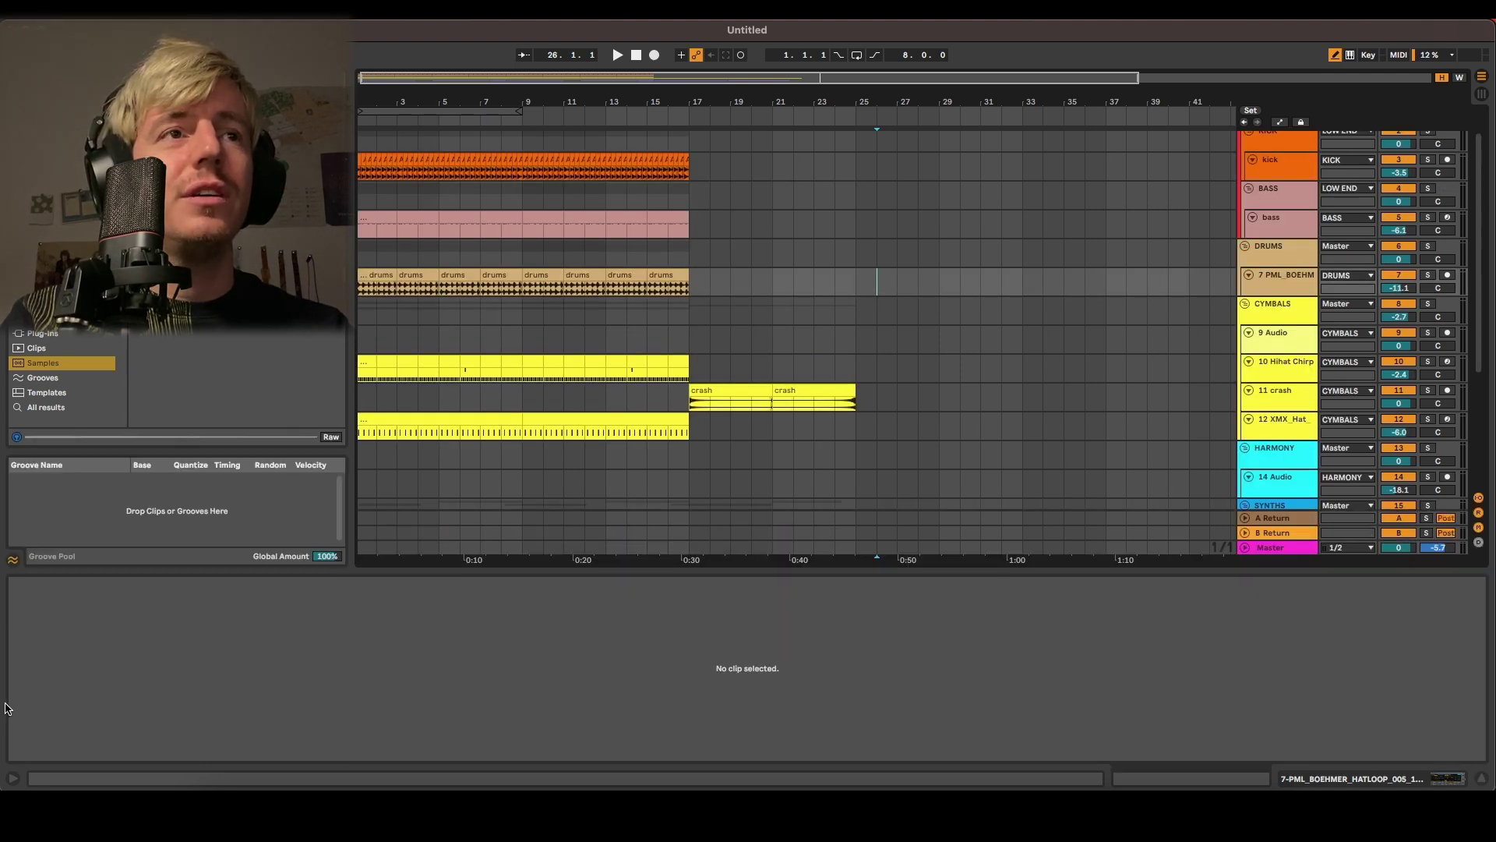
key(super+alt+l)
key(super+alt+l)
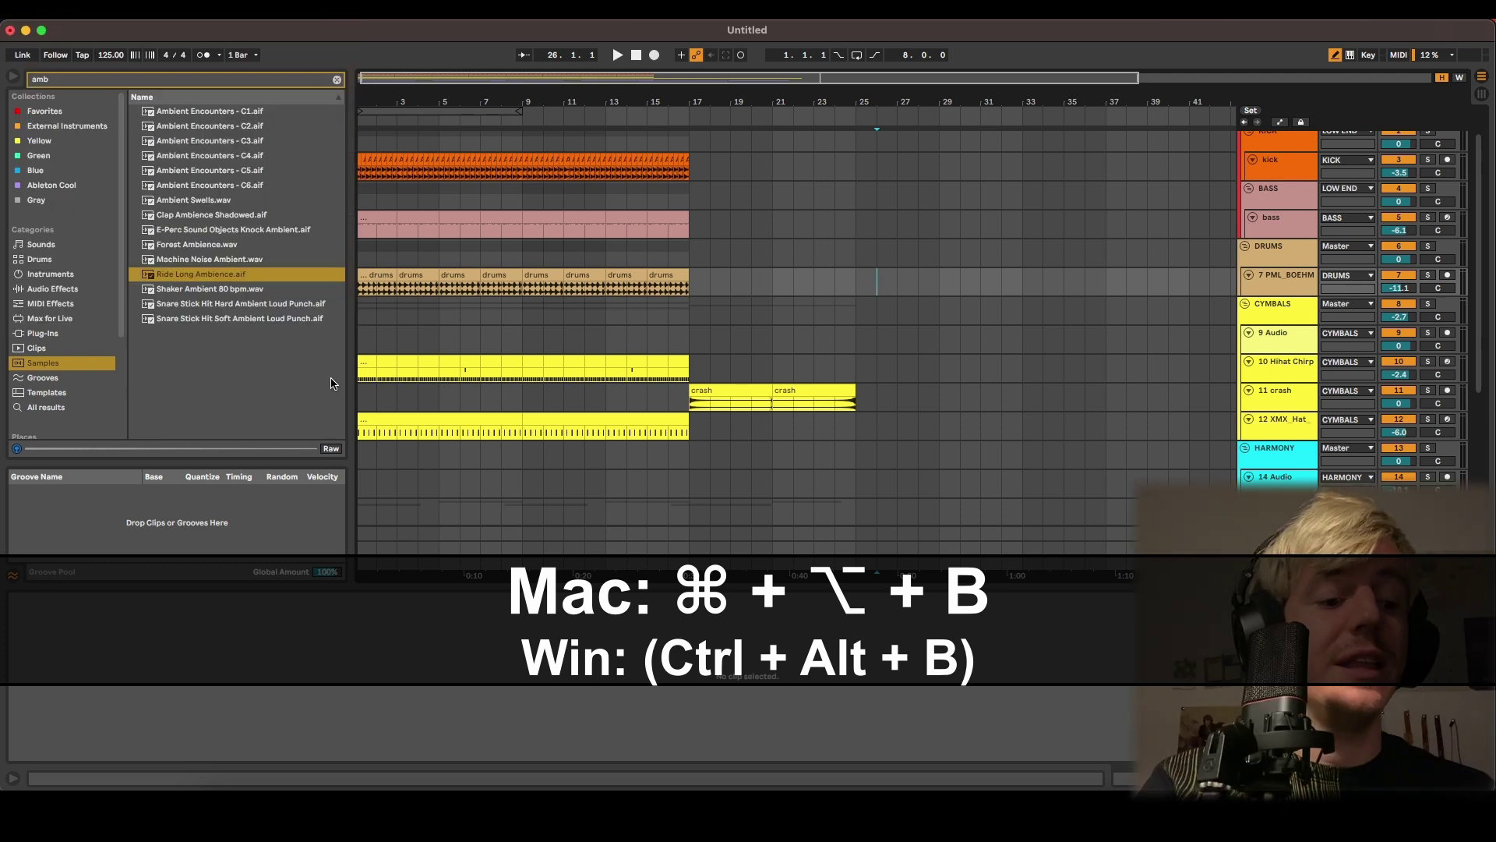
Hide the browser to widen the arrangement, and toggle the detail view off and back on
key(super+alt+b)
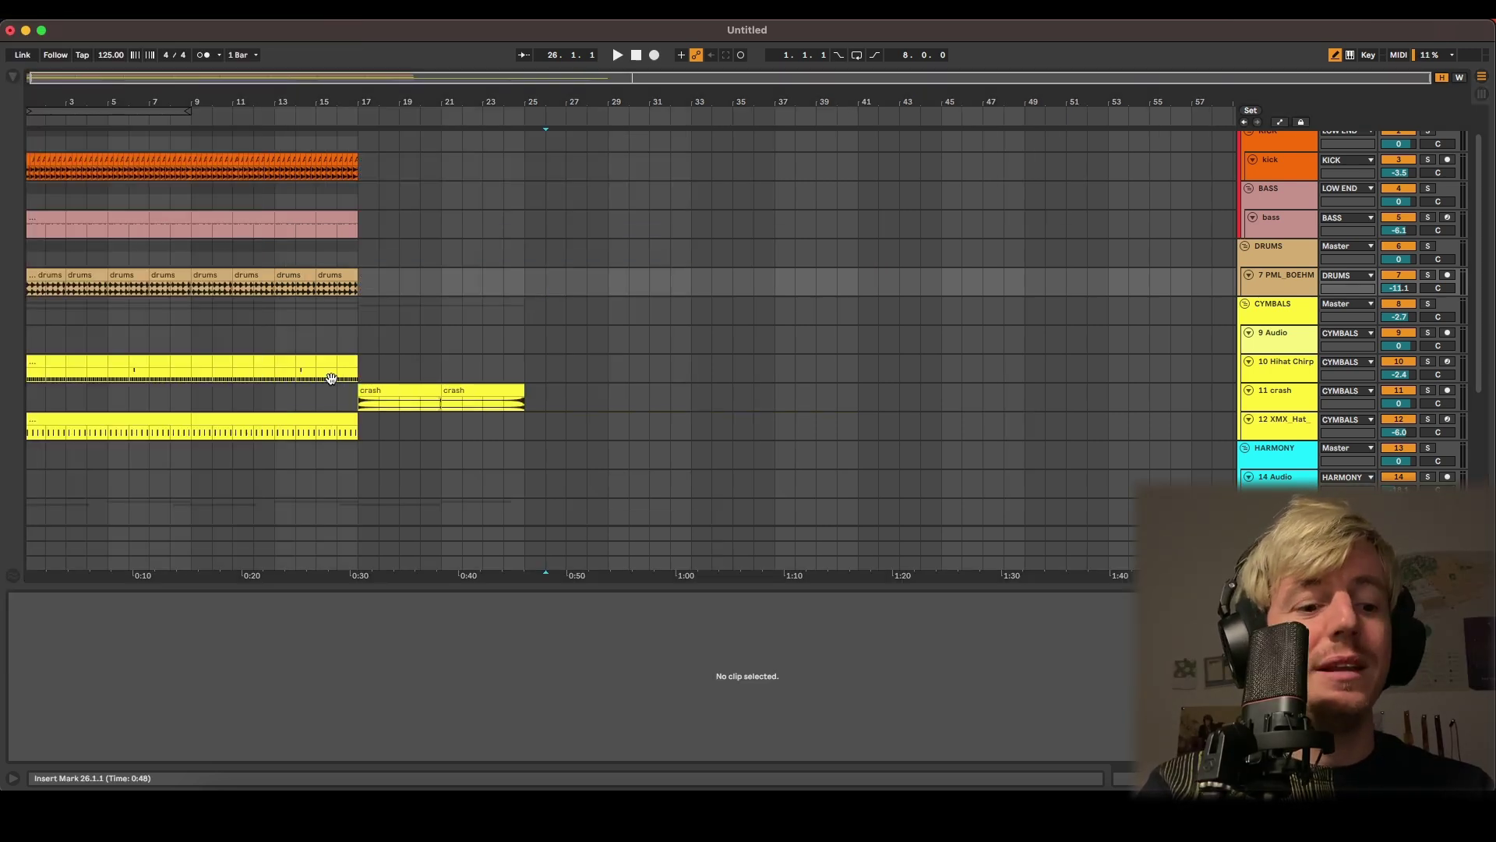
key(super+alt+l)
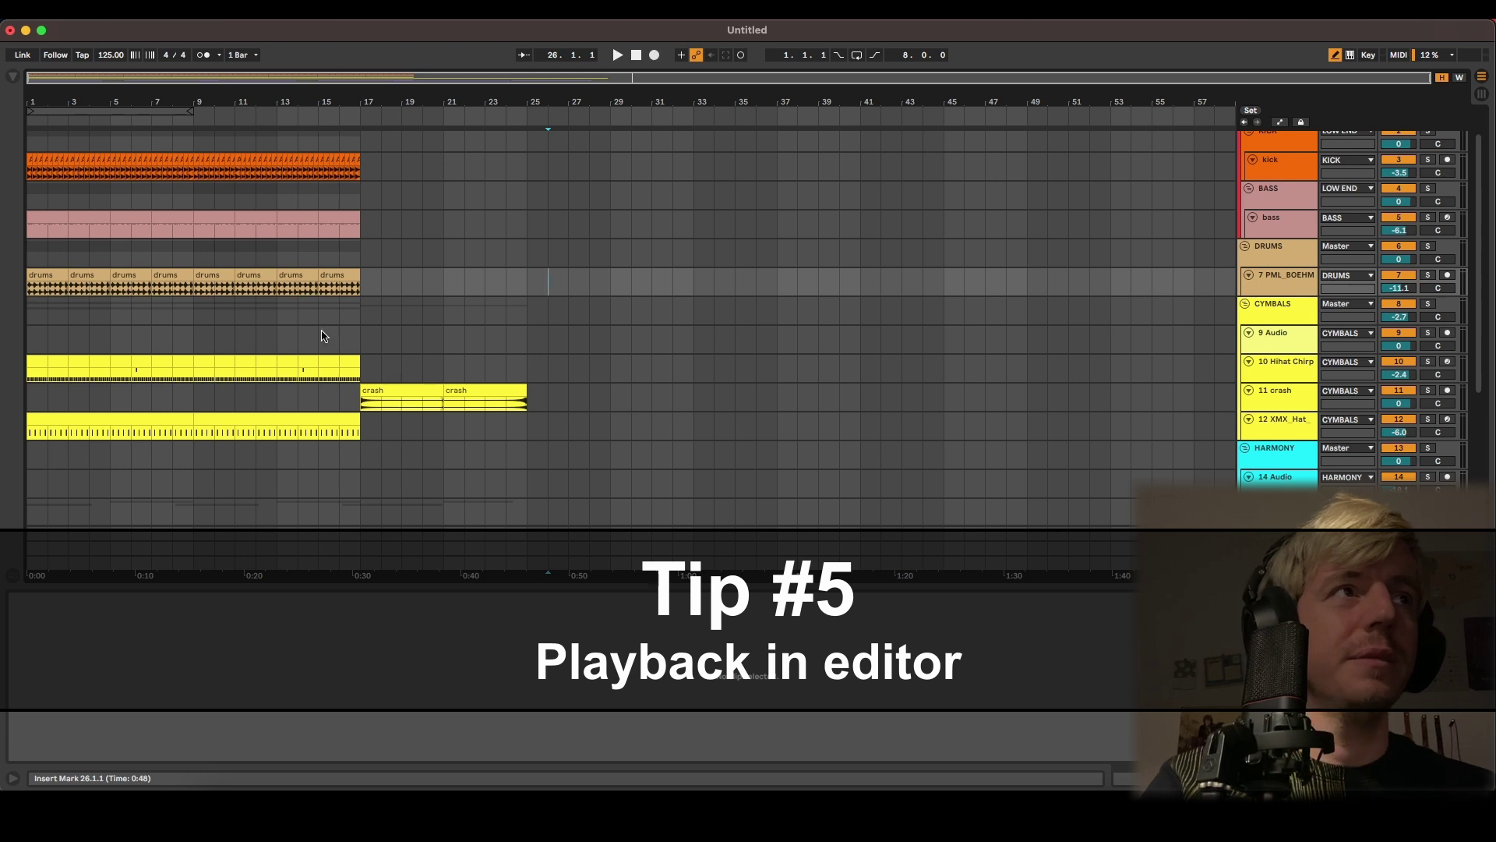
key(super+alt+l)
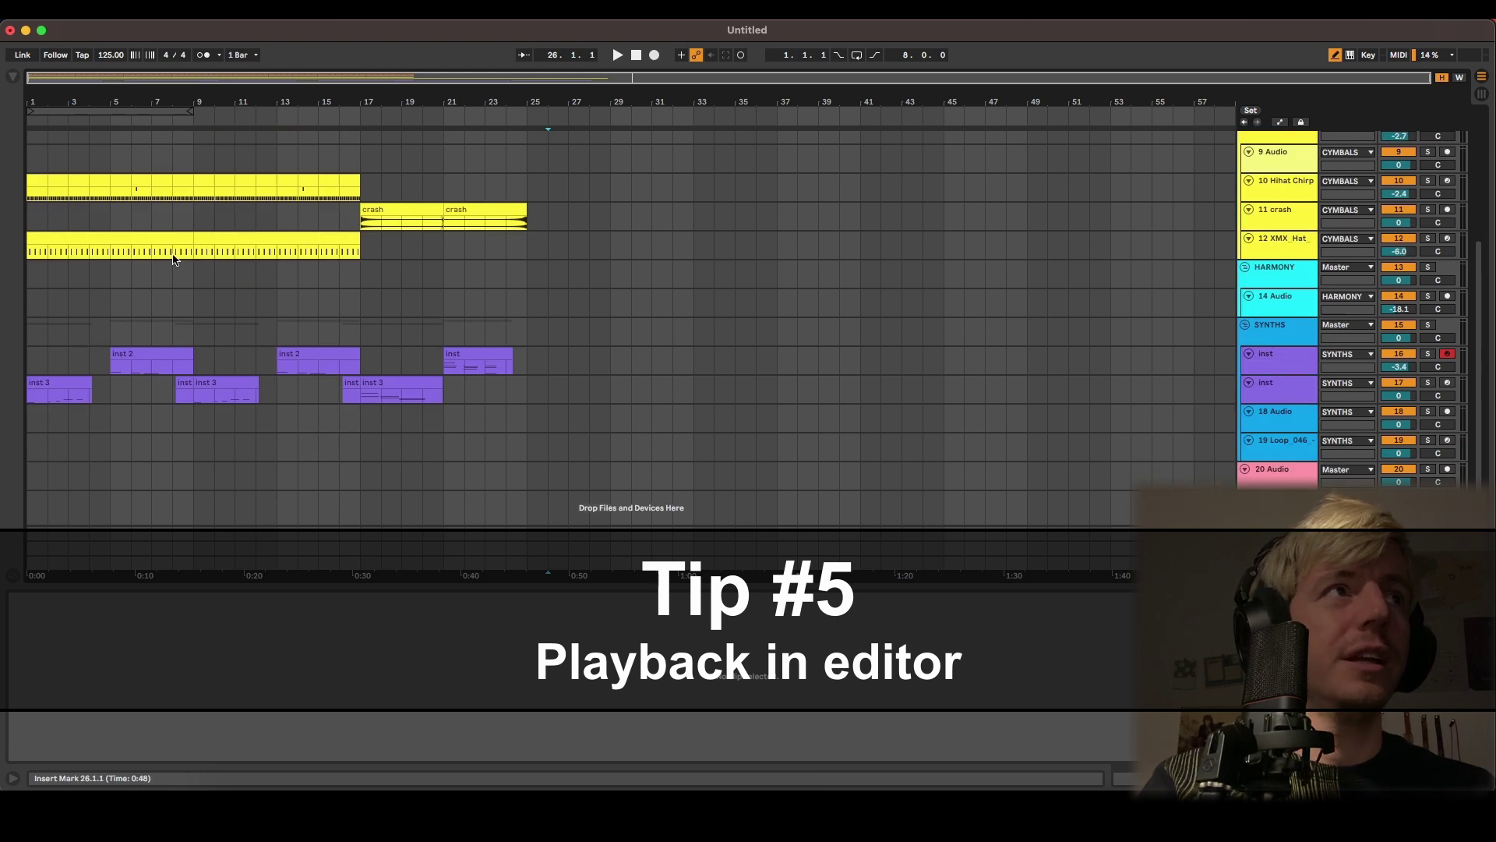
Open the inst 2 clip in bars 5 to 9 in the note editor and enlarge the editor to about half the window's height
click(160, 352)
drag(592, 585, 600, 270)
scroll(614, 454, up, 5)
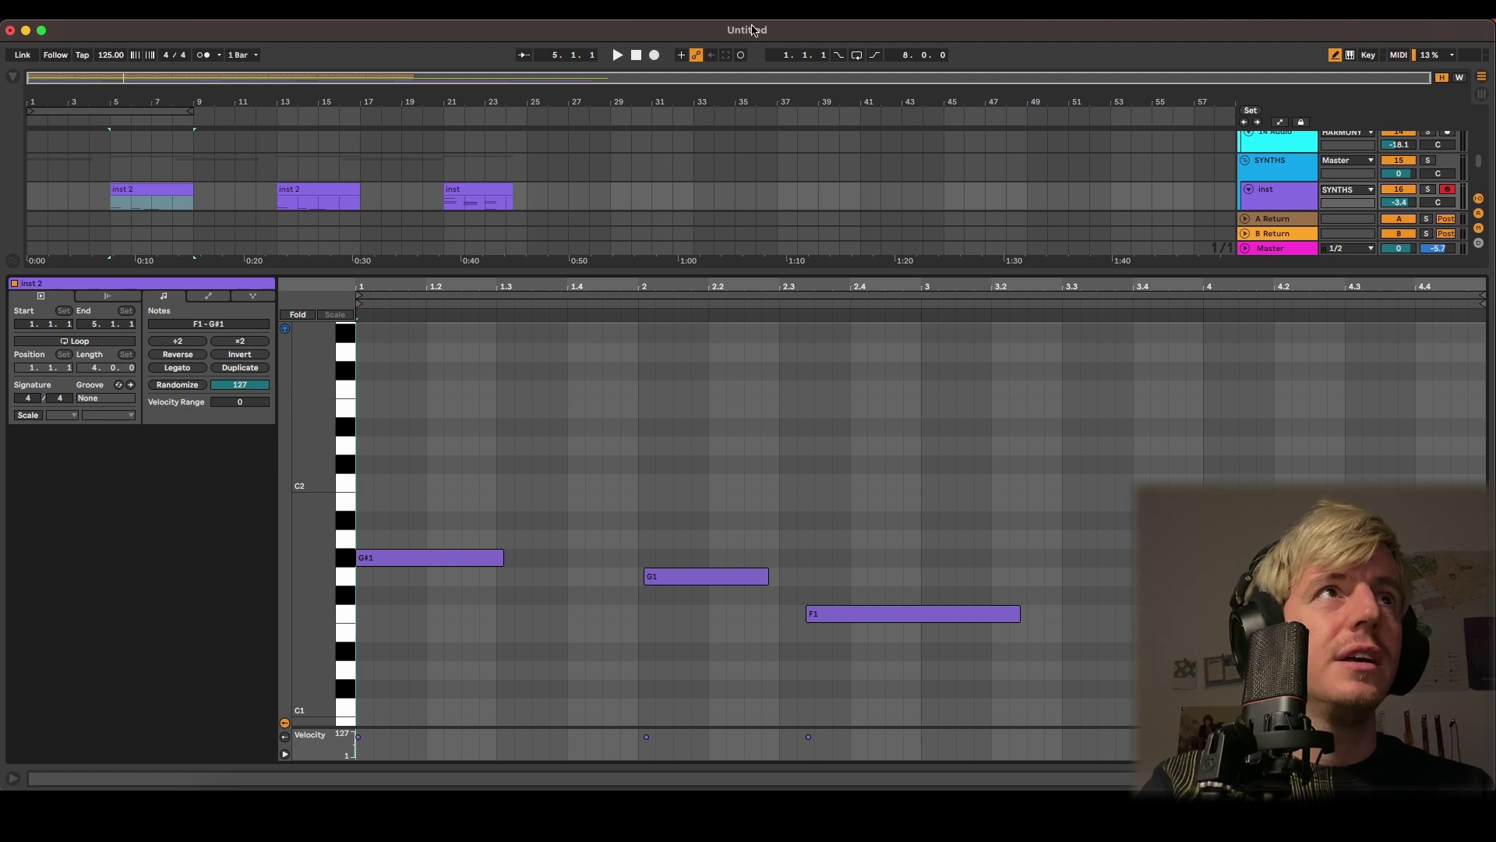
drag(406, 274, 406, 408)
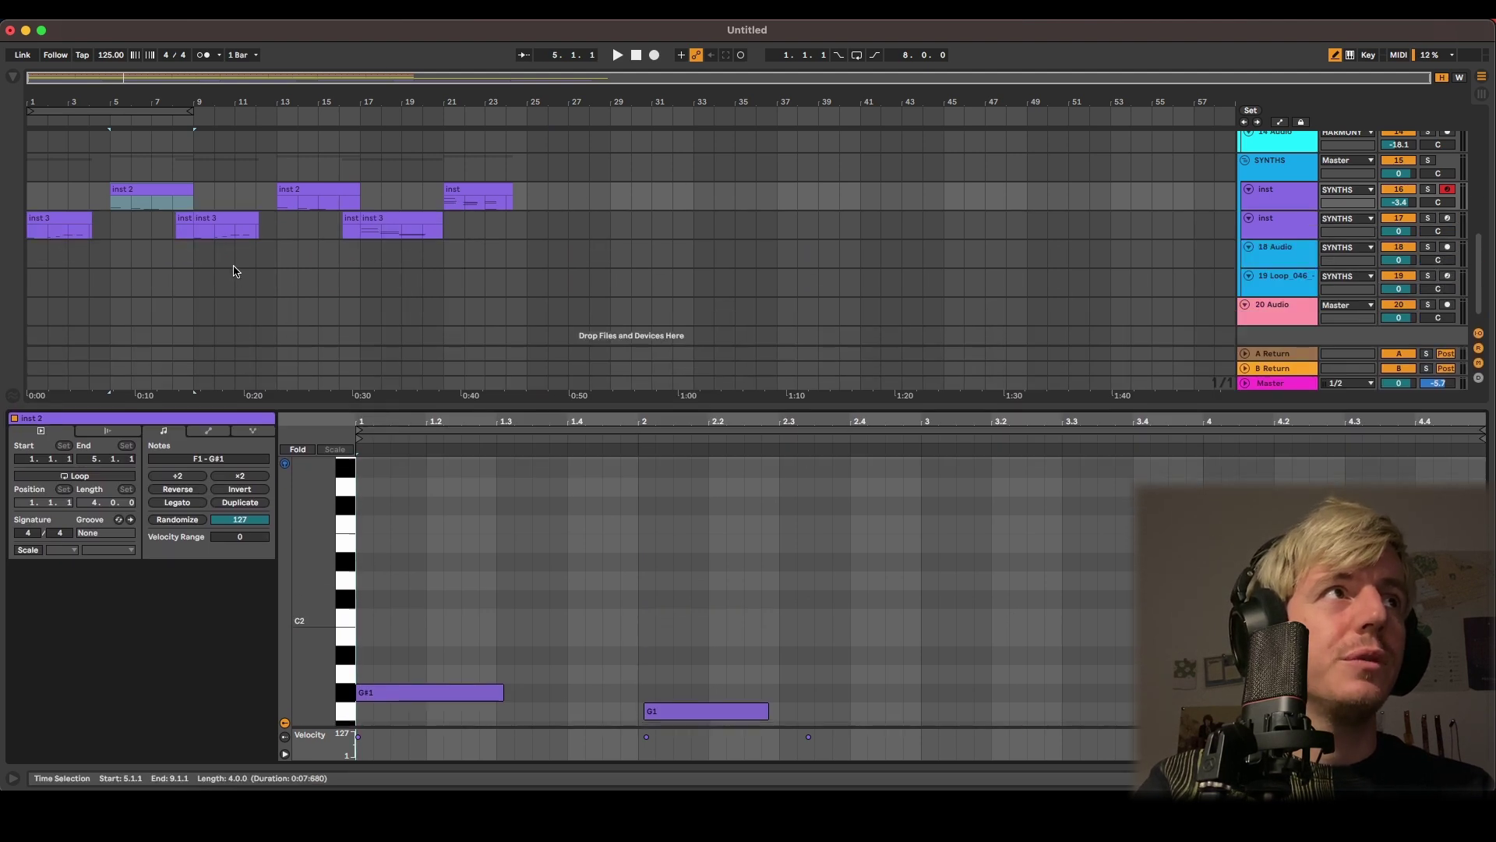
Play the inst 2 clip from the arrangement starting at bar 5, and again starting at bar 6
click(113, 206)
key(space)
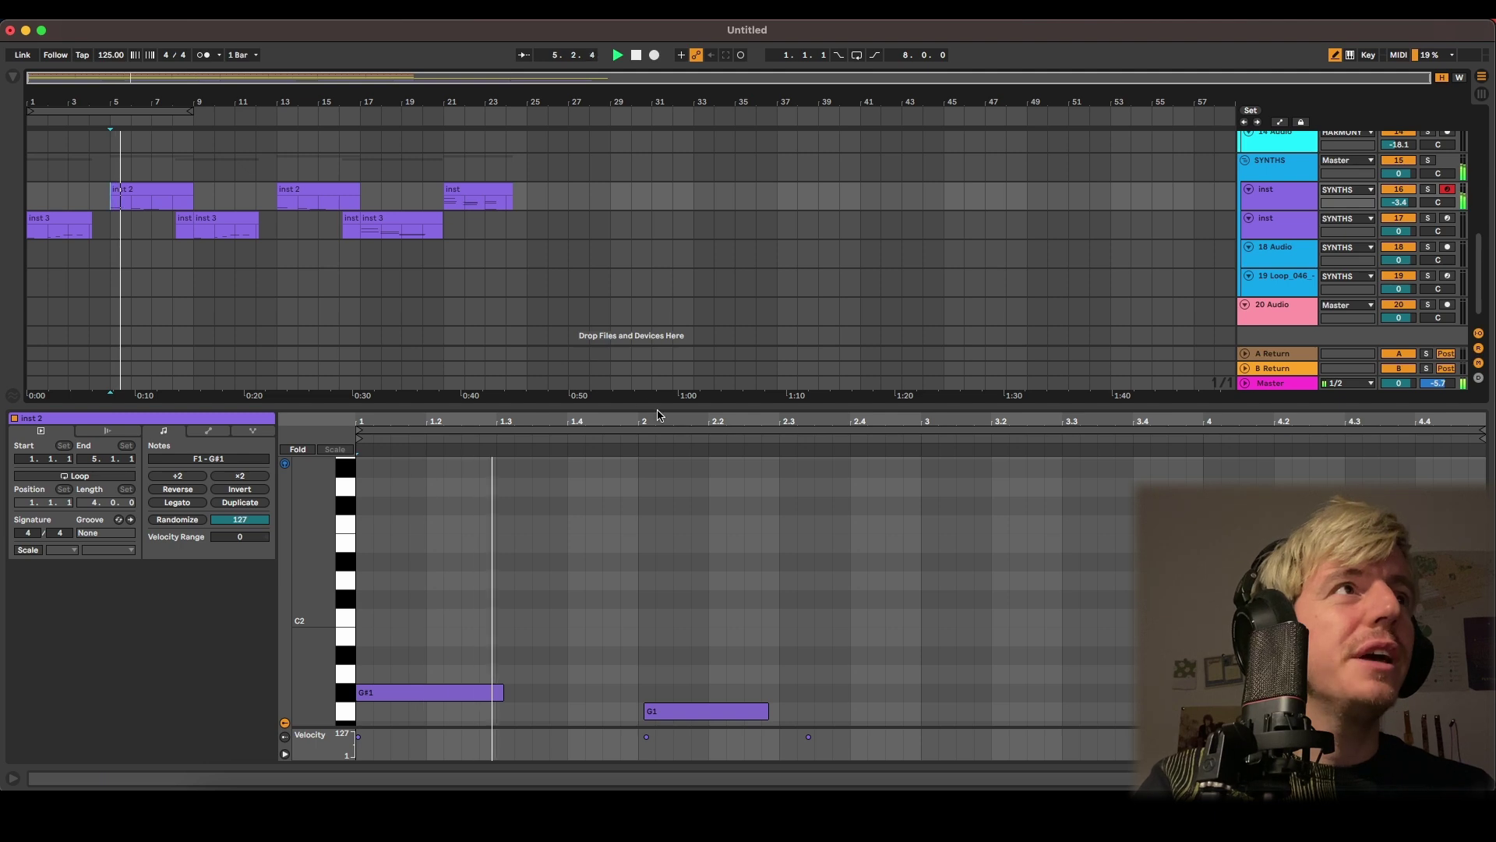
scroll(863, 568, down, 5)
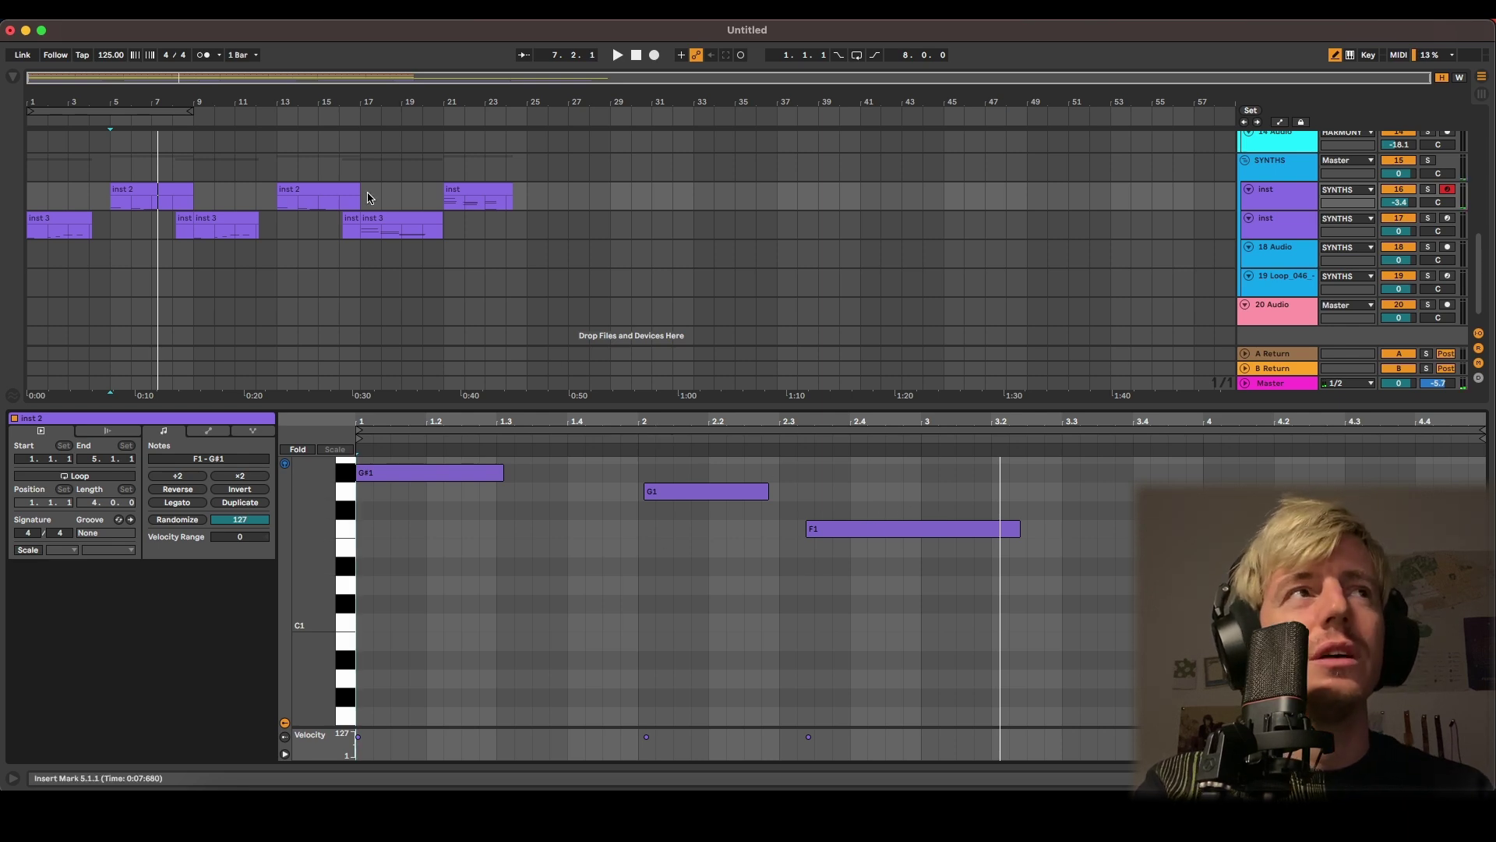
click(151, 205)
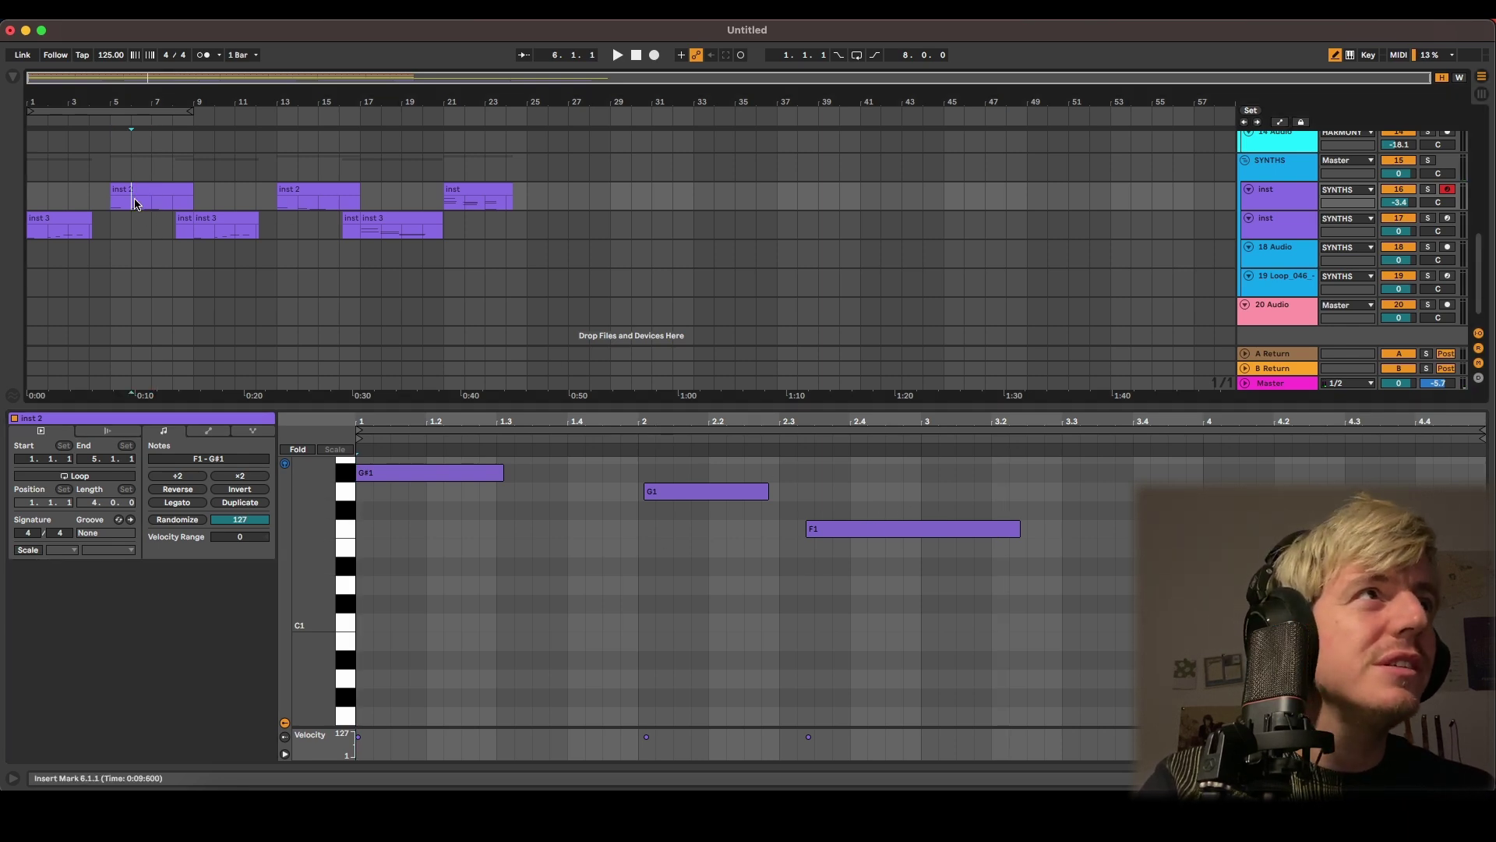
key(space)
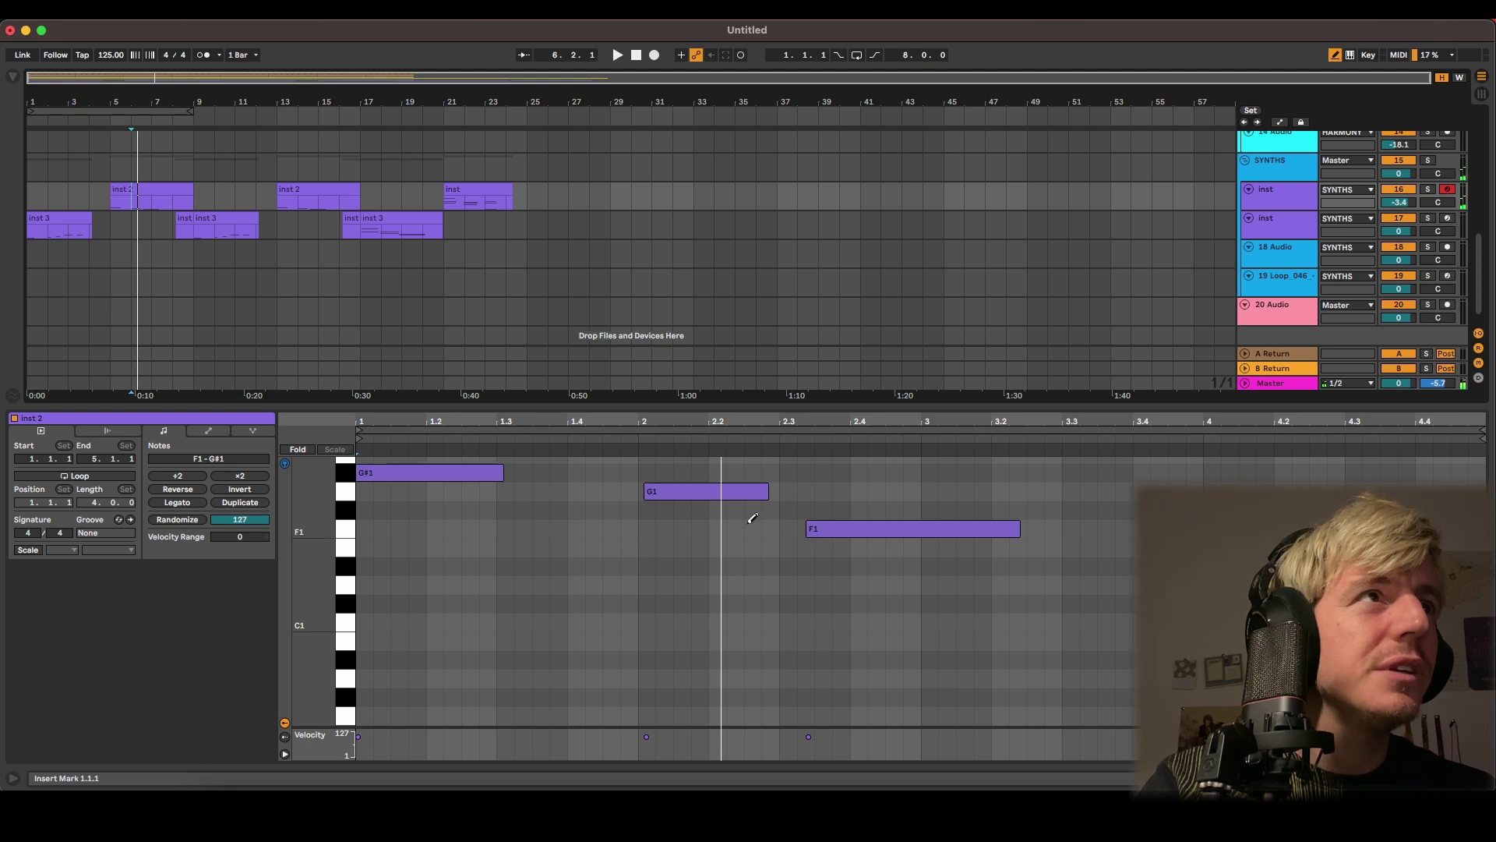
Play the inst 2 clip from bar 7, and again from the middle of bar 6 with the arrangement zoomed in
click(152, 207)
key(space)
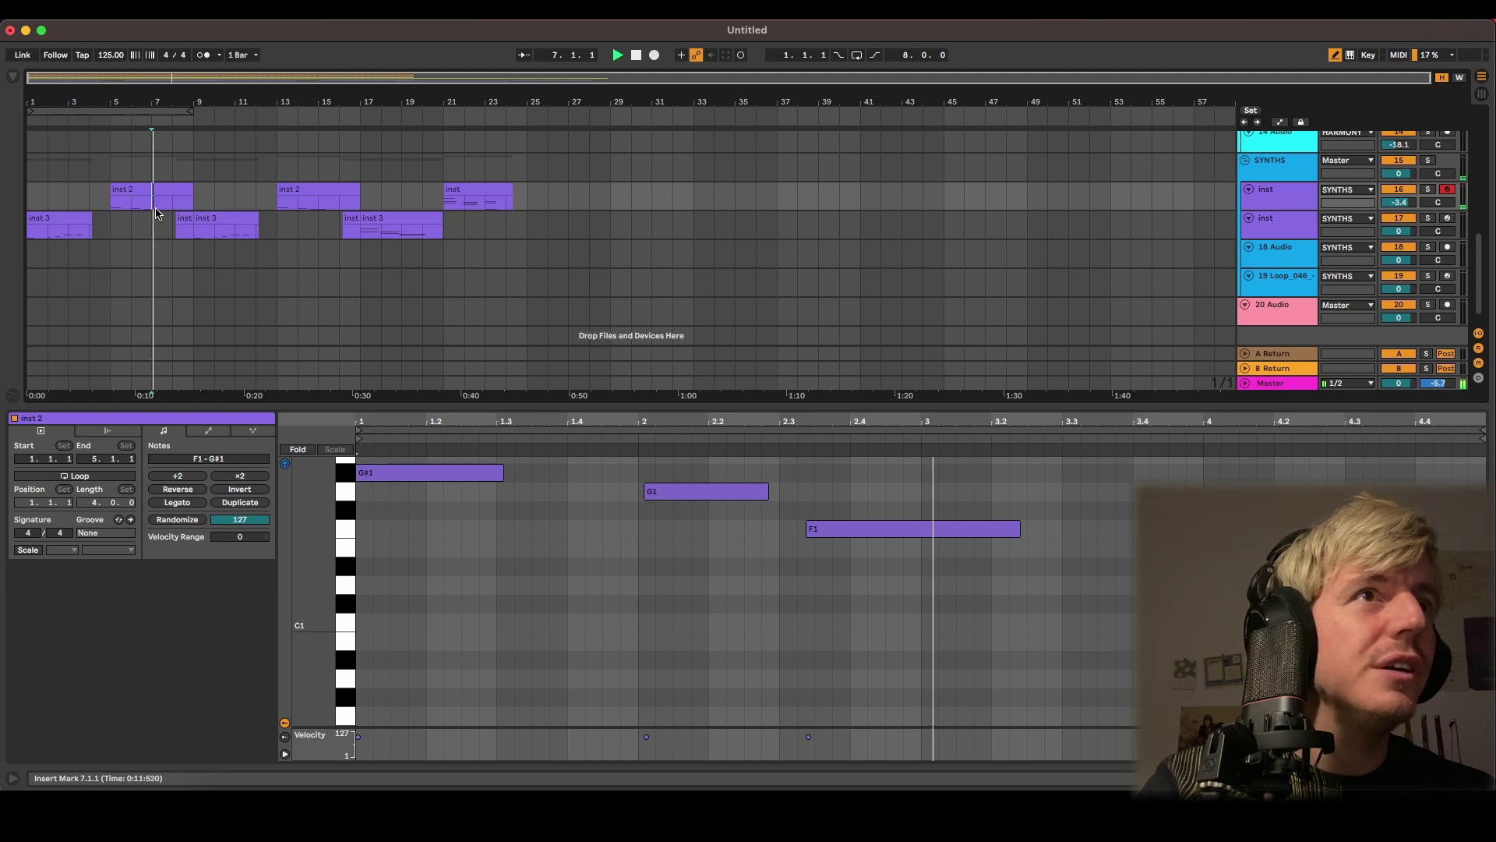
key(space)
key(plus)
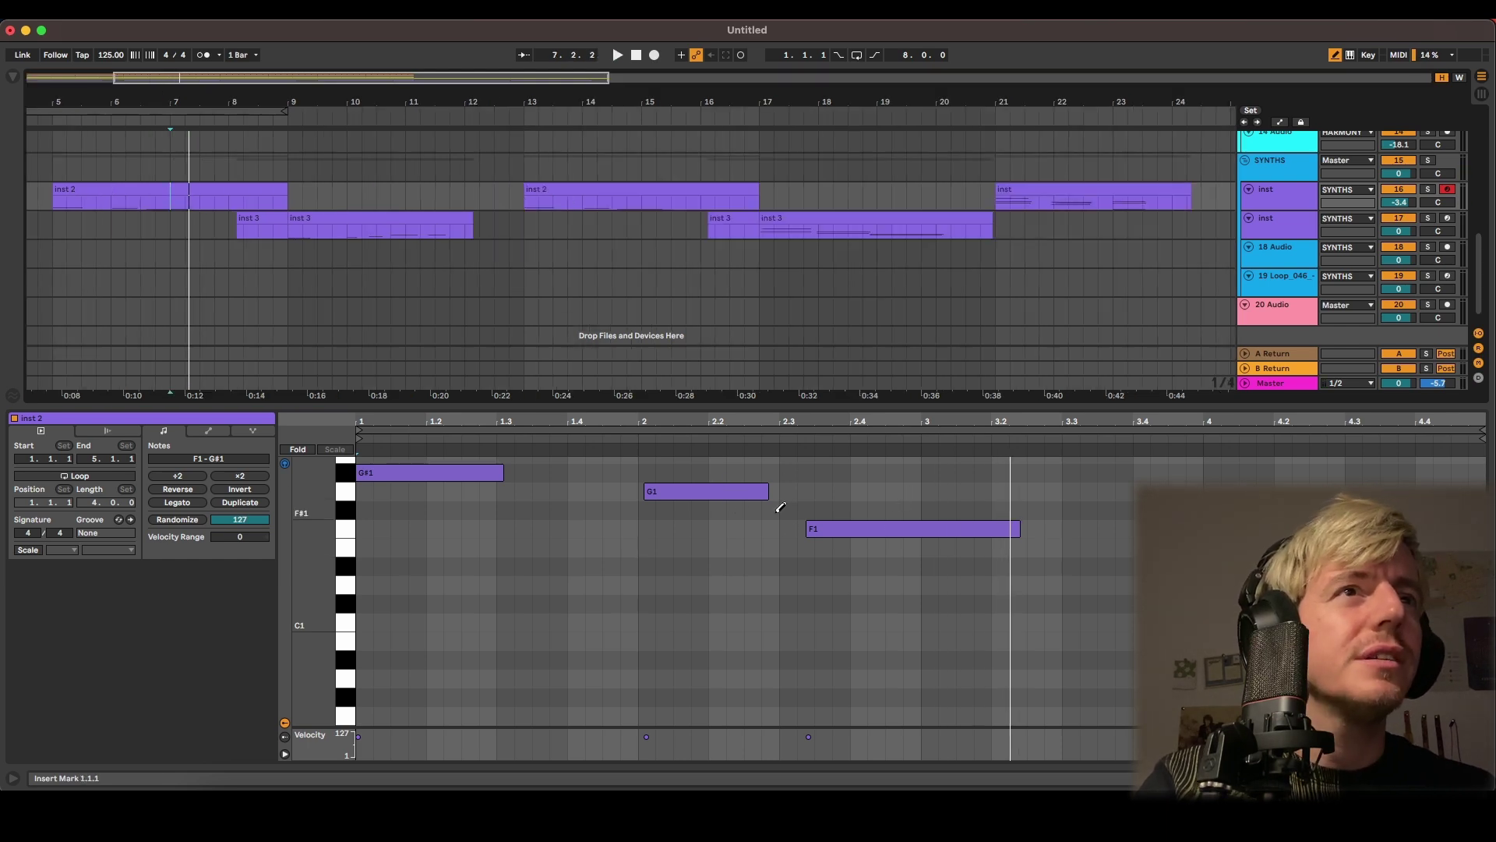
click(140, 202)
key(space)
key(space)
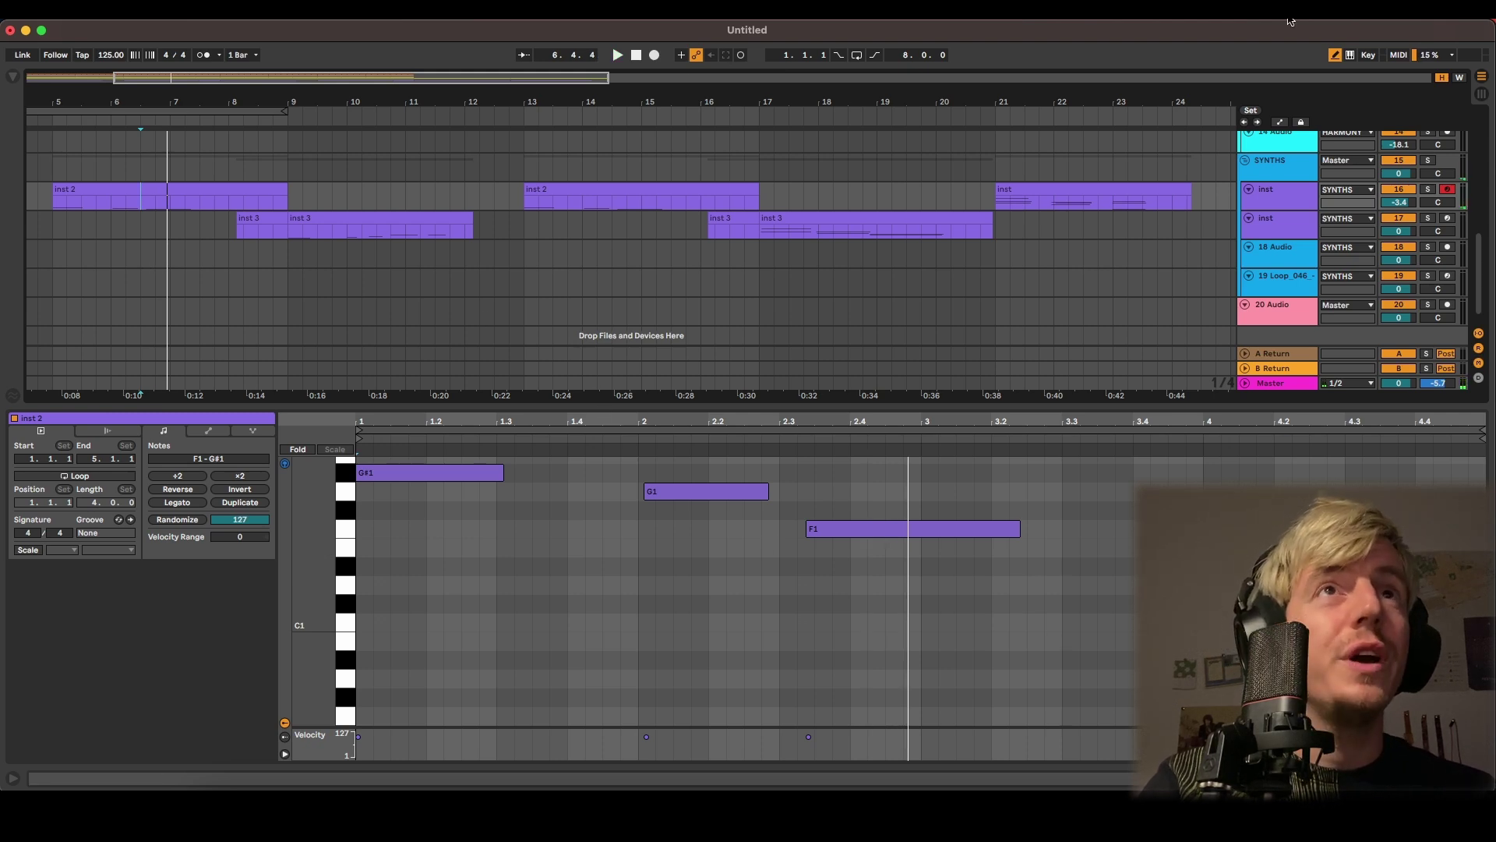
Turn off Draw Mode, enlarge the note editor further and place the insert marker at 2.3 inside the inst 2 clip
click(1334, 56)
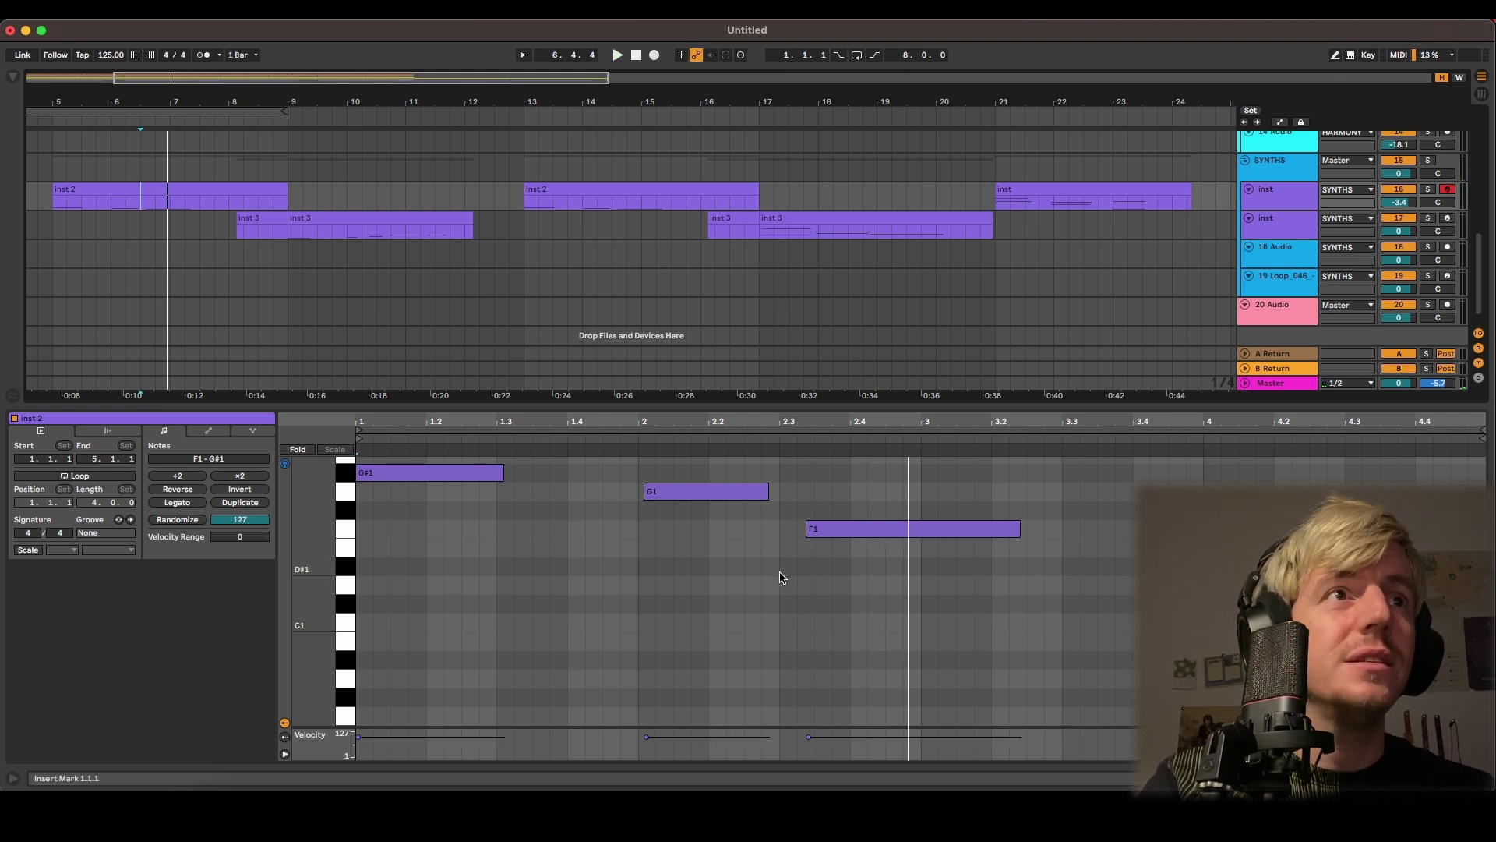
click(648, 559)
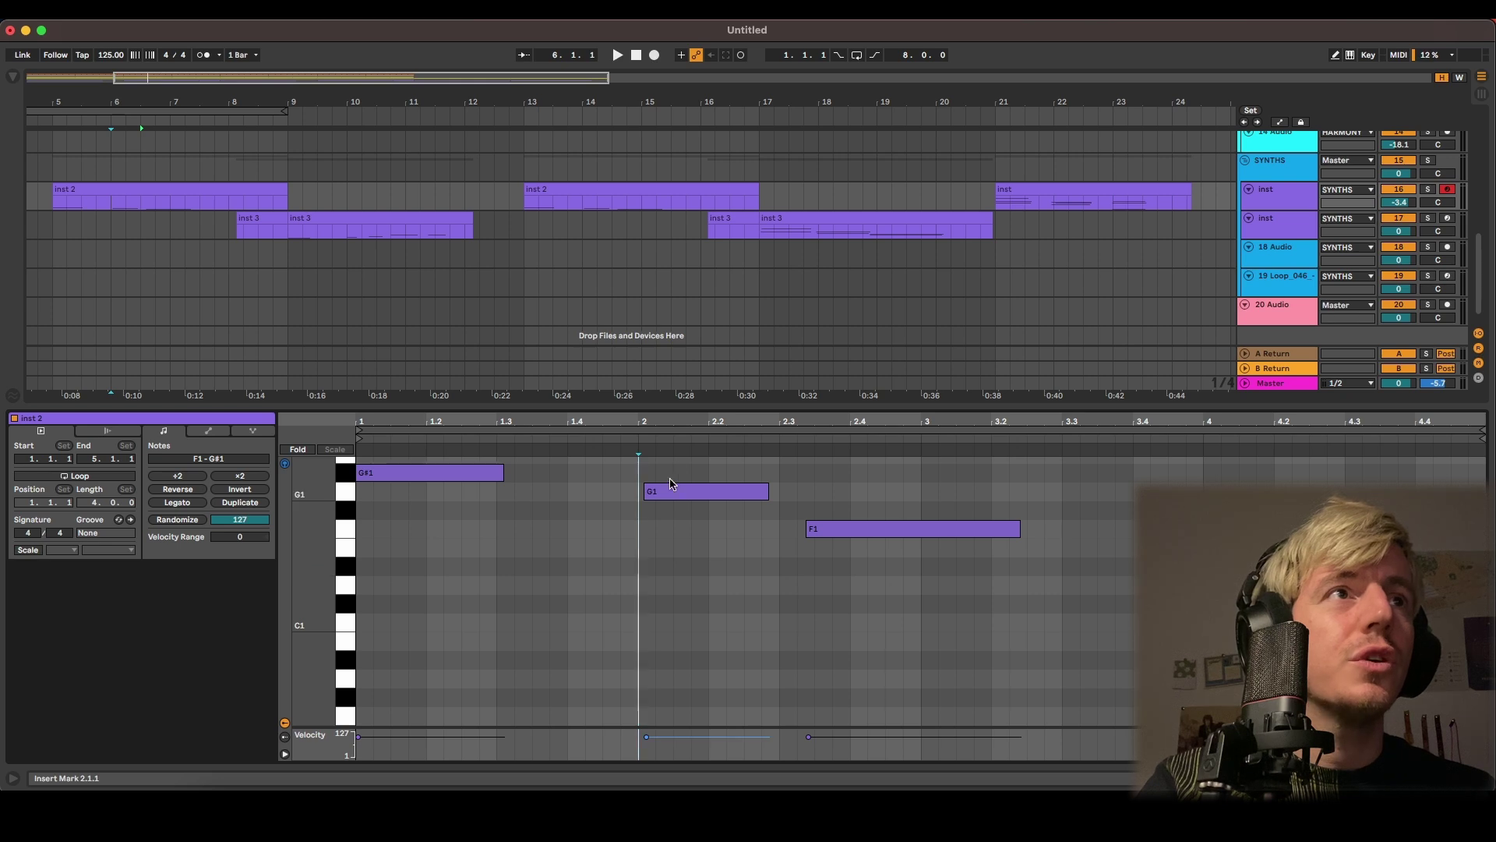
drag(649, 406, 650, 248)
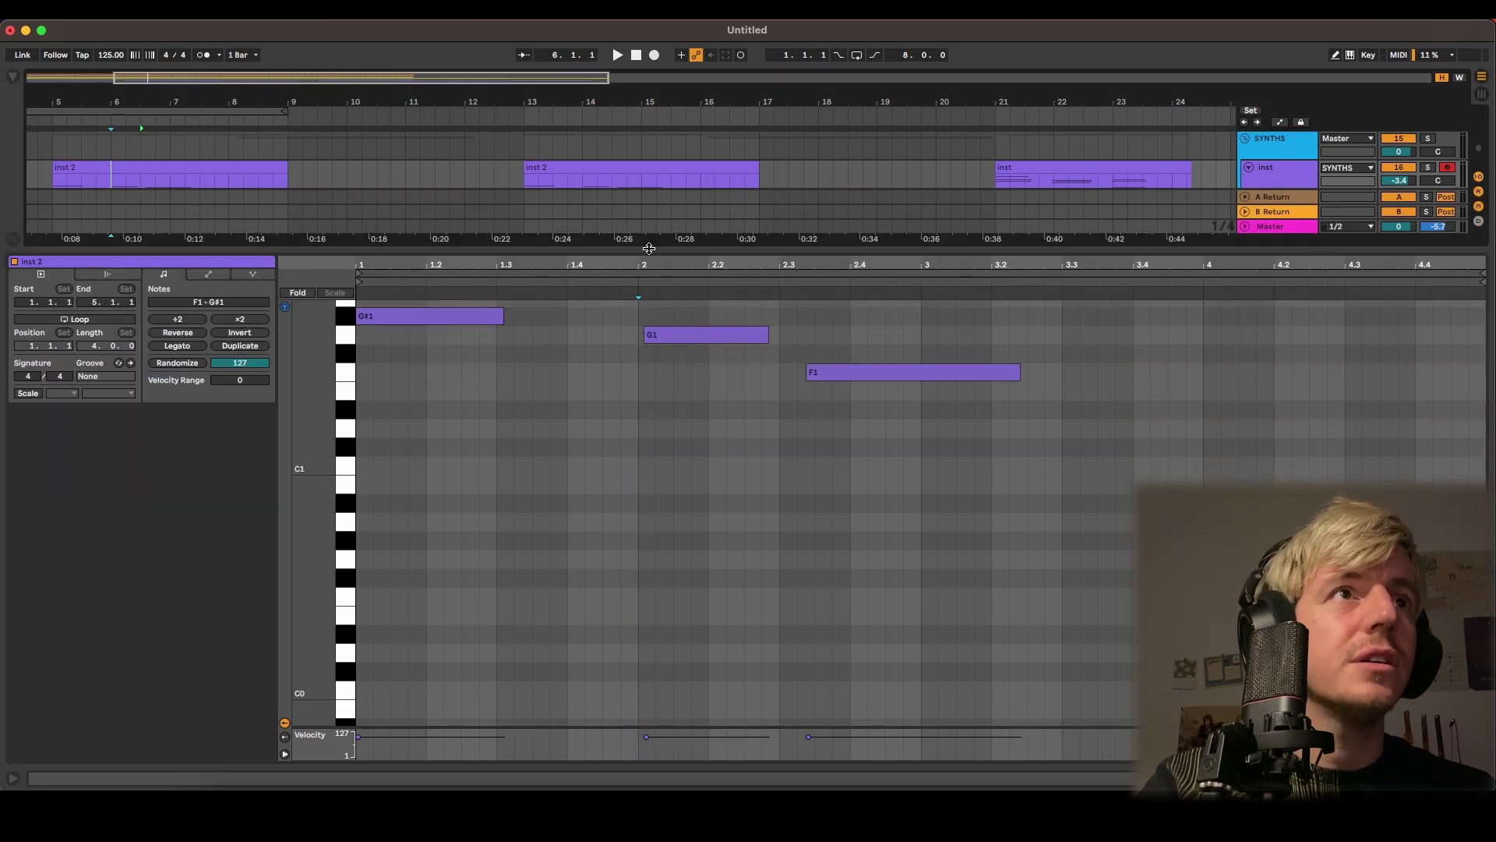
click(778, 465)
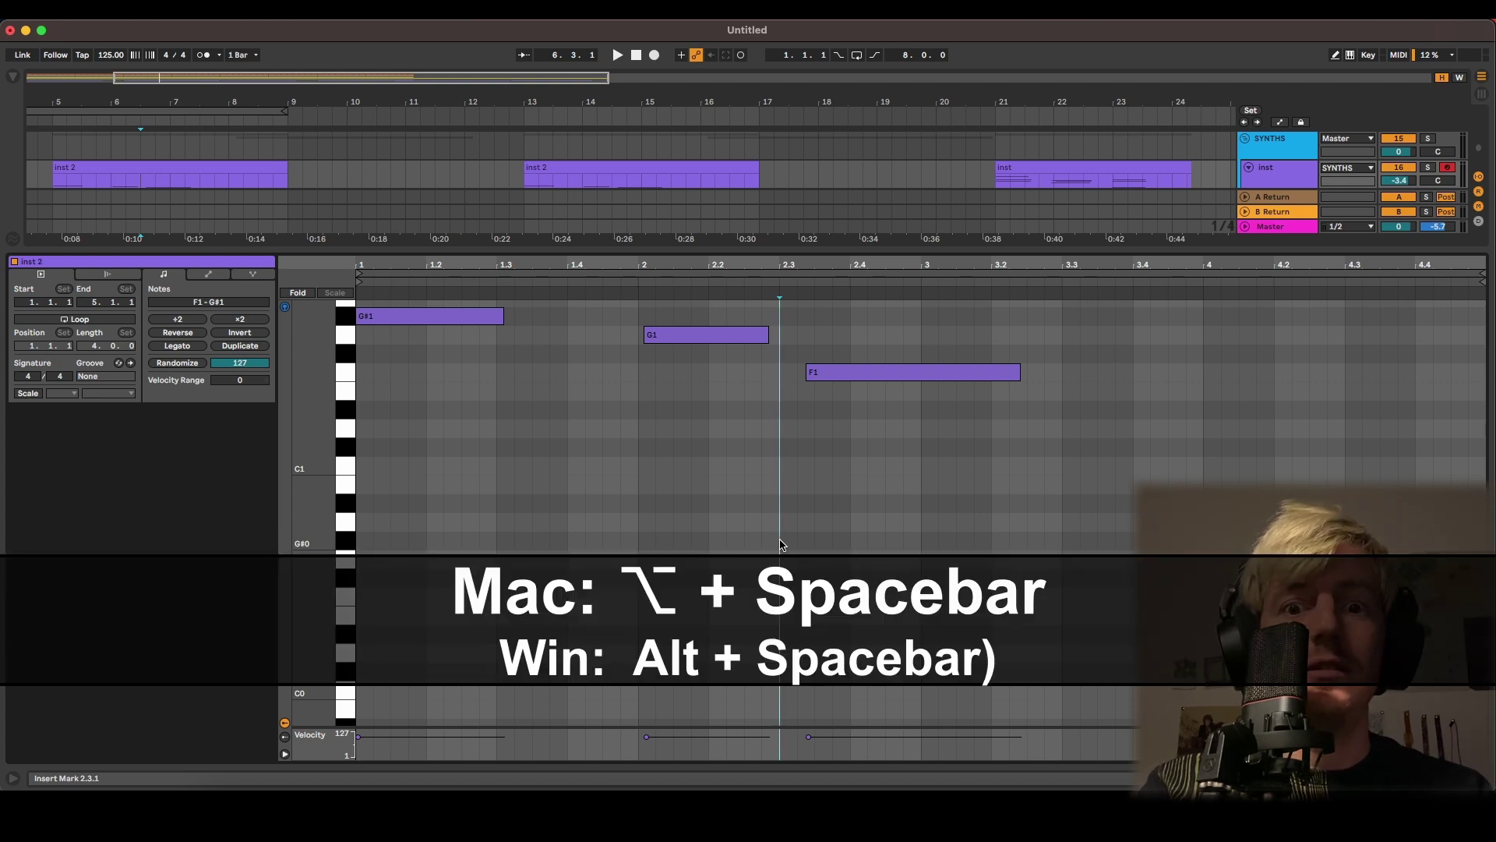
Play the inst 2 clip twice from the insert marker at 2.3 in the note editor, and once from the clip's start
key(alt+space)
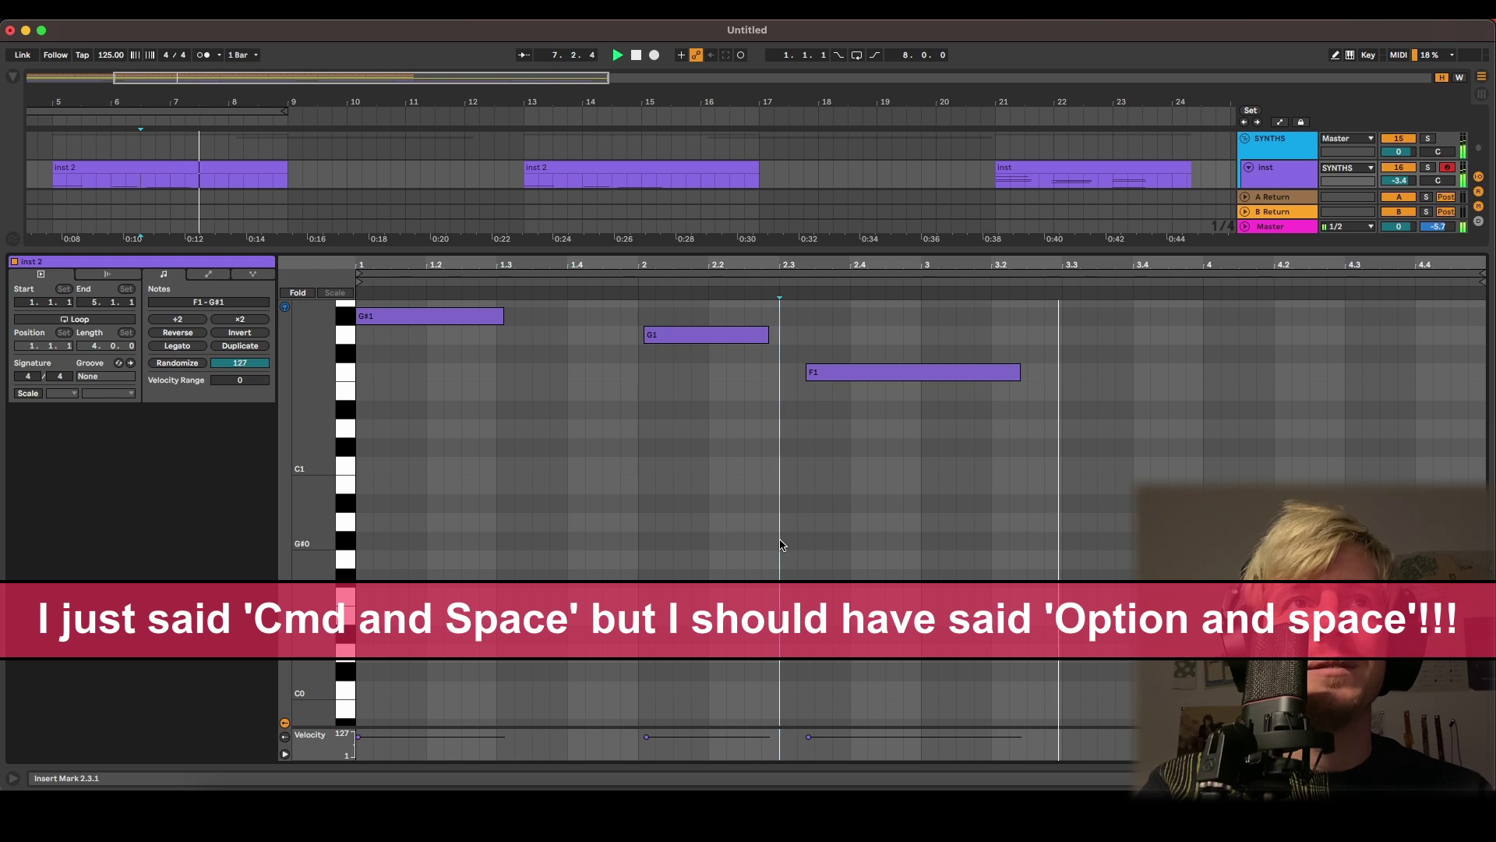
key(space)
key(alt+space)
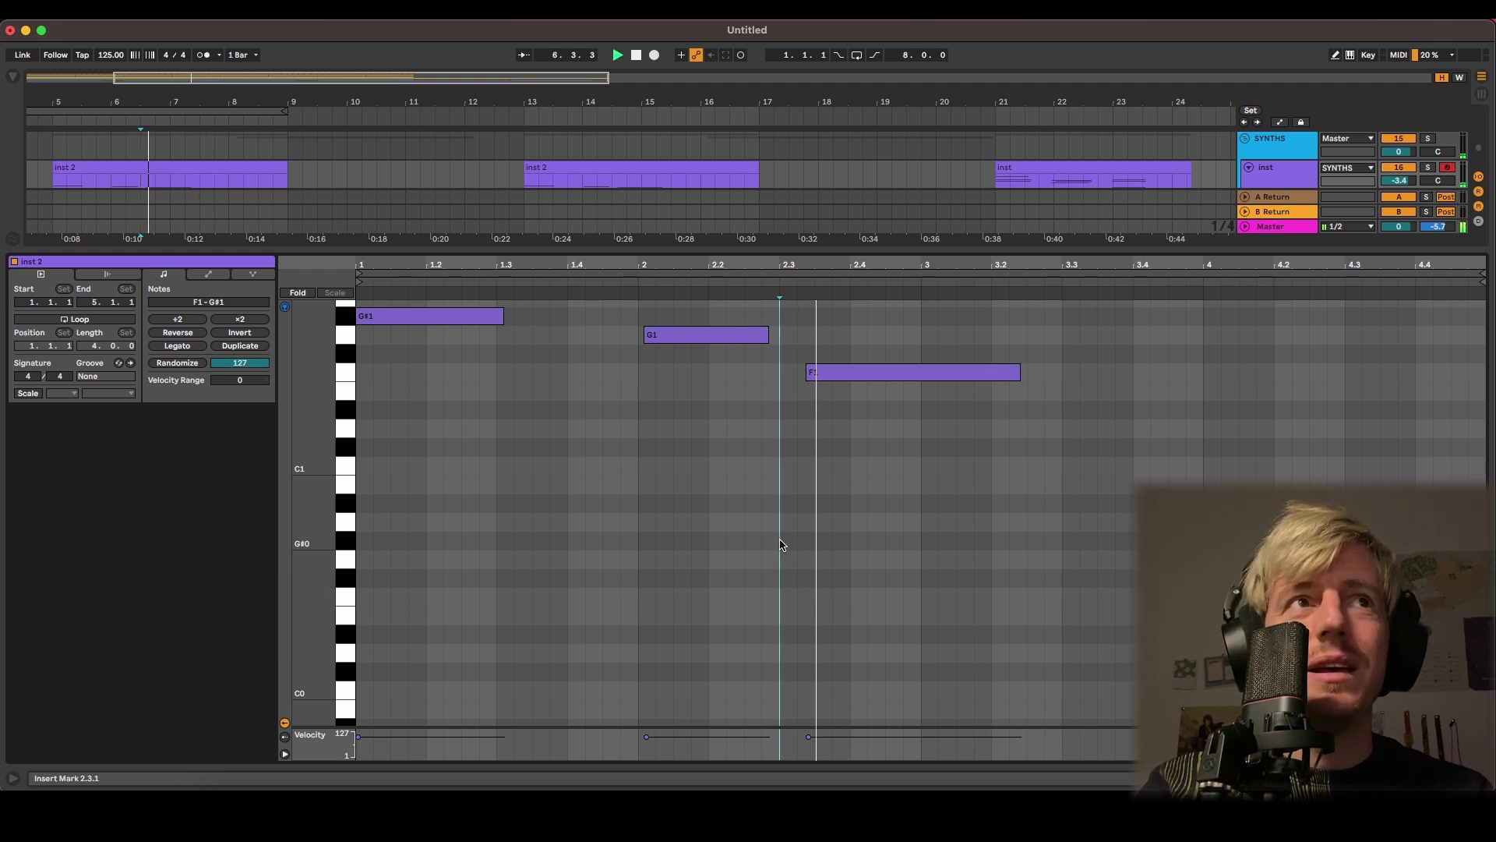
key(space)
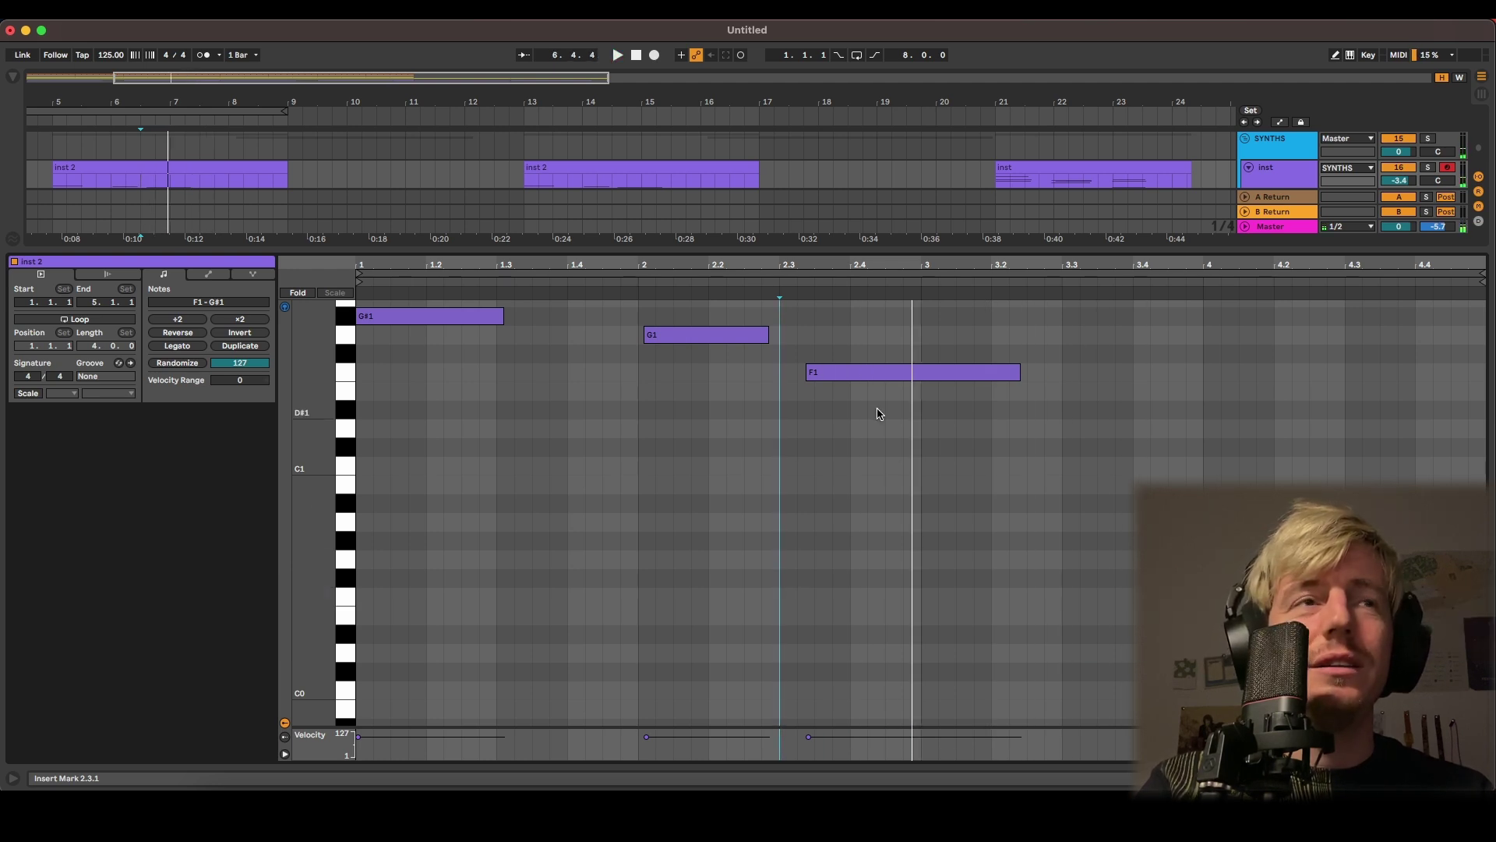
key(space)
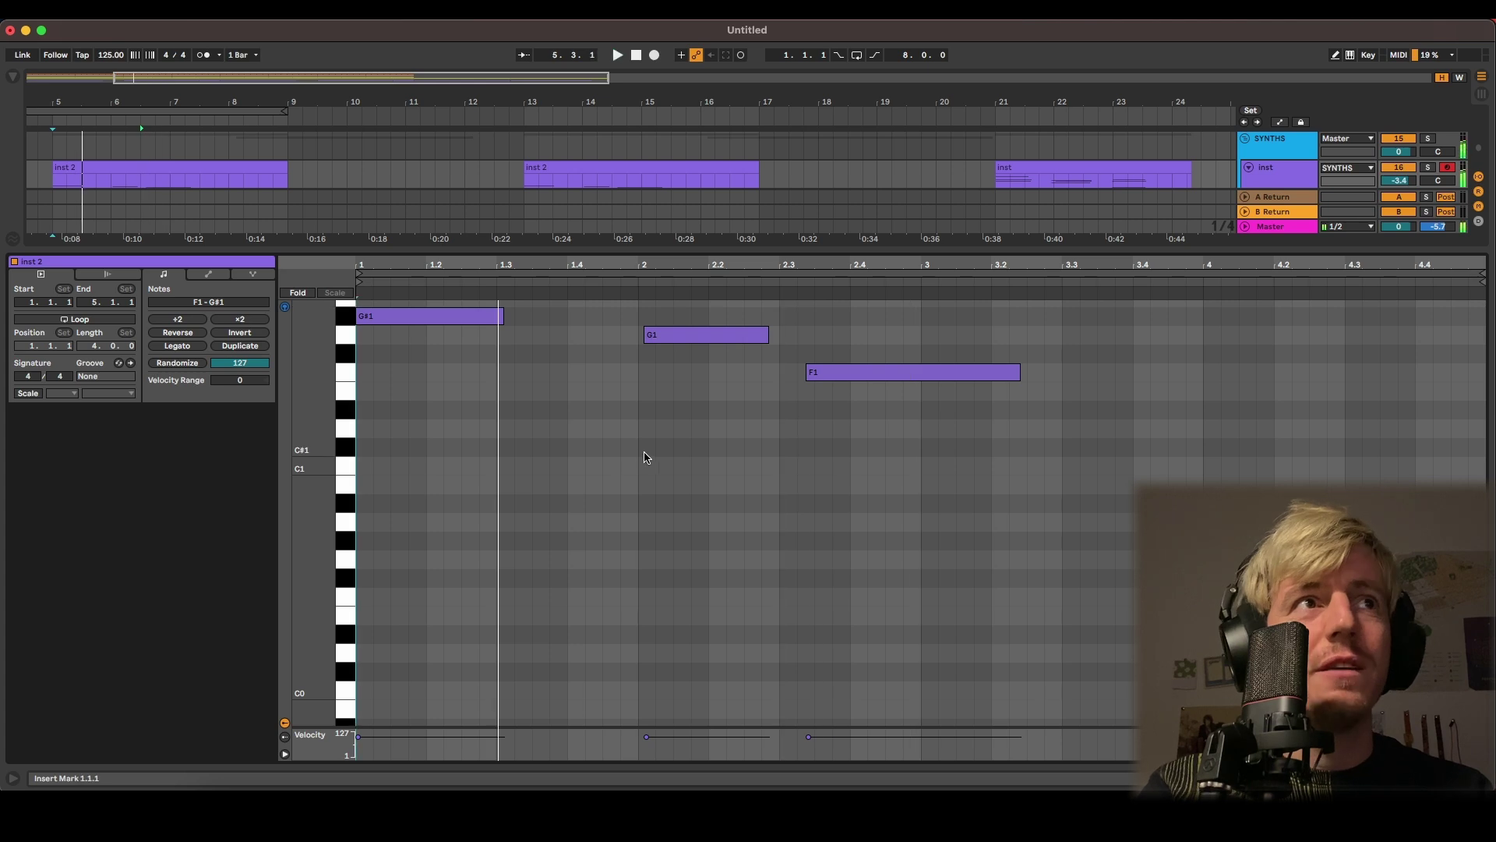
Play the inst 2 clip from an insert marker at 2.1 in the note editor, and shrink the editor to reveal the arrangement
click(638, 458)
key(alt+space)
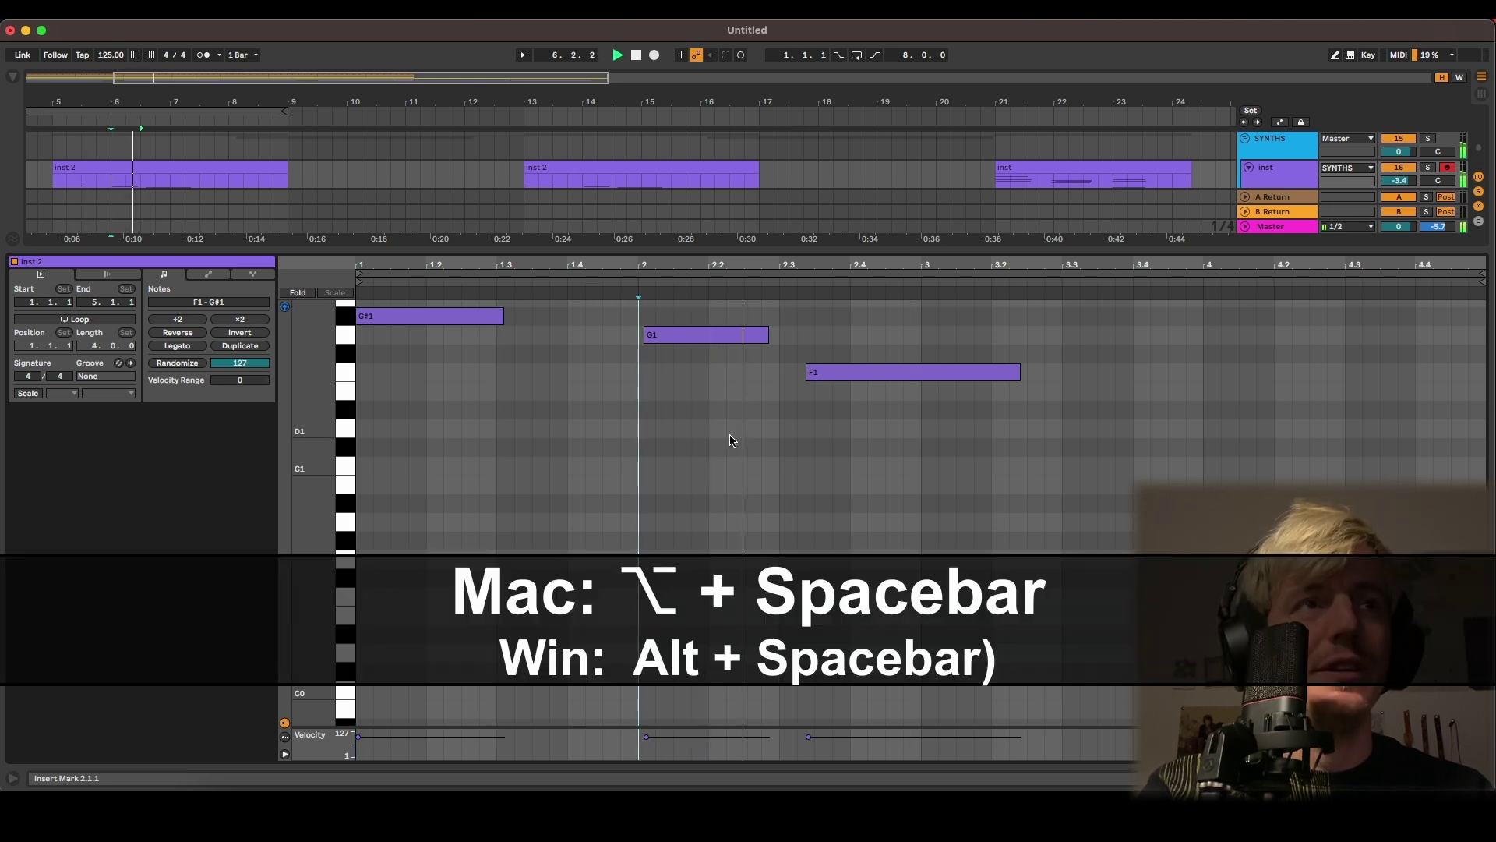
key(space)
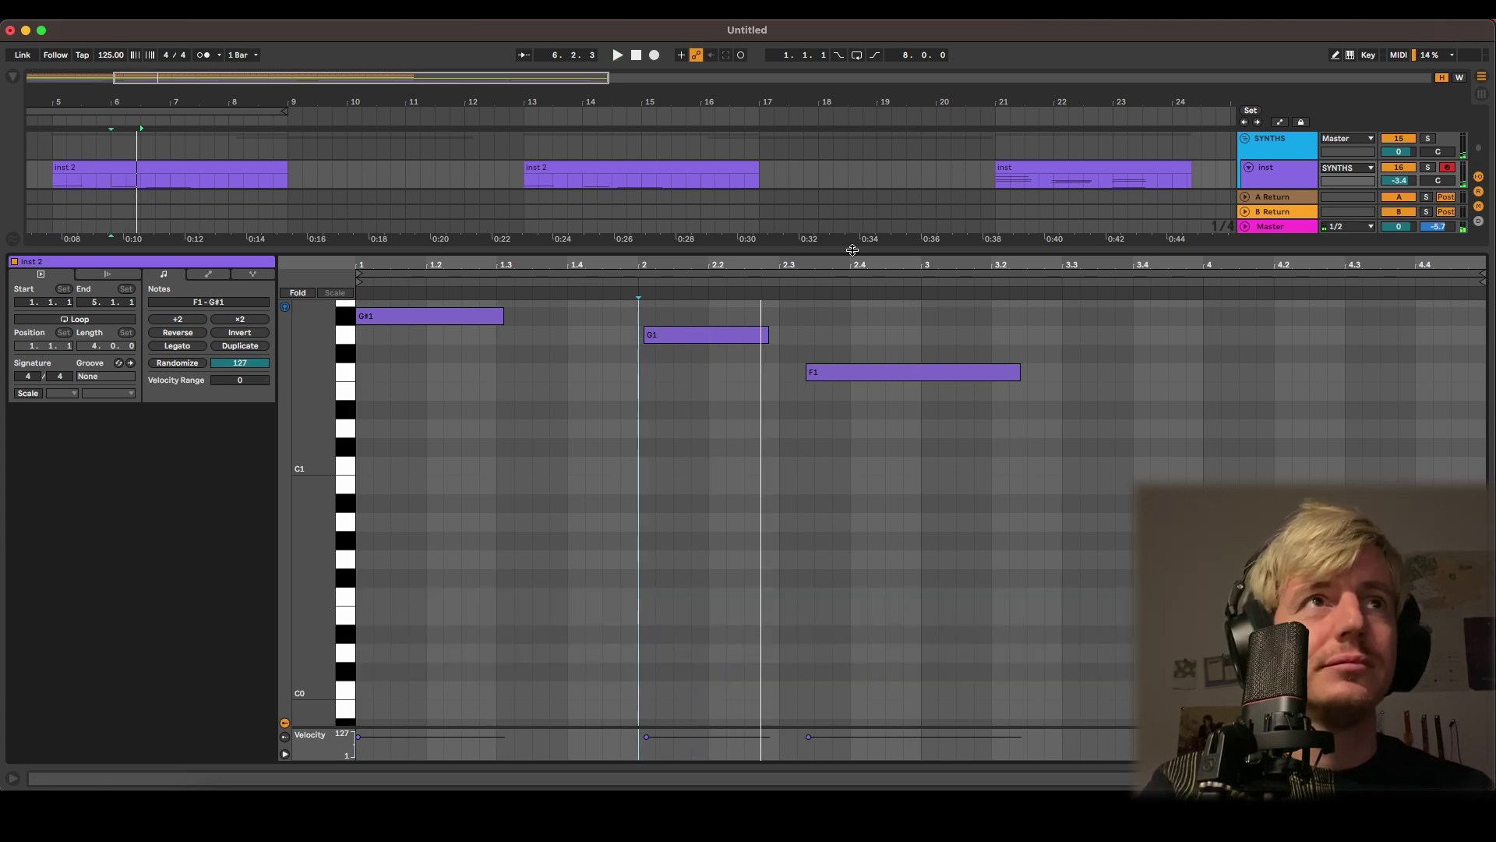
drag(852, 249, 839, 541)
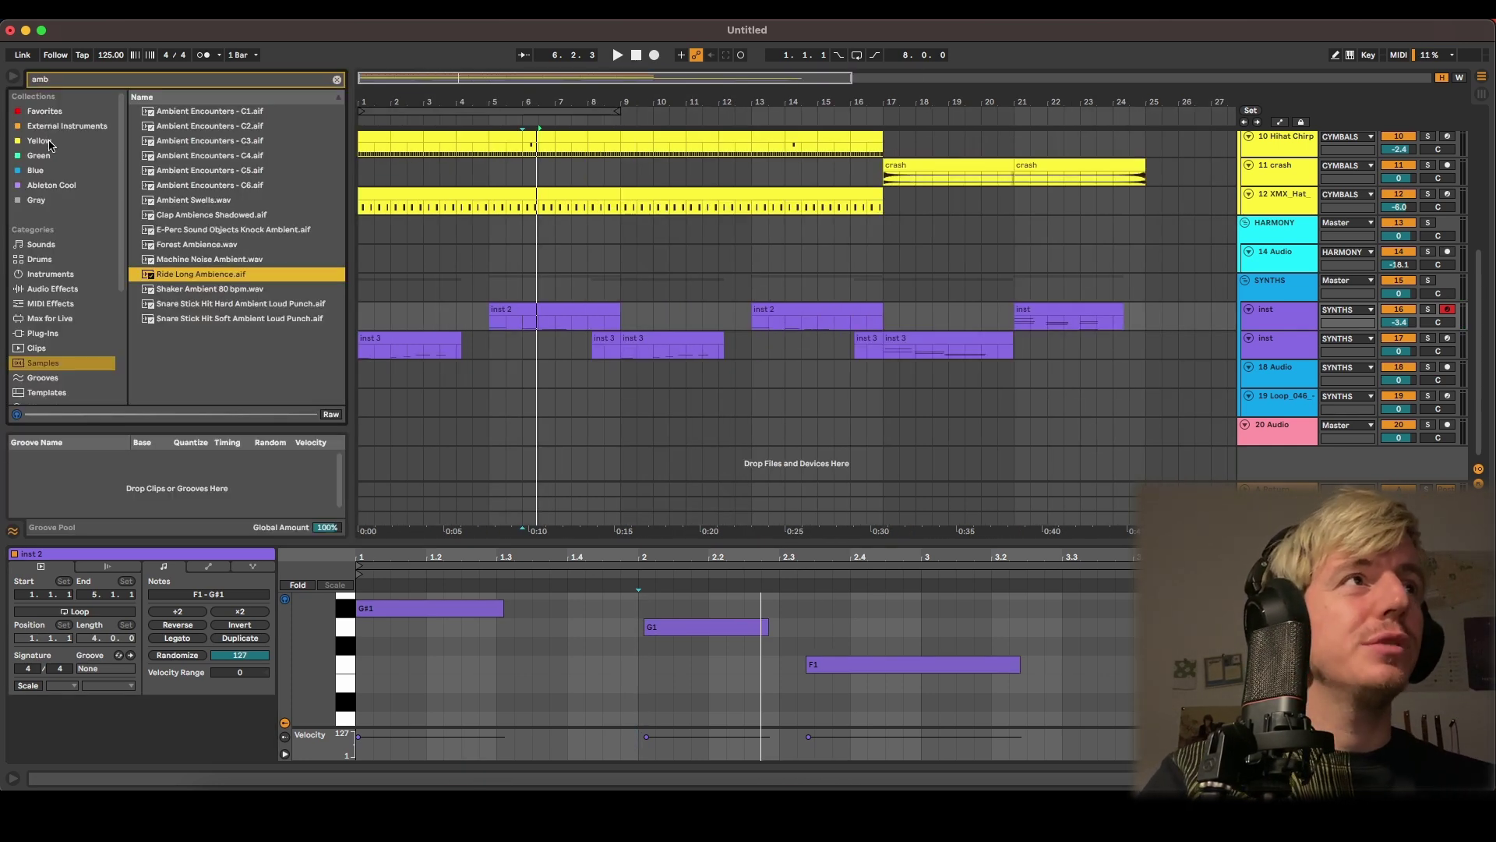
Search all browser results for "uti" and load the Utility effect onto the inst track after Serum
click(103, 79)
text(uti)
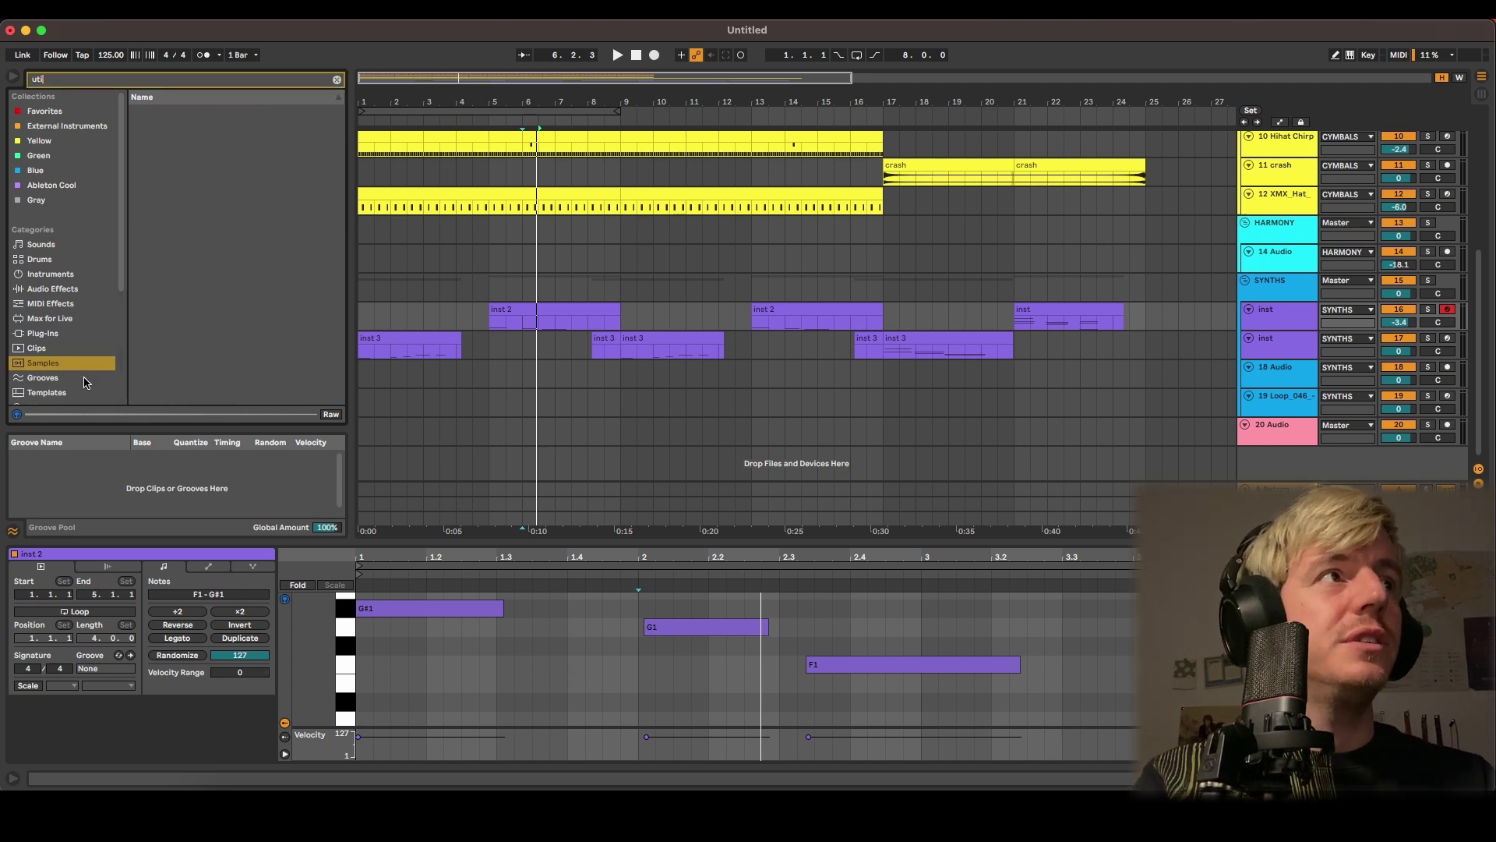
scroll(82, 370, down, 5)
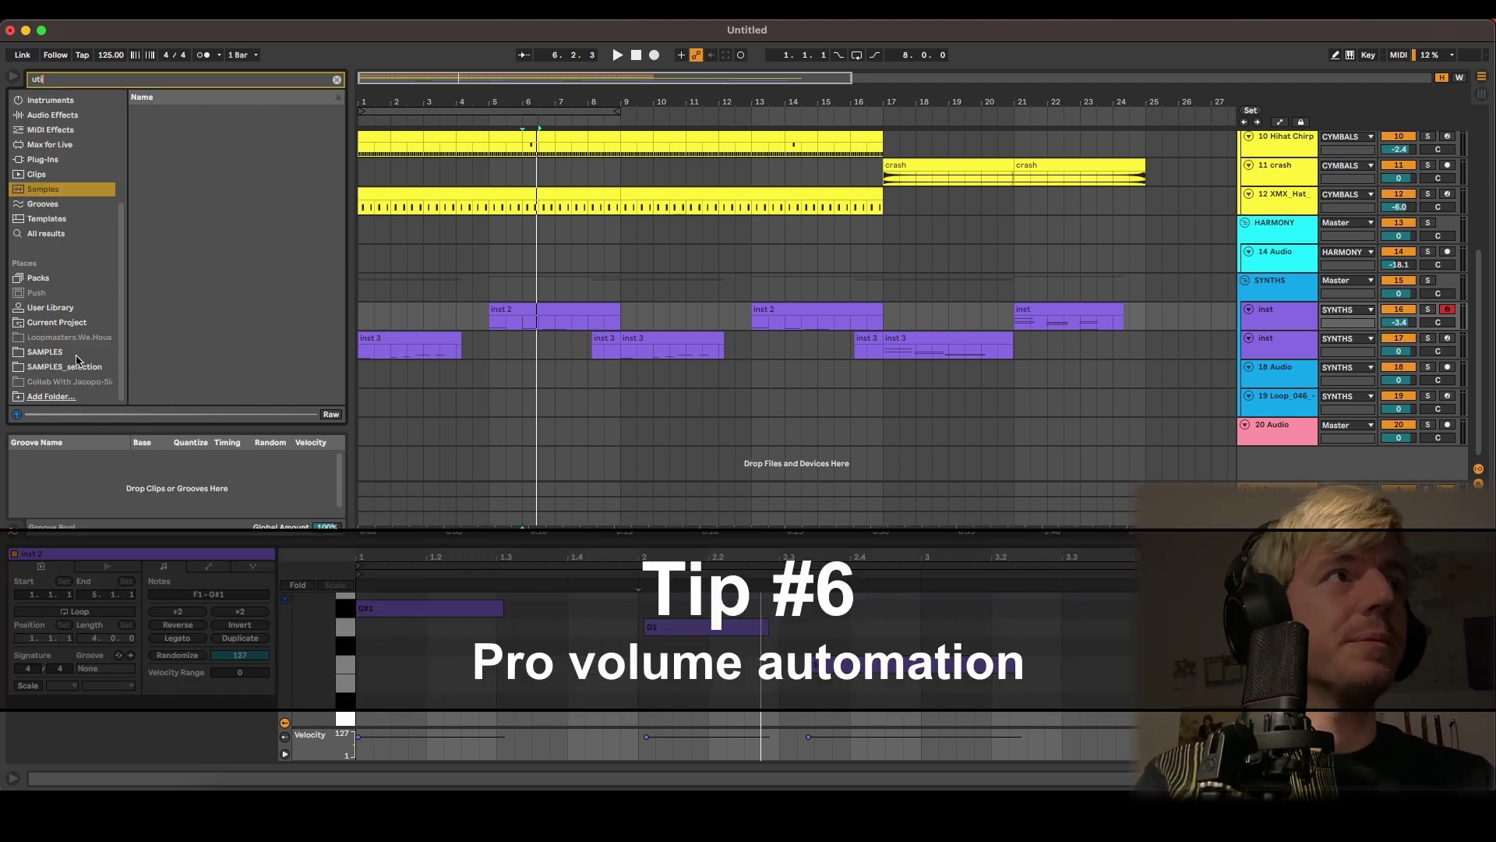
click(34, 235)
click(158, 115)
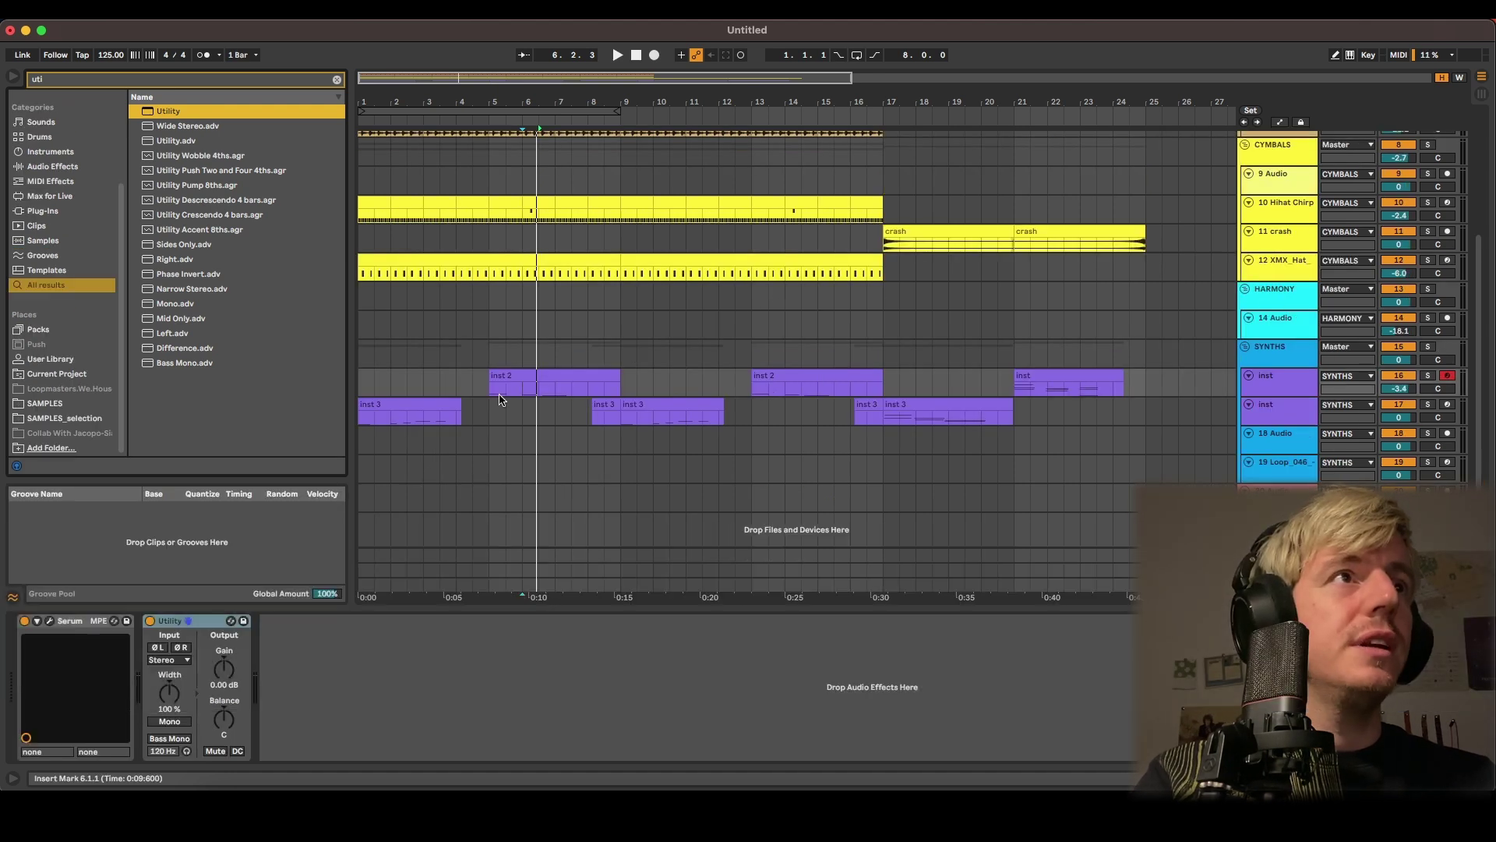
Play the inst track from bar 5, and show its track volume automation in an enlarged lane
click(492, 396)
key(space)
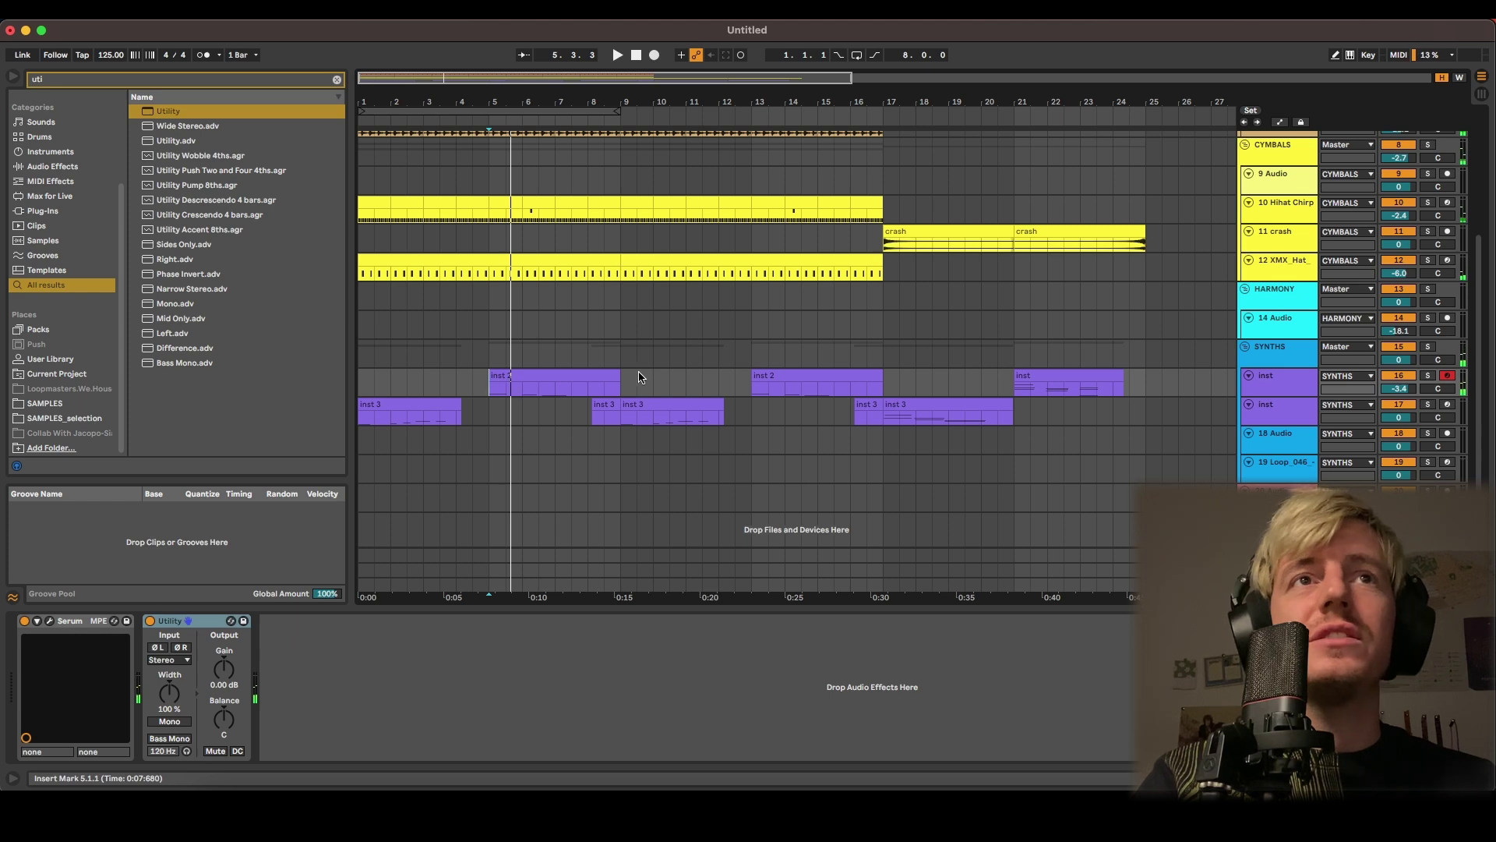
click(1282, 394)
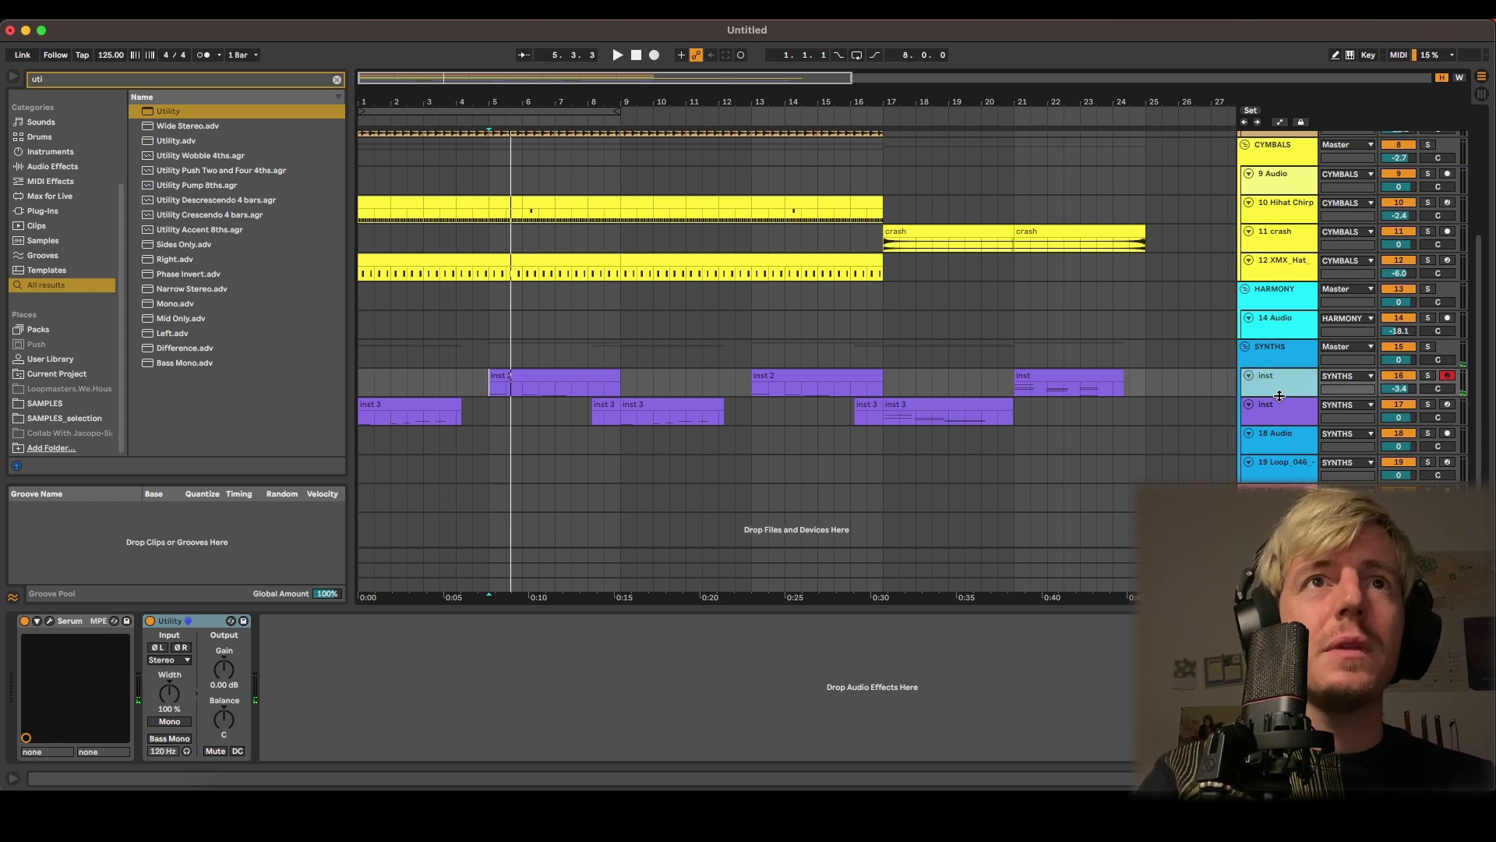
drag(1280, 396, 1282, 447)
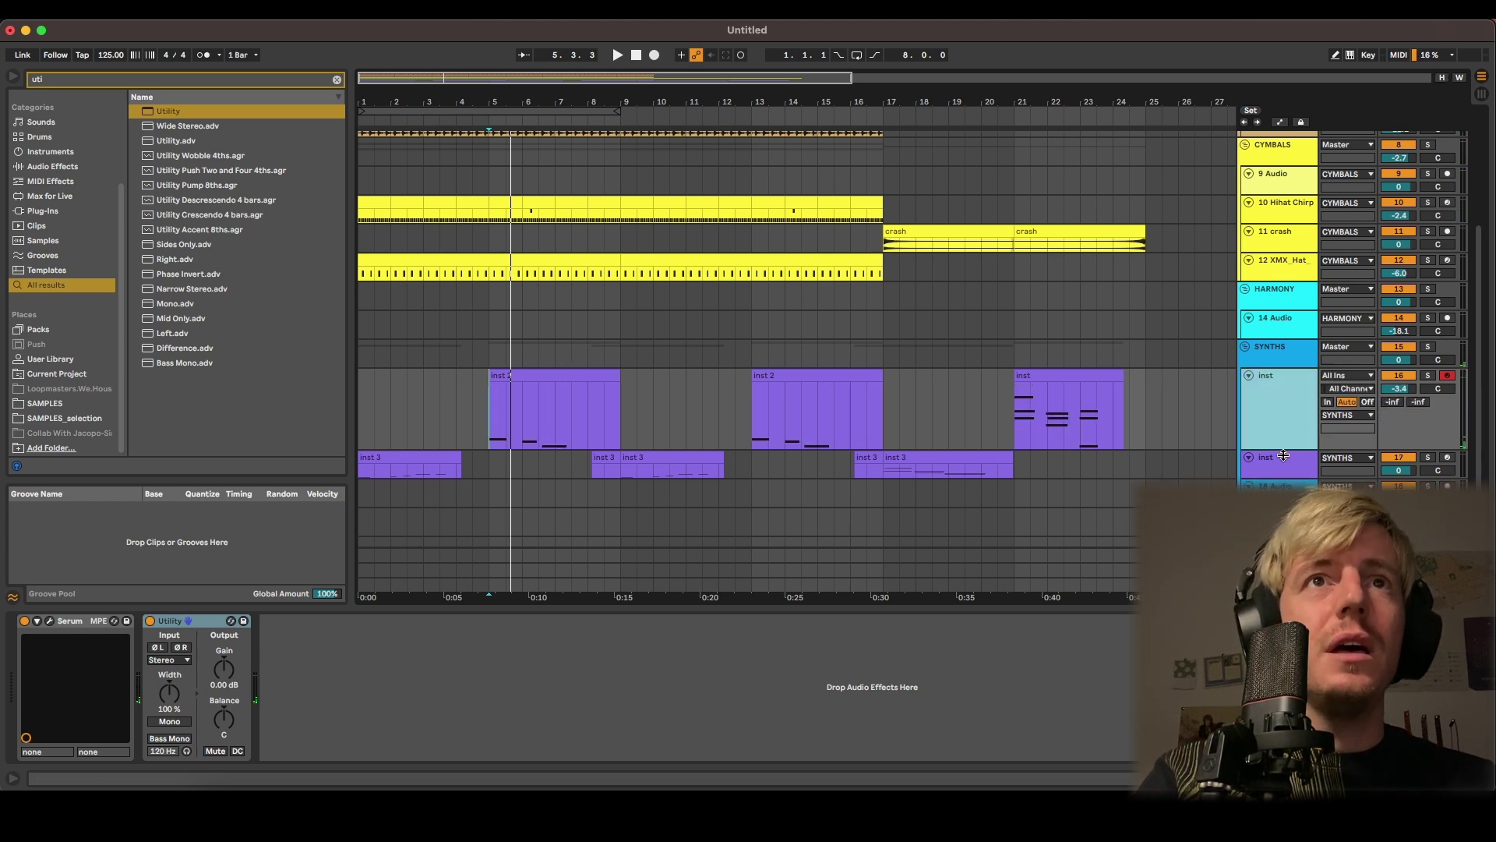
right_click(1399, 394)
click(1333, 405)
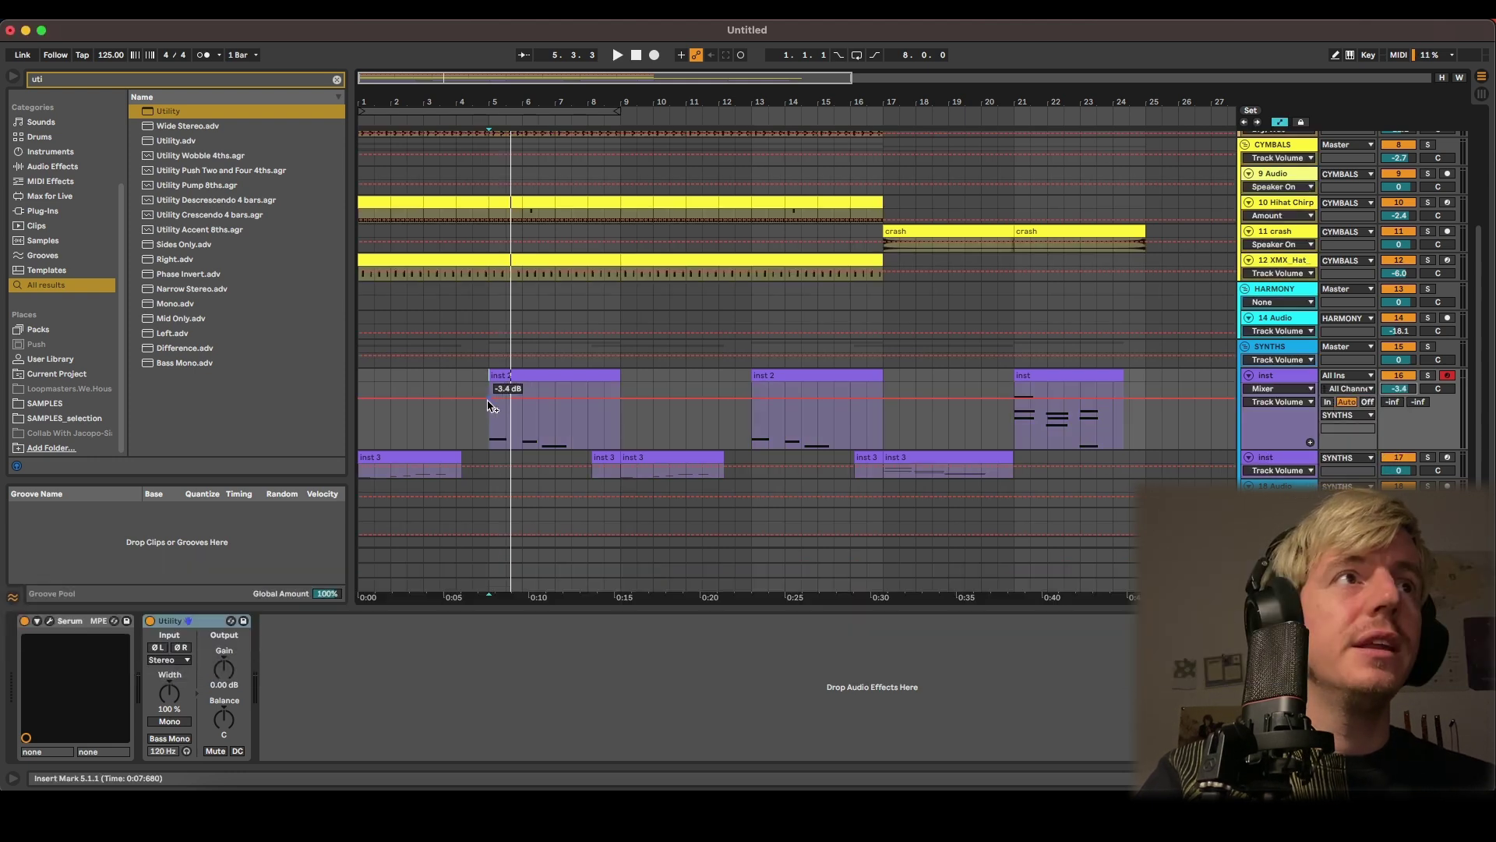
Draw track volume automation on the inst track that starts louder at bar 5 and falls back, and play it
click(504, 399)
drag(489, 400, 489, 385)
key(space)
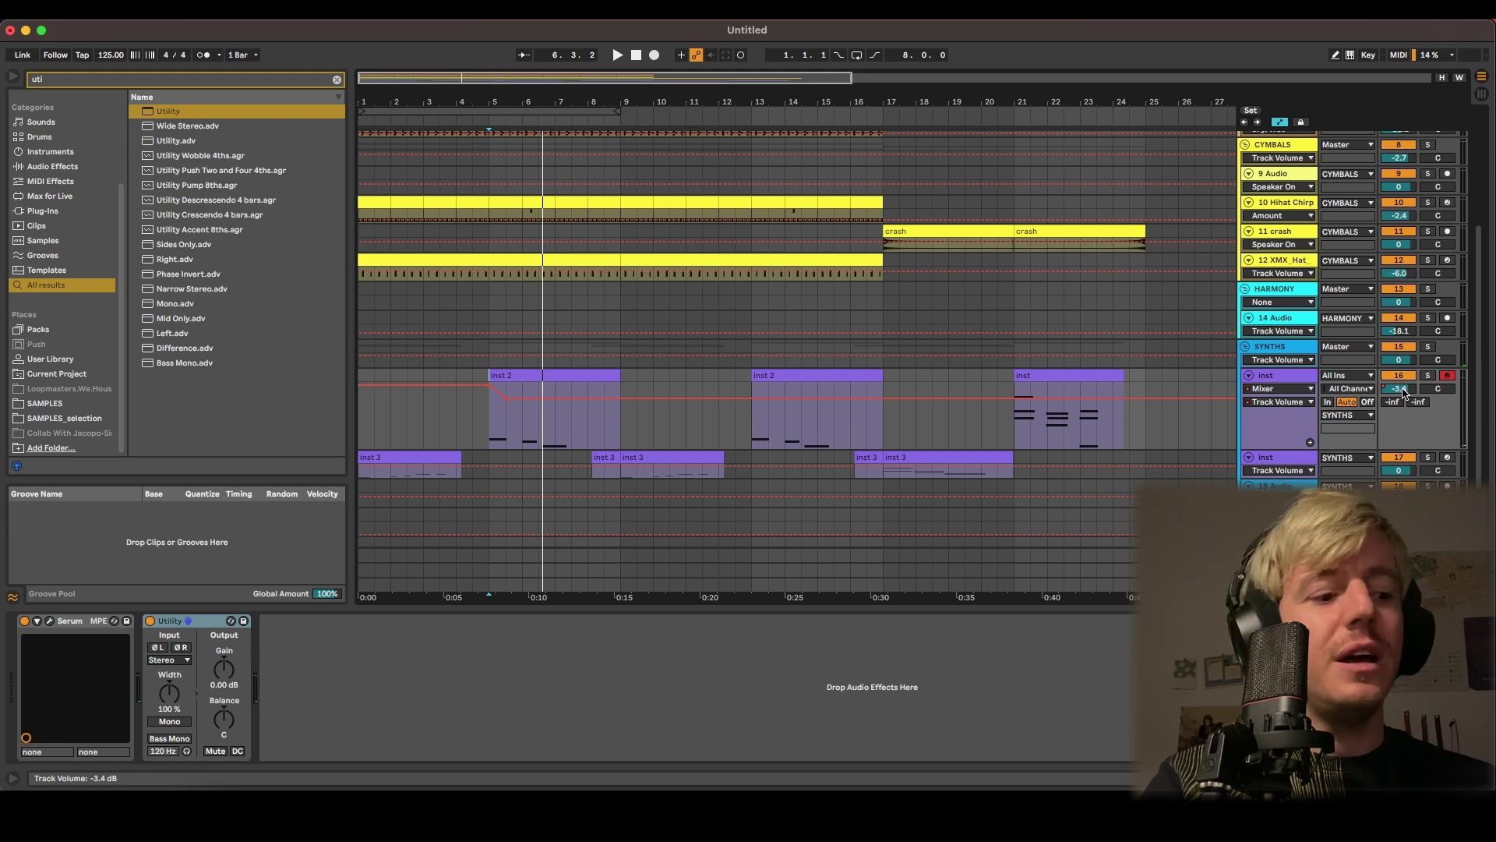
Examine the inst track's volume fader in the Session View mixer, and return to the Arrangement View
key(Tab)
scroll(827, 384, right, 6)
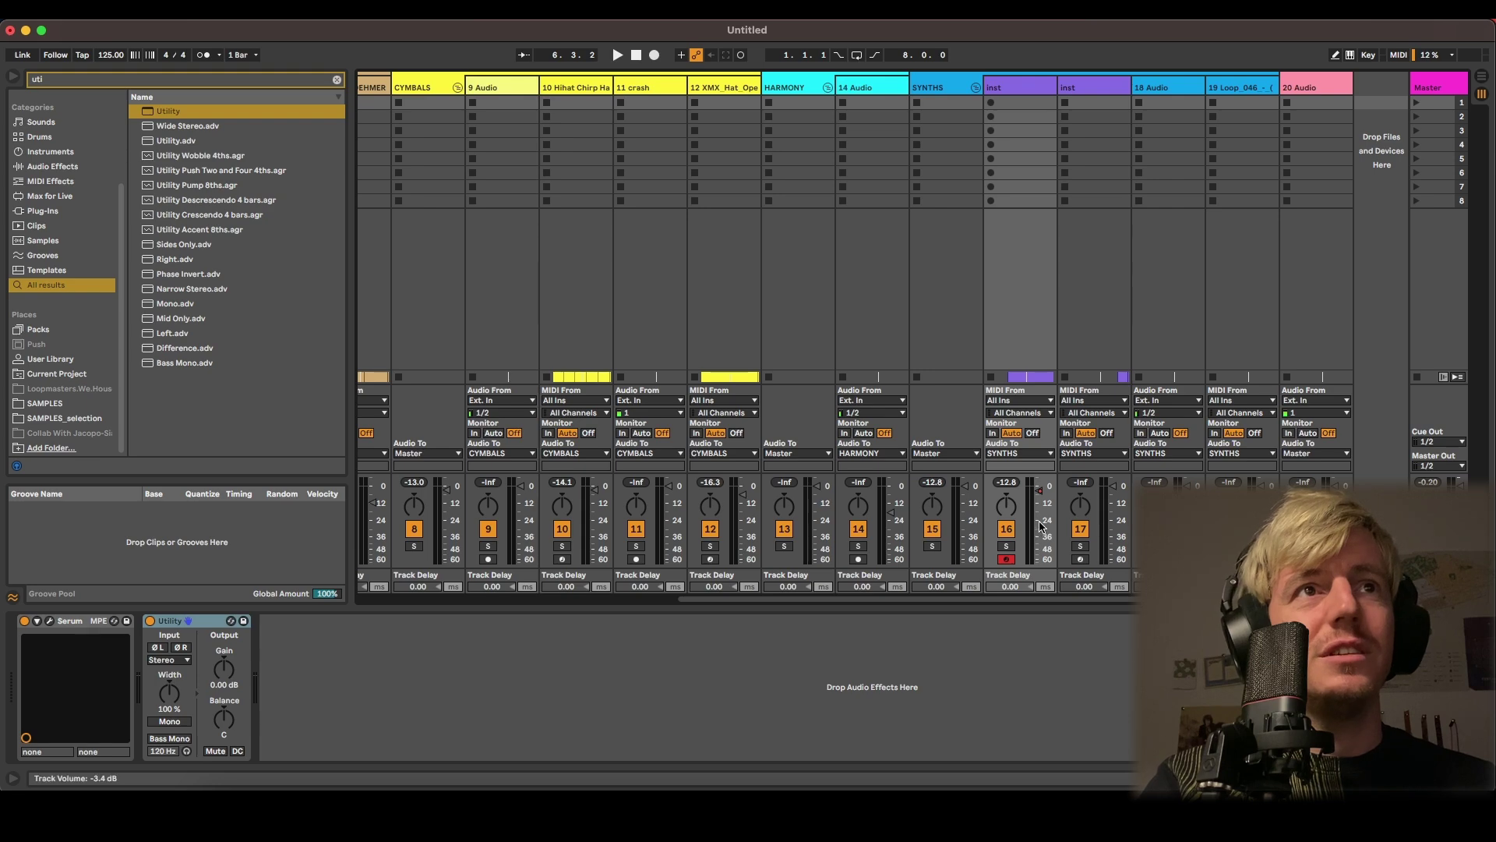
key(Tab)
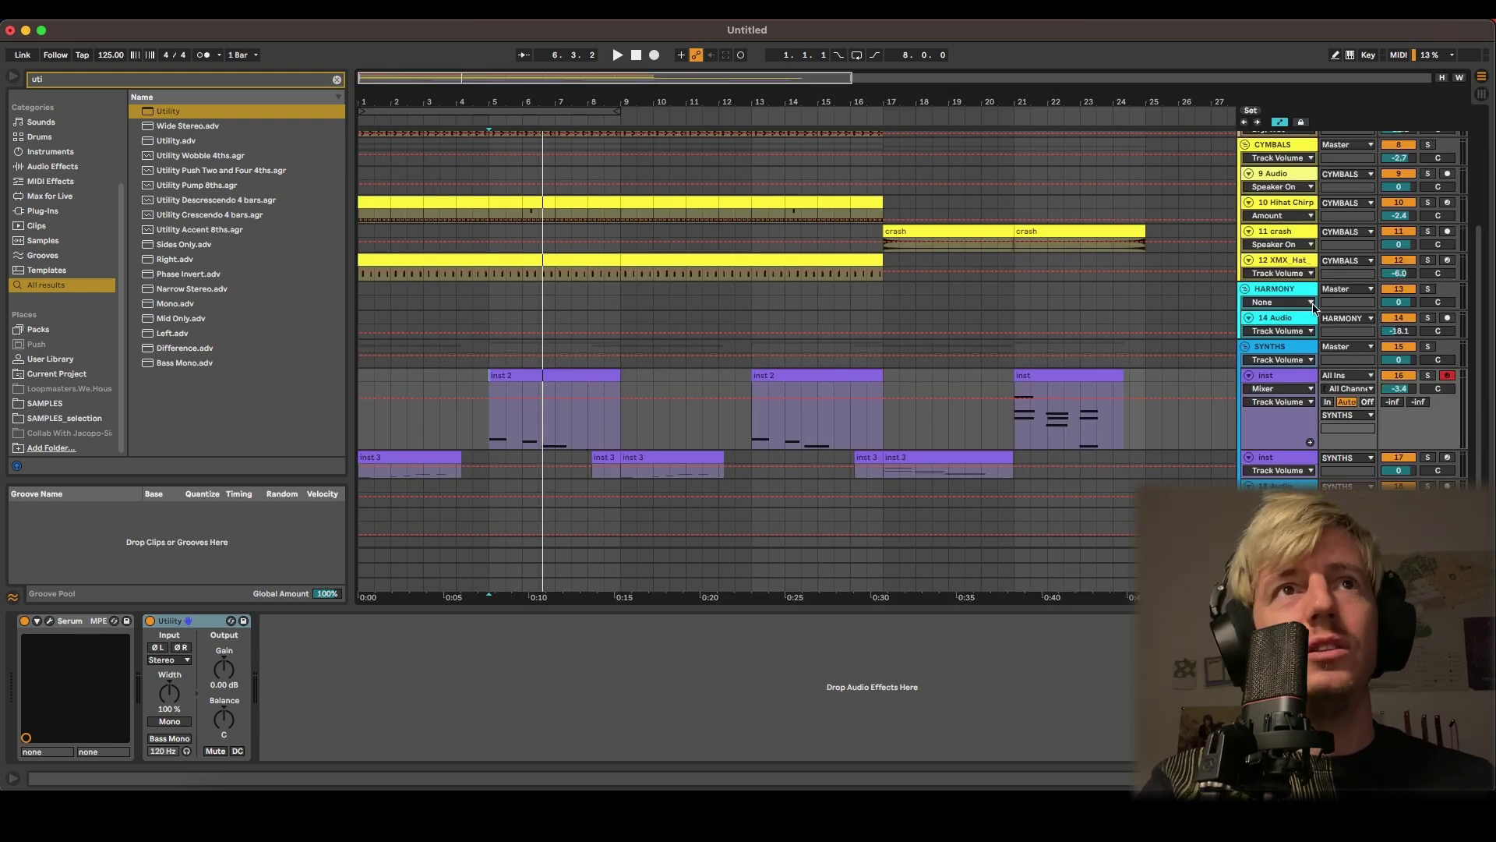
Show Utility's Gain automation on the inst track, raise it to about 13.3 dB at bar 5 and play it
right_click(226, 669)
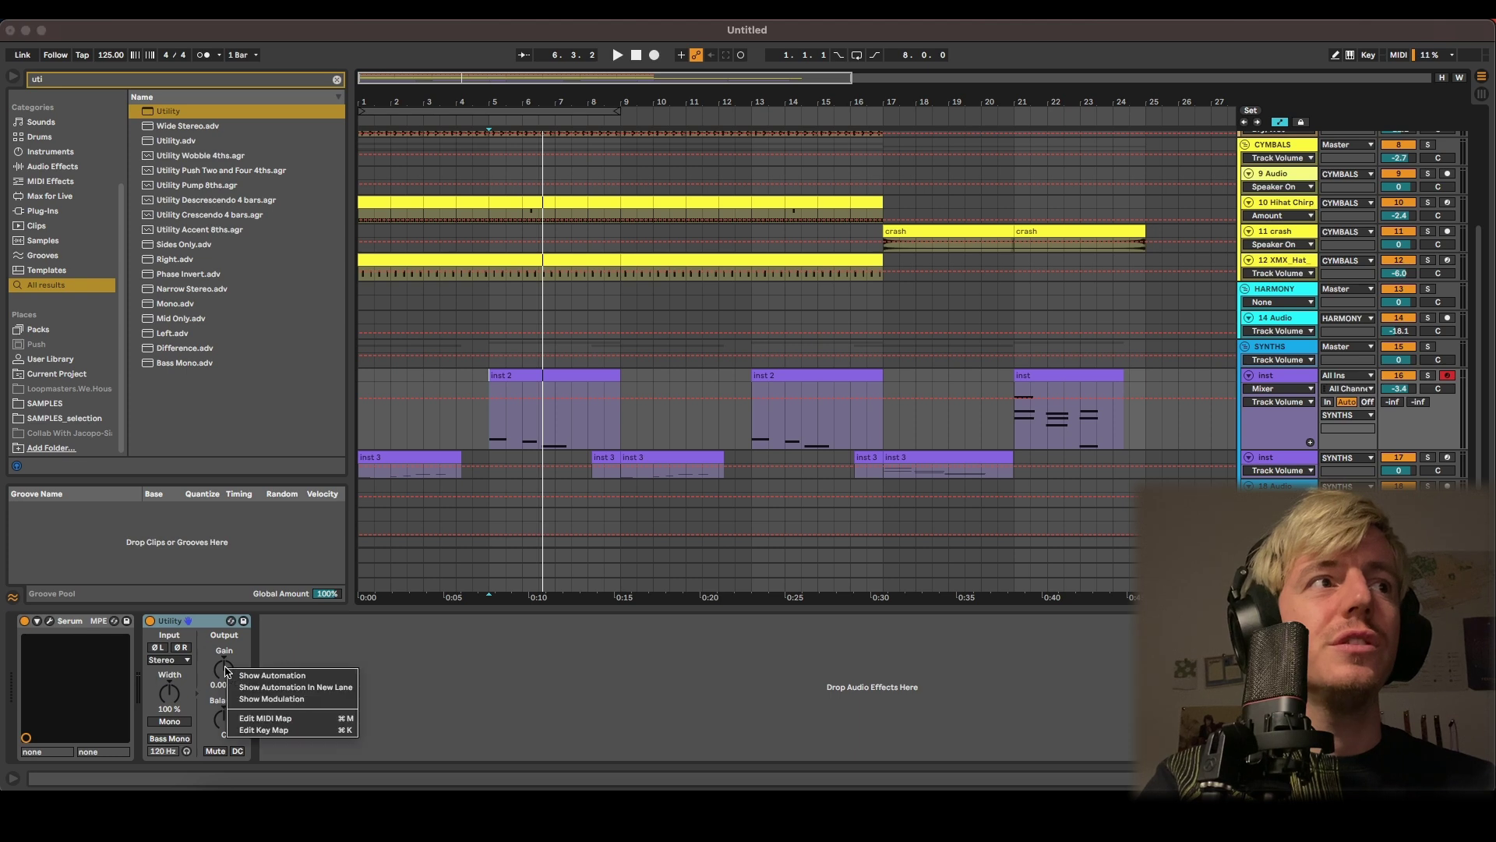
click(281, 675)
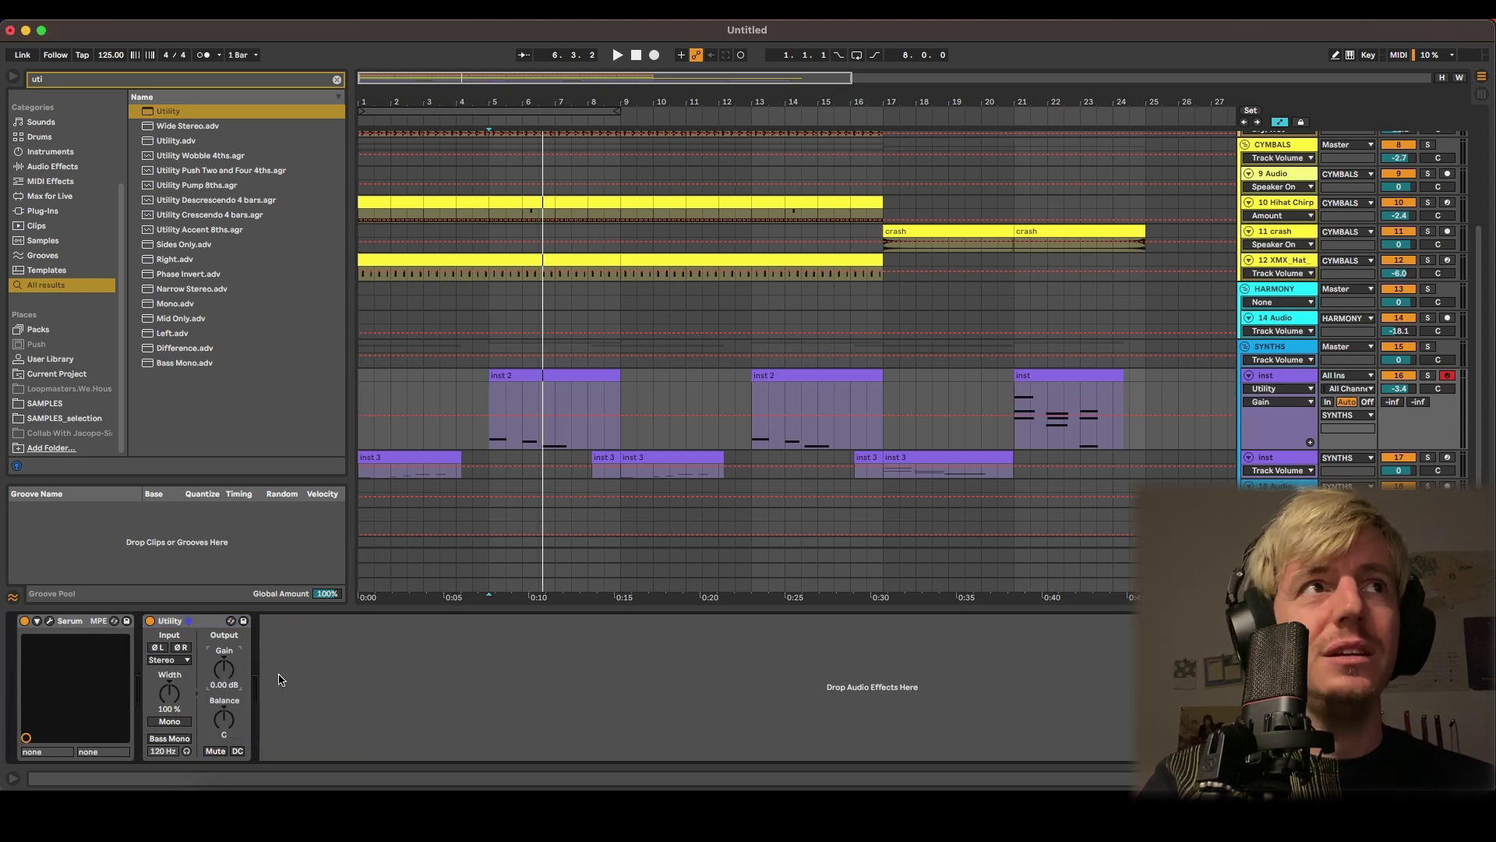
drag(489, 416, 489, 401)
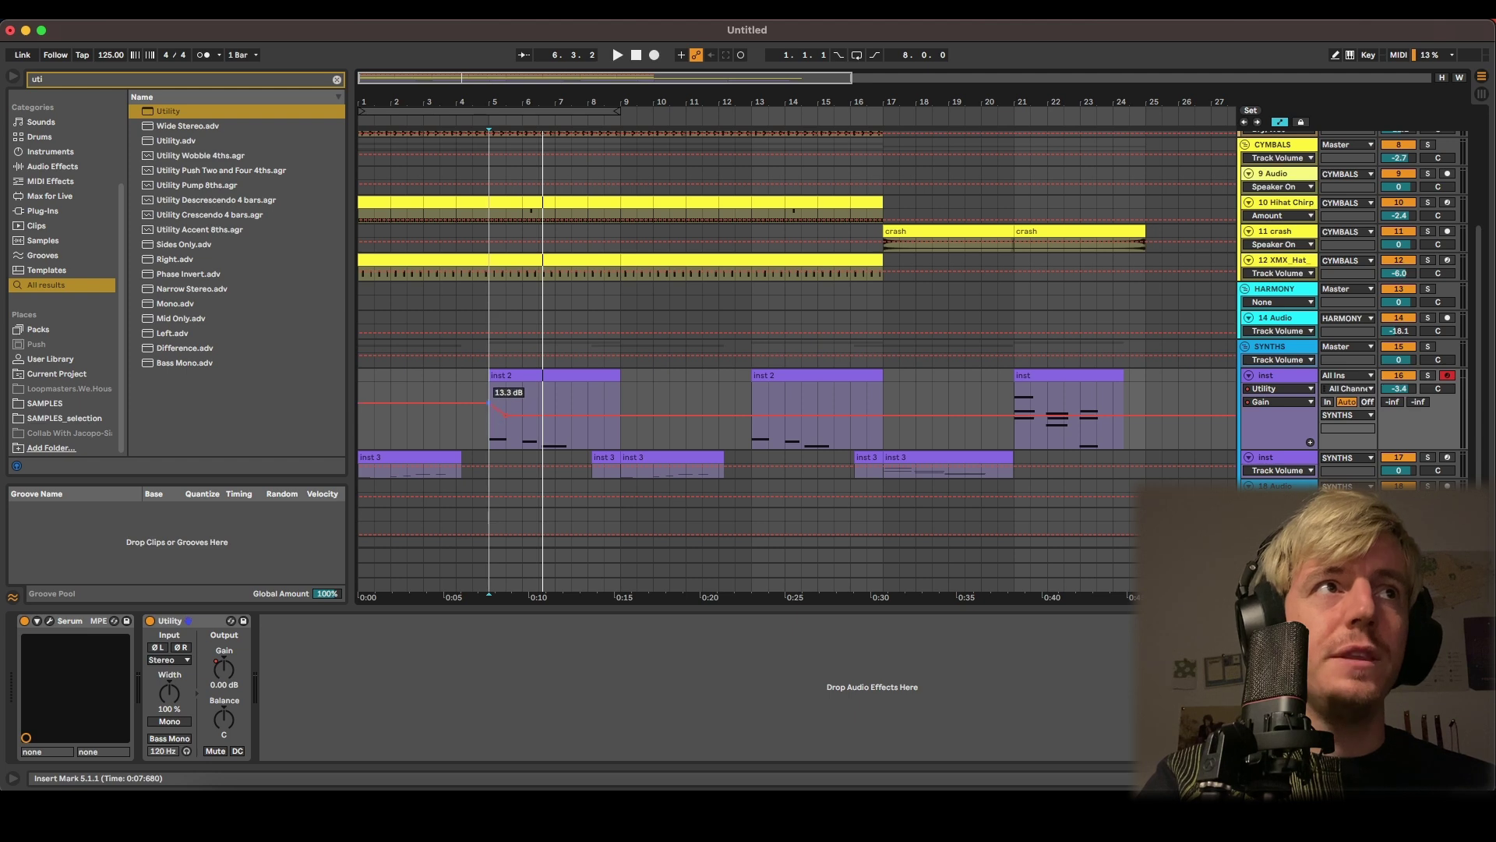
key(space)
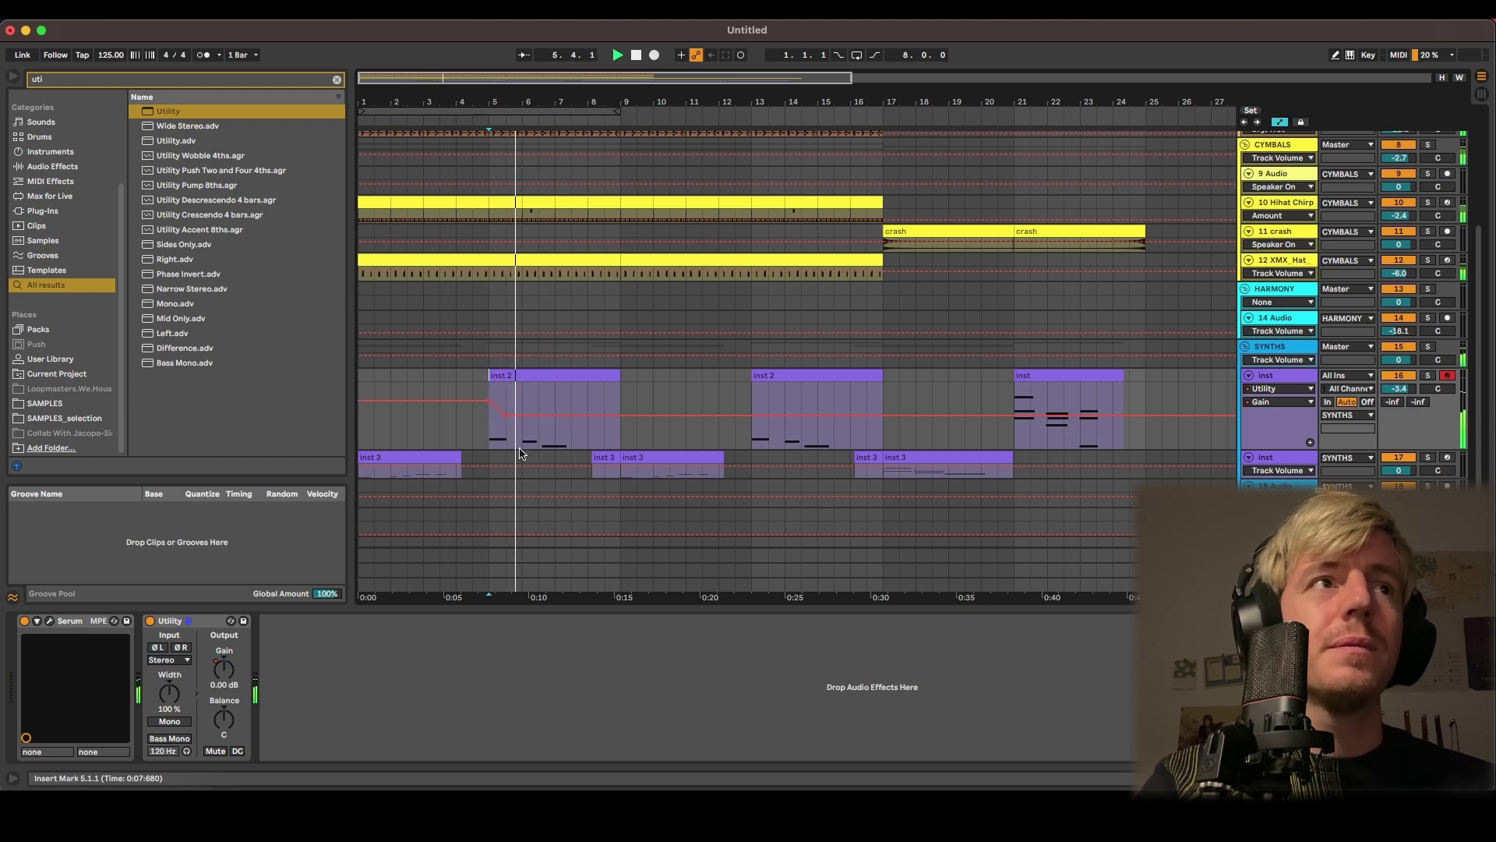
Raise the Utility Gain automation at bar 5 to 35.0 dB and play the section again
drag(489, 407, 489, 388)
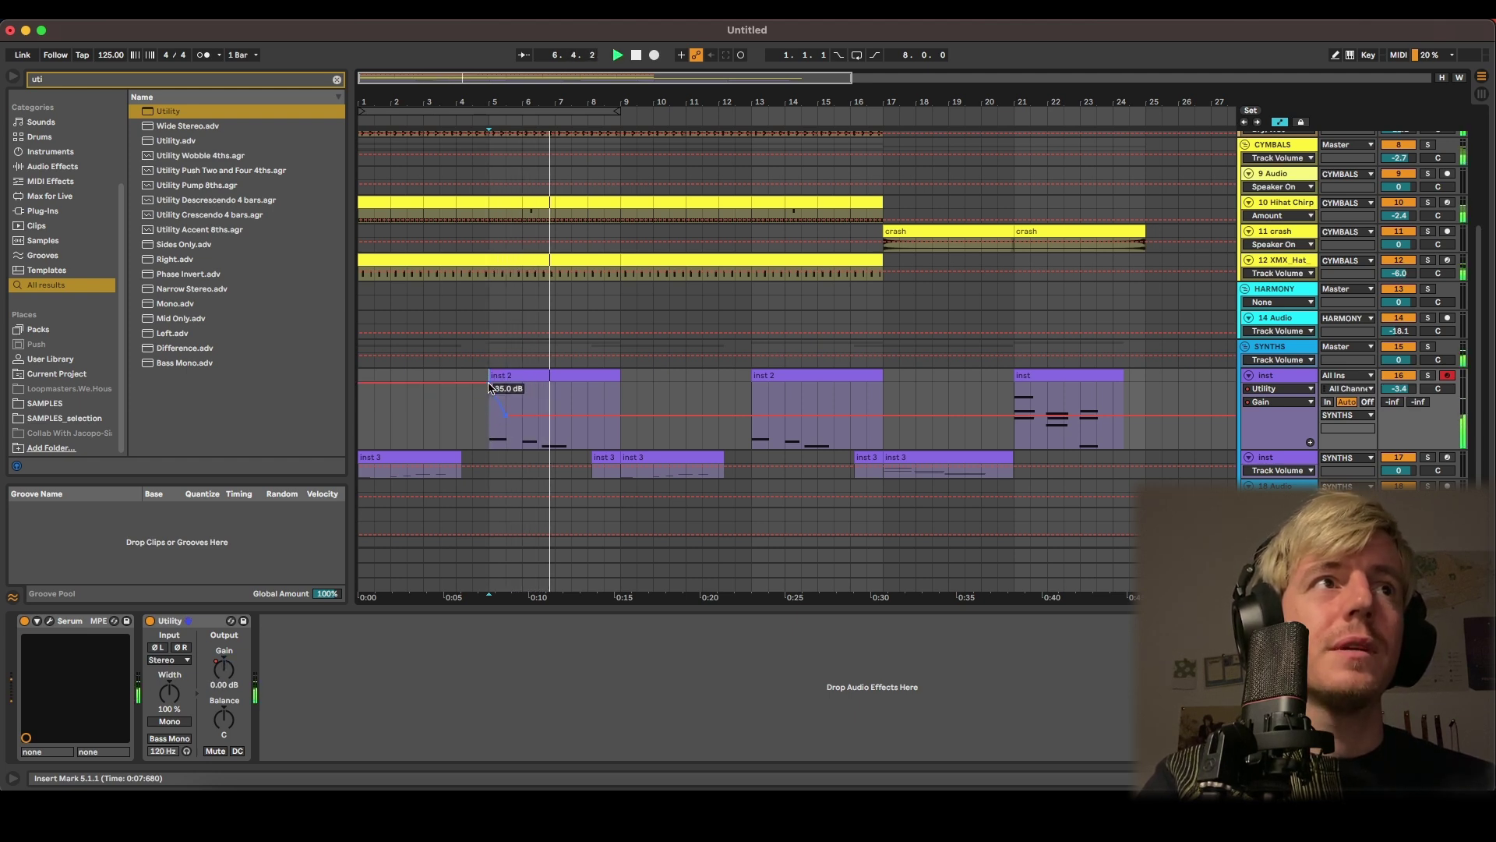
key(space)
key(space)
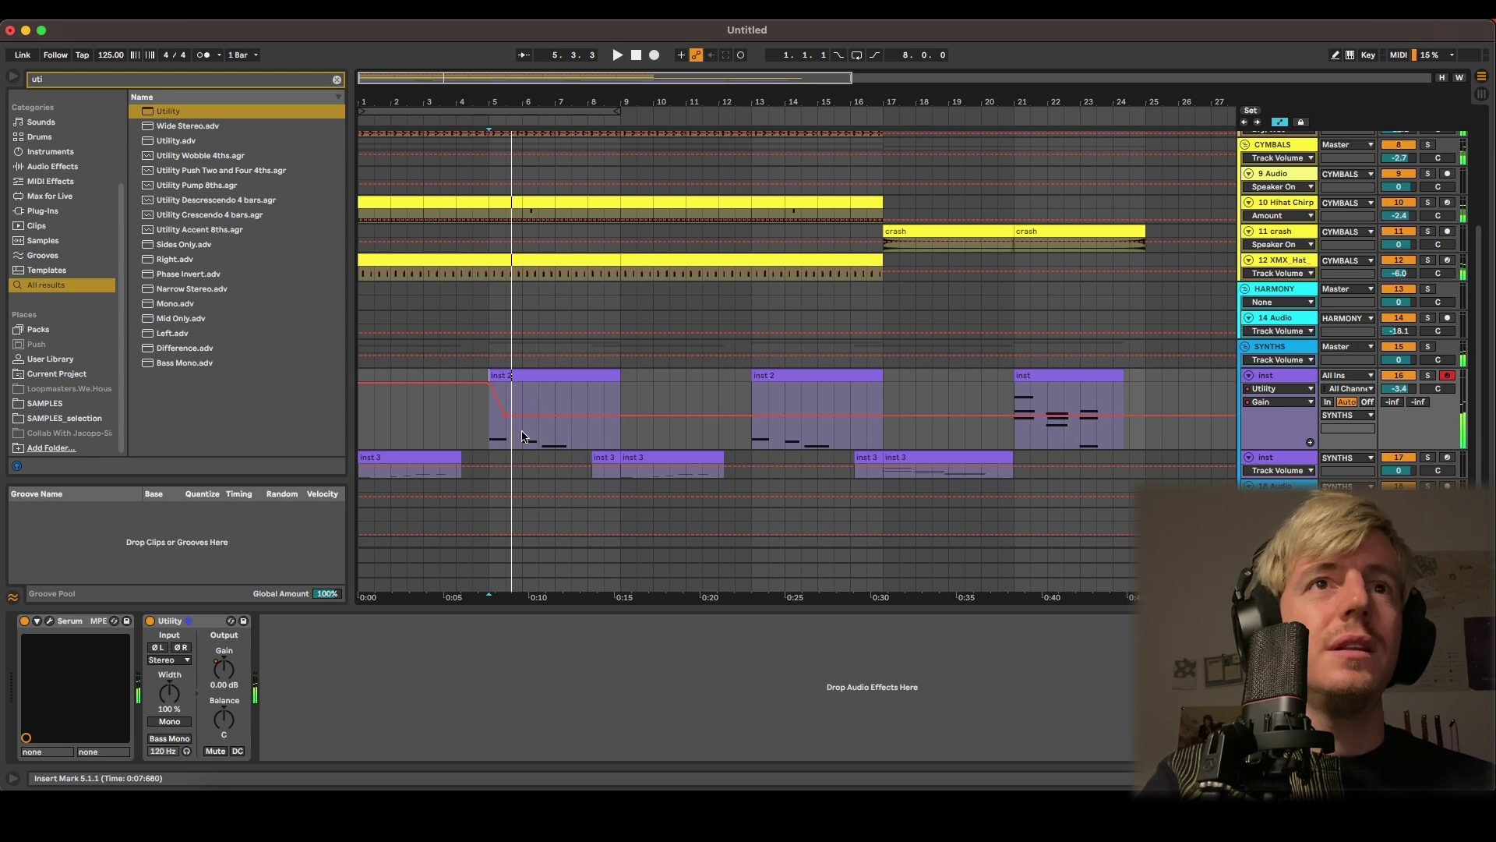
Check the inst track's mixer channel in Session View while playing from bar 5, and return to the Arrangement View
key(Tab)
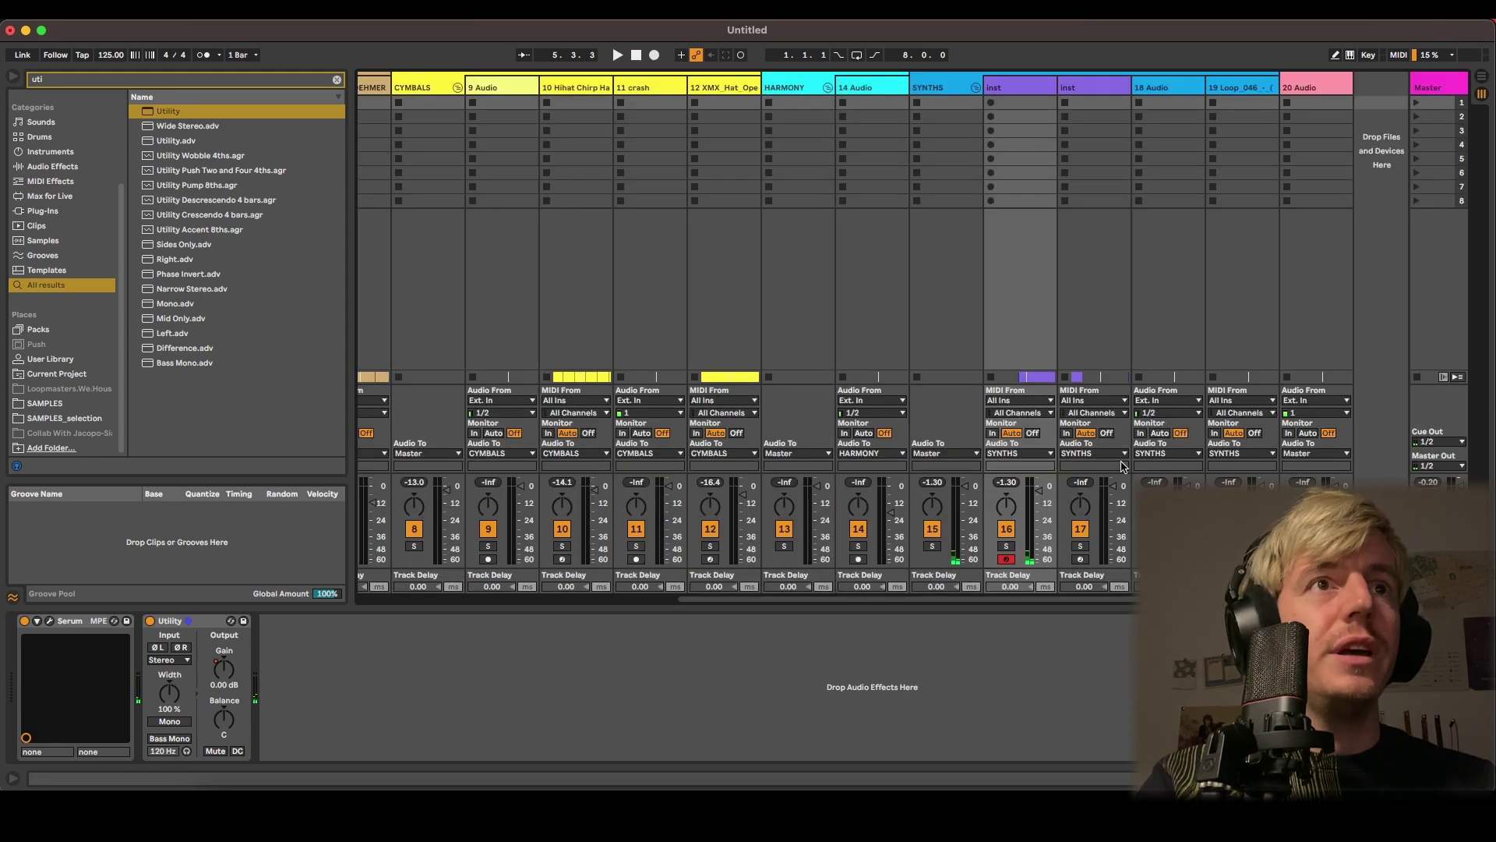
key(Tab)
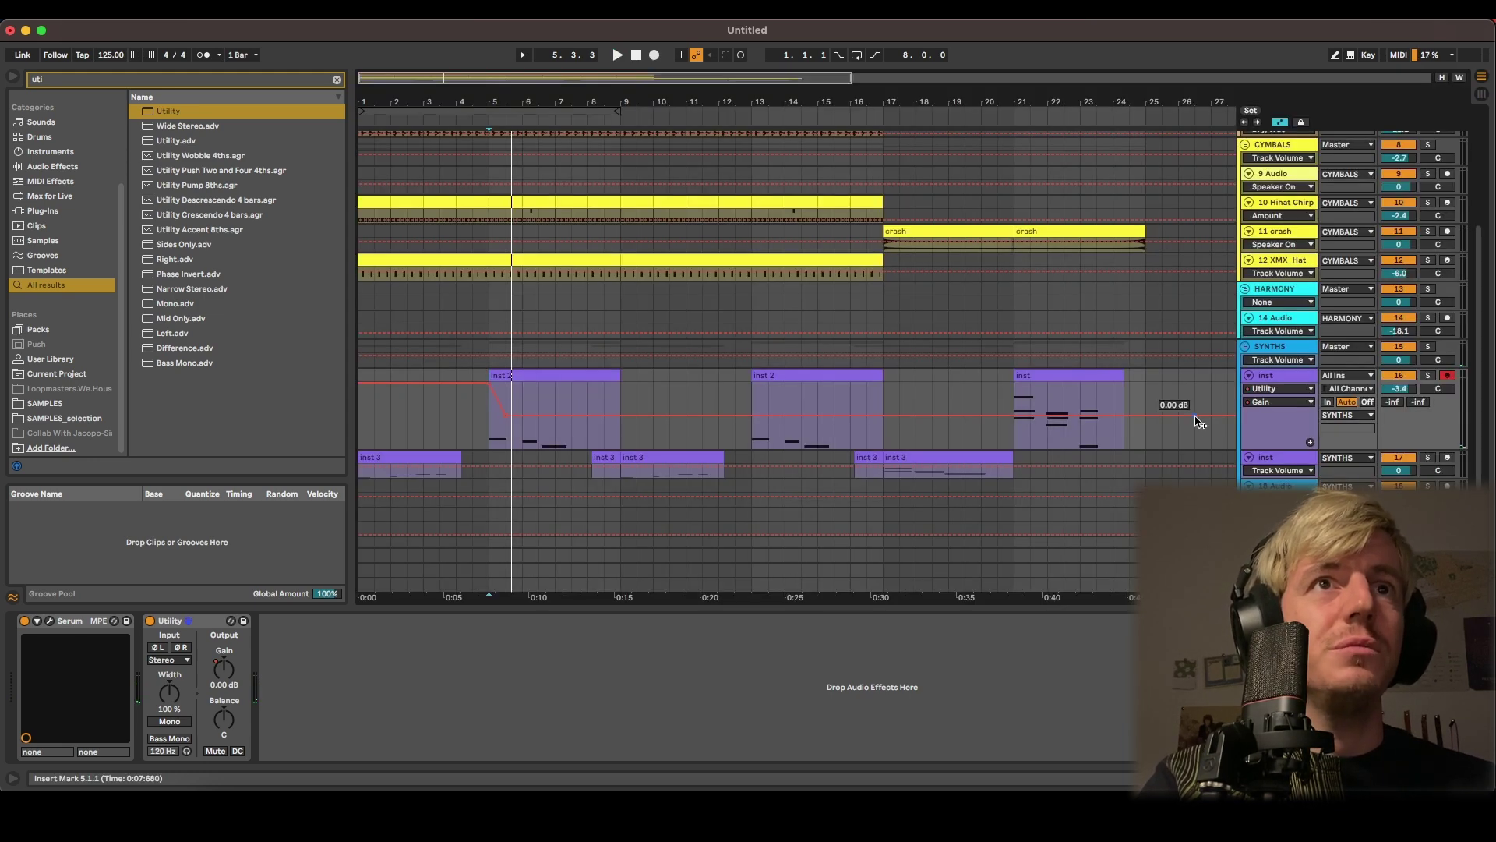
key(Tab)
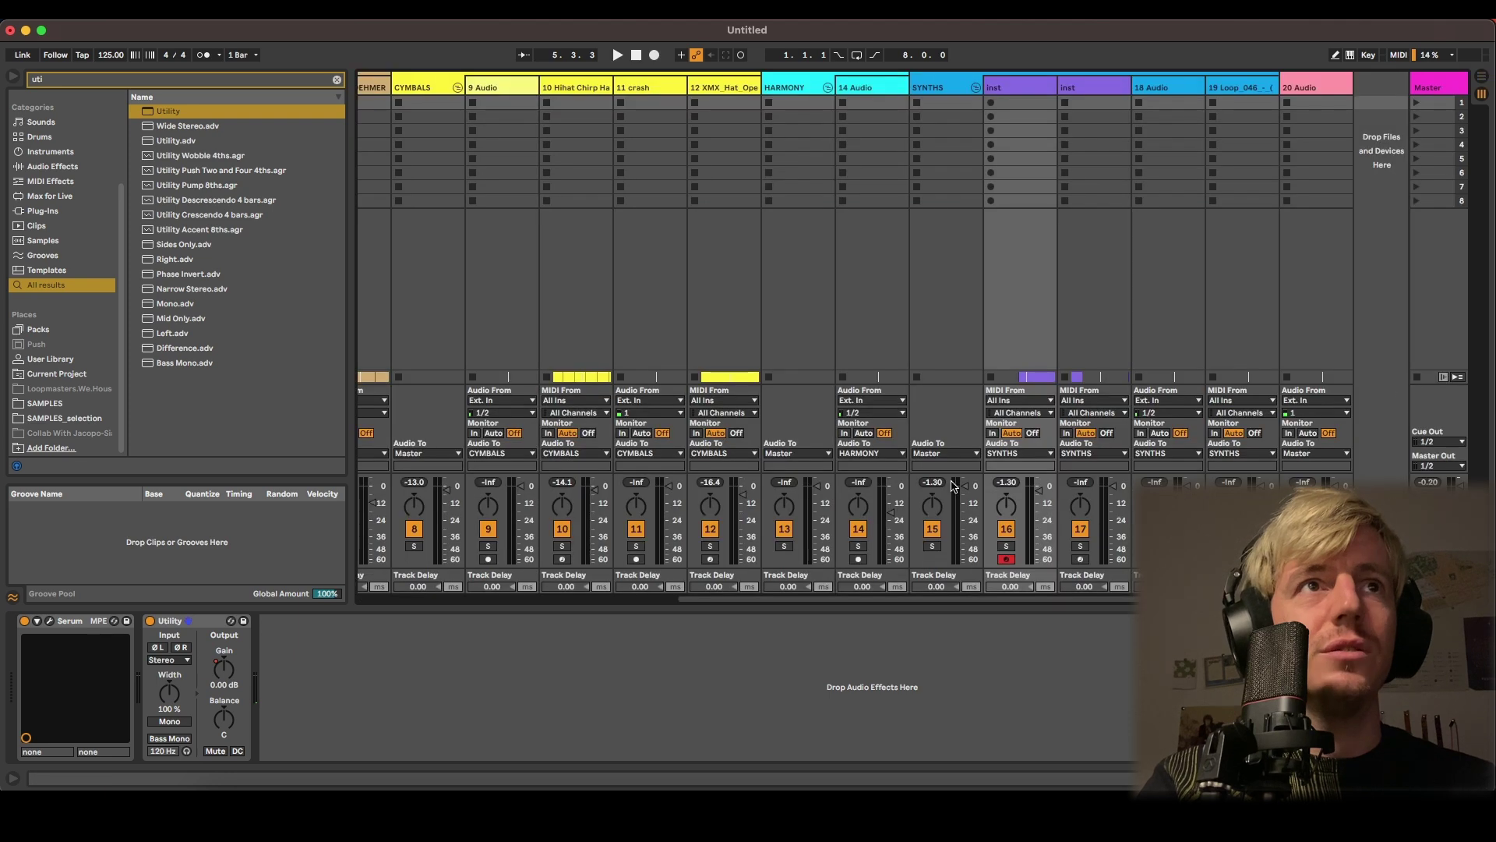
key(space)
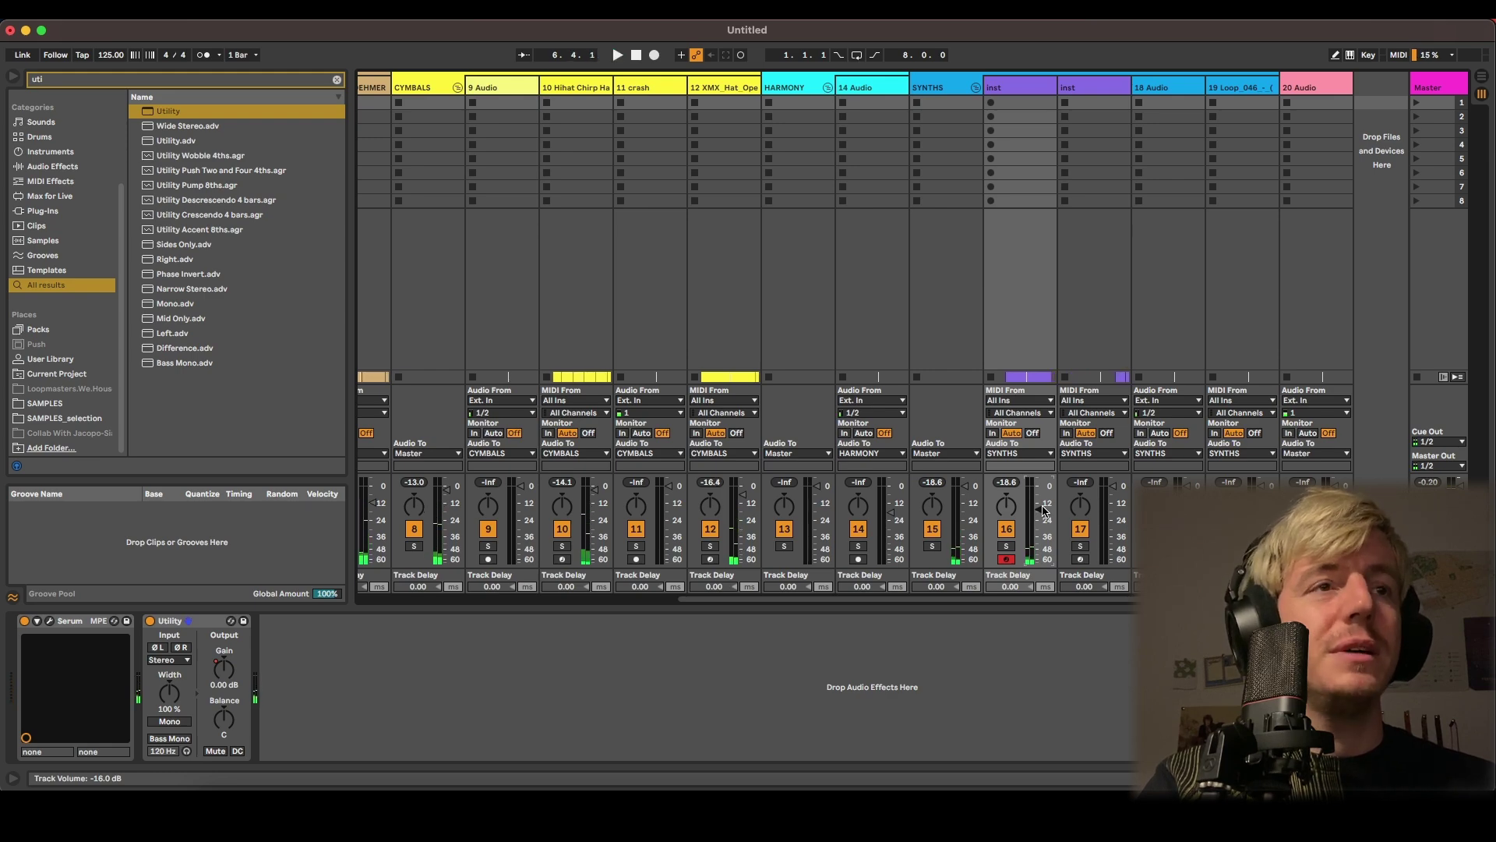
key(Tab)
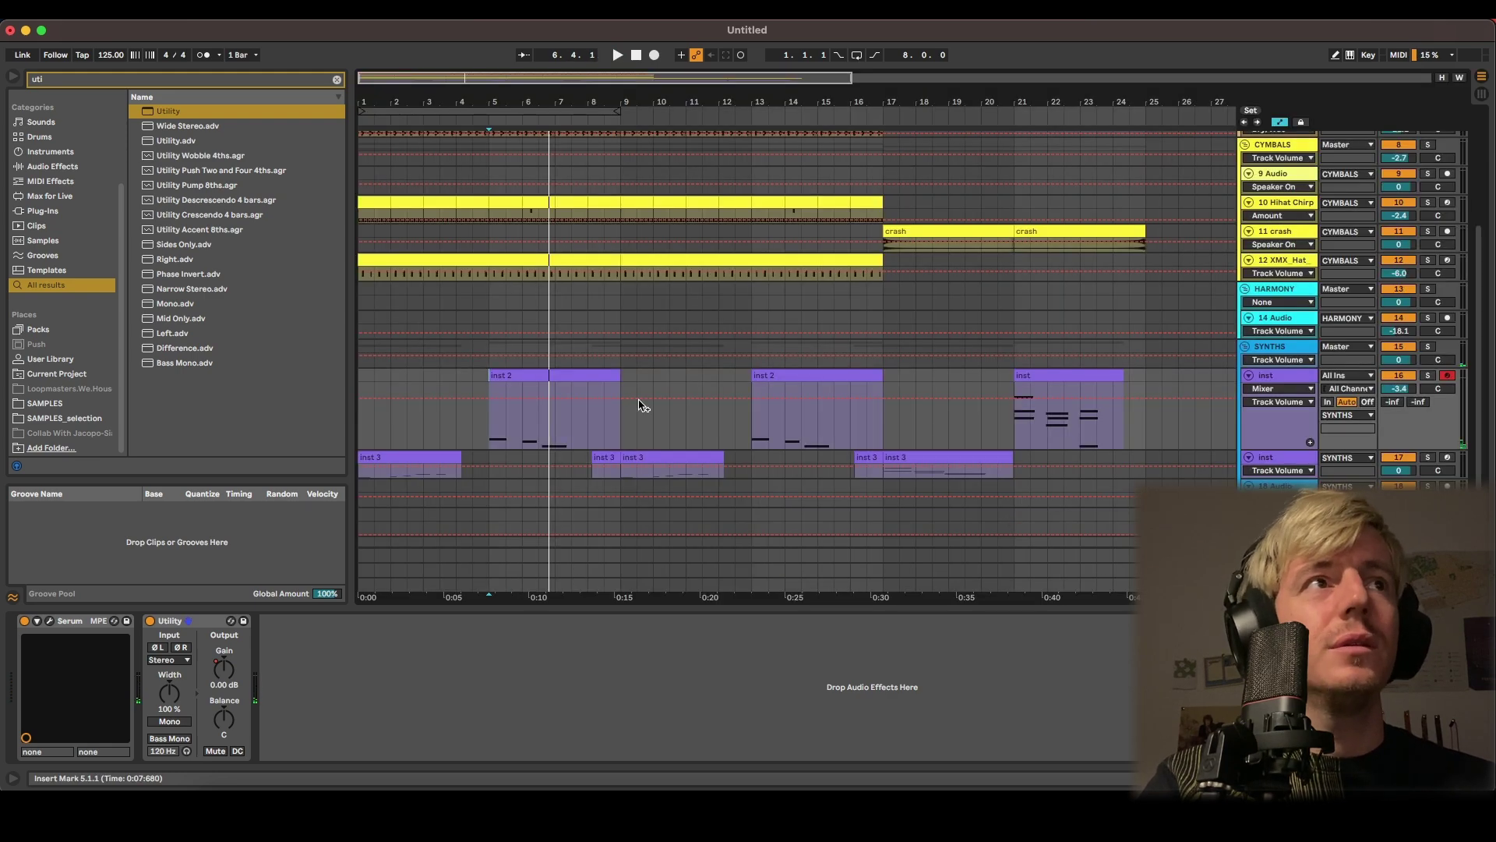
Hide the automation lanes, solo the LOW END group and play it from bar 5
key(a)
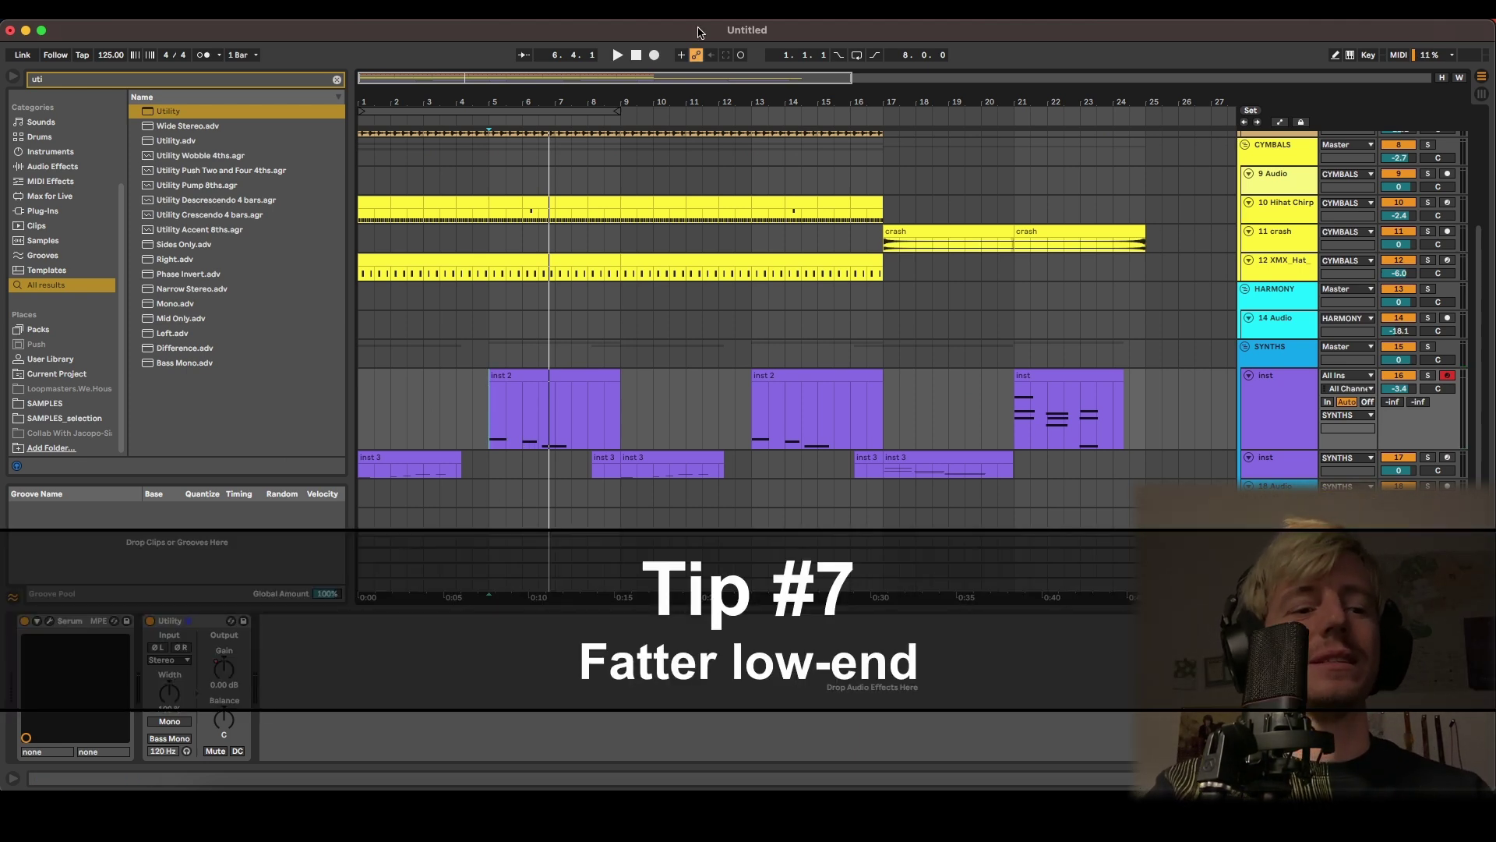
scroll(896, 246, up, 5)
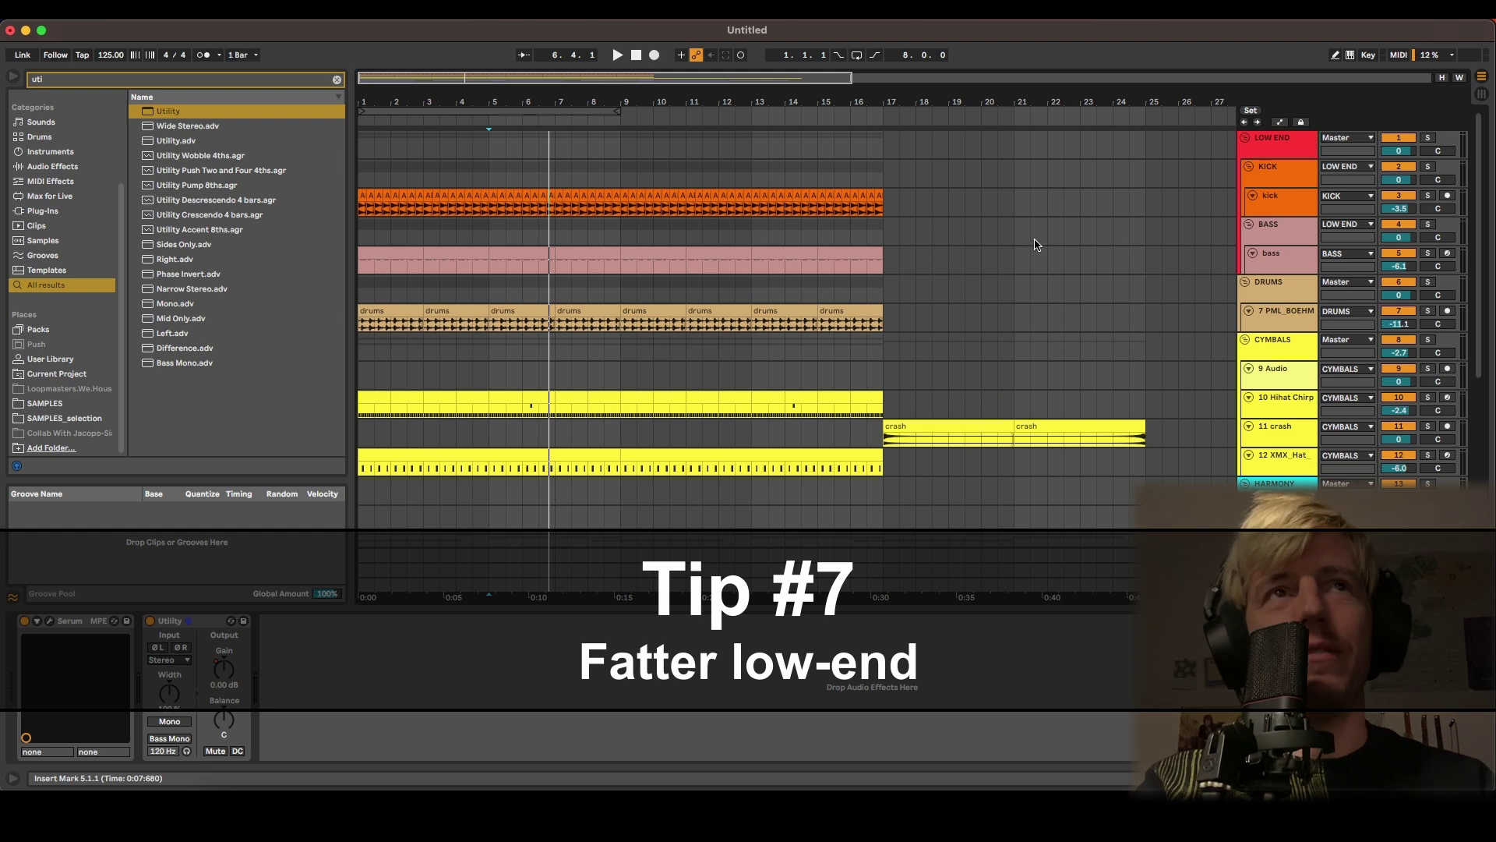
click(1427, 138)
key(space)
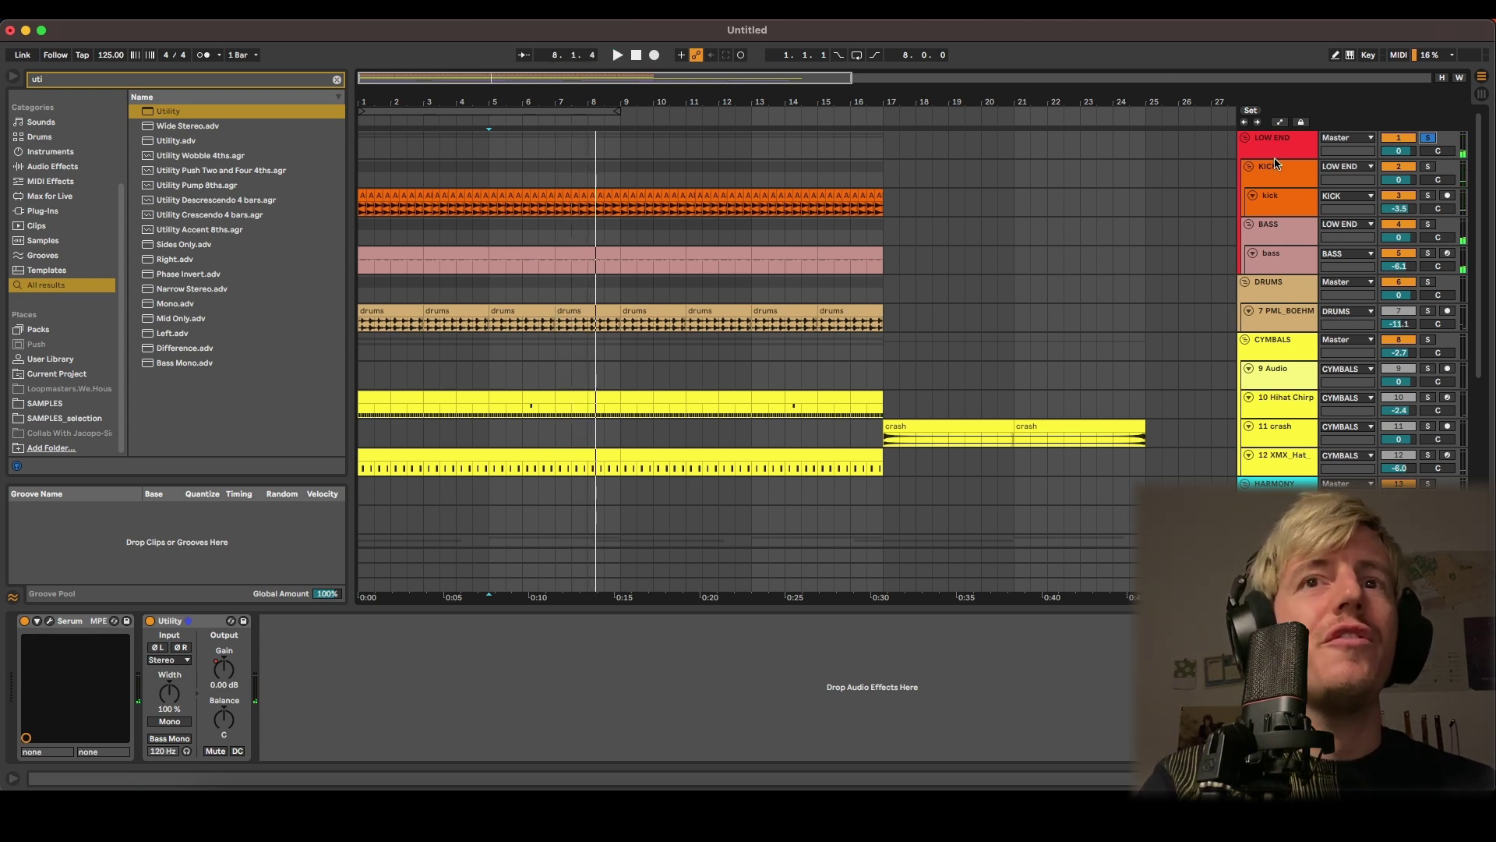
Enlarge the LOW END group track, search the browser for "drum" and add Drum Buss to the A Return track
drag(1275, 158, 1268, 221)
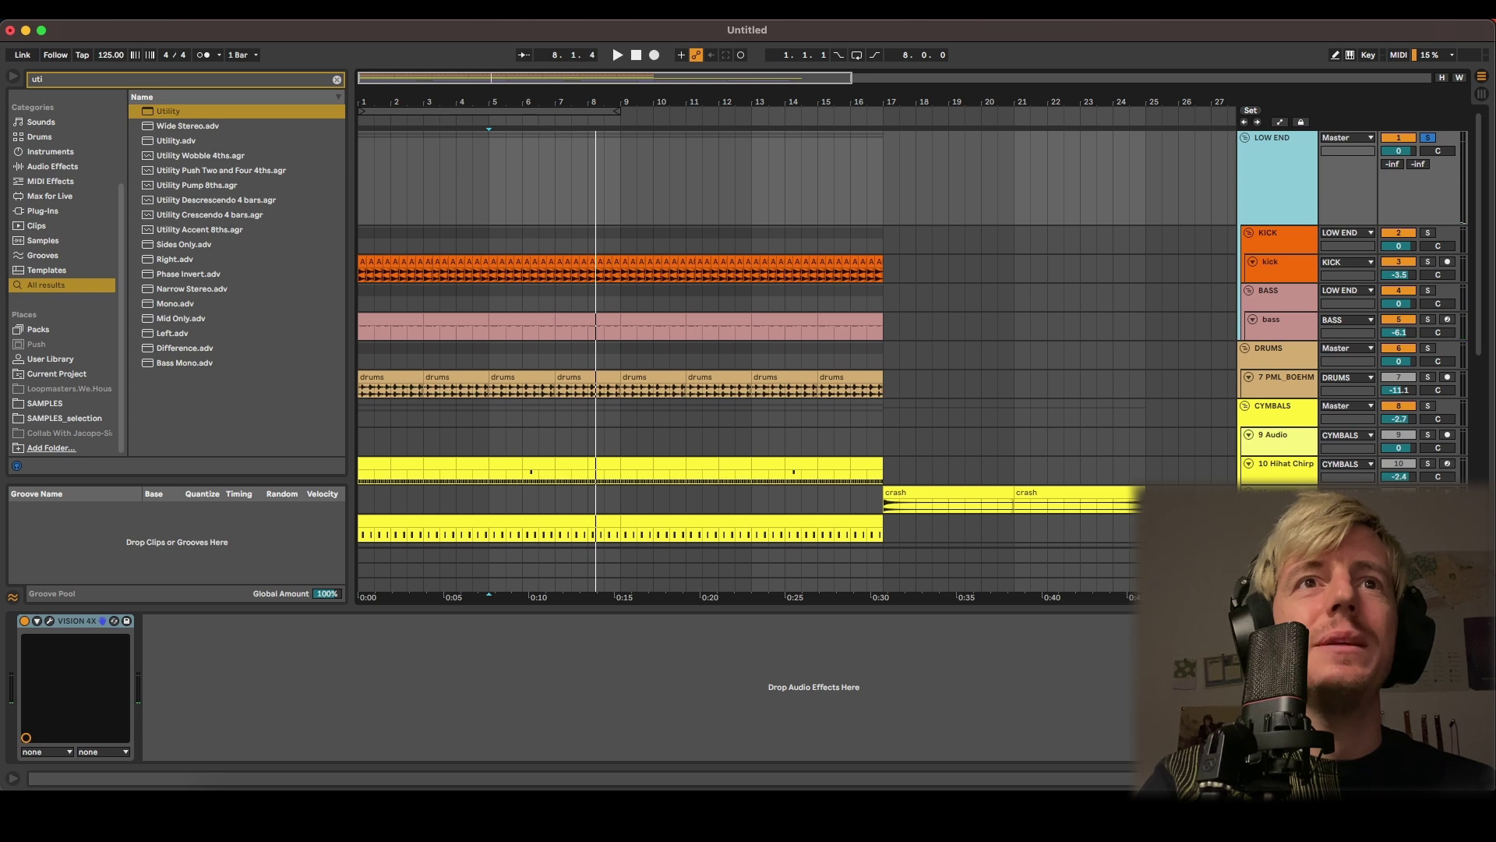
click(1275, 554)
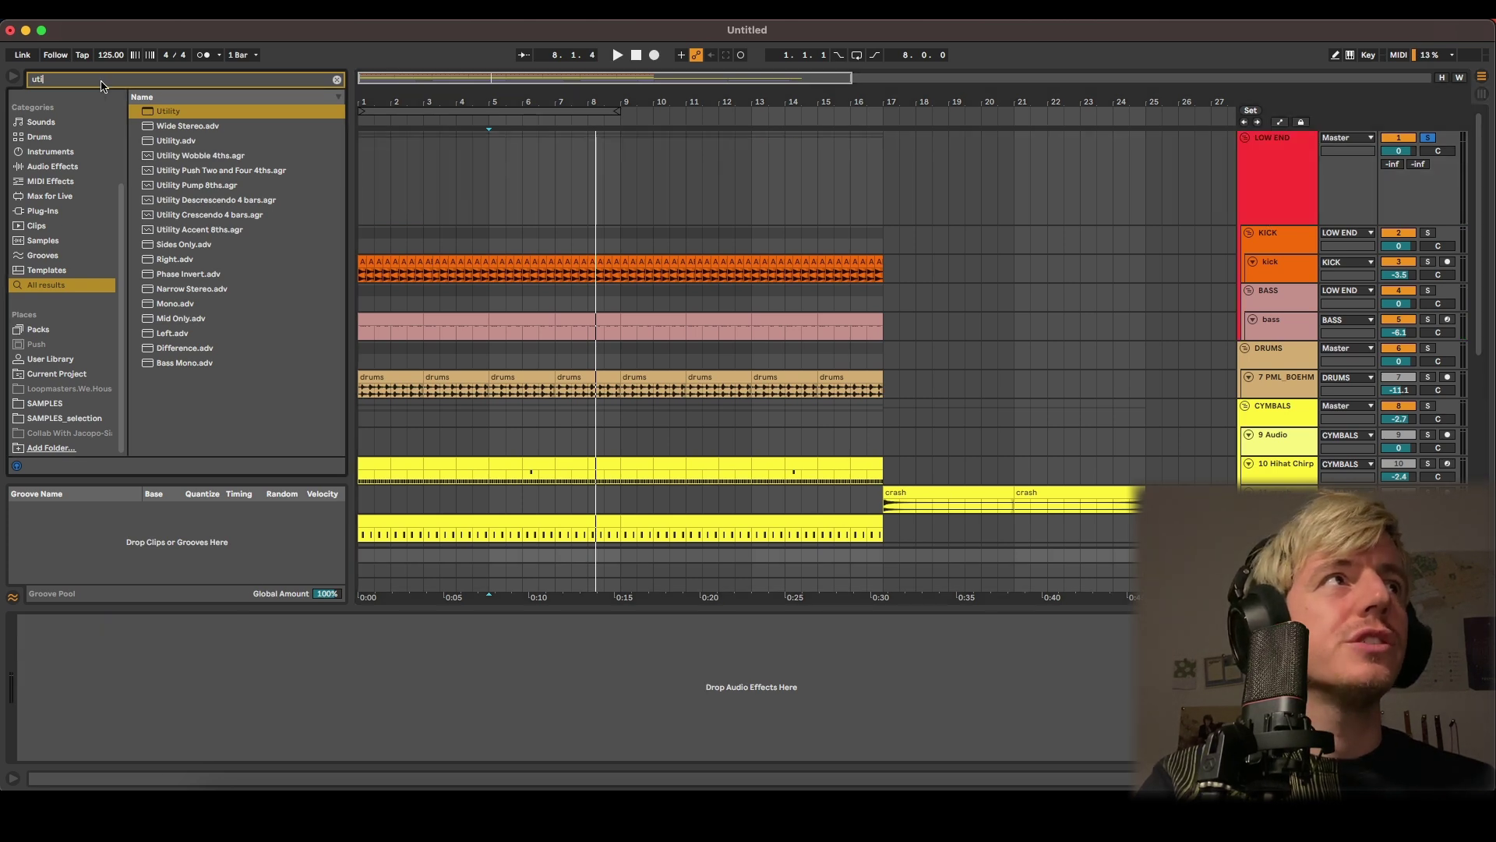
text(dru)
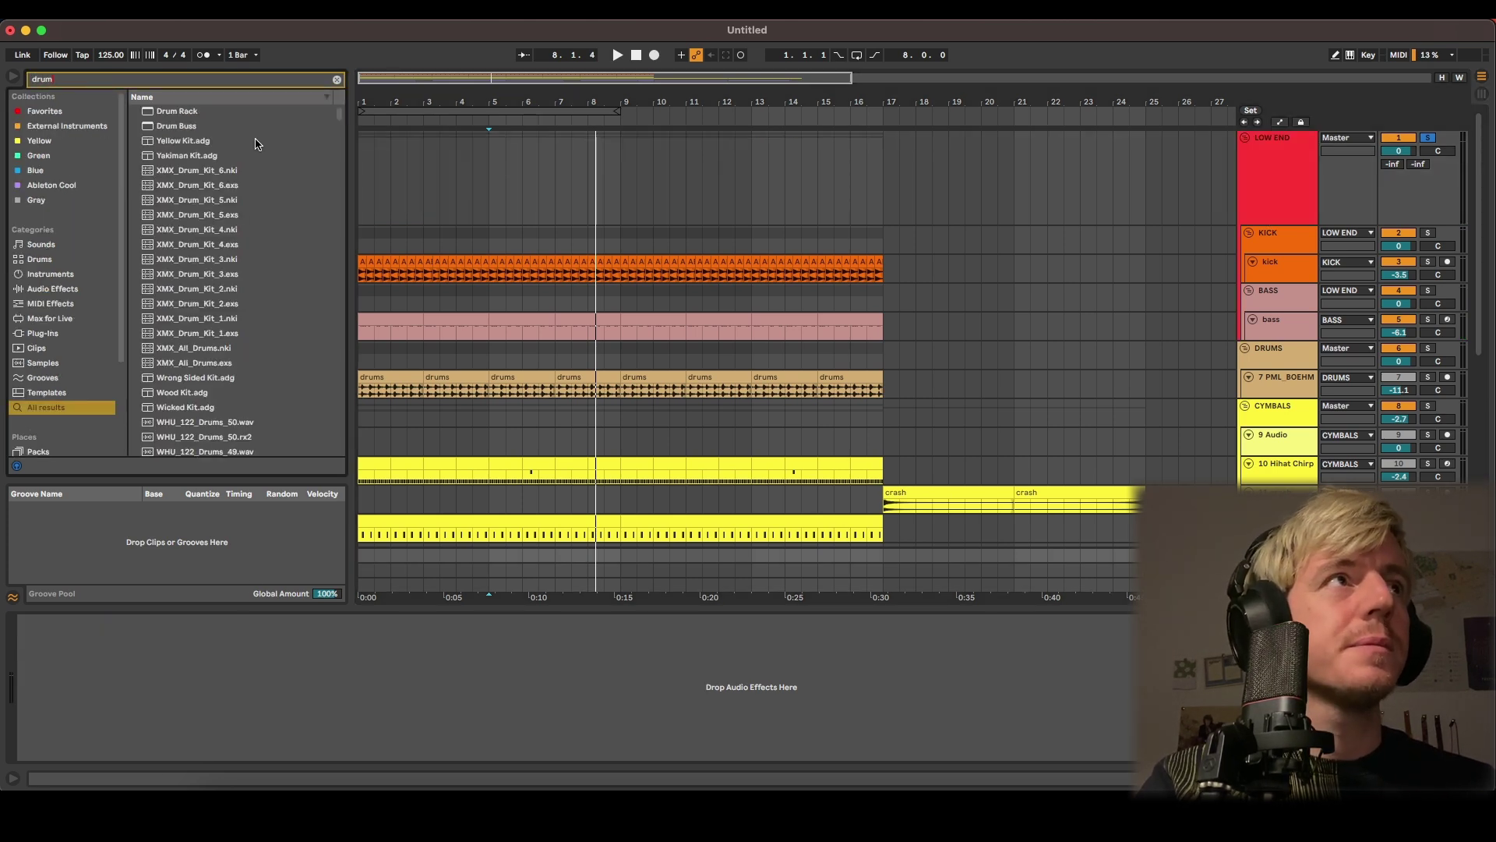
text(m)
drag(185, 127, 201, 659)
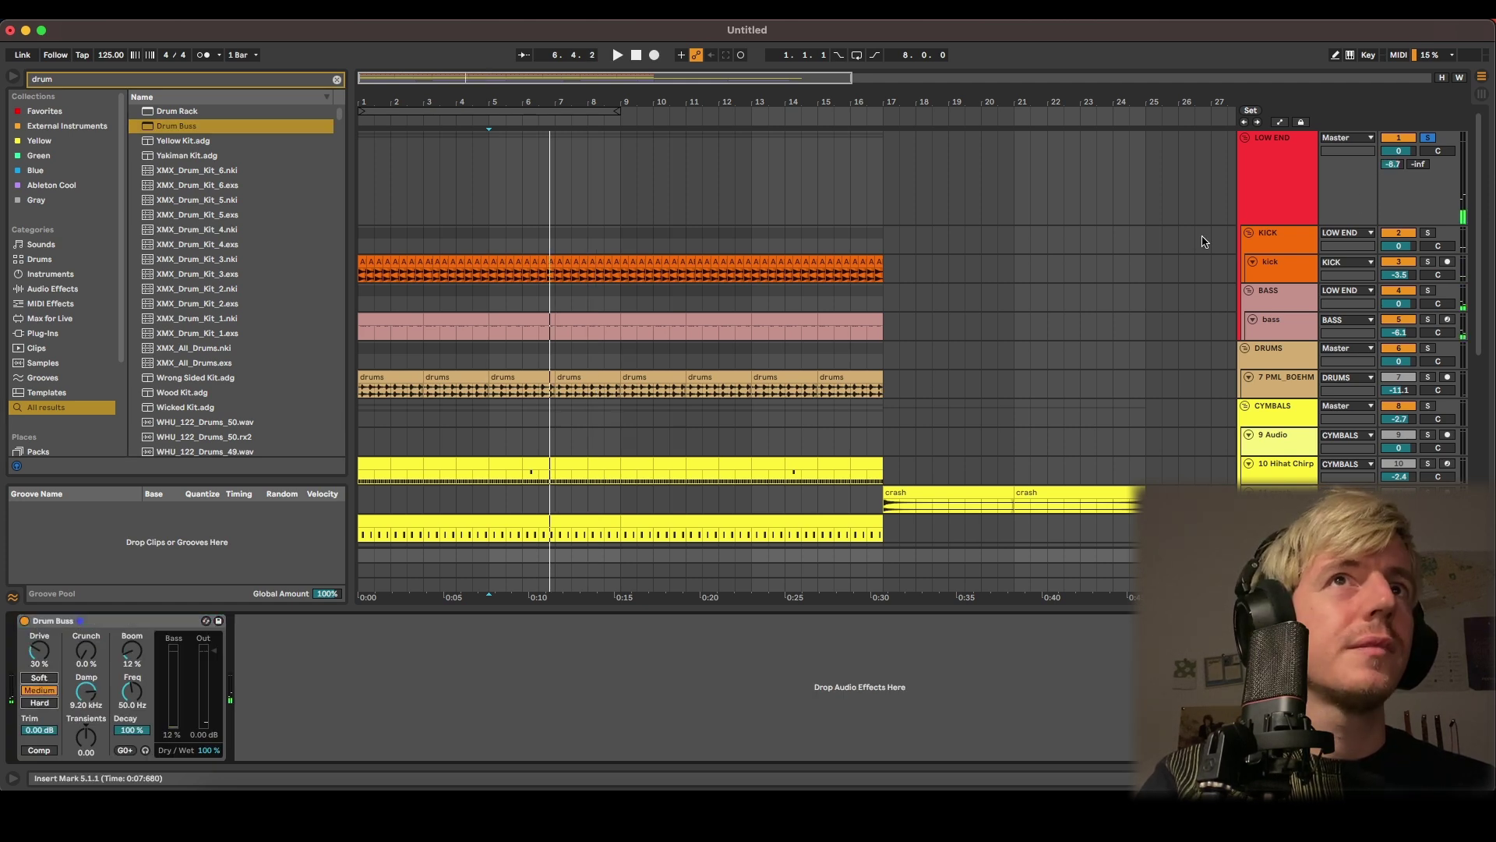
Set the LOW END group's send A to -3.7 dB, and set Drum Buss to Drive 33%, Boom 10% and Comp on
key(space)
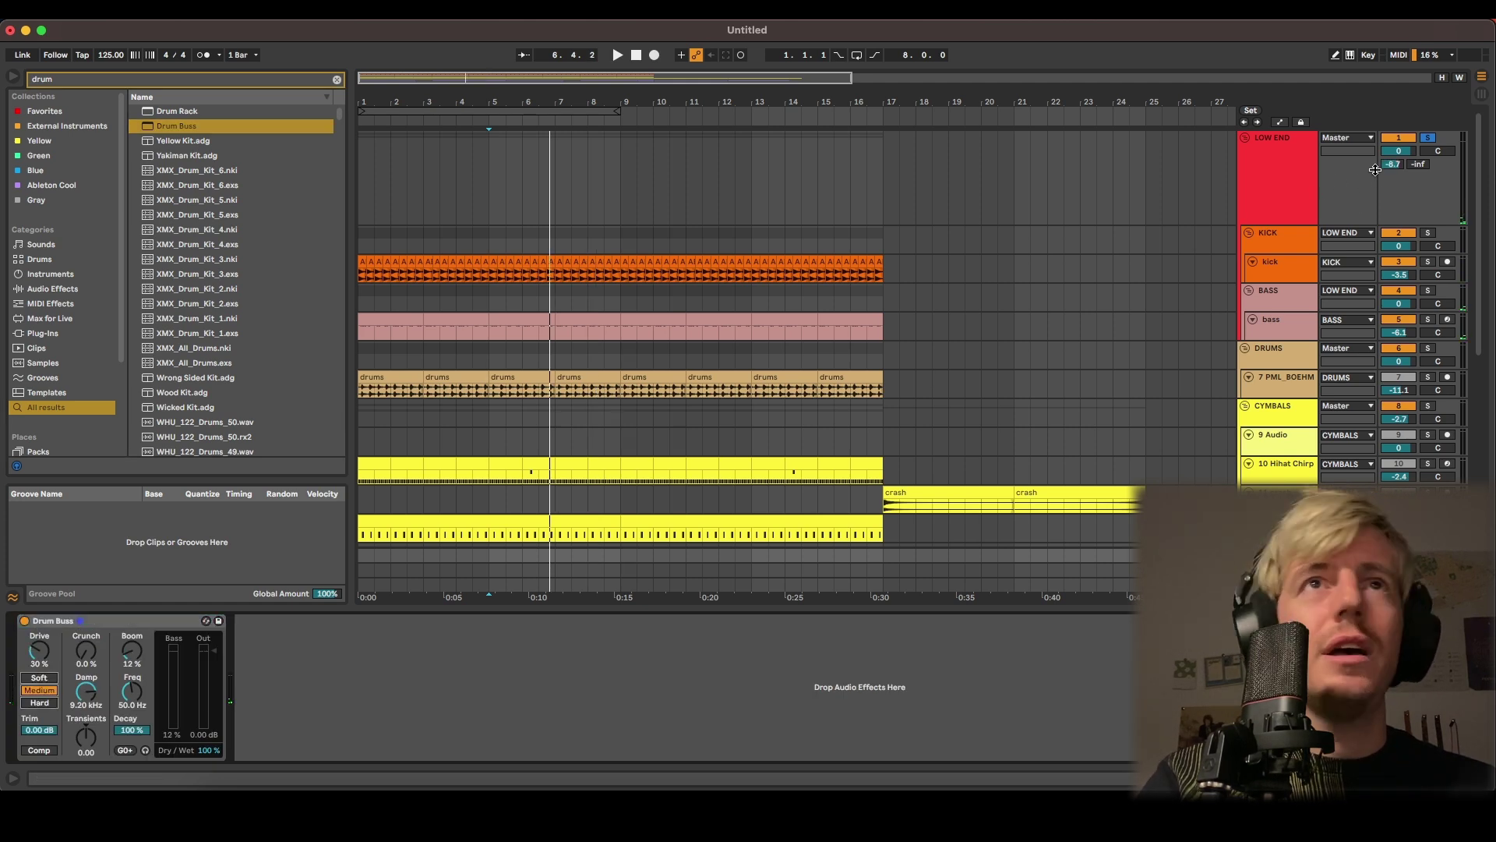
mouse_move(1392, 165)
mouse_down()
mouse_move(1392, 148)
mouse_move(1392, 166)
mouse_up()
drag(59, 655, 59, 652)
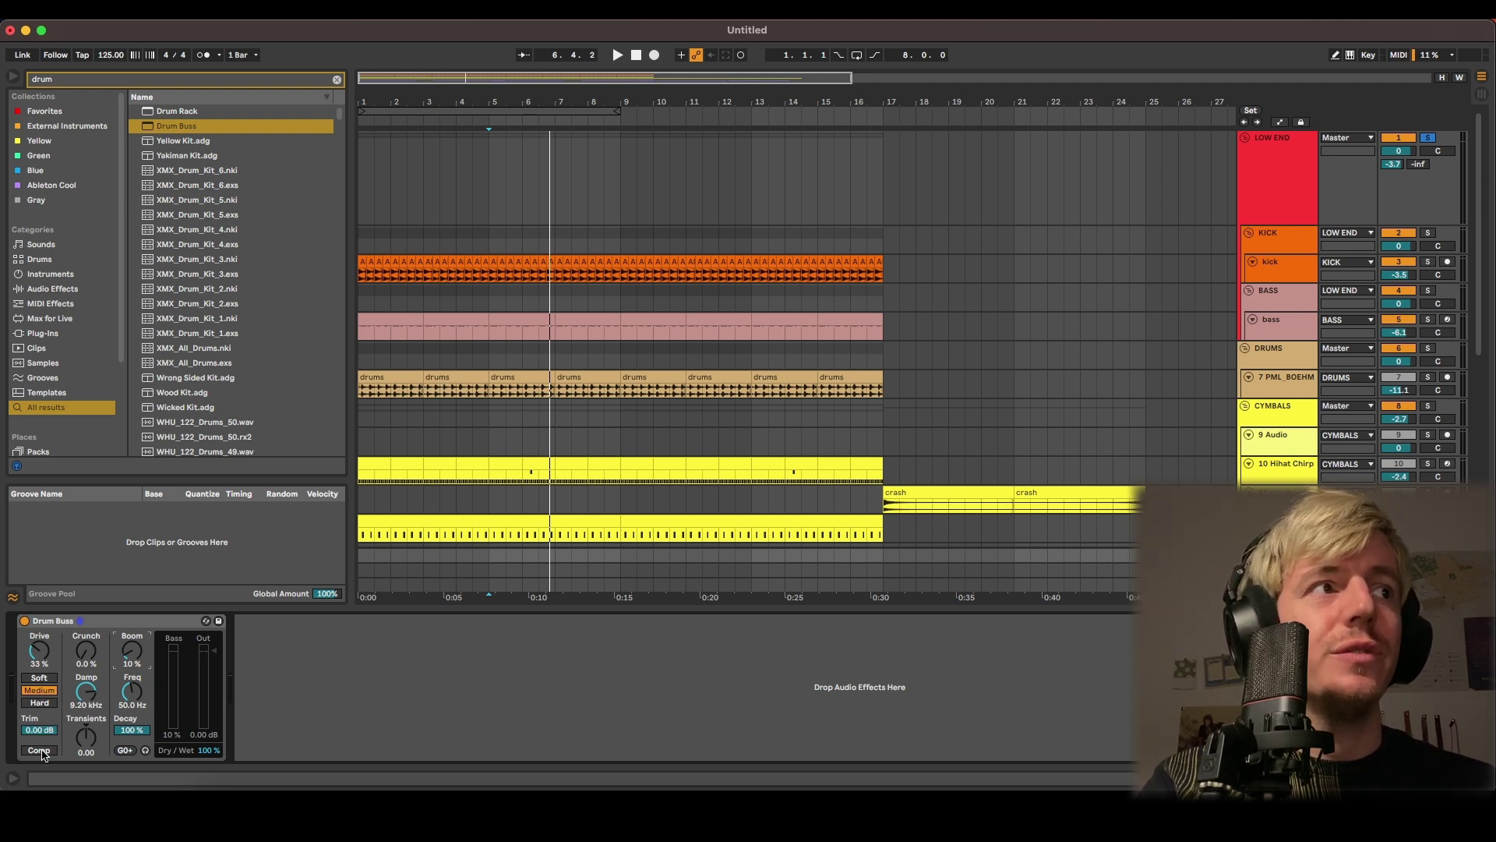
click(40, 751)
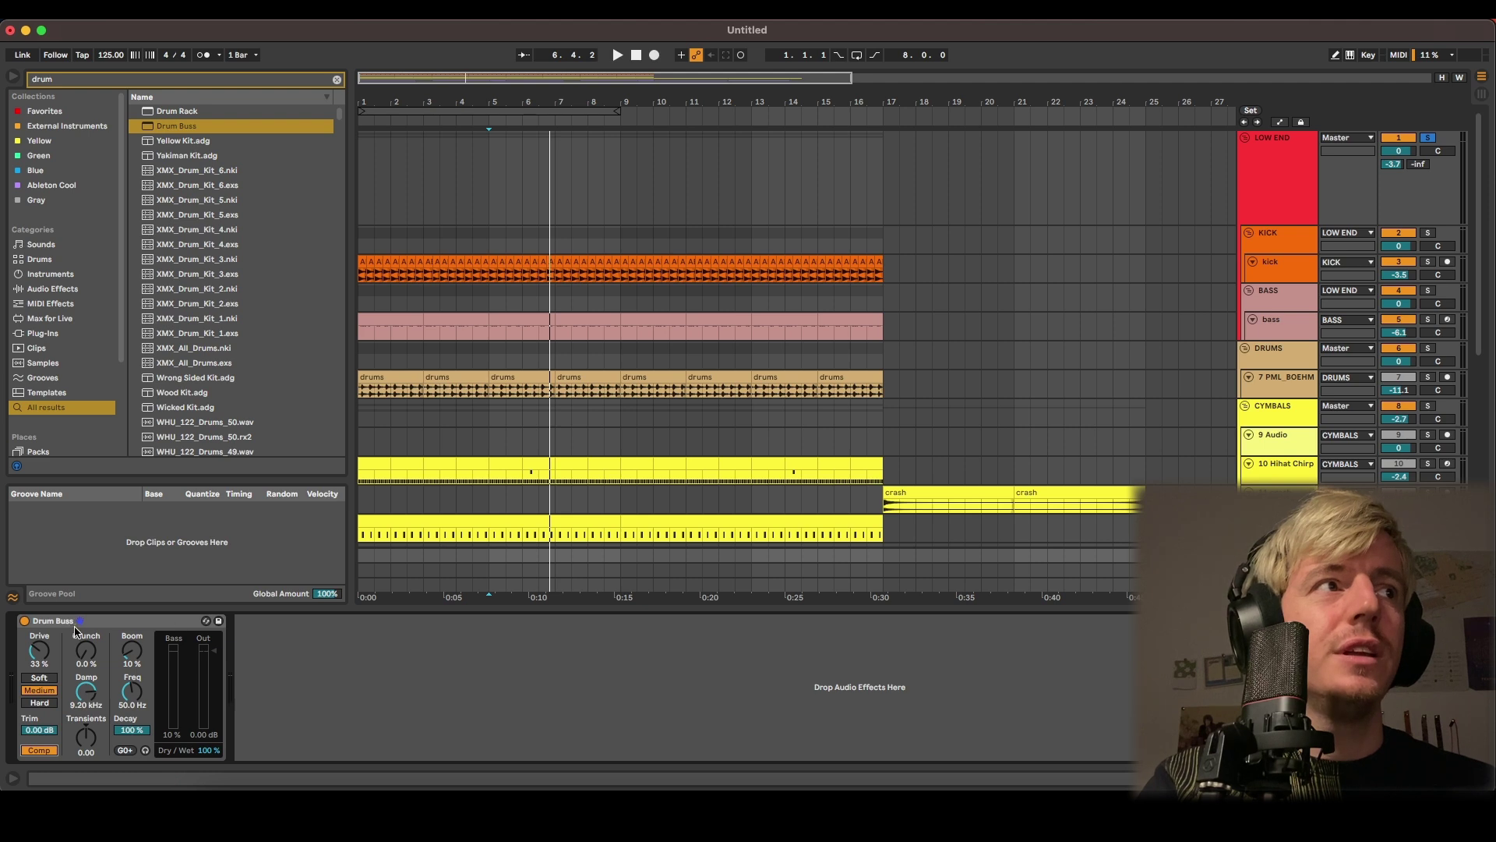
Switch off Drum Buss and play the LOW END group from bar 5 without the effect
click(24, 621)
key(space)
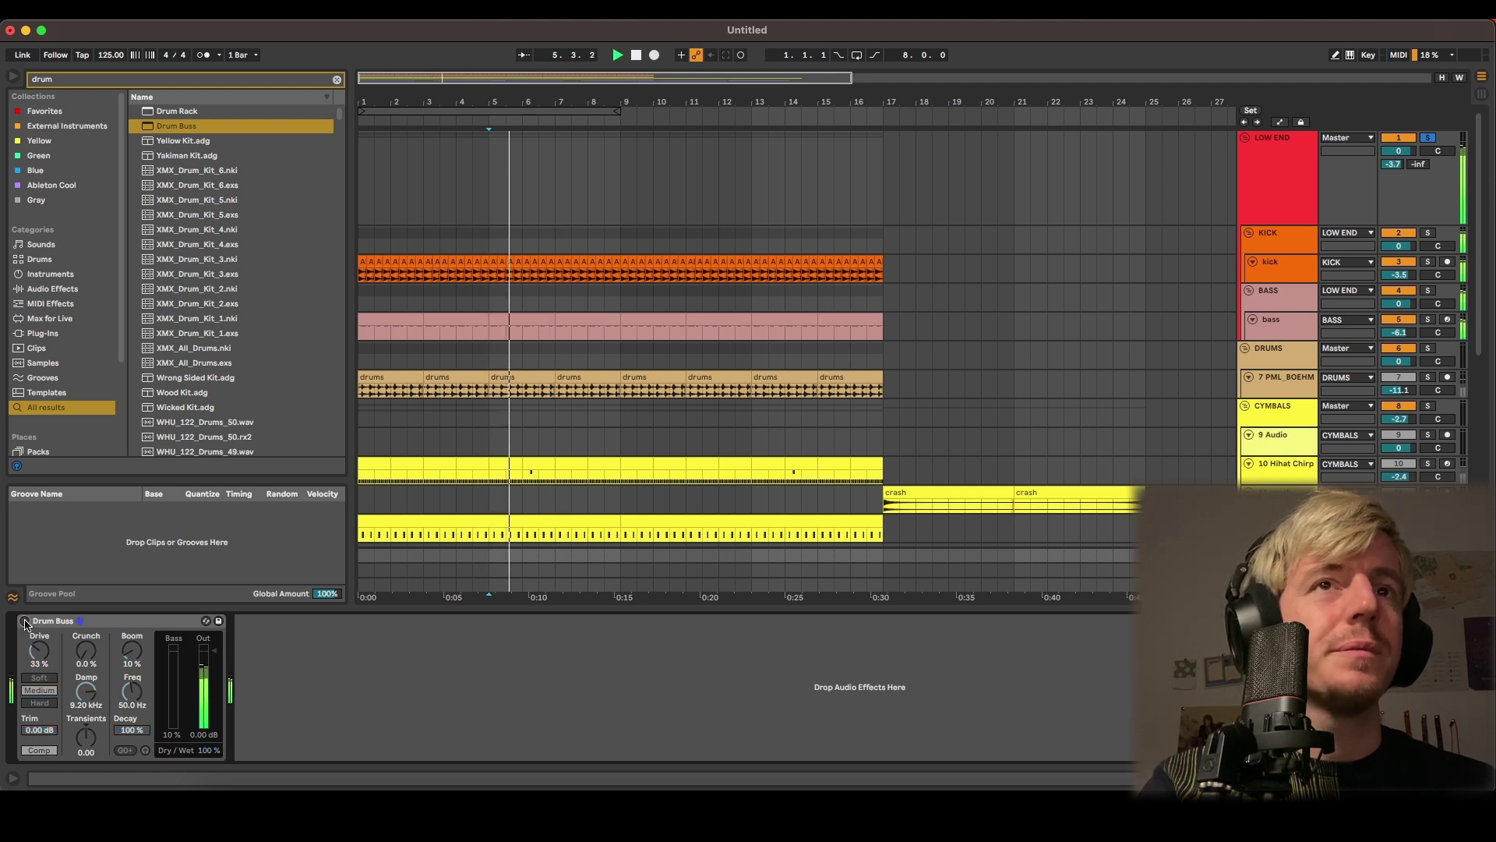
Toggle Drum Buss on and off during playback to compare the low end, leaving the effect switched on
click(24, 621)
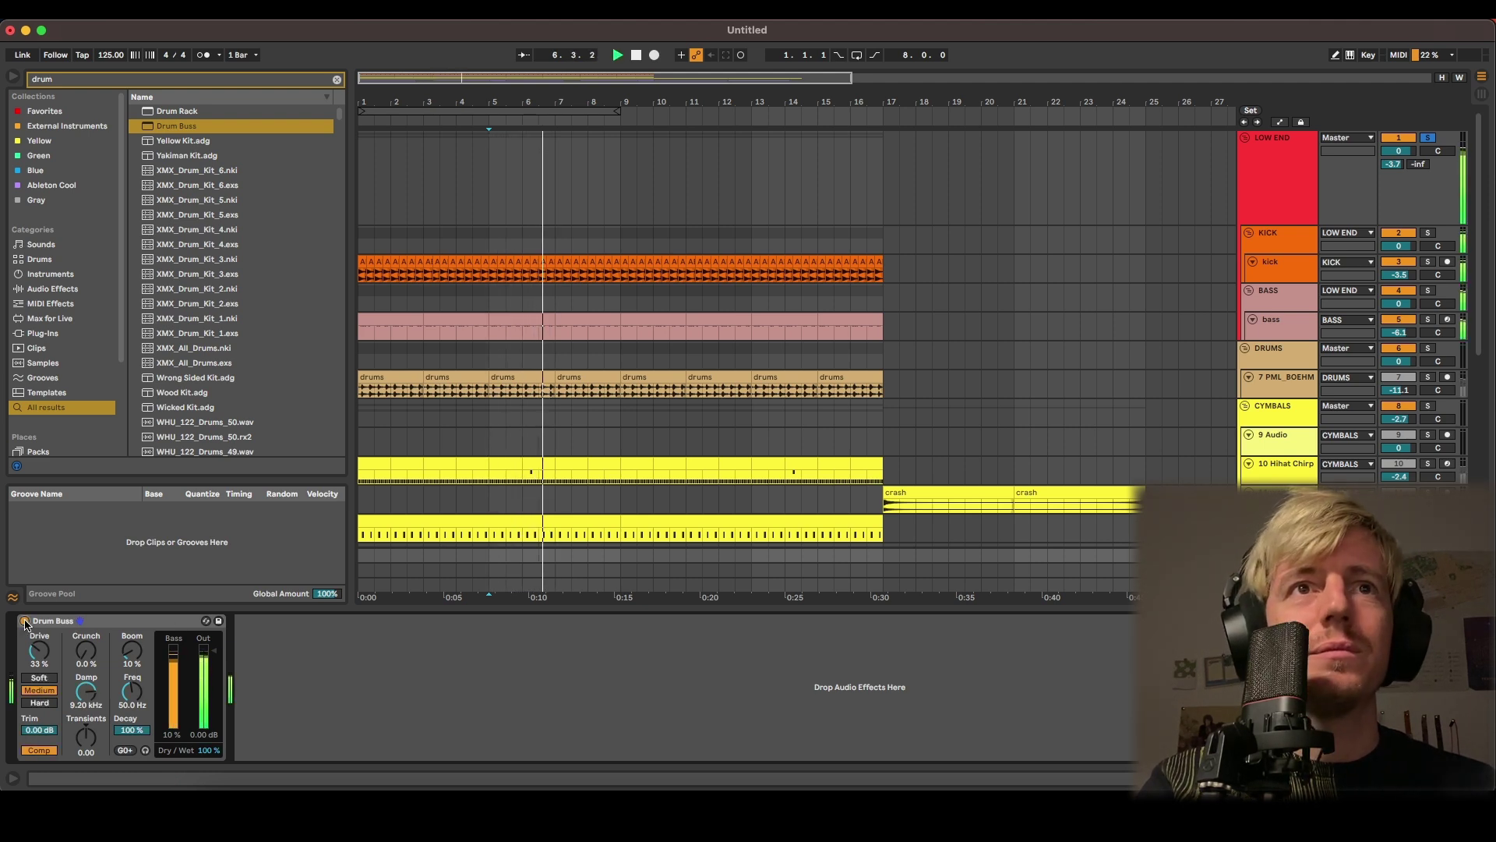
click(24, 621)
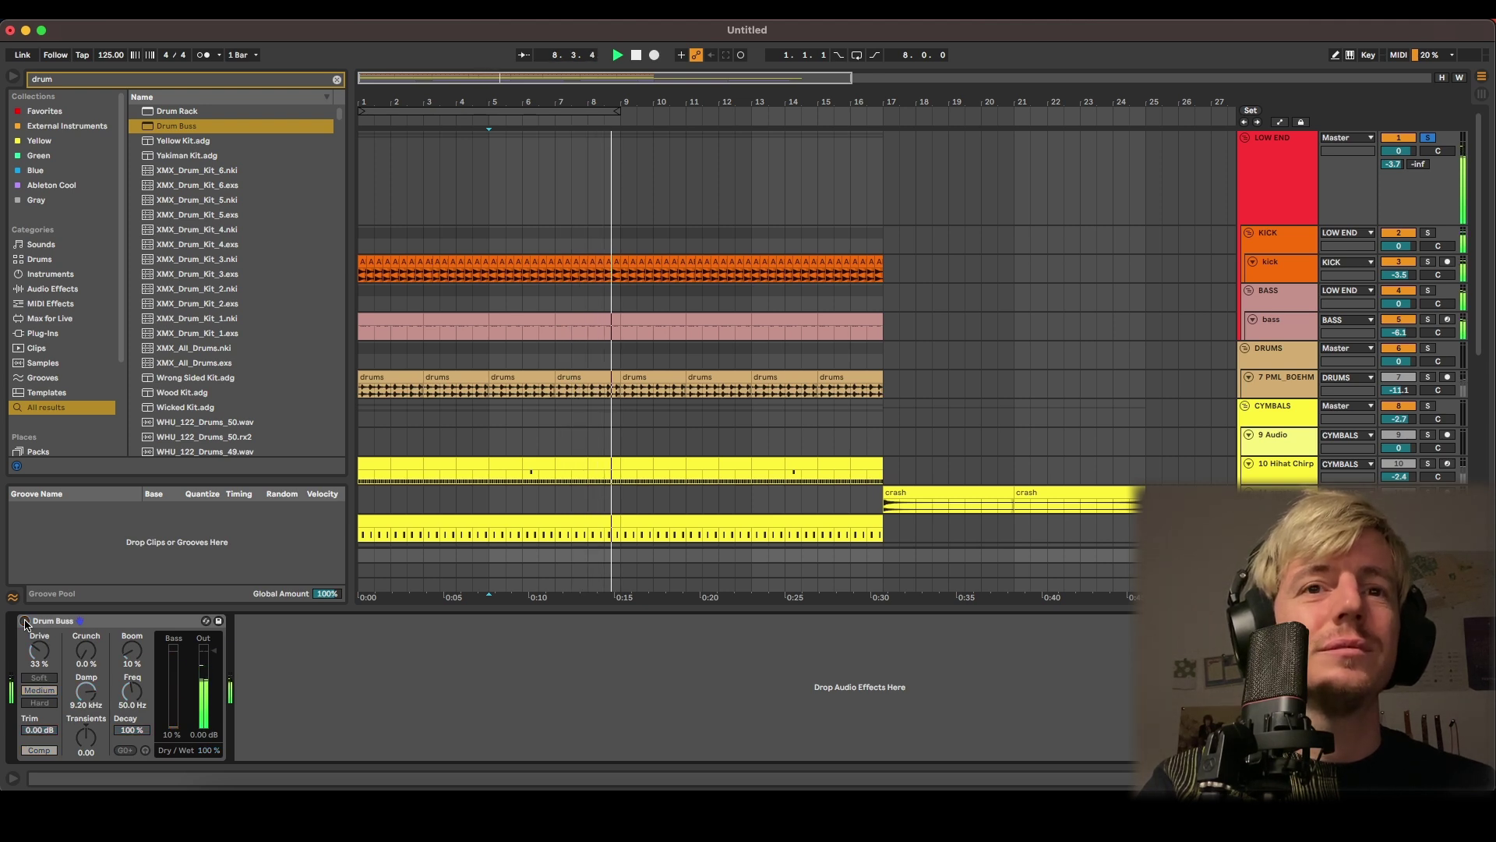
click(24, 621)
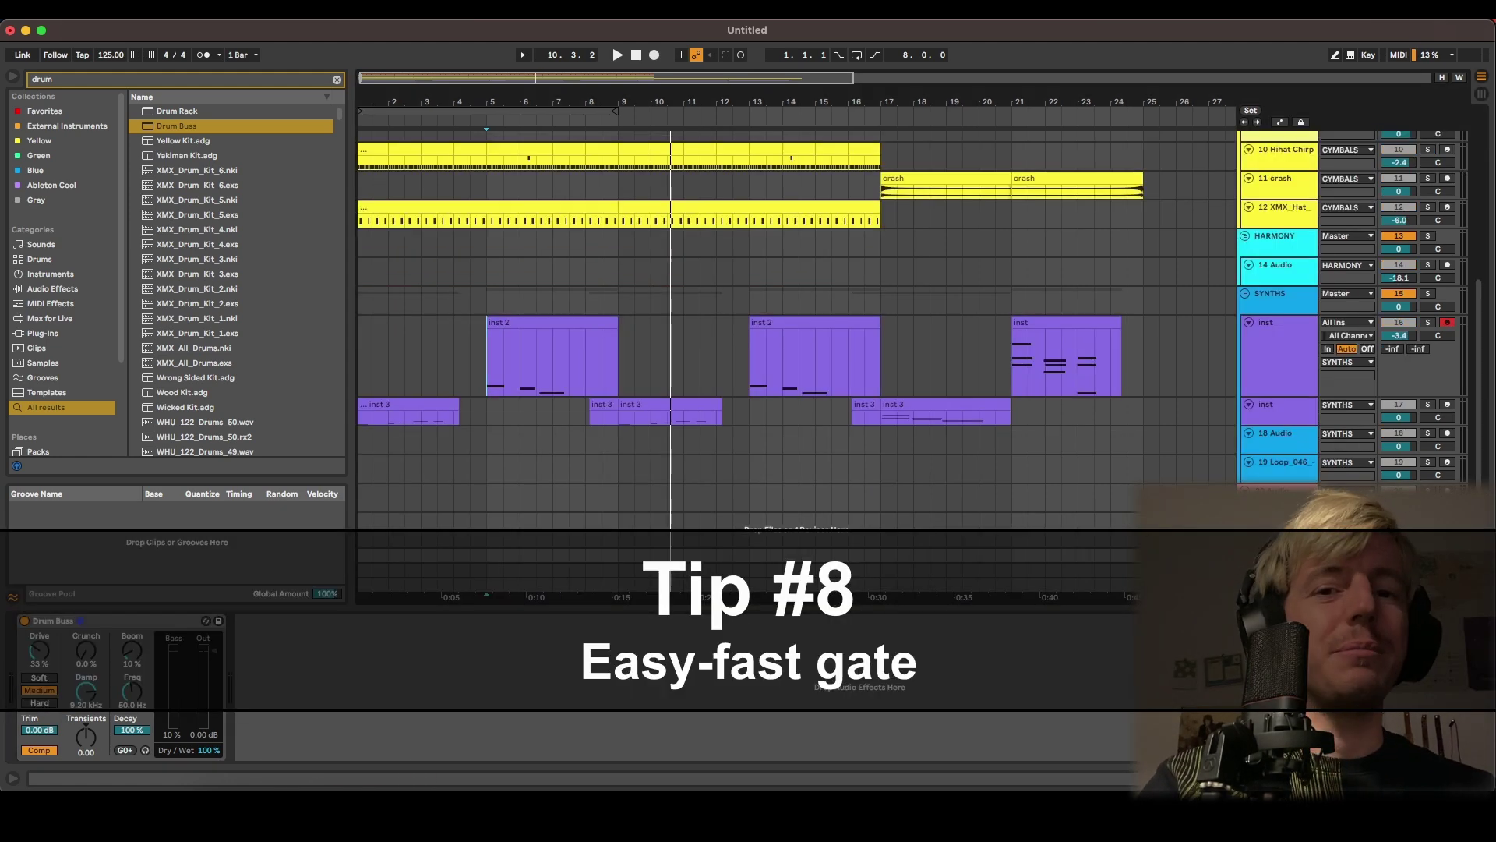
Search the browser samples for "vocal" and add Vocal Demo Lead Takes.aif as a new audio track starting at bar 1
click(1276, 492)
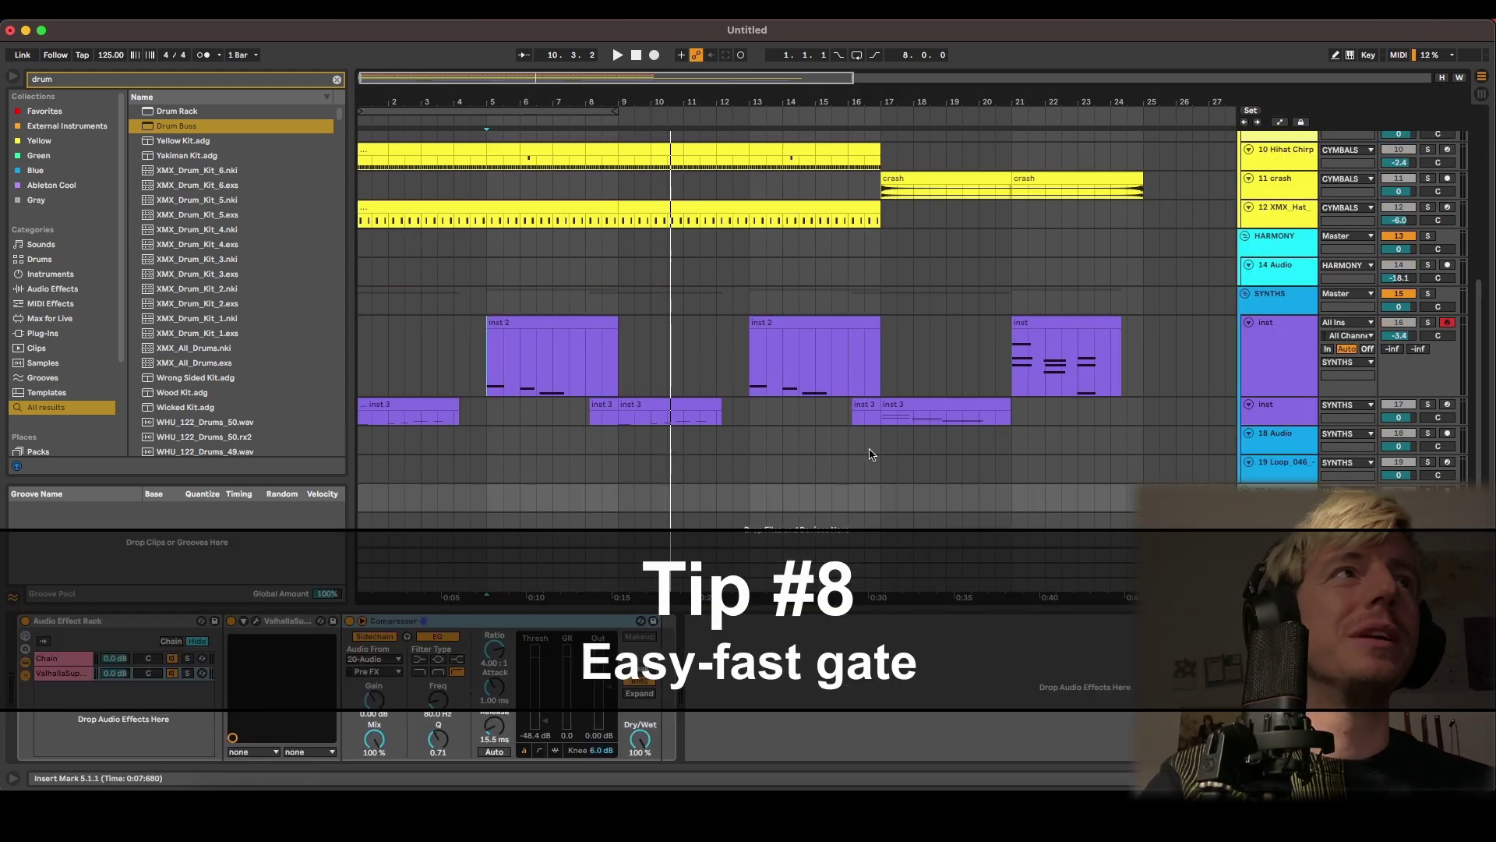
click(65, 79)
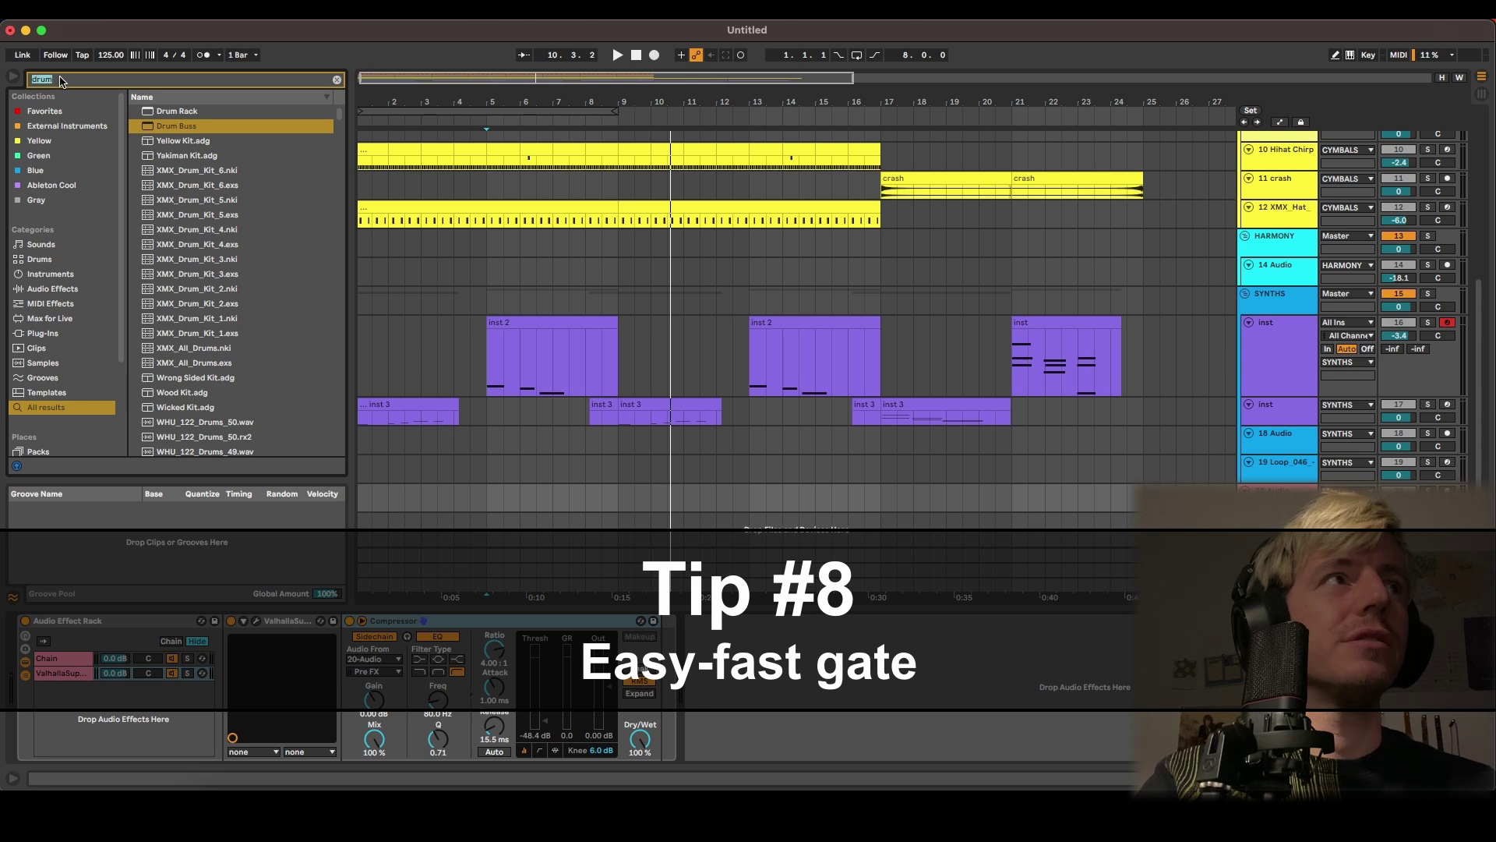
text(vocal)
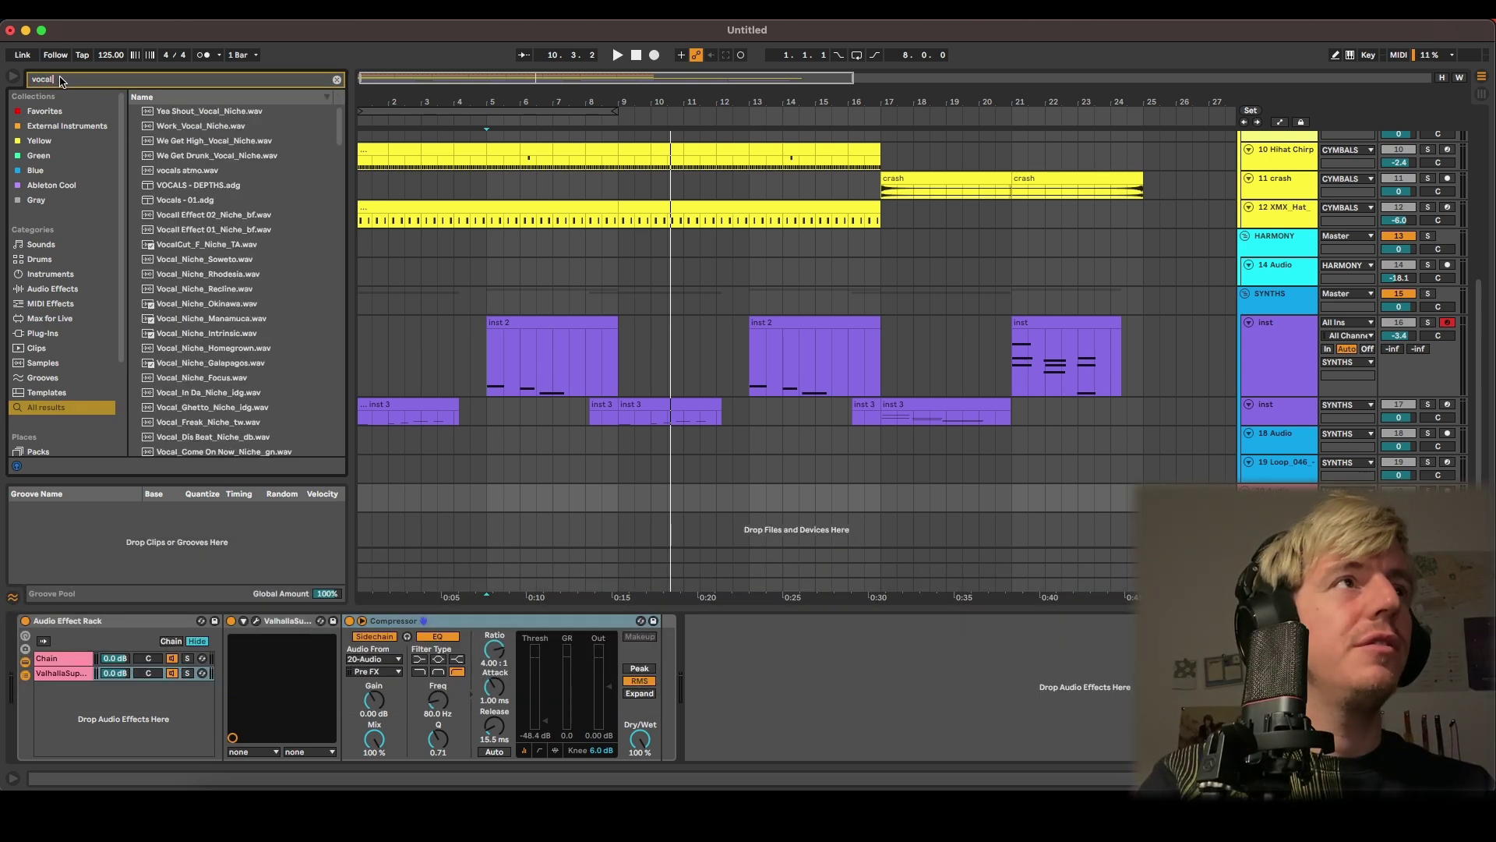
click(44, 363)
scroll(222, 353, up, 1)
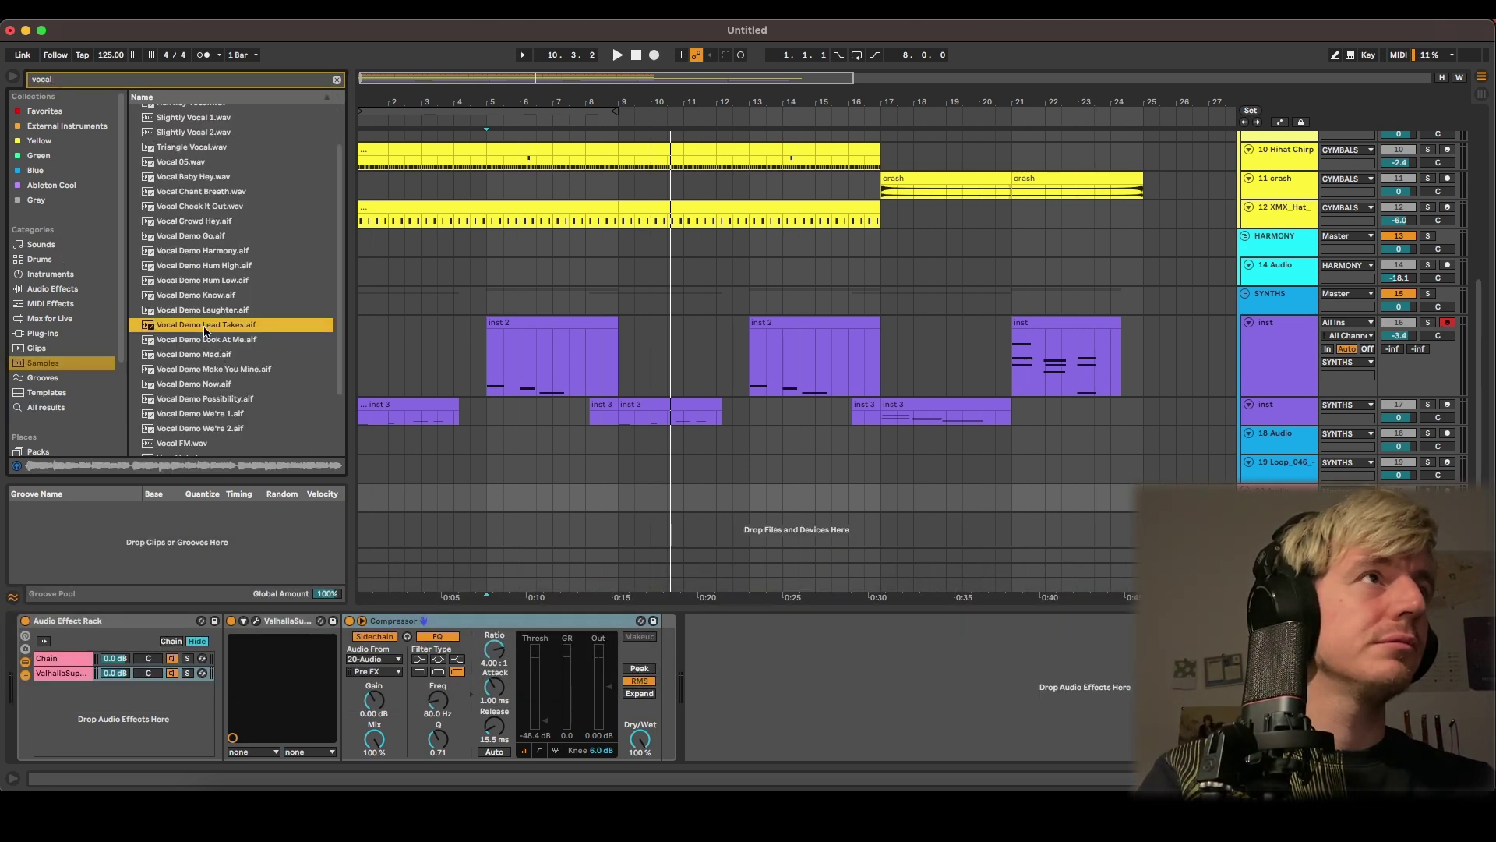
scroll(717, 340, left, 1)
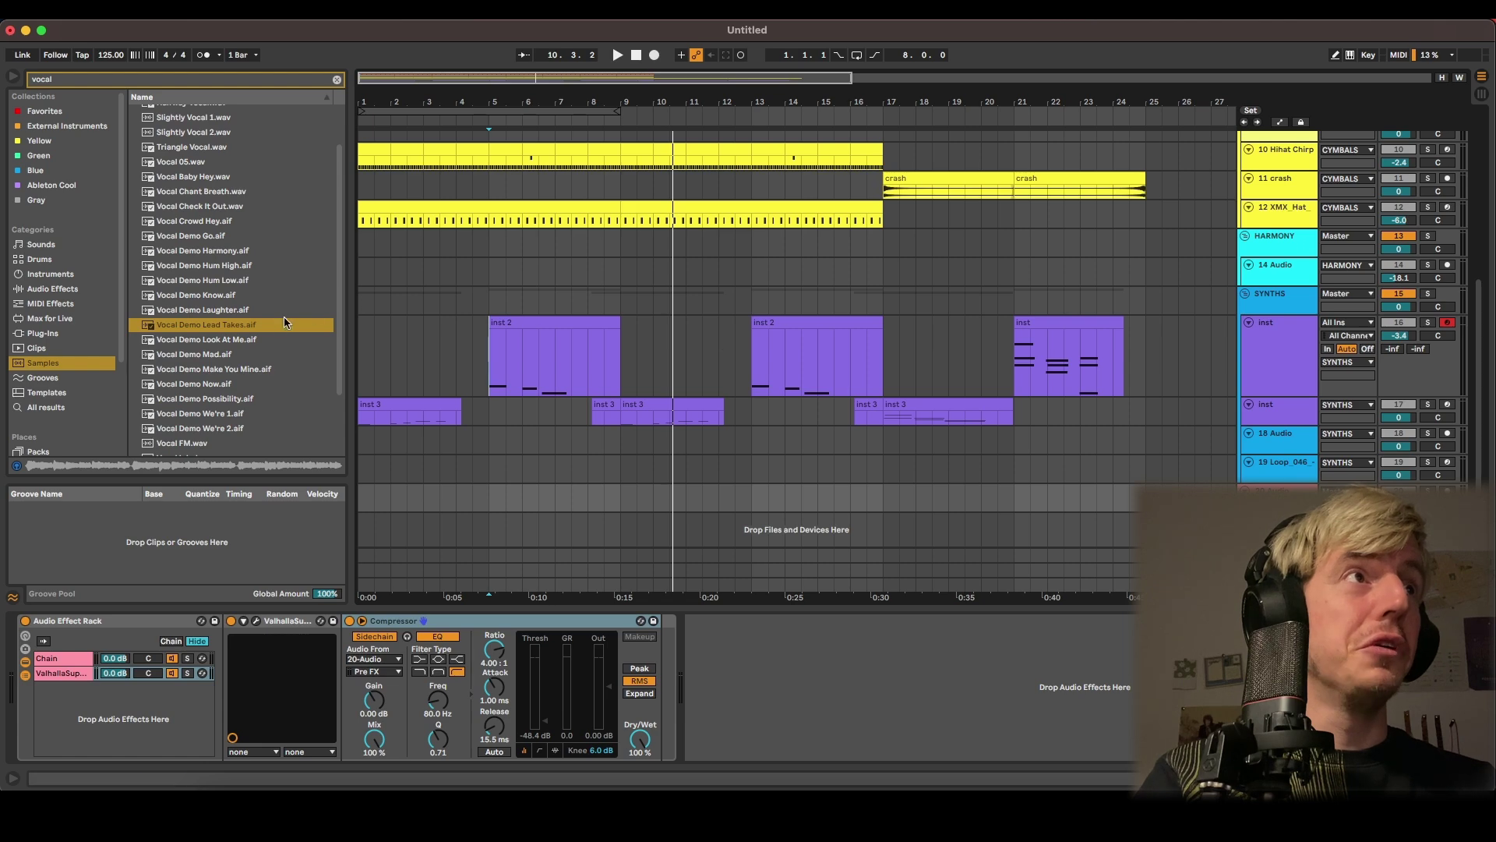
drag(238, 326, 367, 505)
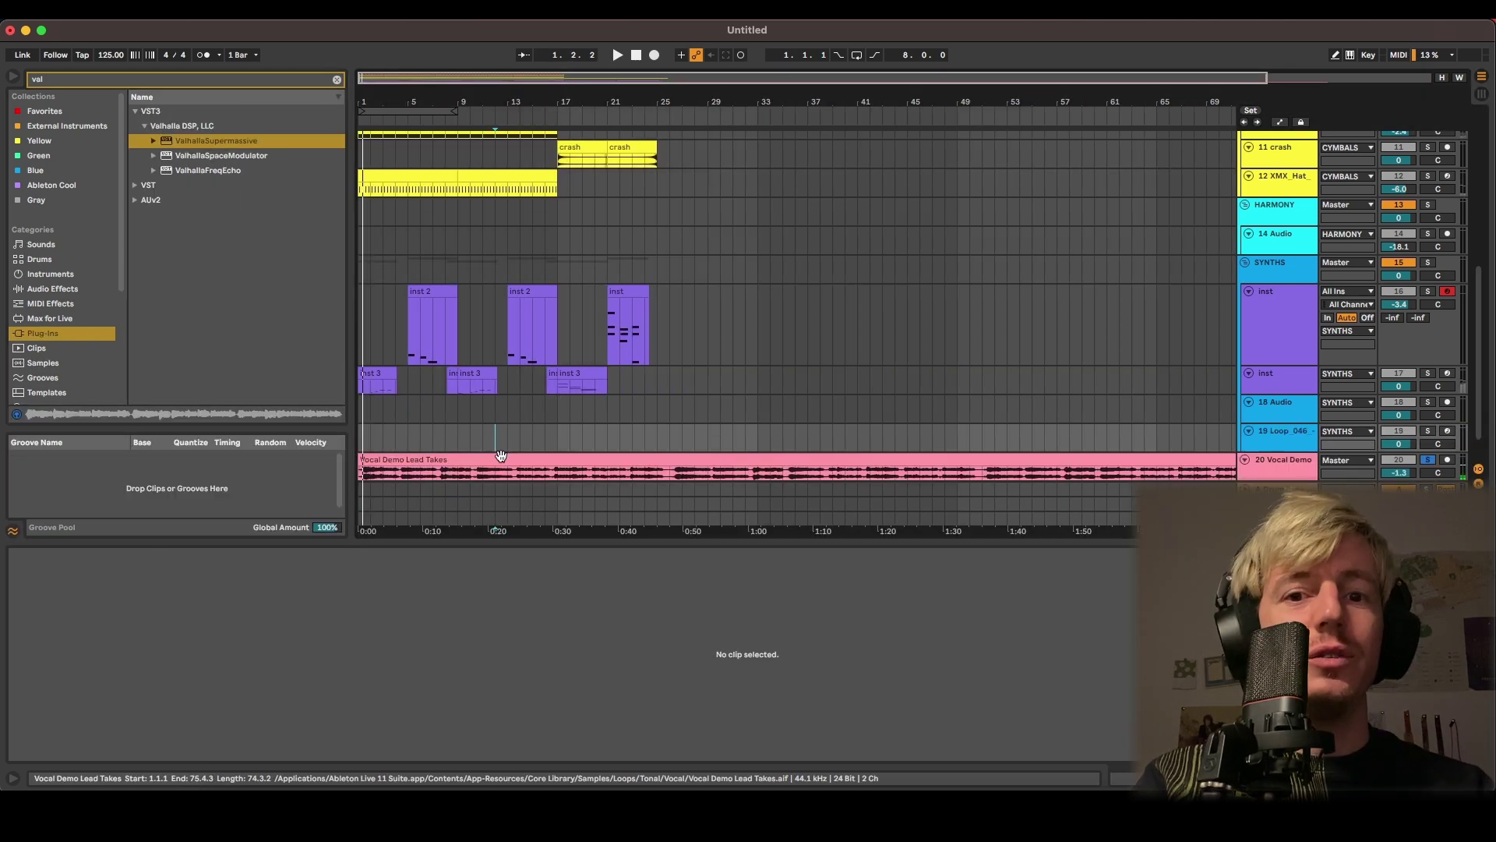
In the Vocal Demo Lead Takes clip, keep Beats warping, set Preserve to 1/16 and turn the transient loop mode off
click(500, 455)
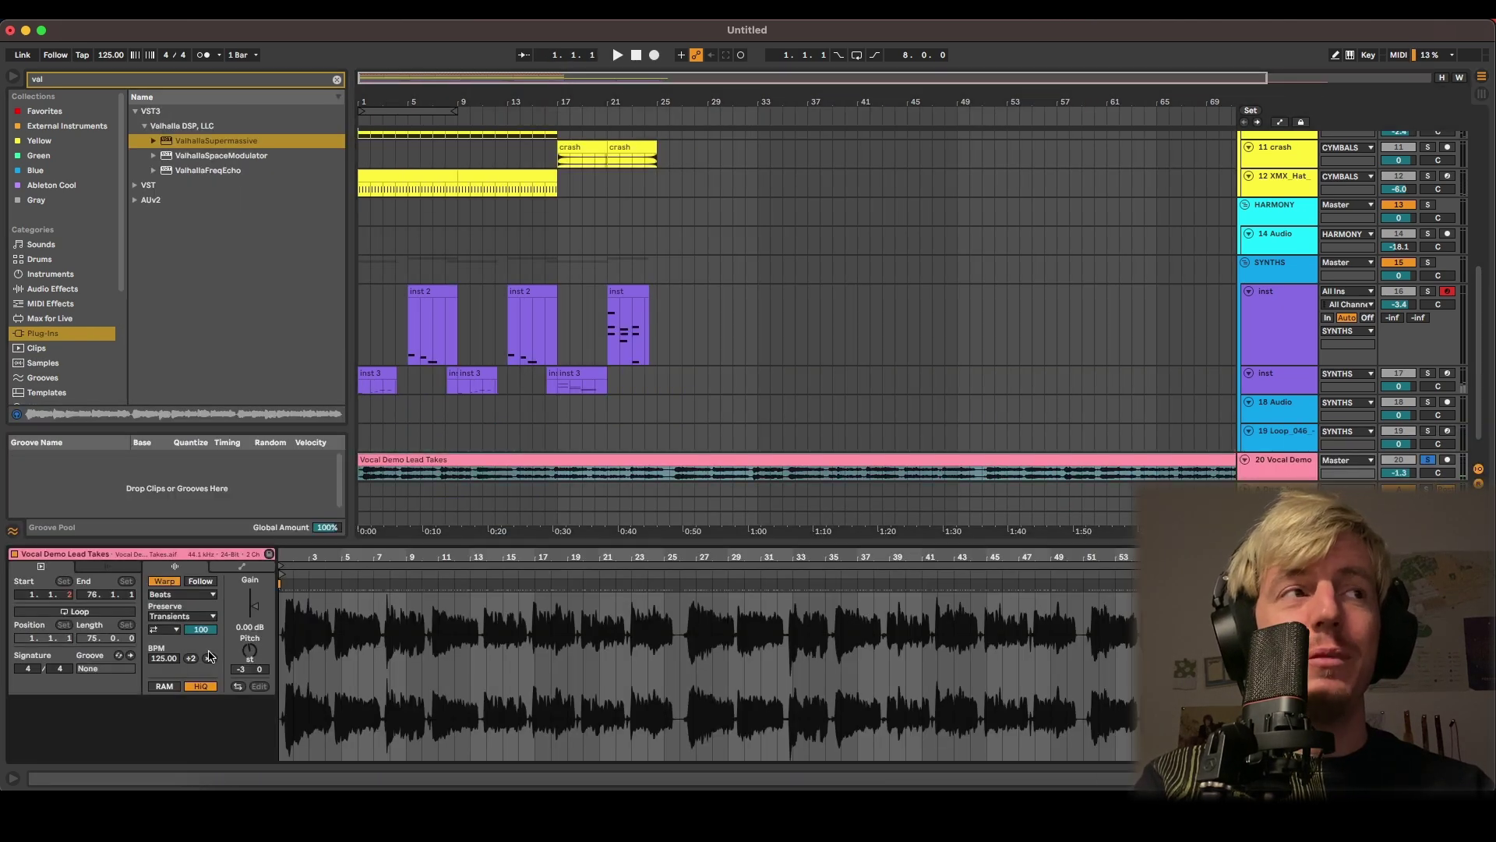
click(171, 595)
click(170, 604)
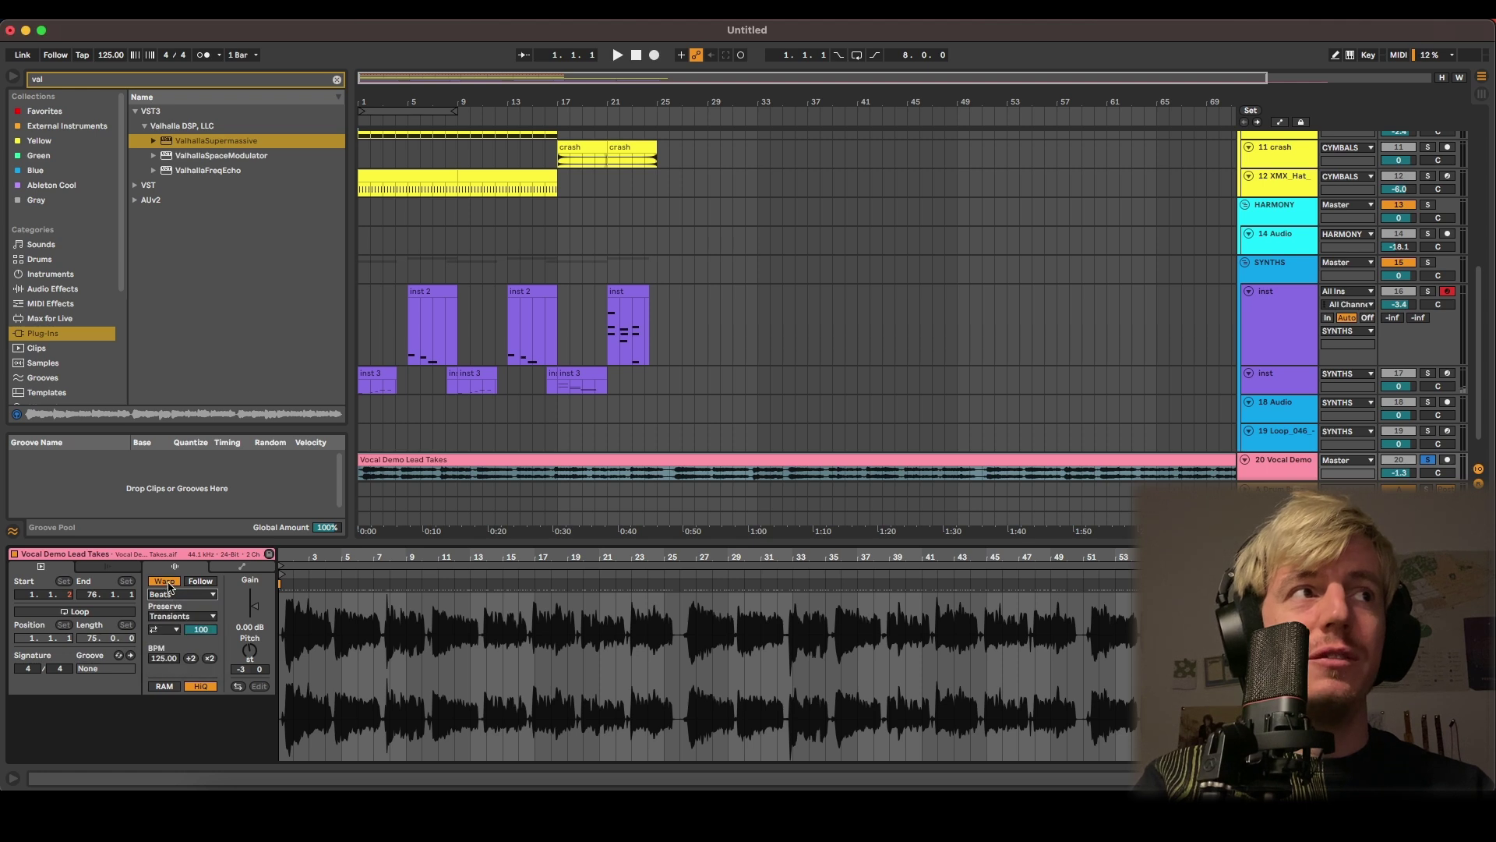
click(176, 616)
click(178, 670)
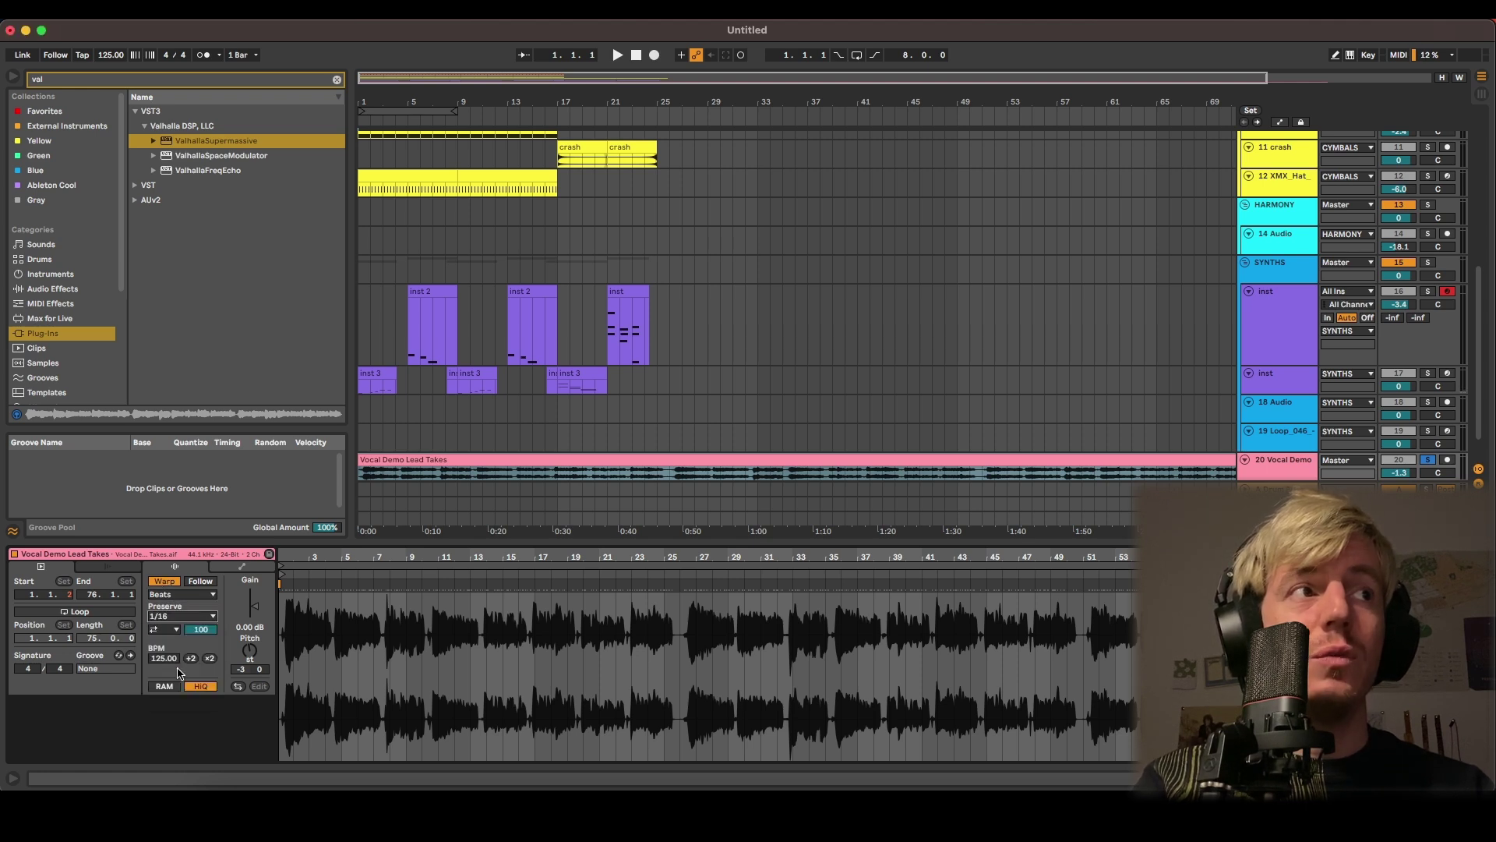
click(156, 633)
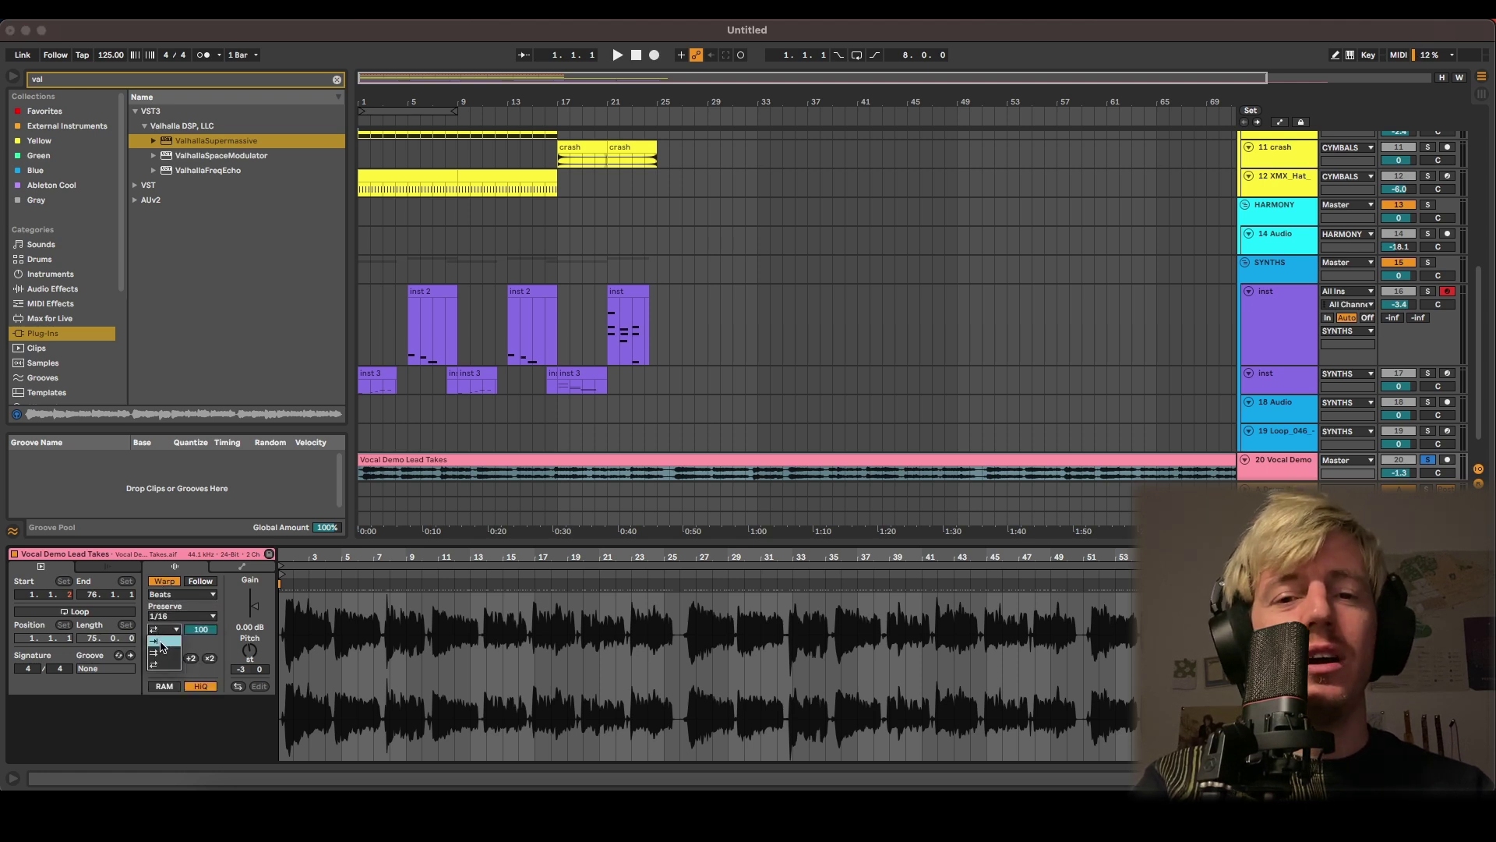
click(163, 645)
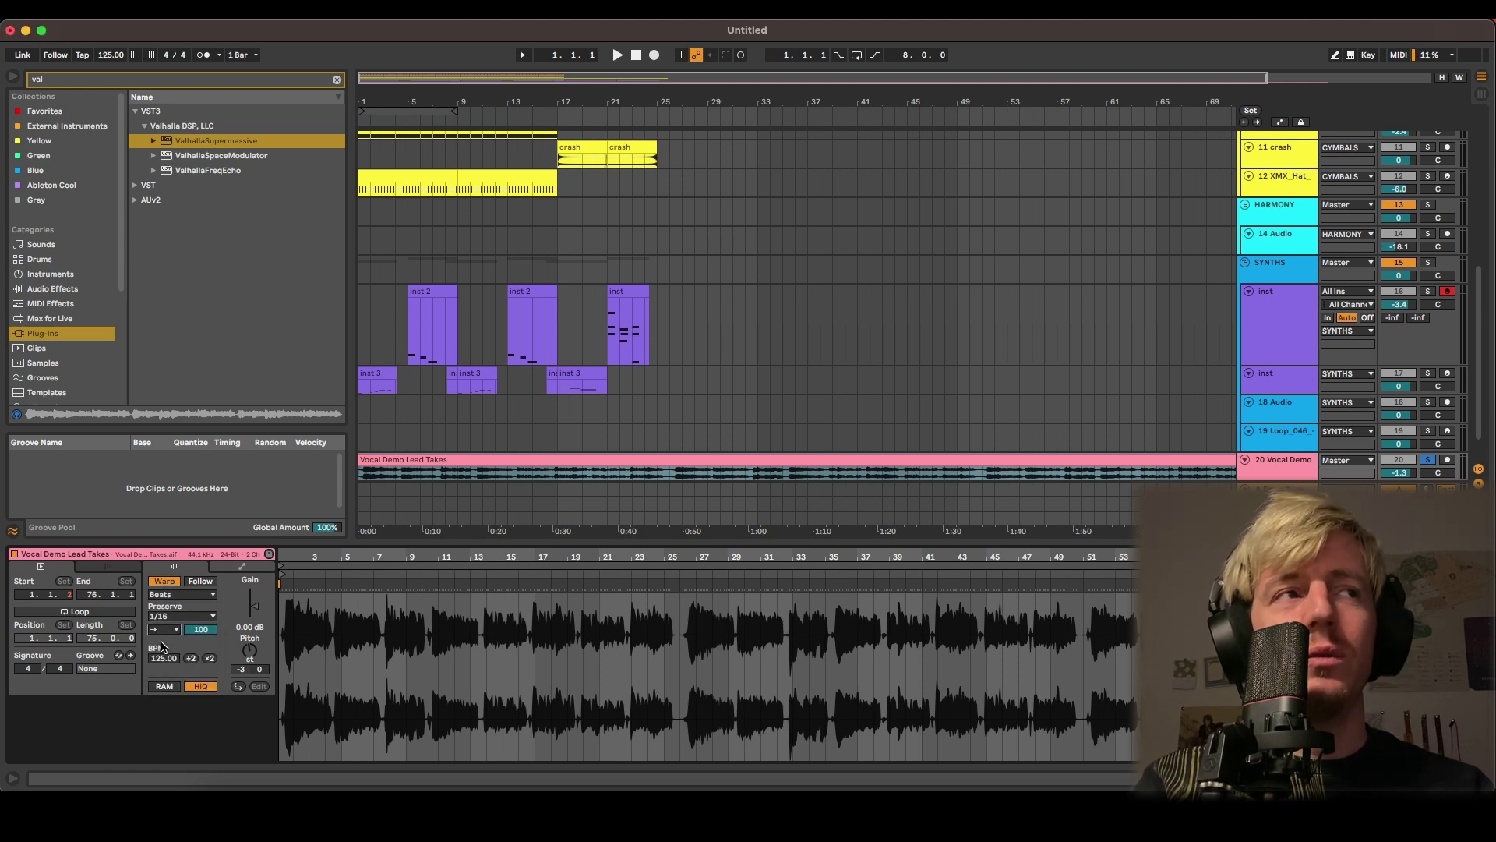
Play the vocal from bar 2 and set its transient envelope to 15, raising it to 28 to adjust the gating
click(369, 477)
key(space)
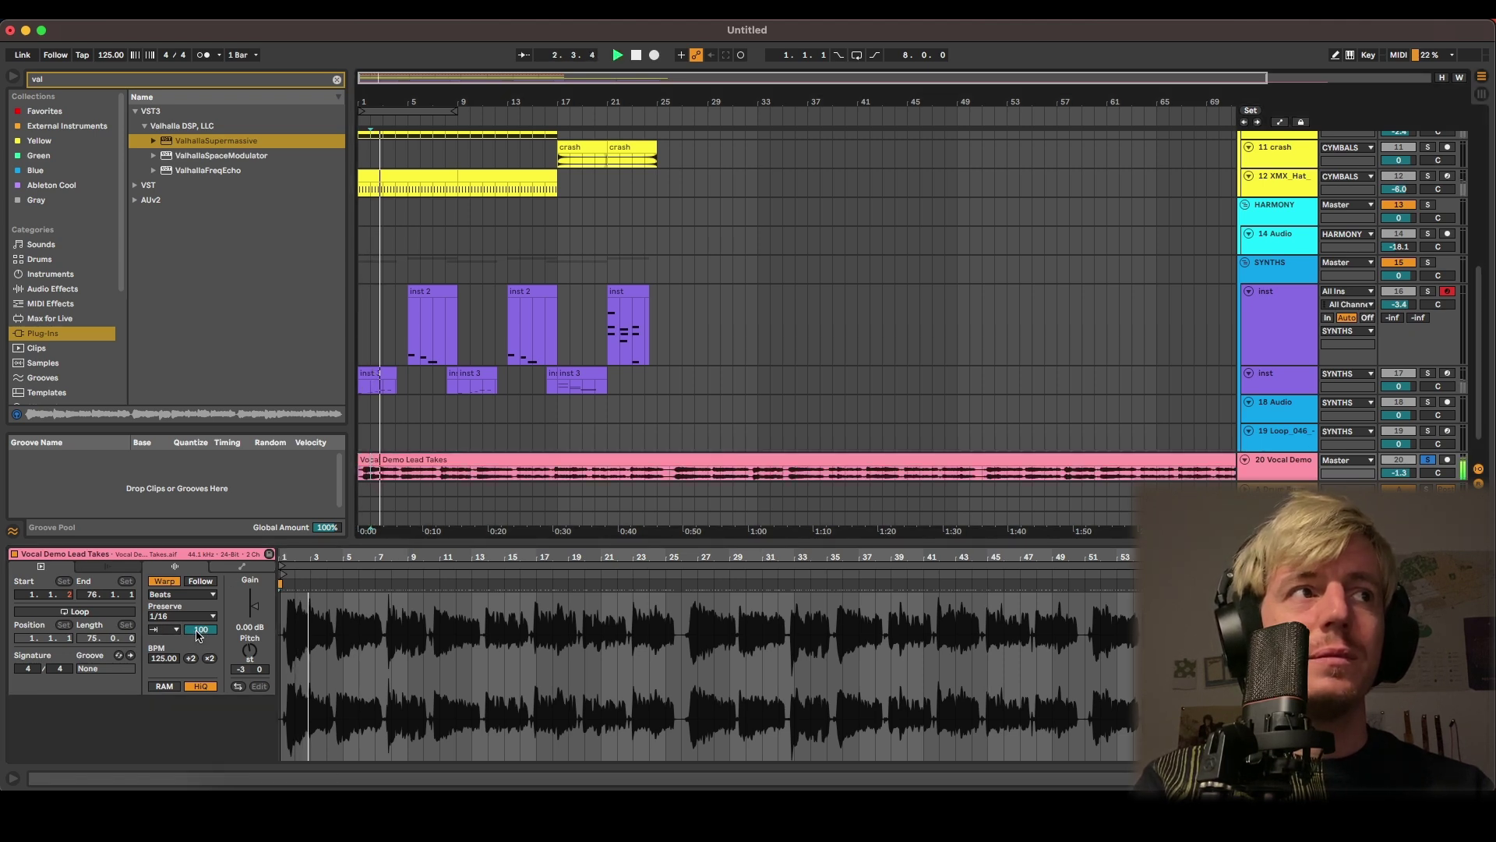
text(15)
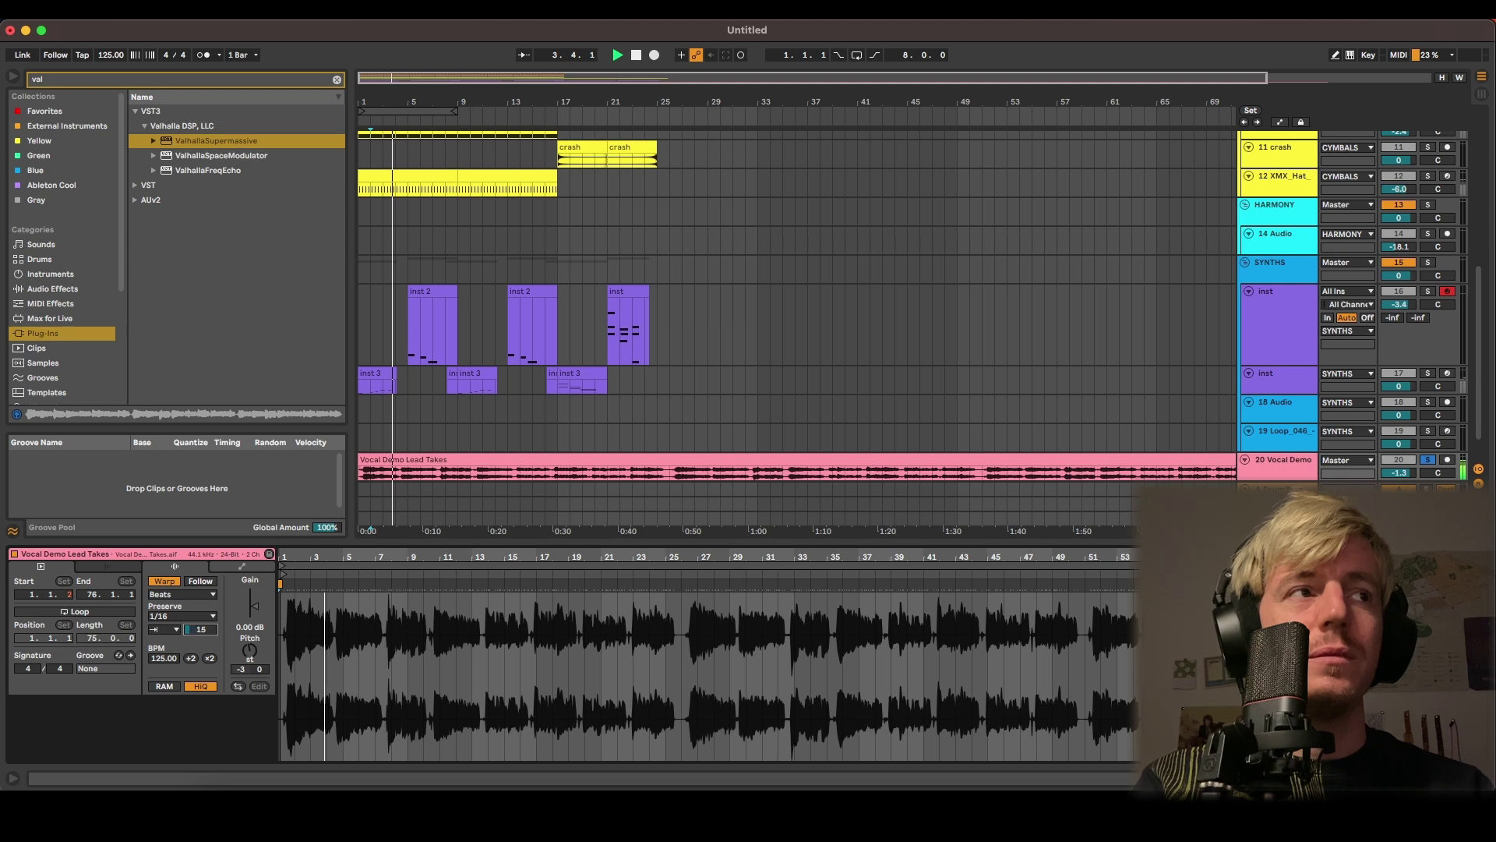
drag(201, 629, 201, 625)
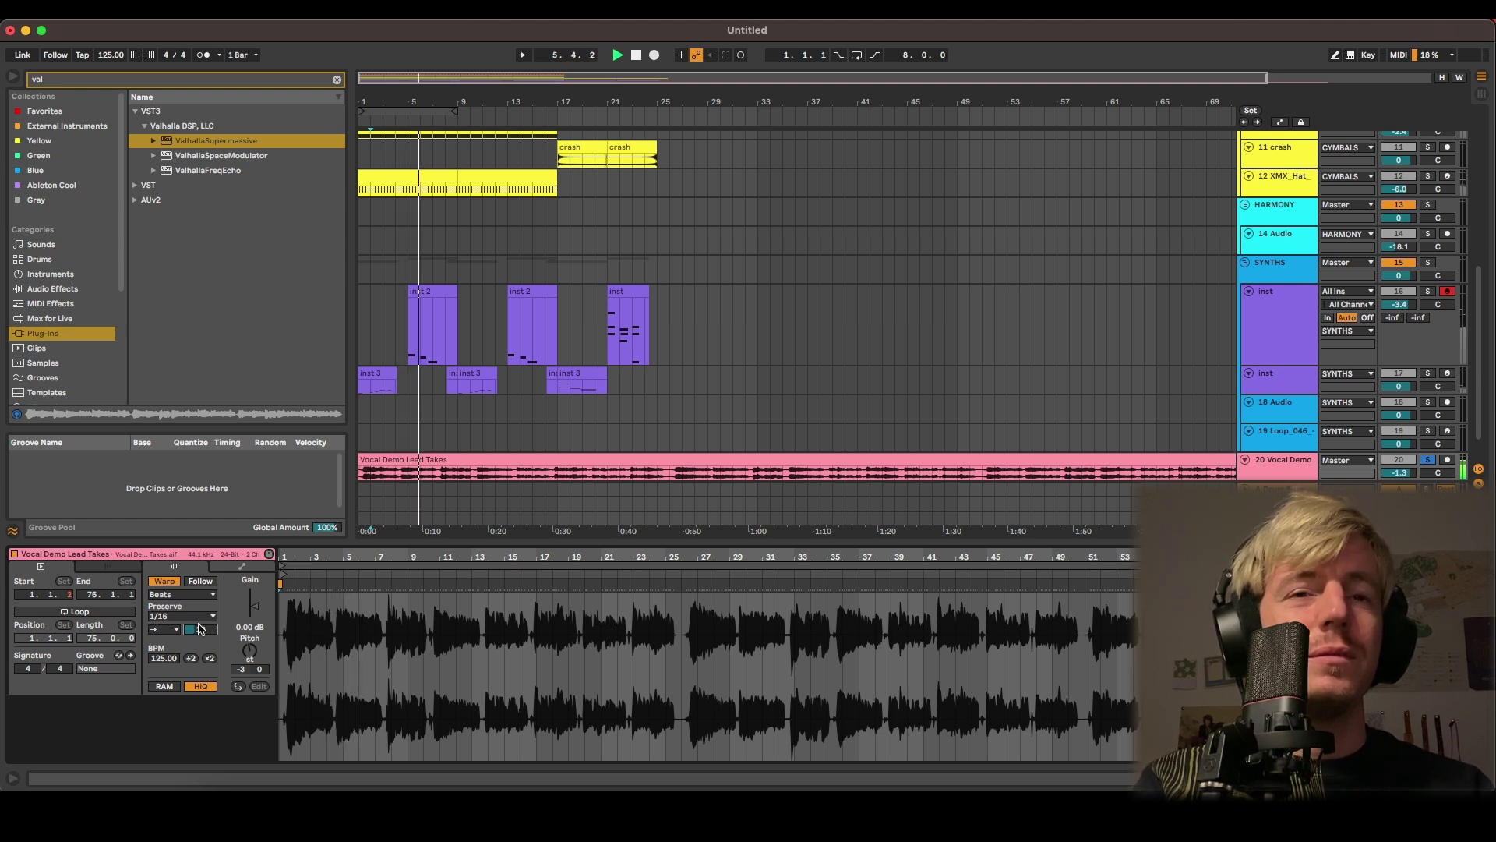
Change the vocal clip's Preserve division to 1/8 and reset the Vocal Demo track's volume to 0 dB
click(179, 615)
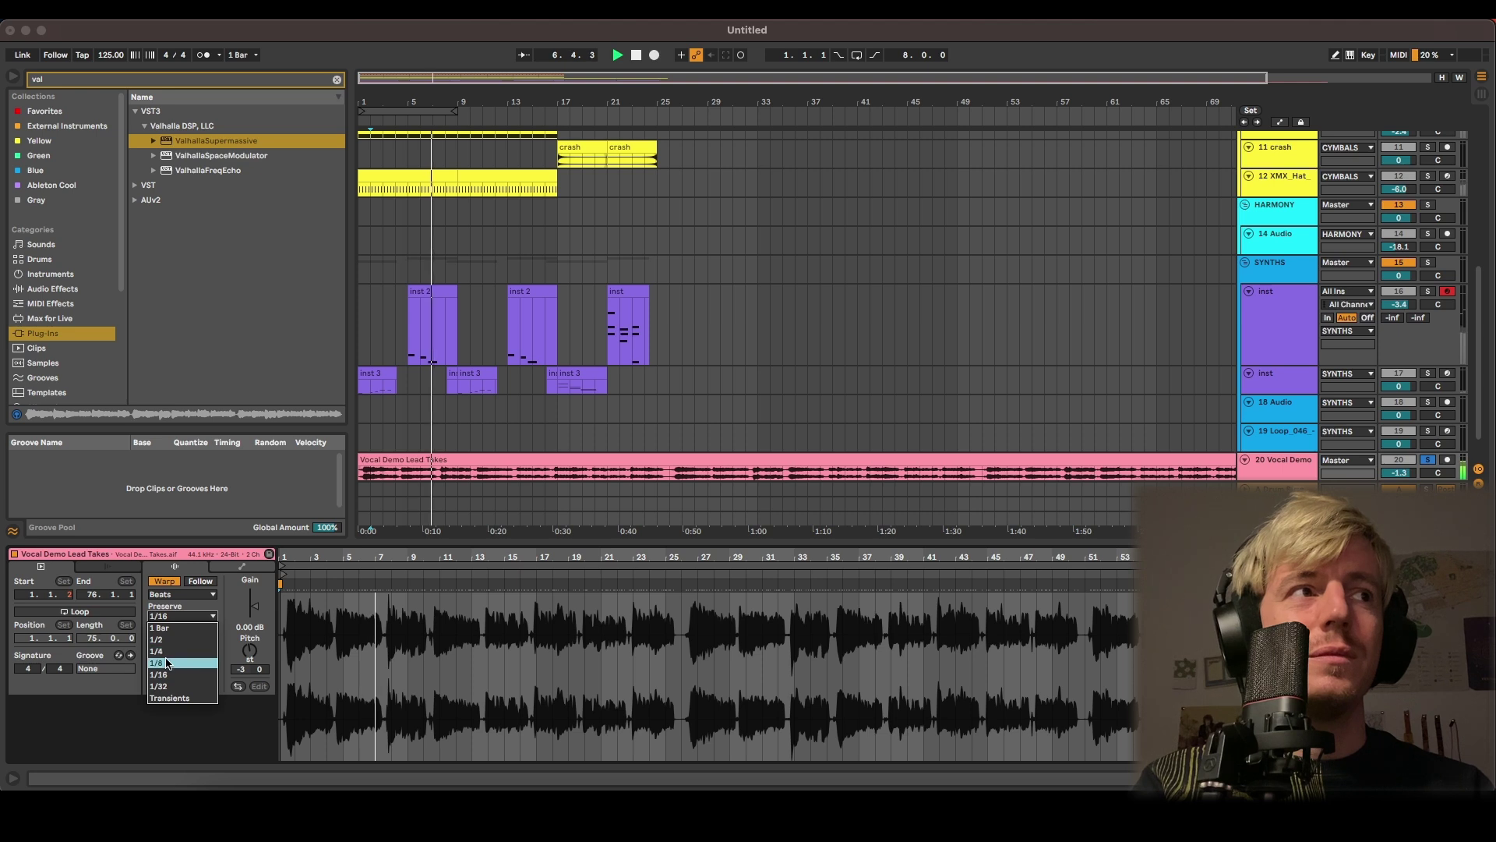
click(167, 663)
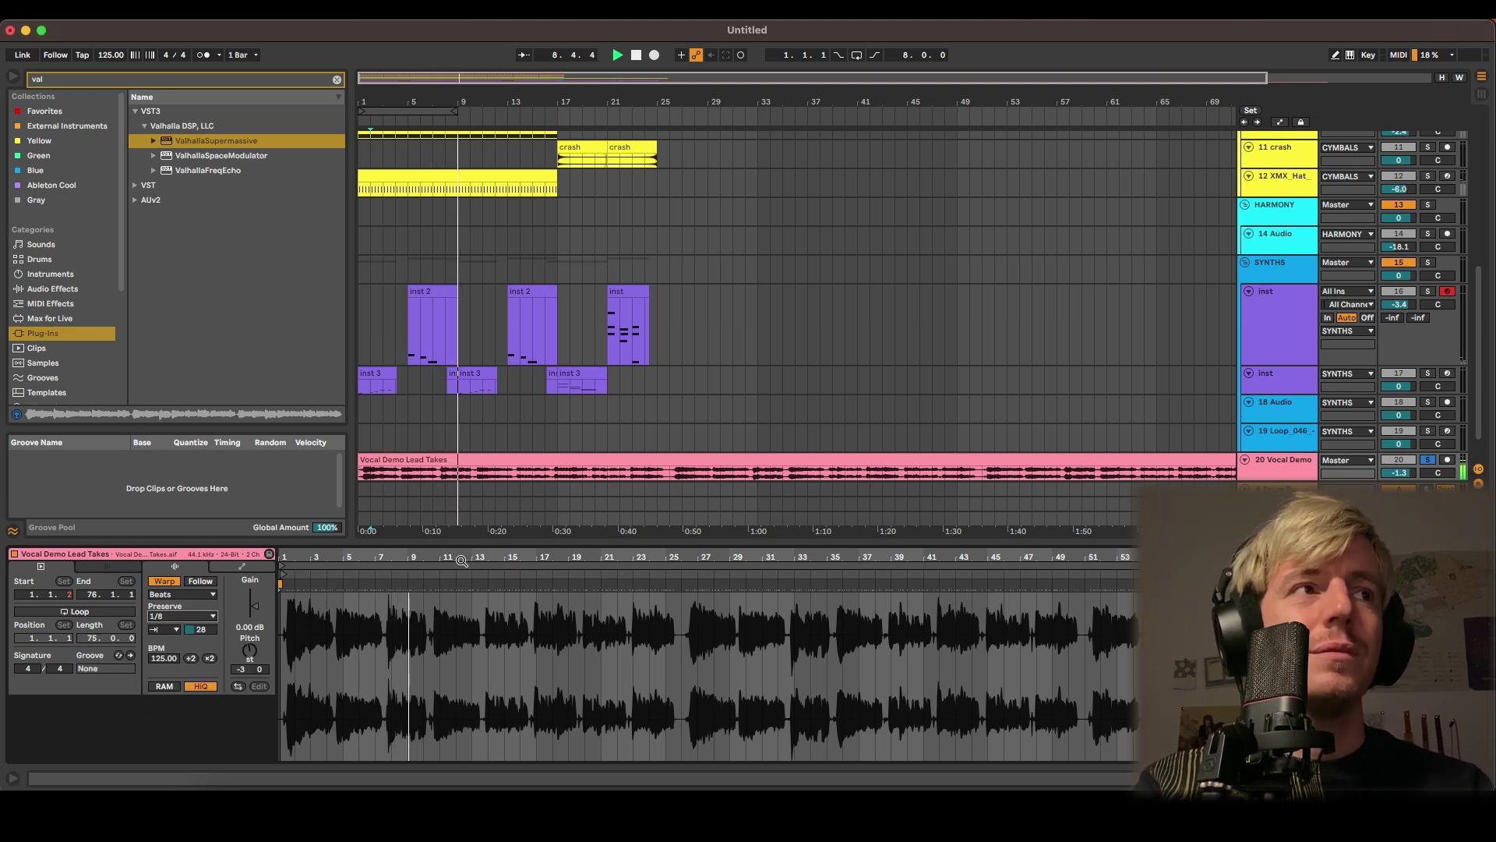
double_click(1410, 473)
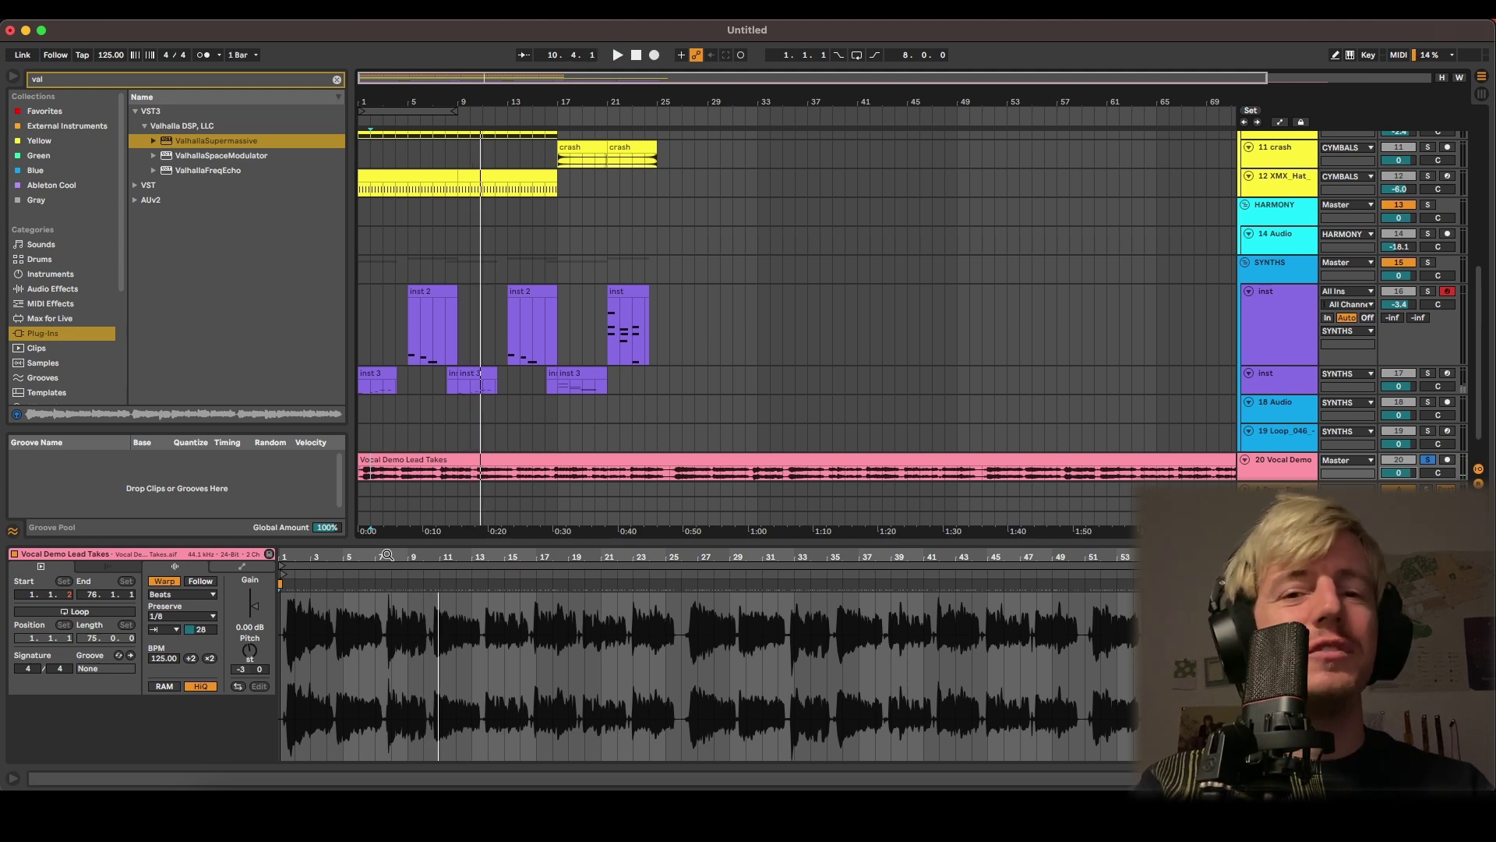
click(211, 615)
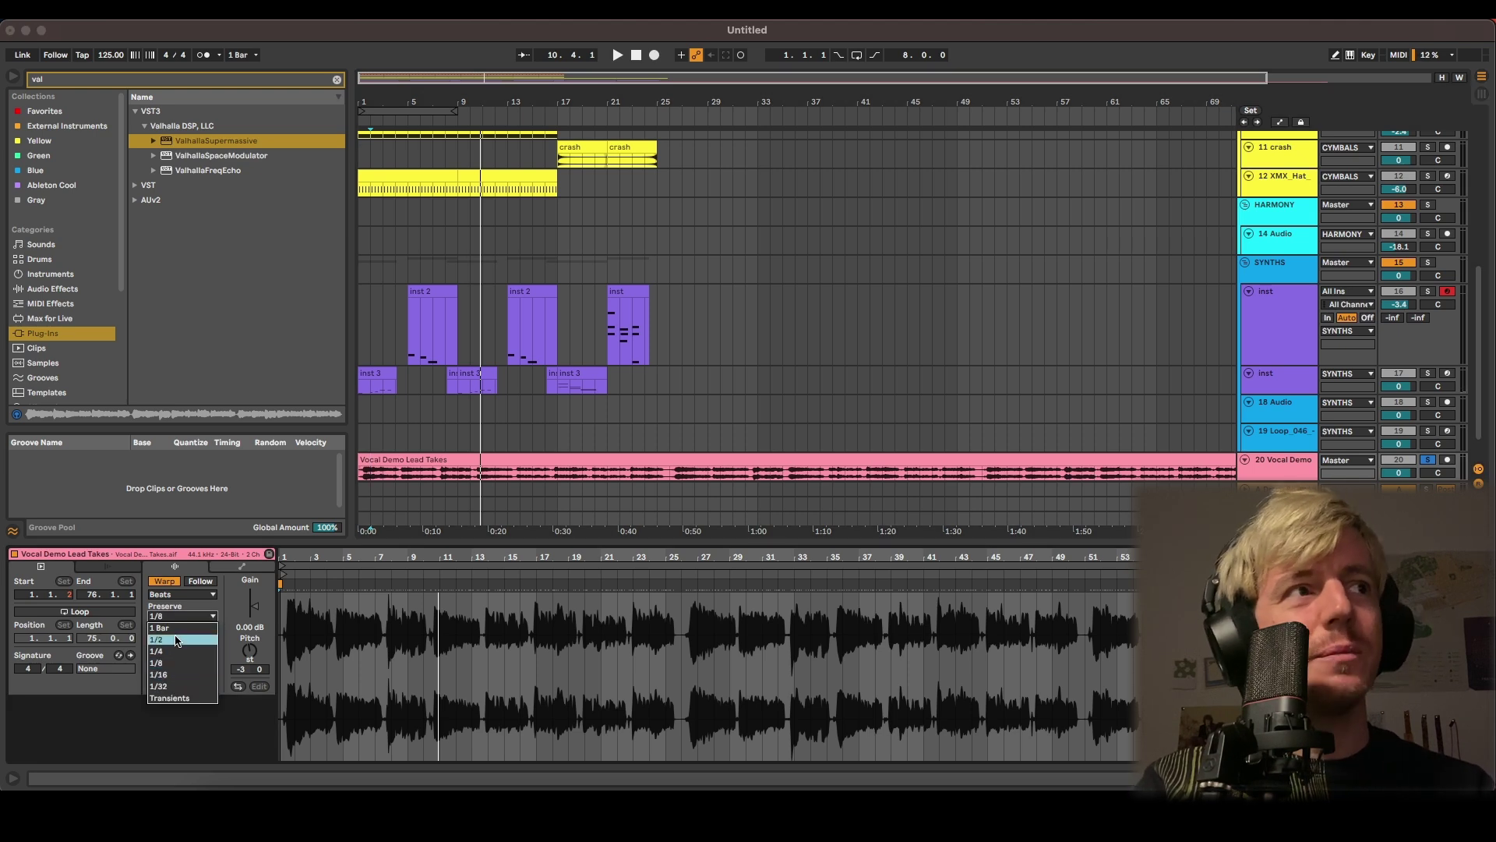
click(200, 614)
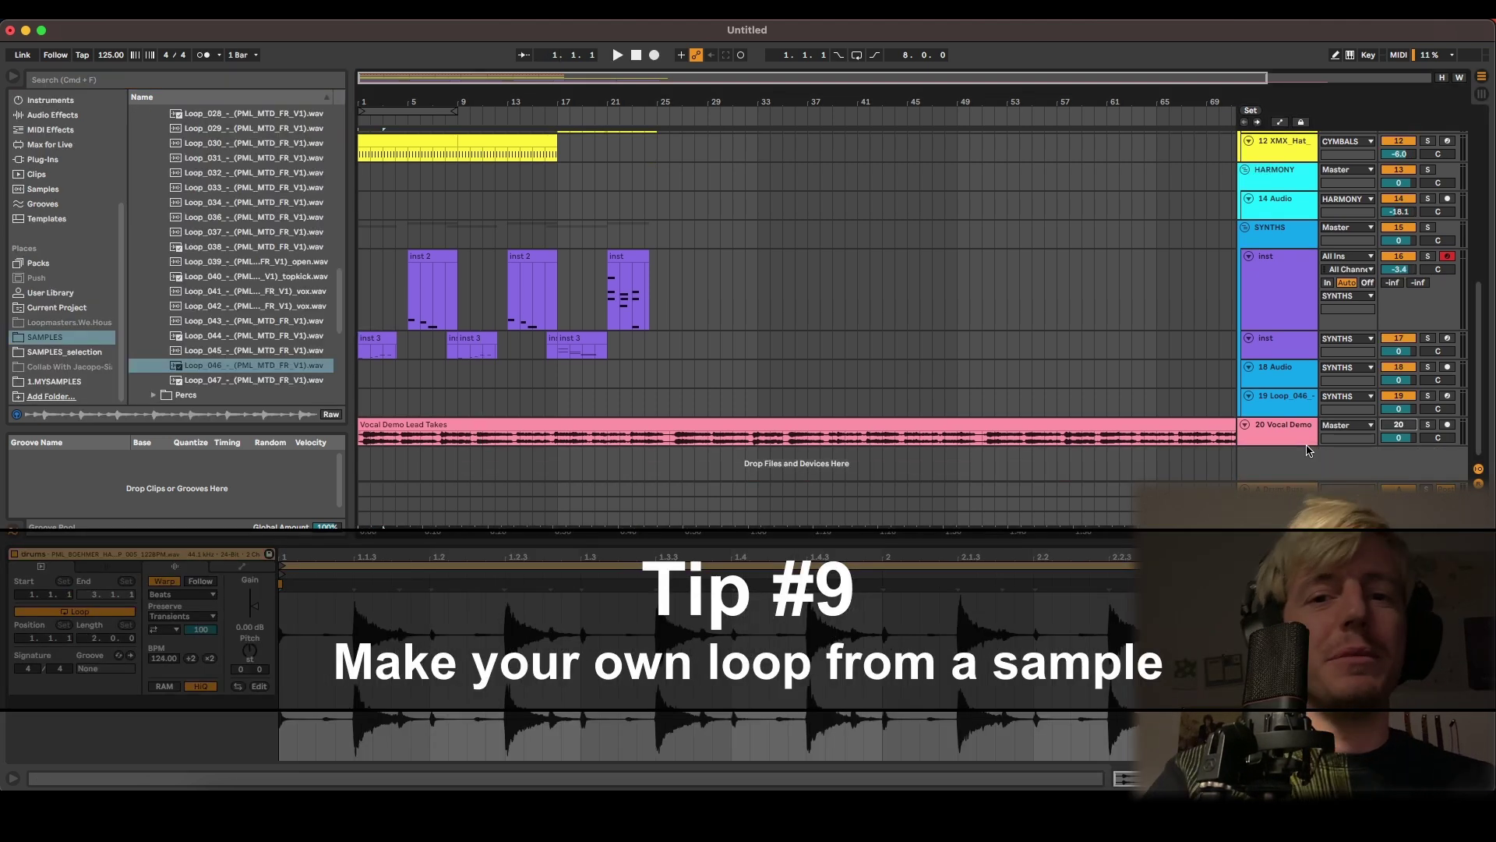
Preview the Loop_046 sample from the SAMPLES folder and insert a new MIDI track below the Vocal Demo track
click(287, 367)
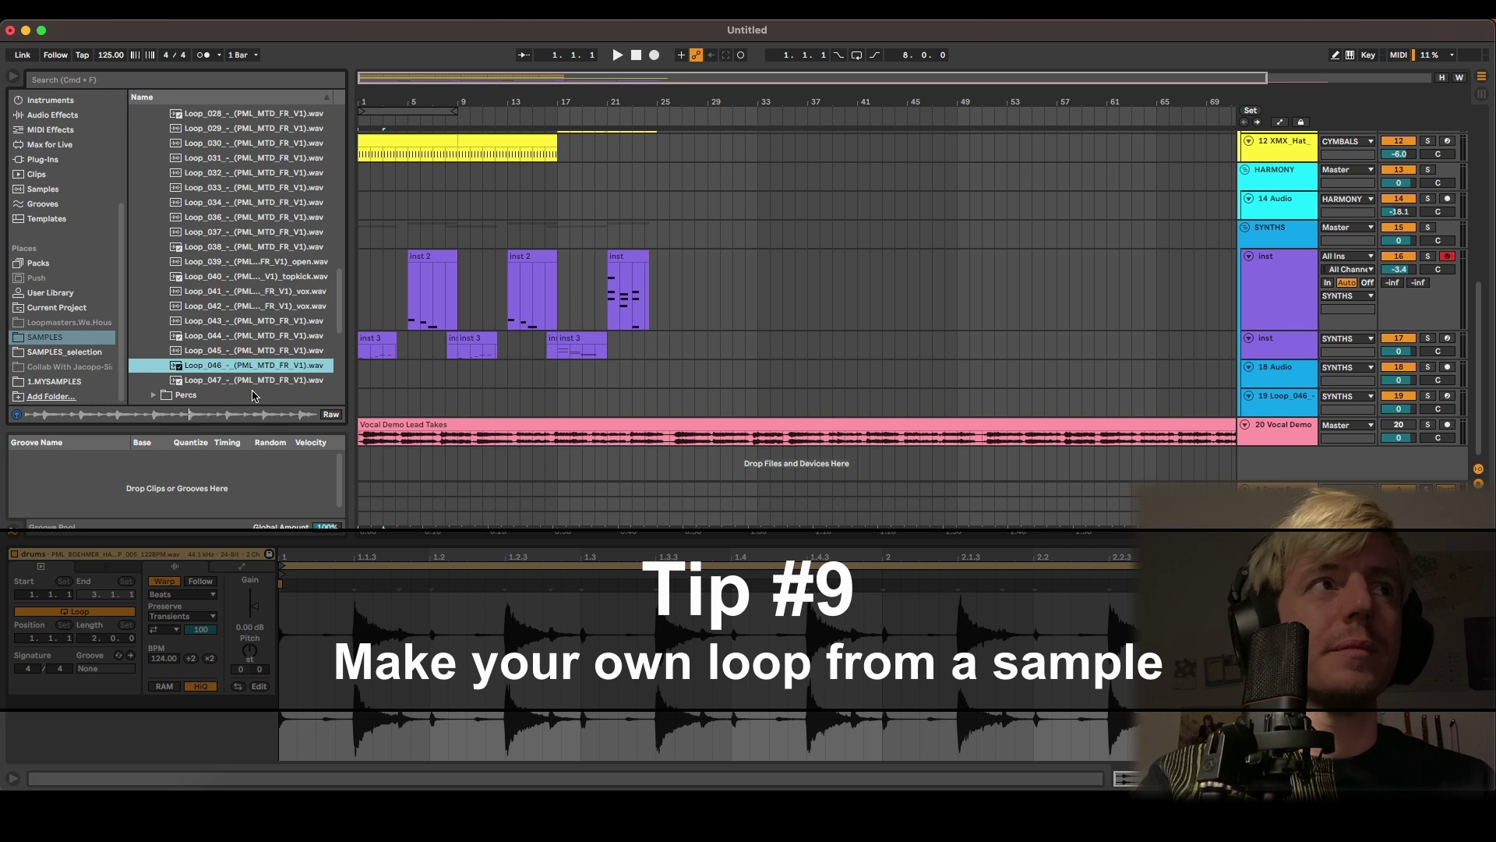
click(1269, 436)
key(super+shift+t)
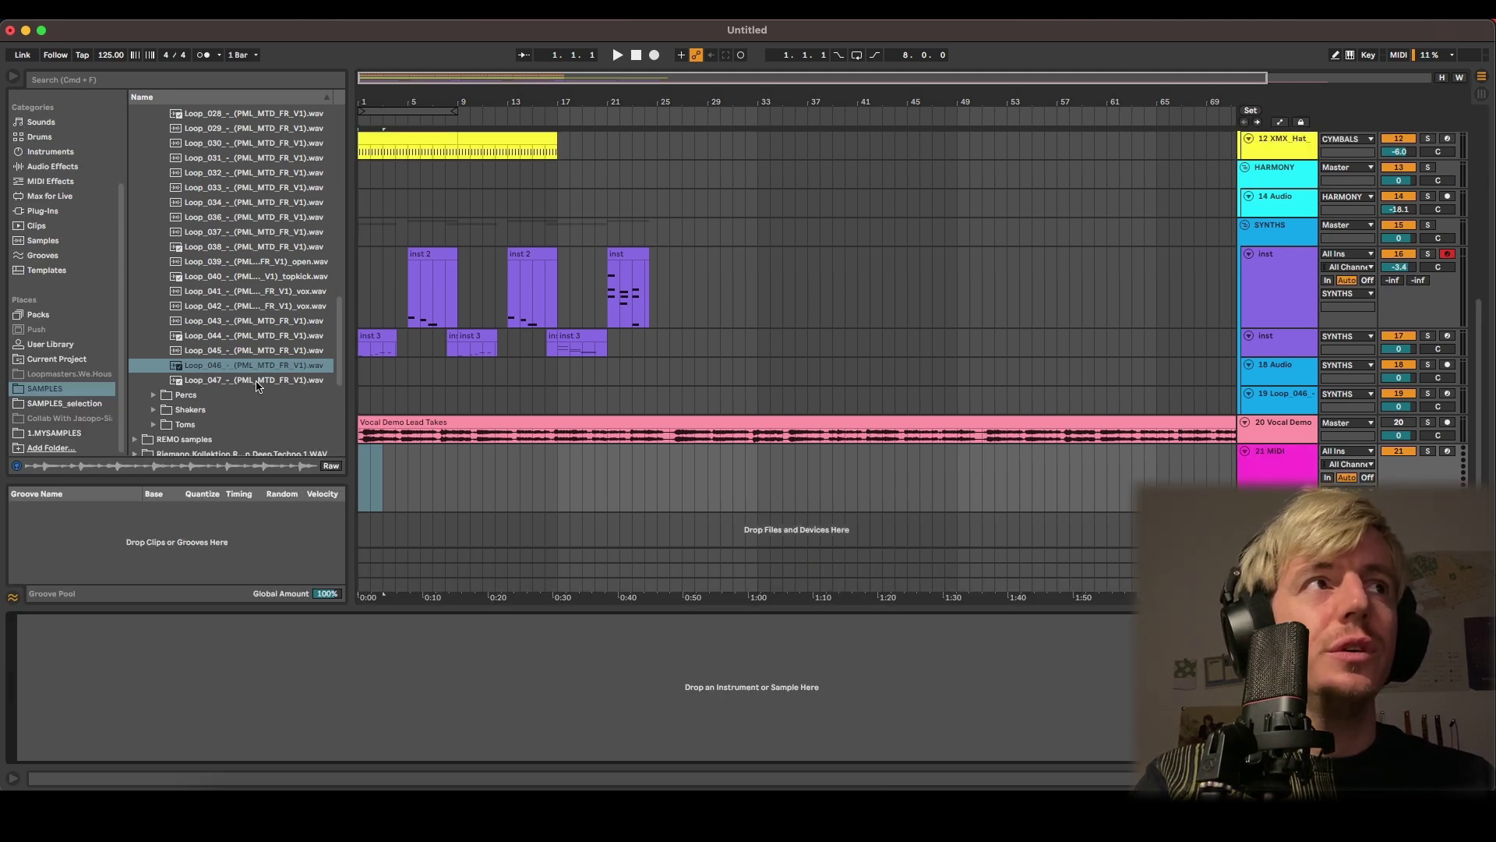
Load the Loop_046 sample into Simpler on the new MIDI track and switch it to Slice mode
drag(254, 373, 326, 674)
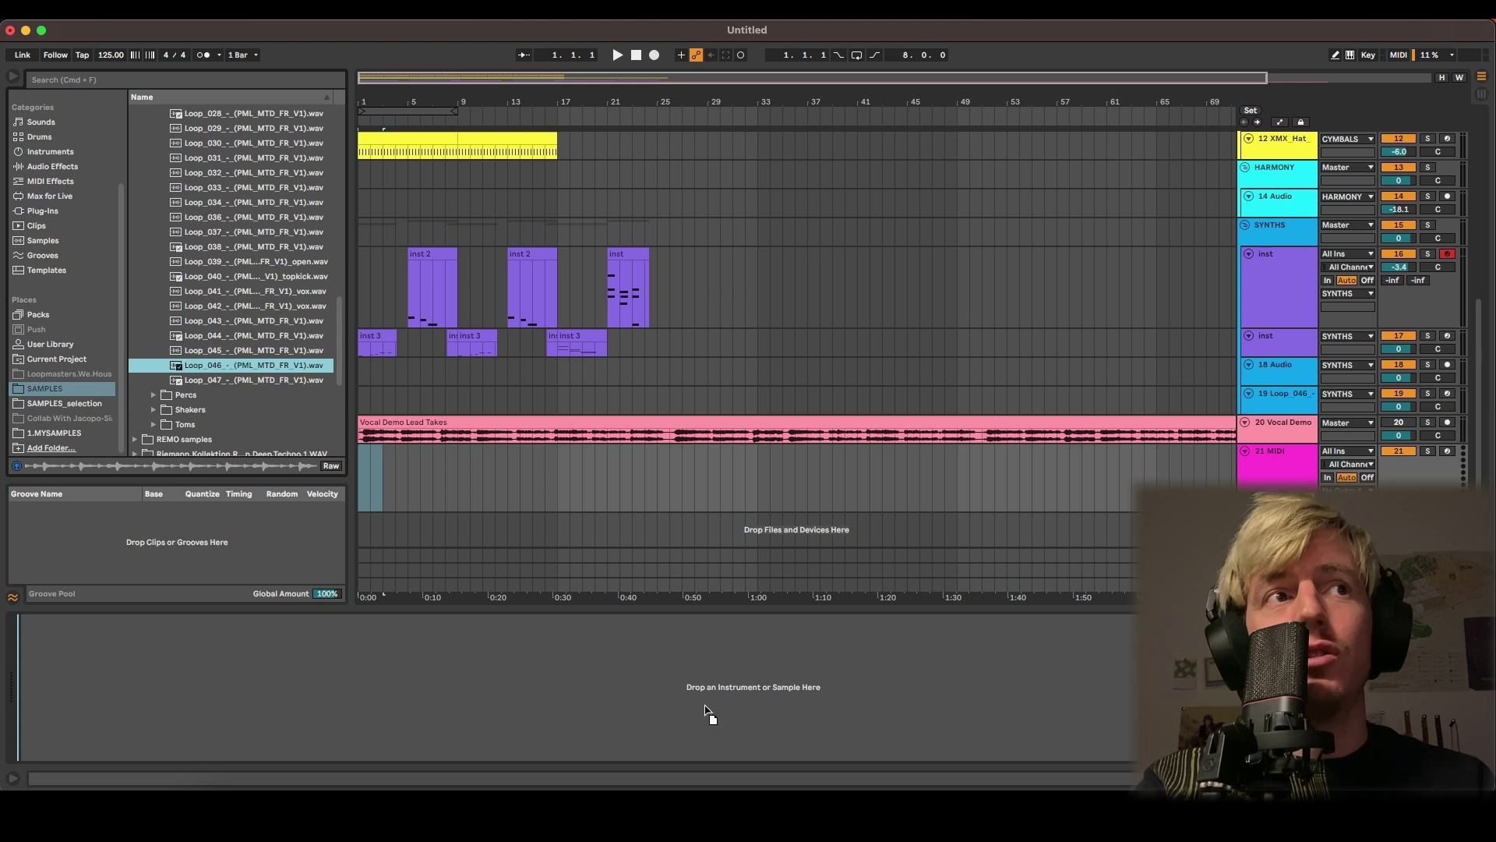
drag(768, 723, 647, 727)
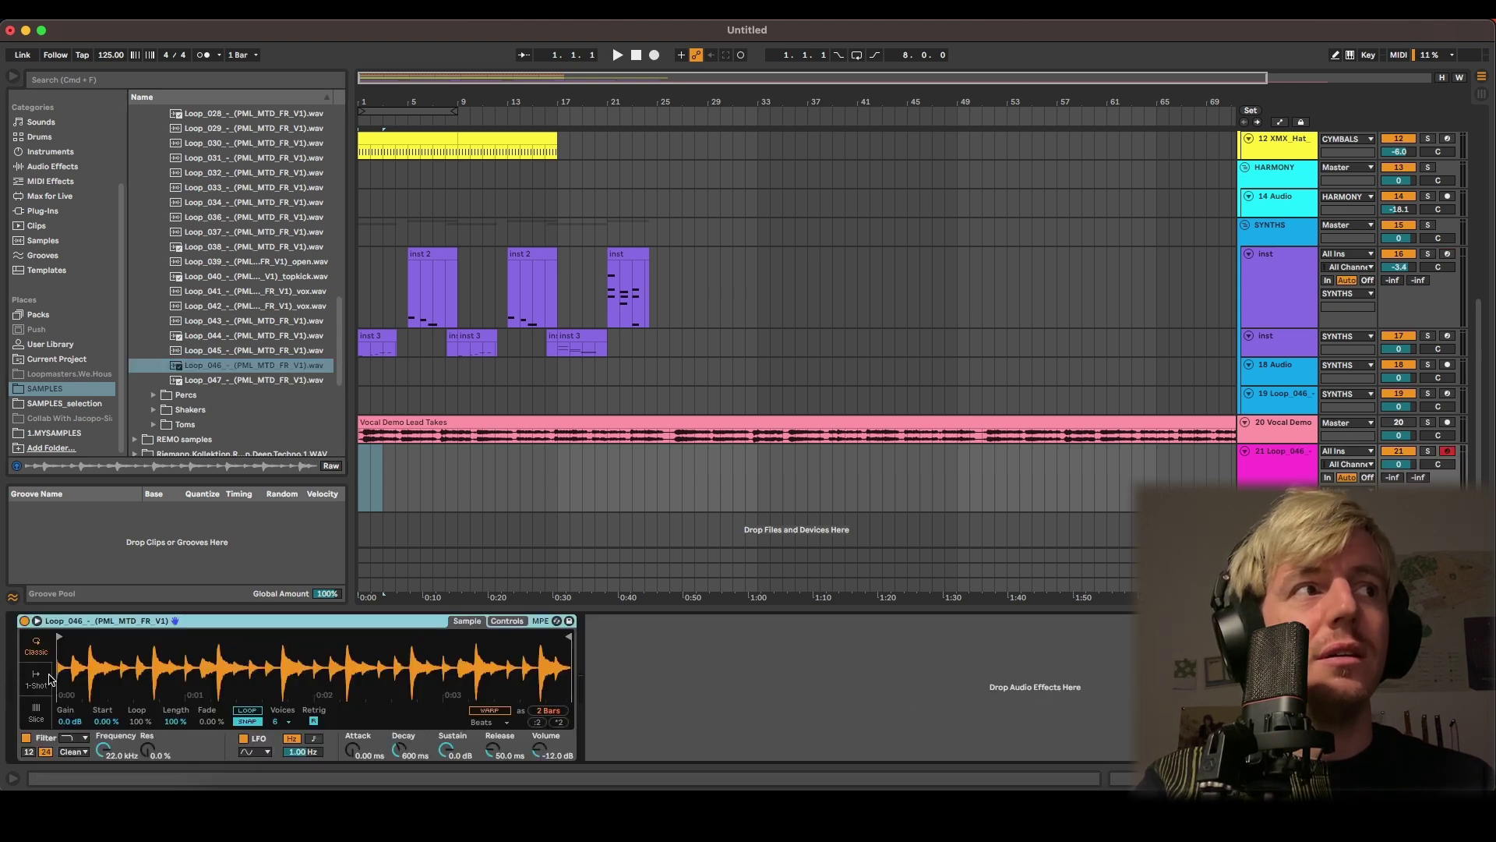
click(33, 712)
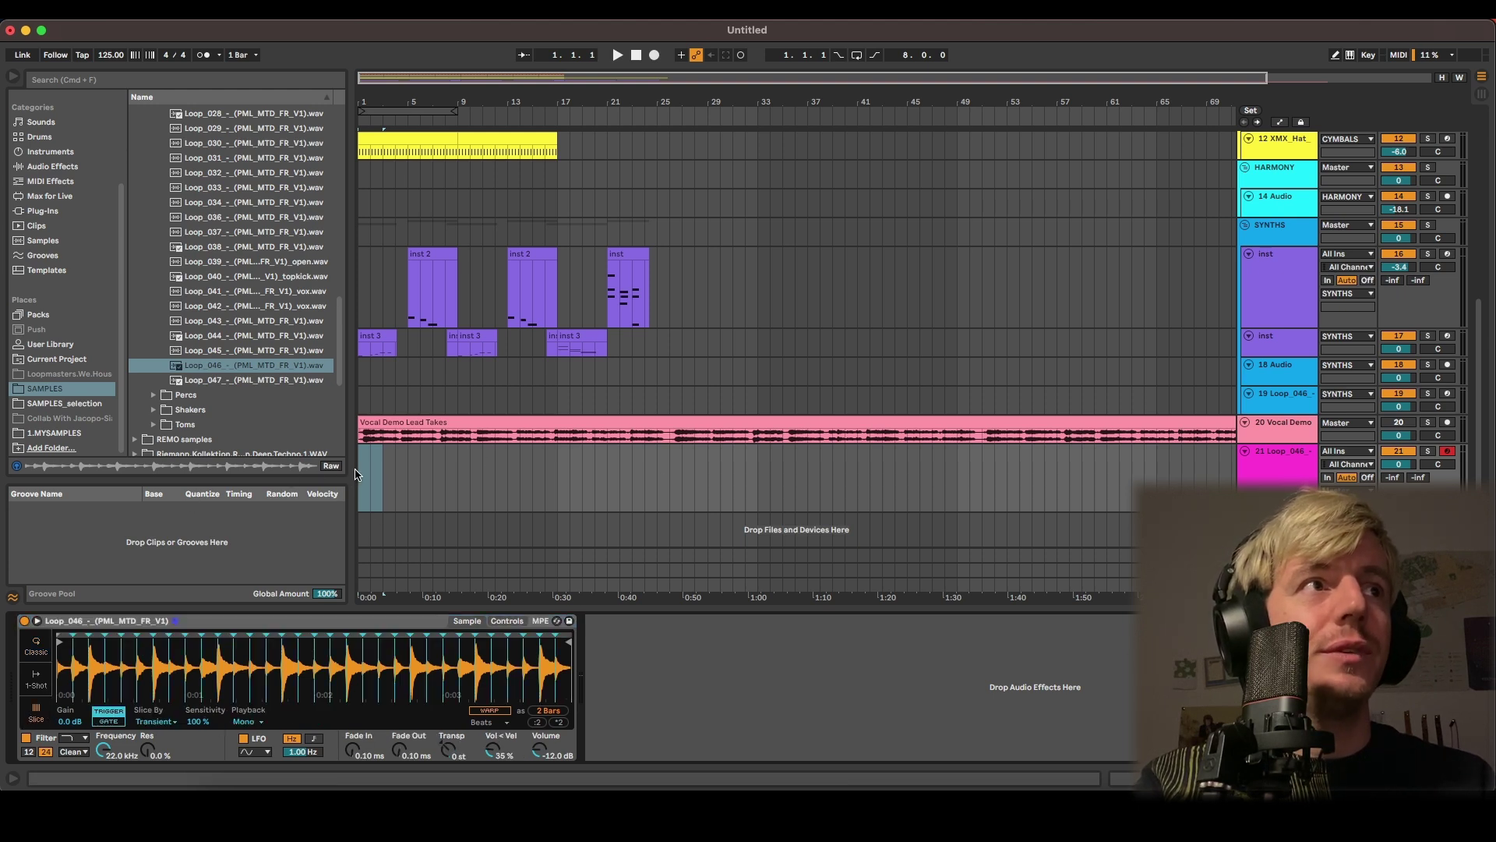
Create an empty four-bar MIDI clip from bar 1 to bar 5 on the Loop_046 track
click(377, 472)
drag(406, 472, 351, 474)
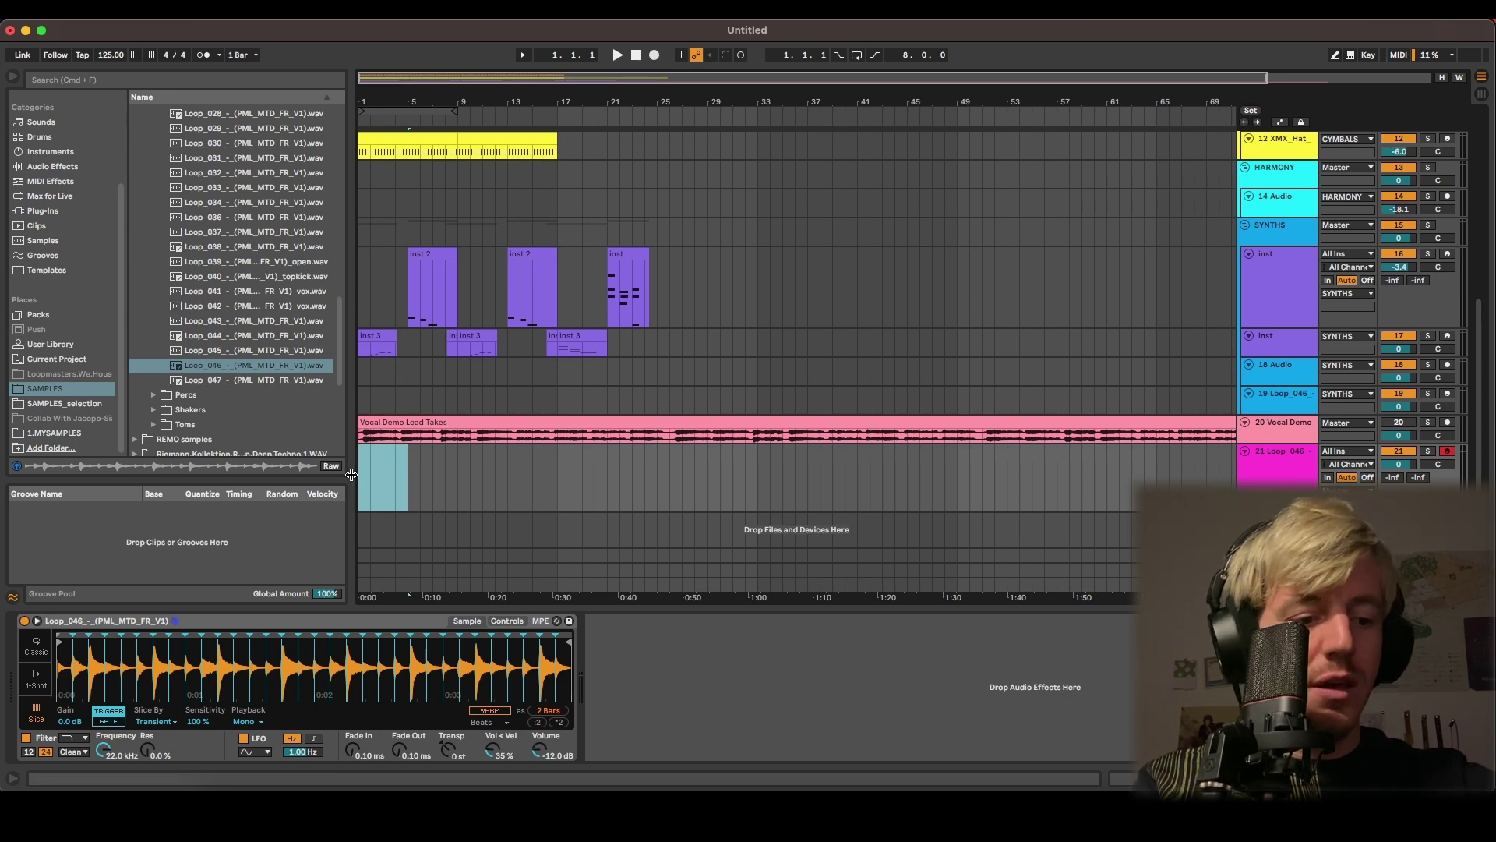
key(super+shift+m)
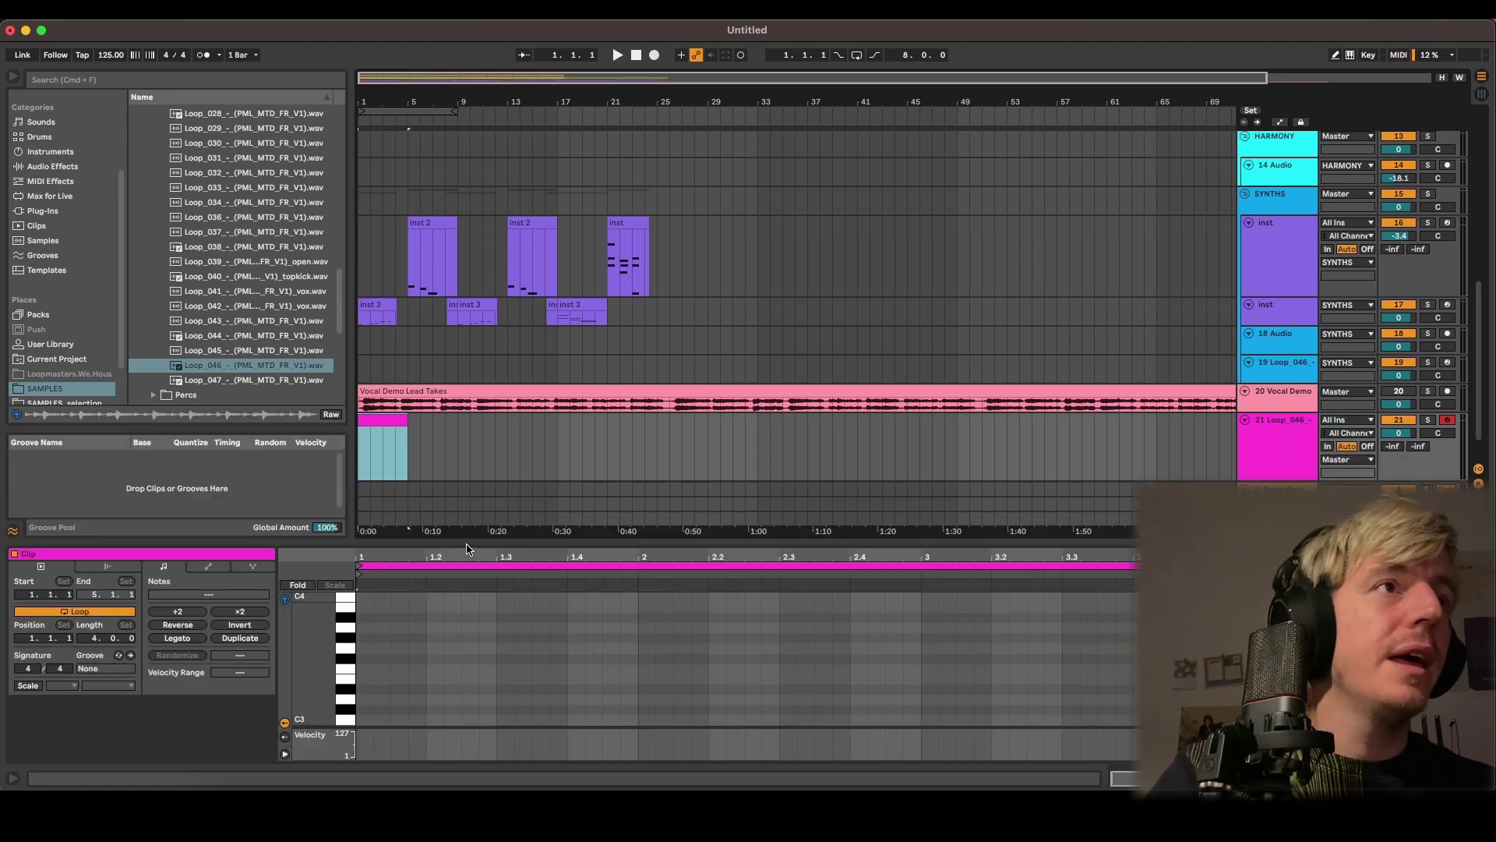
Enlarge the clip's note editor and audition the sample slices down the piano keys
drag(469, 544, 471, 461)
click(358, 526)
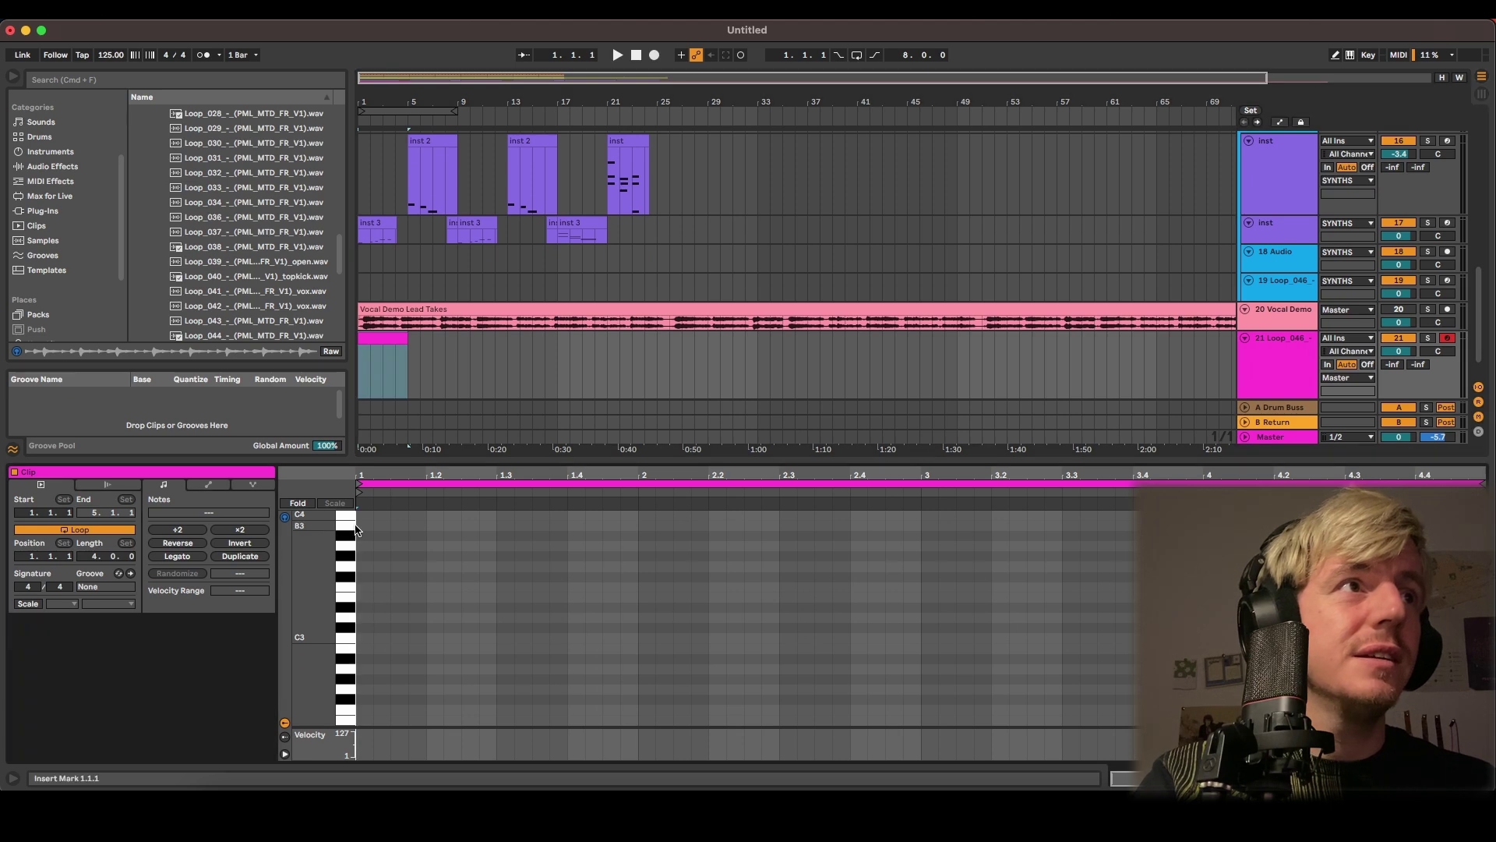
drag(350, 546, 341, 713)
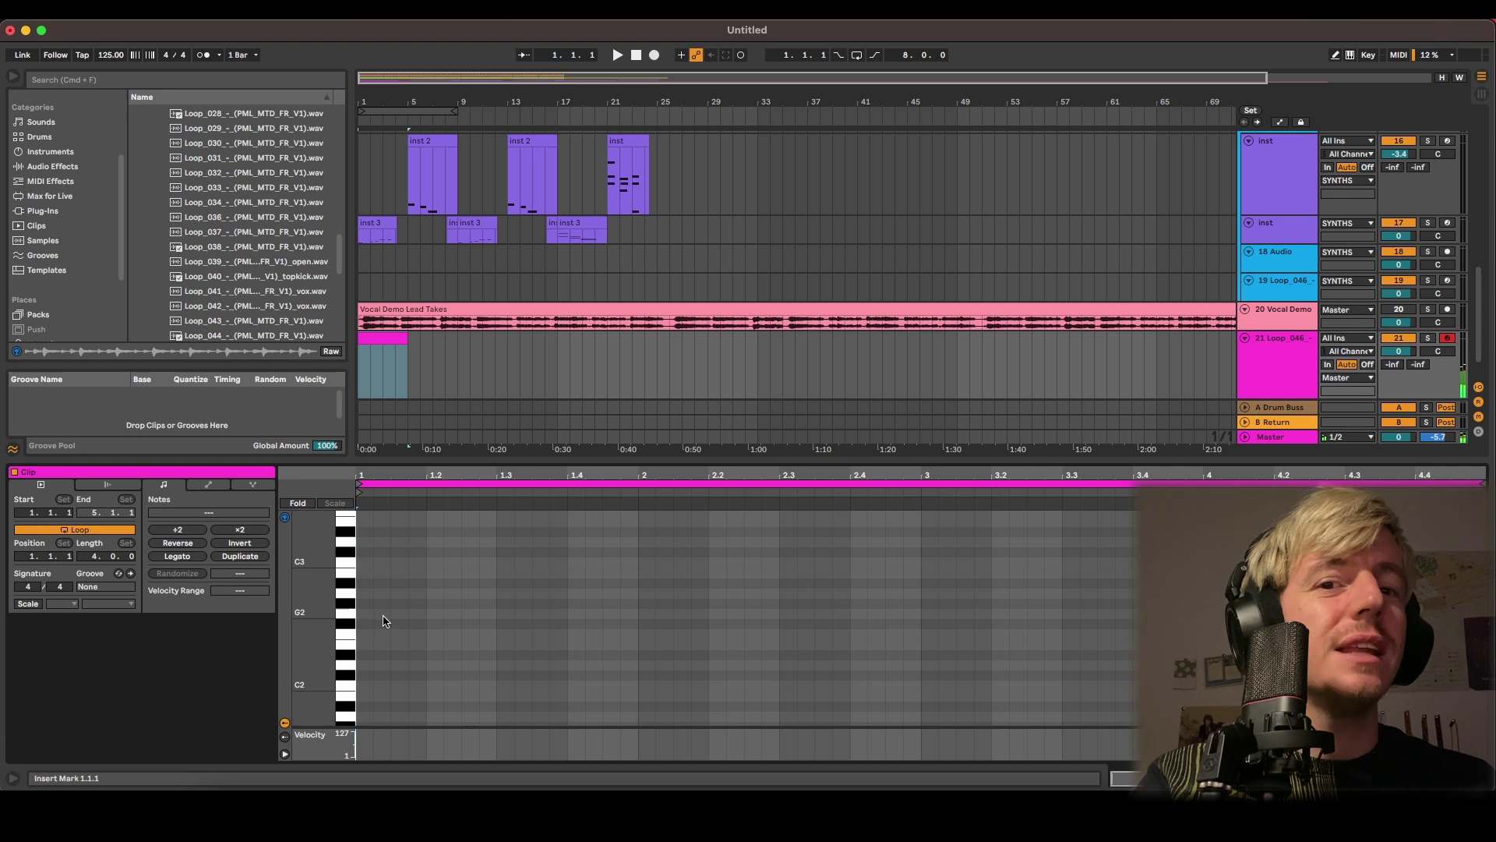
Enter short slice notes in the Loop_046 clip: E2 and F2 hits over the first two beats and G2 at 1.3.2
double_click(367, 643)
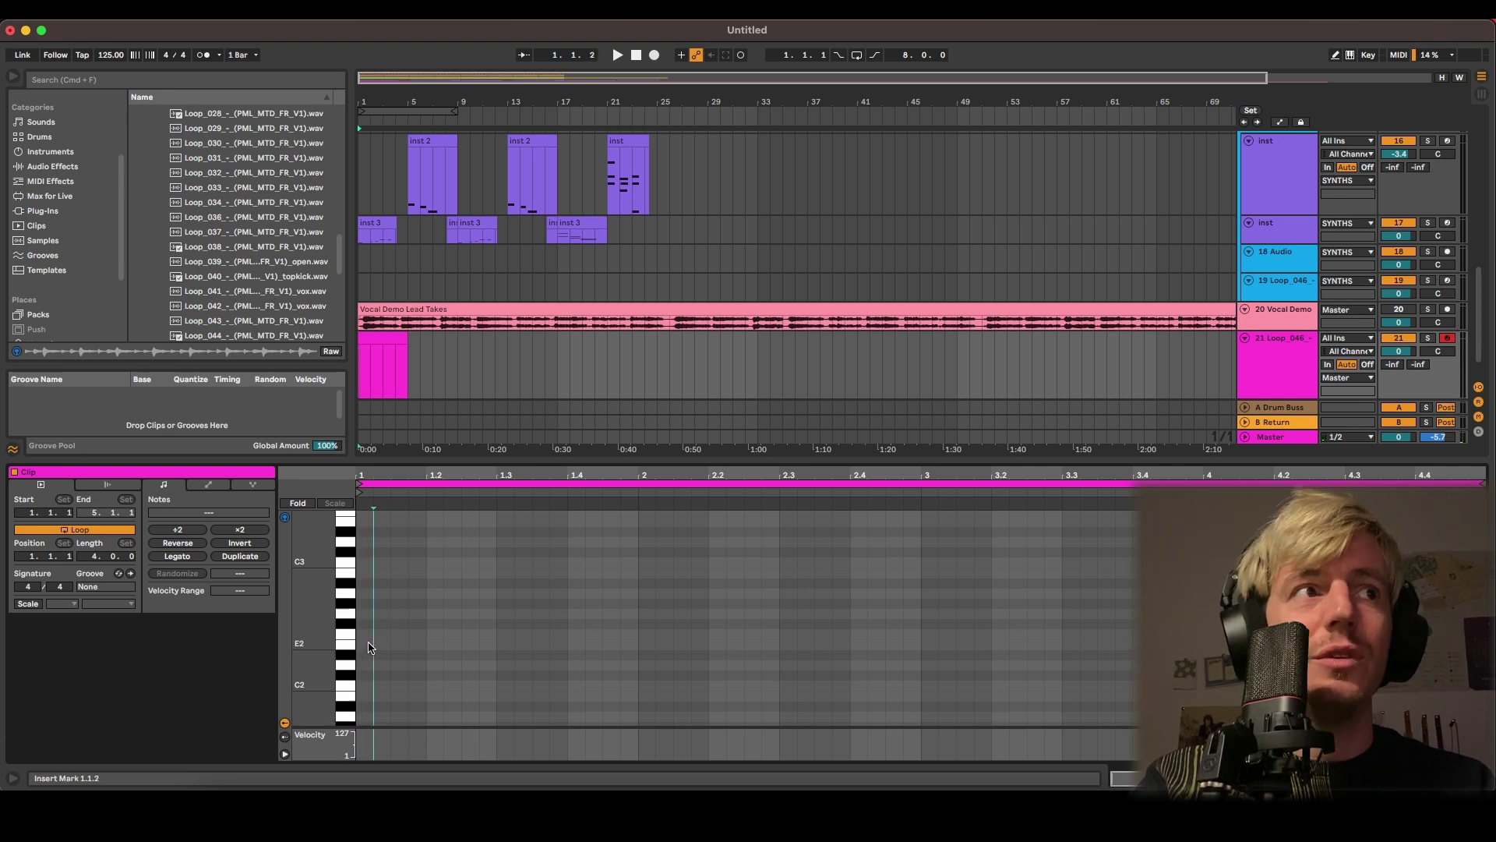
click(398, 640)
double_click(399, 633)
double_click(417, 644)
double_click(434, 644)
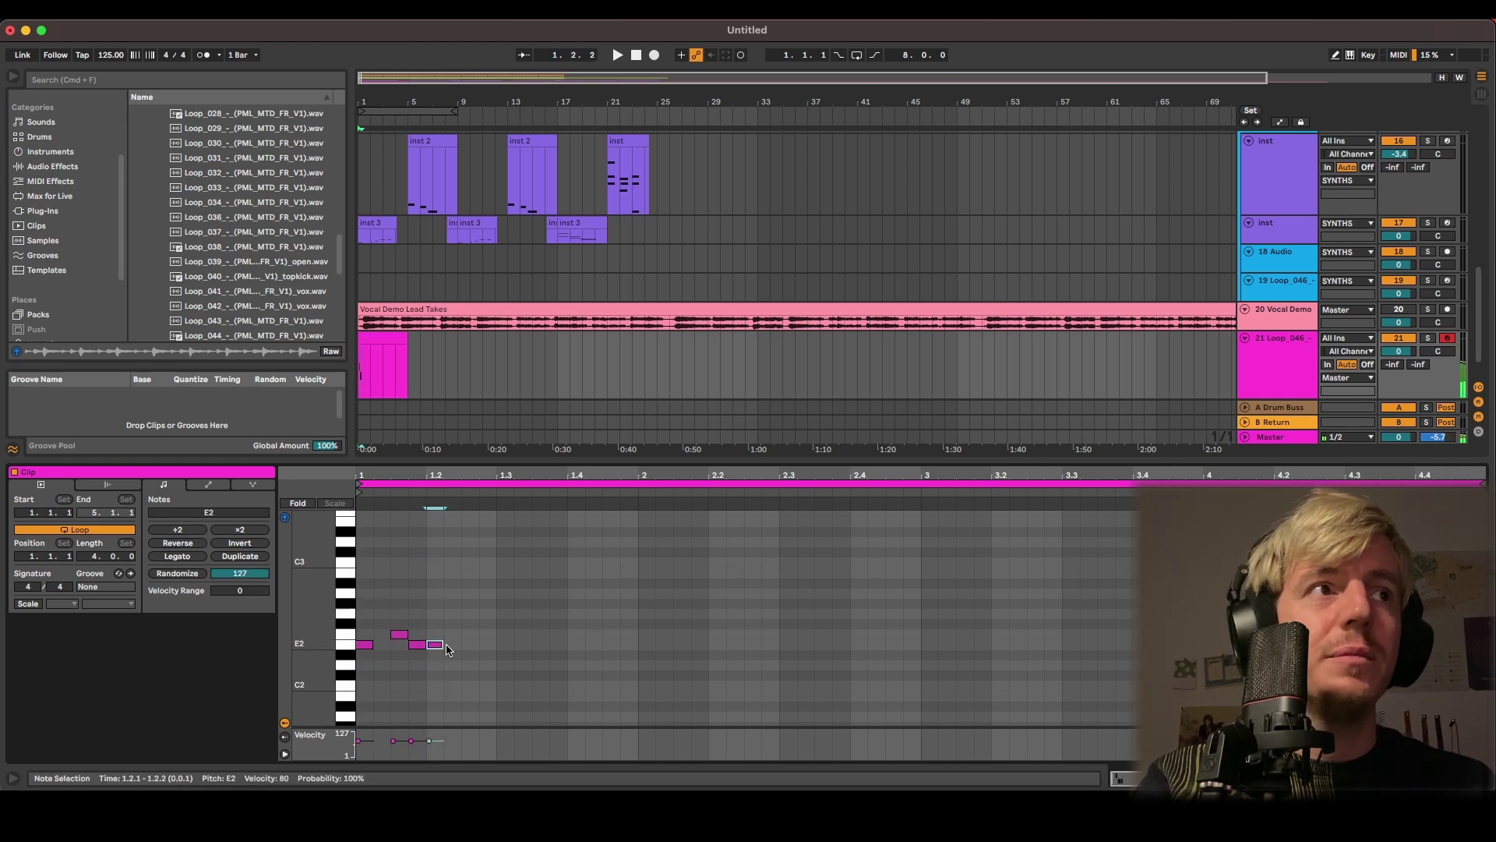
double_click(523, 613)
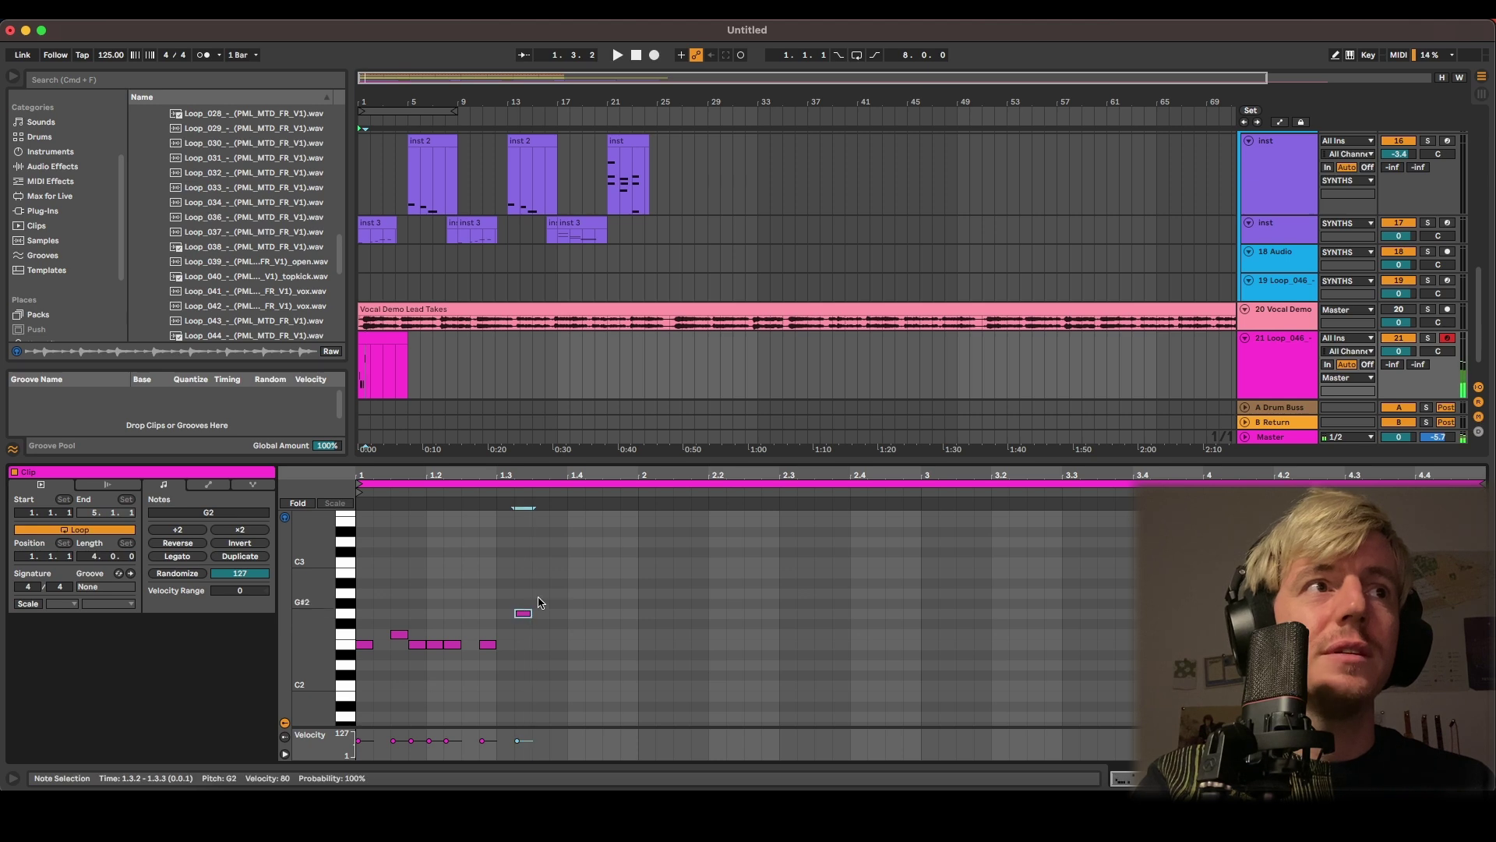
Add A#2 and C2 notes together at 1.3.4 and a D#2 note at 1.4.2 in the Loop_046 clip
double_click(558, 582)
click(605, 548)
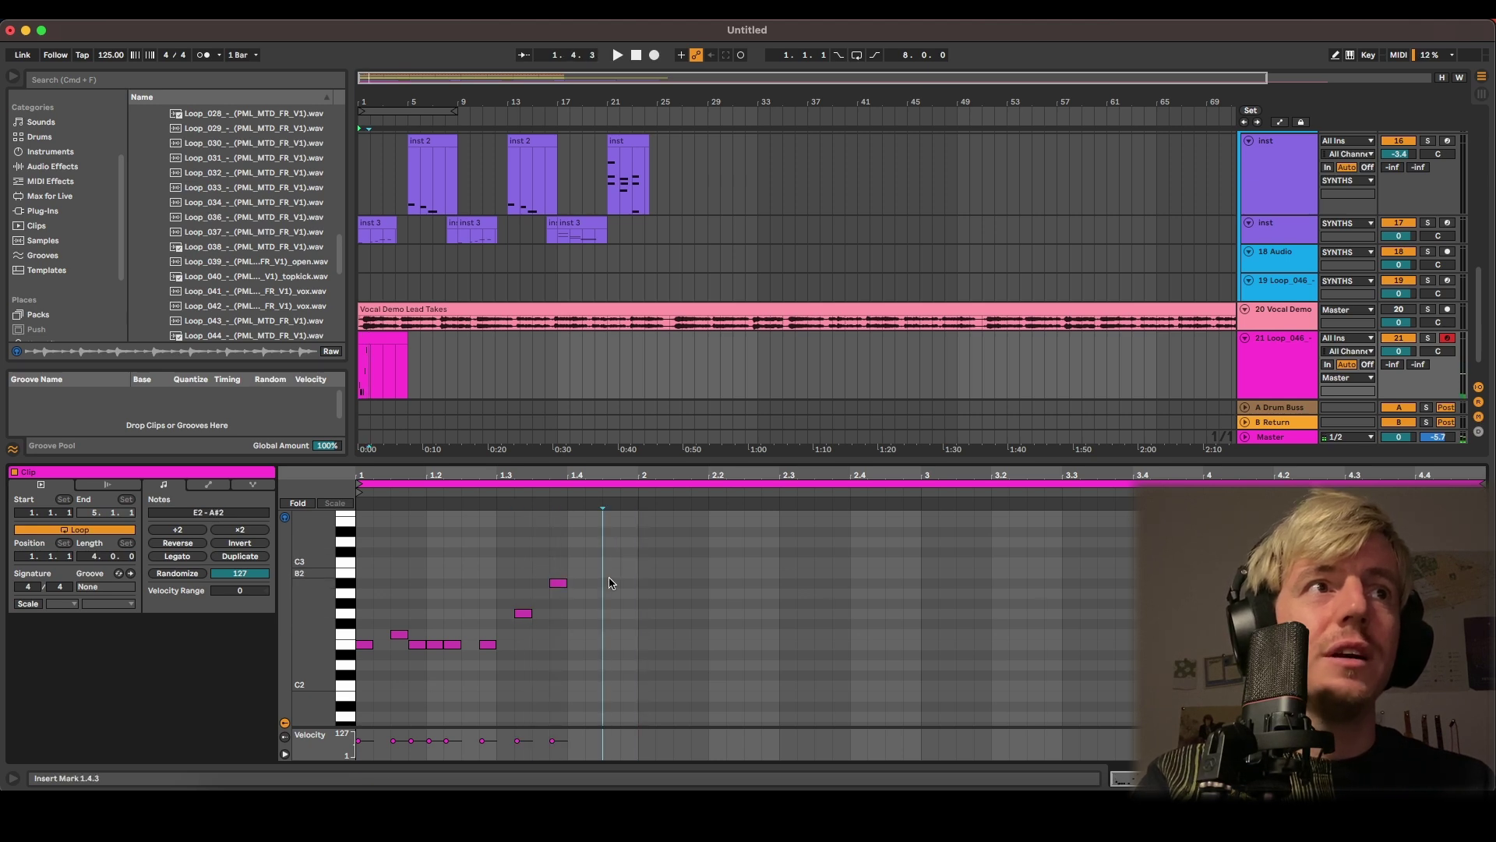
double_click(558, 685)
double_click(594, 654)
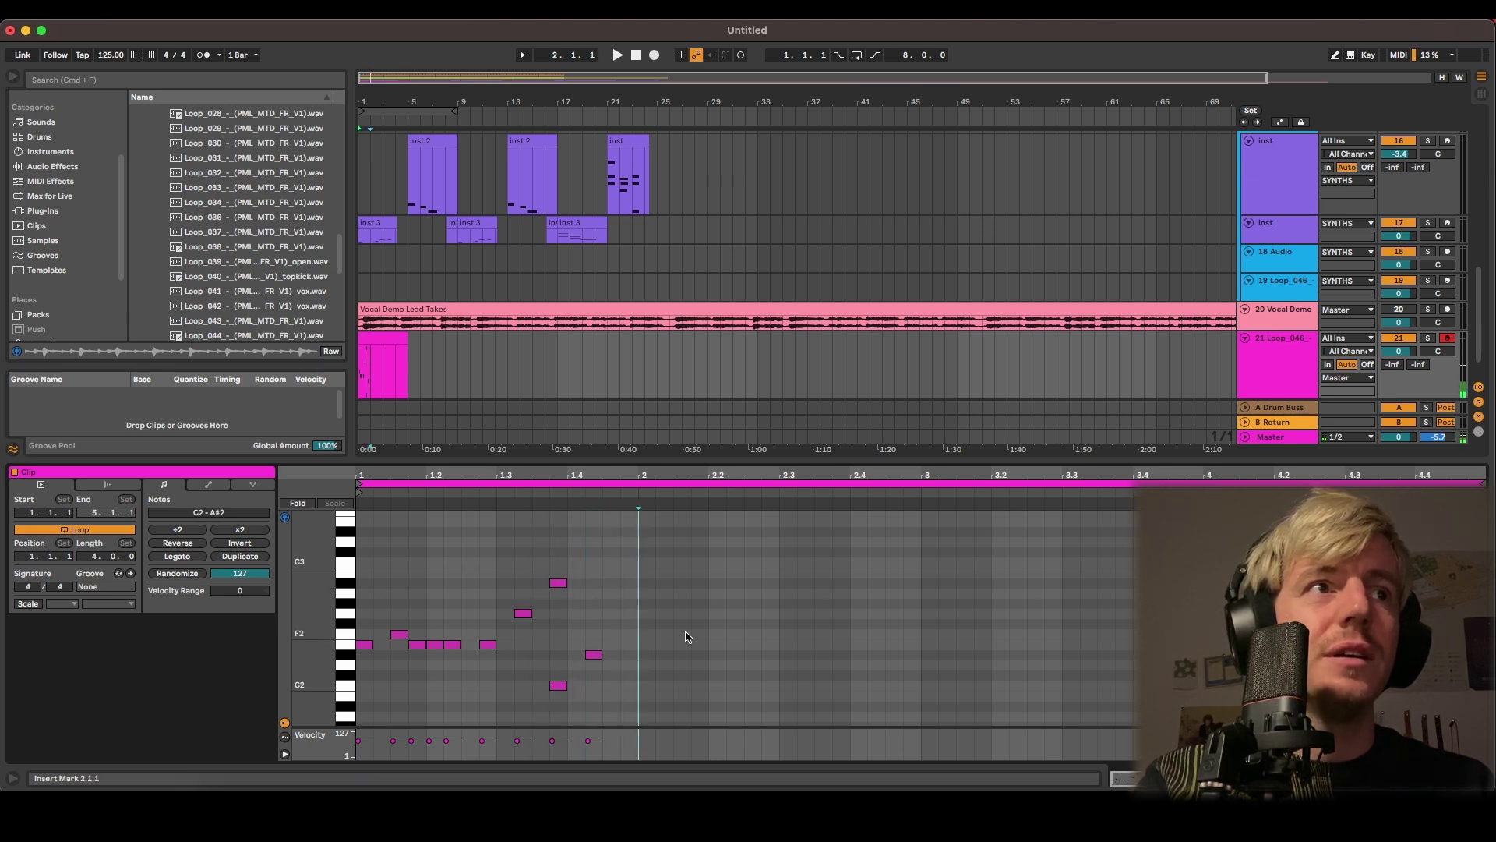
click(726, 620)
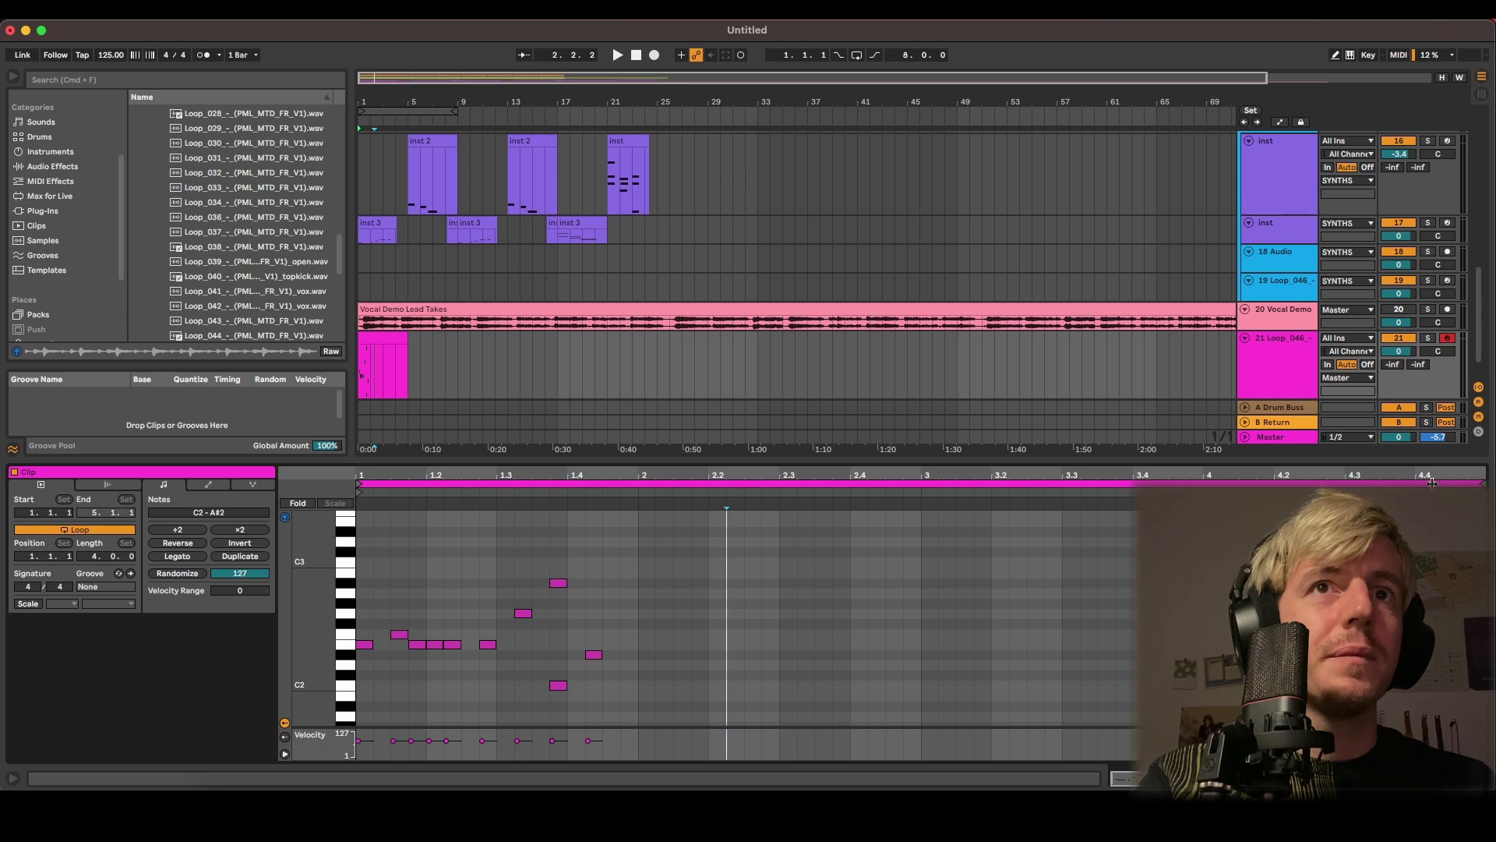
Shorten the clip's loop to one bar, play it soloed, and raise the Loop_046 track's volume to 6.0 dB
drag(1486, 484, 640, 522)
key(space)
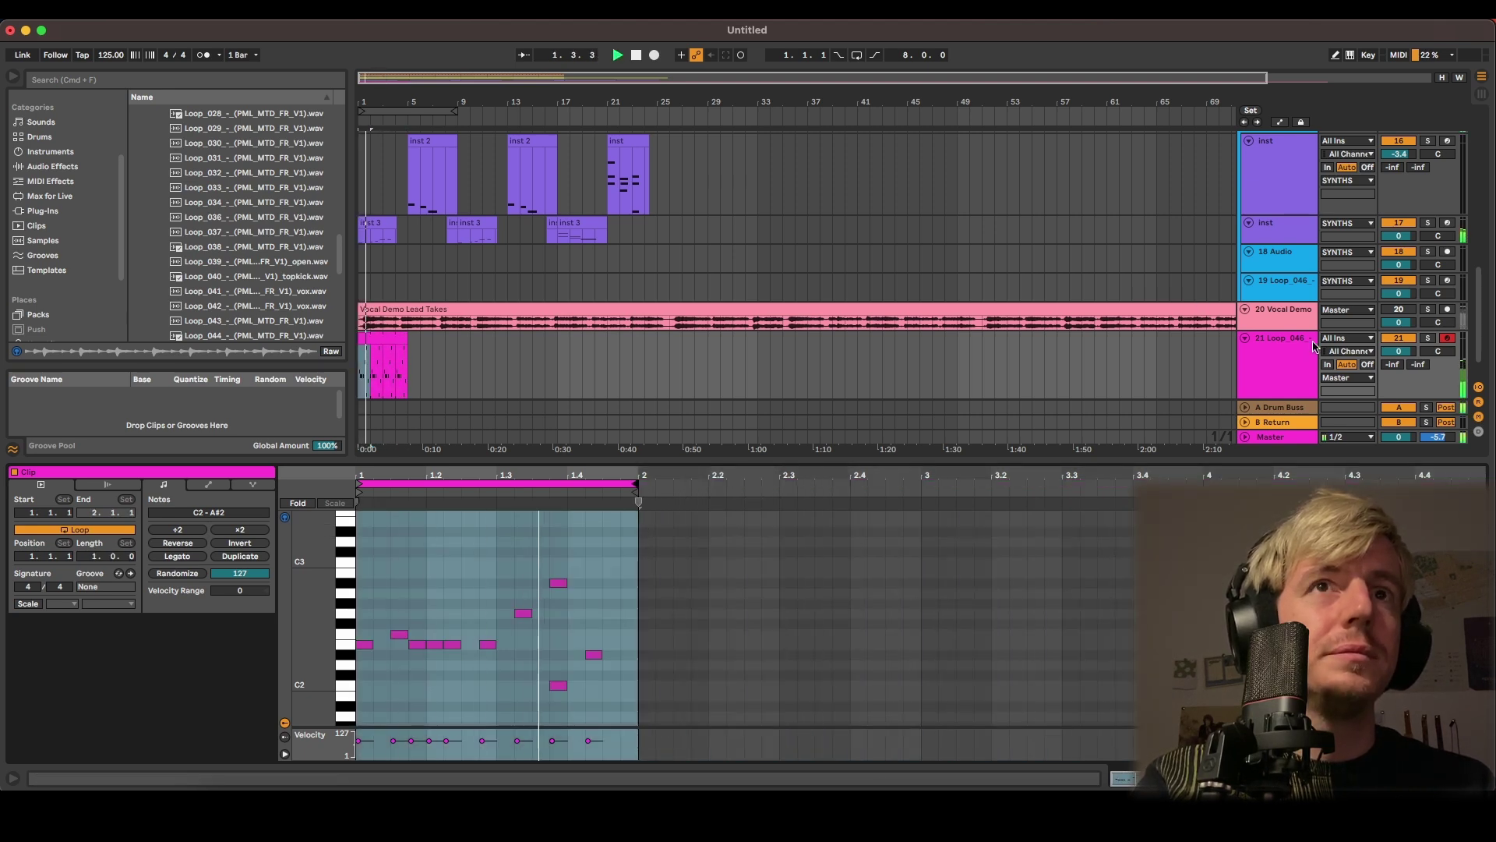
click(1430, 338)
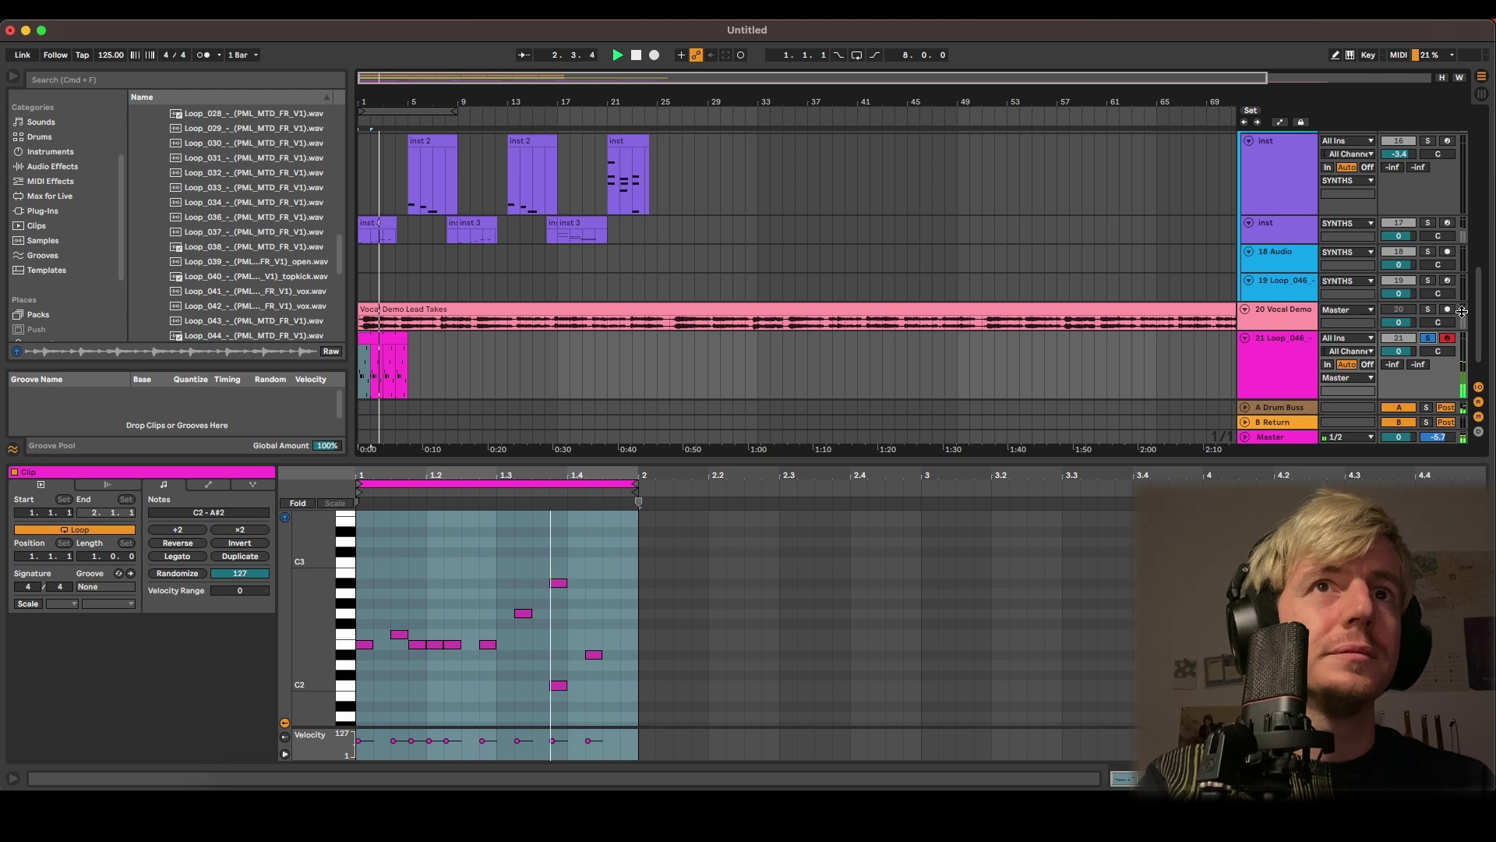
drag(1408, 351, 1408, 339)
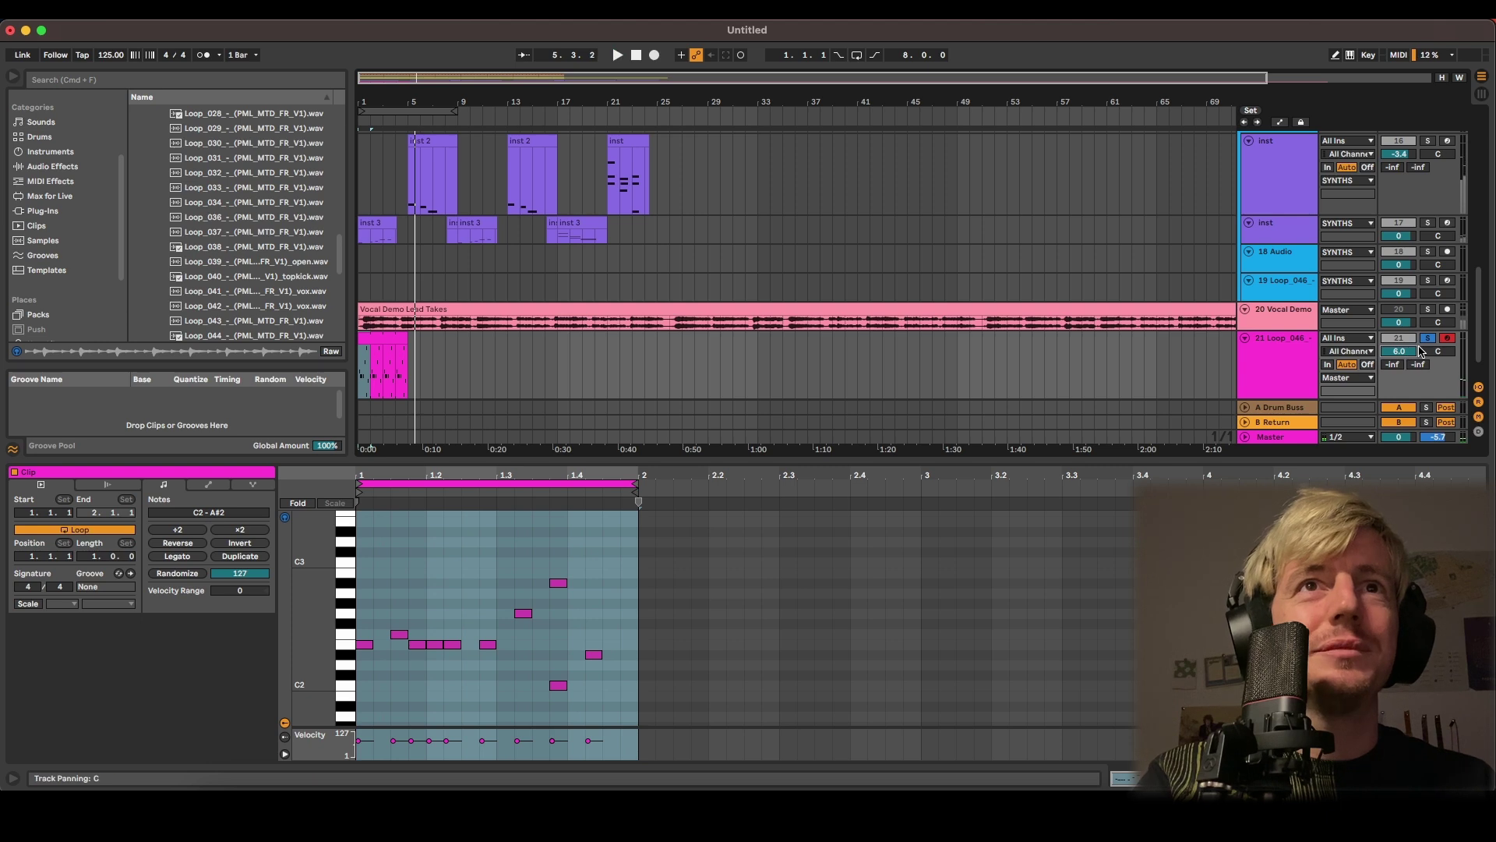
Play the loop unsoloed with the full arrangement and add an A2 note at 1.4.4
scroll(233, 319, down, 3)
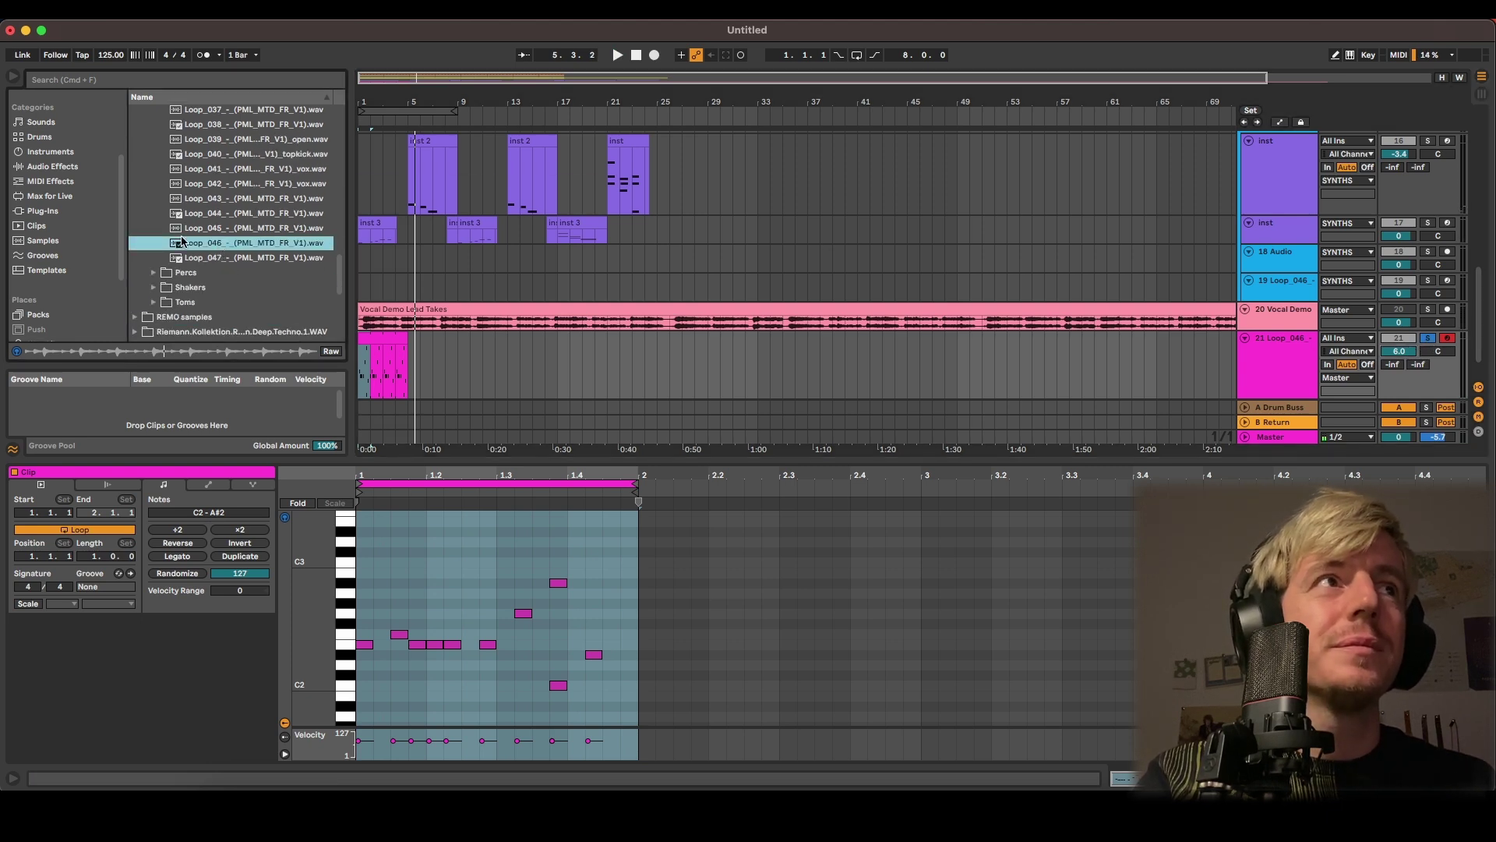
key(space)
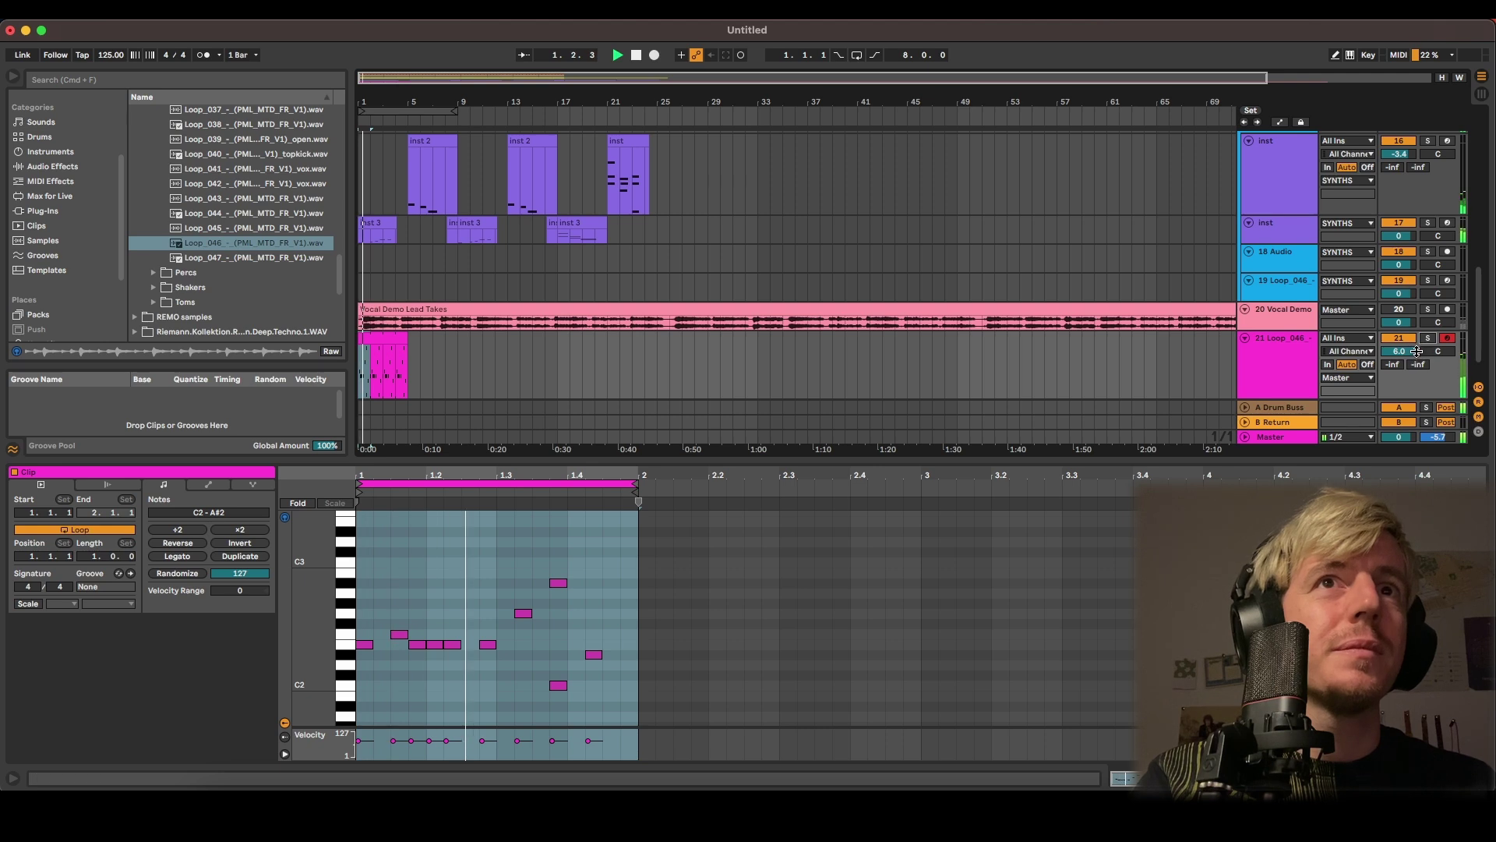
click(1428, 338)
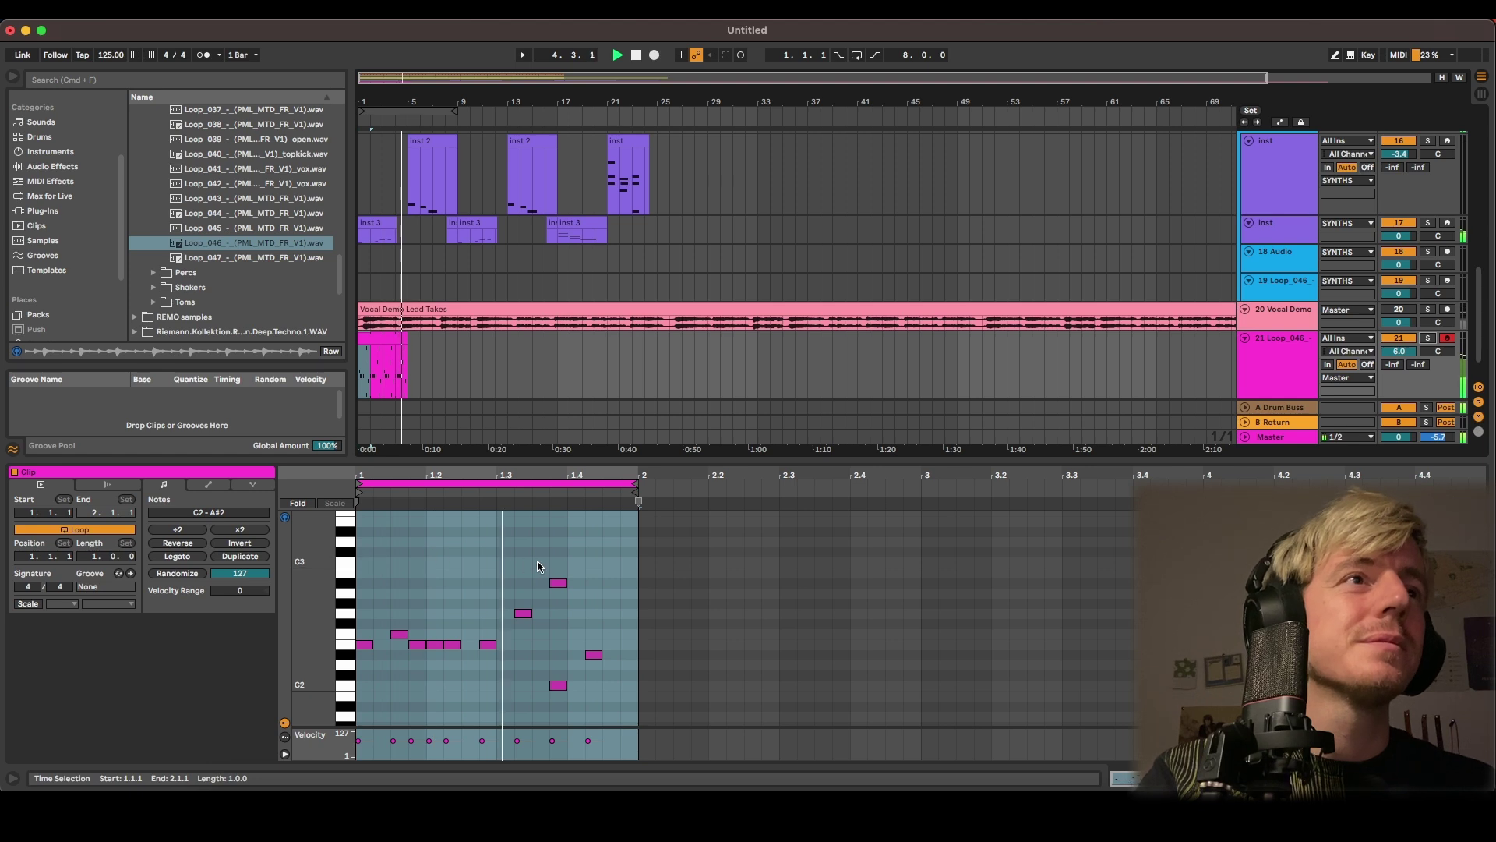
double_click(629, 593)
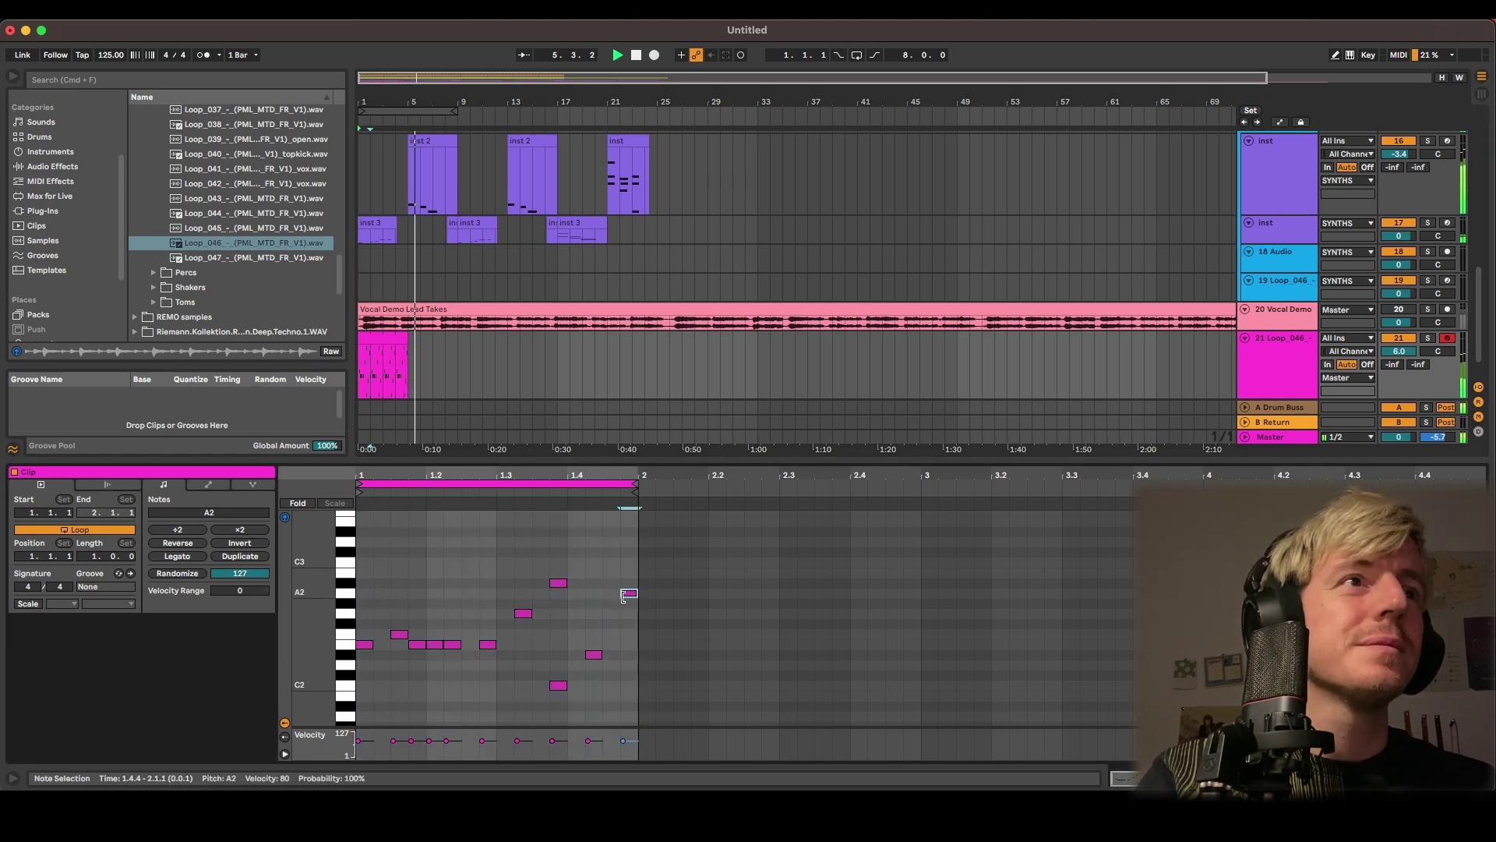
key(space)
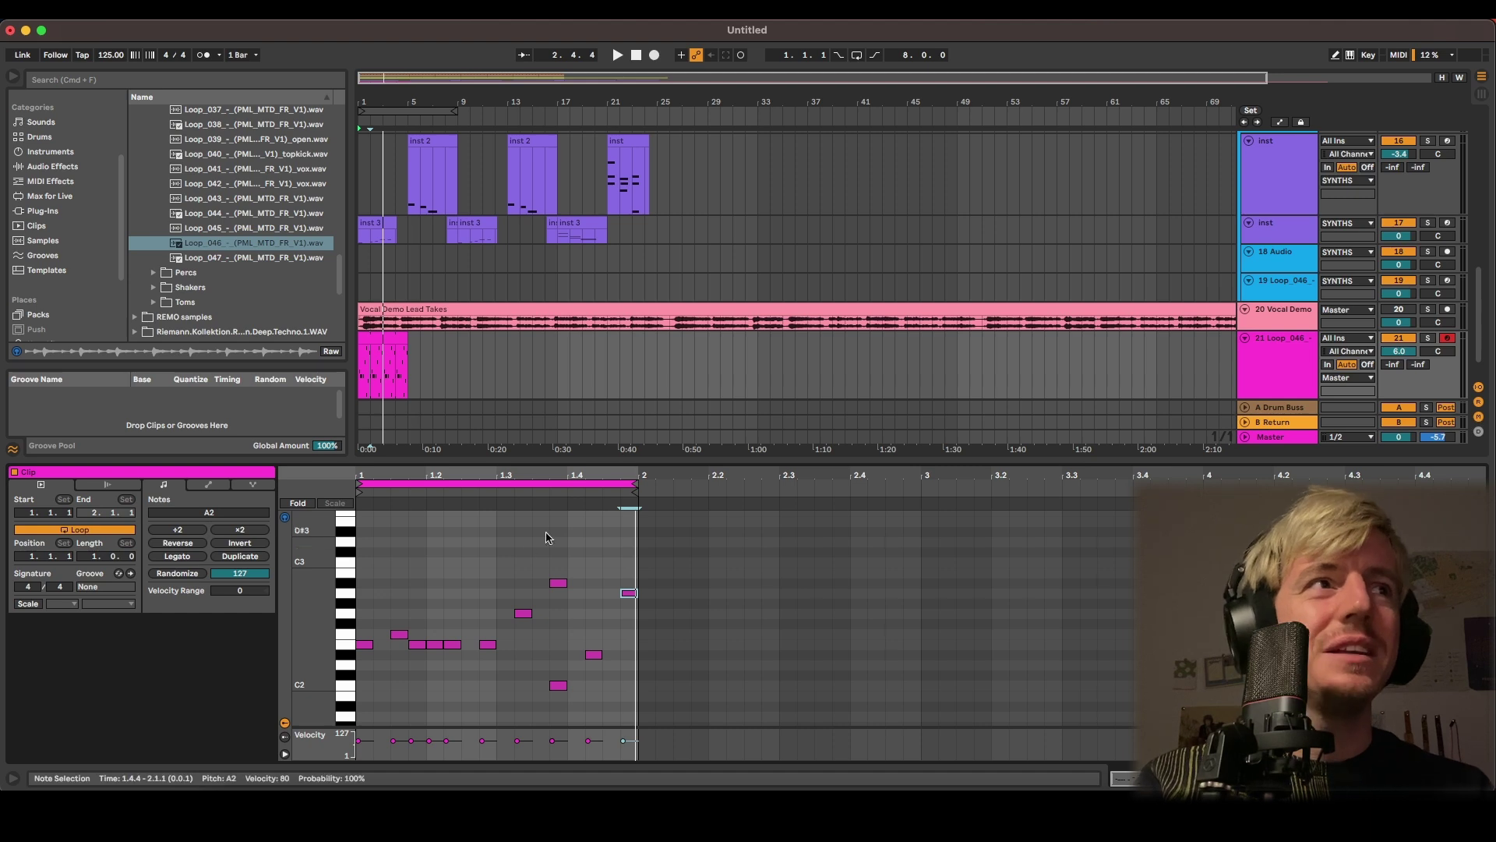
Show the Vocal Demo track's effects and play the track soloed from bar 2
scroll(685, 247, down, 2)
scroll(685, 247, up, 3)
scroll(685, 249, down, 3)
scroll(682, 249, down, 1)
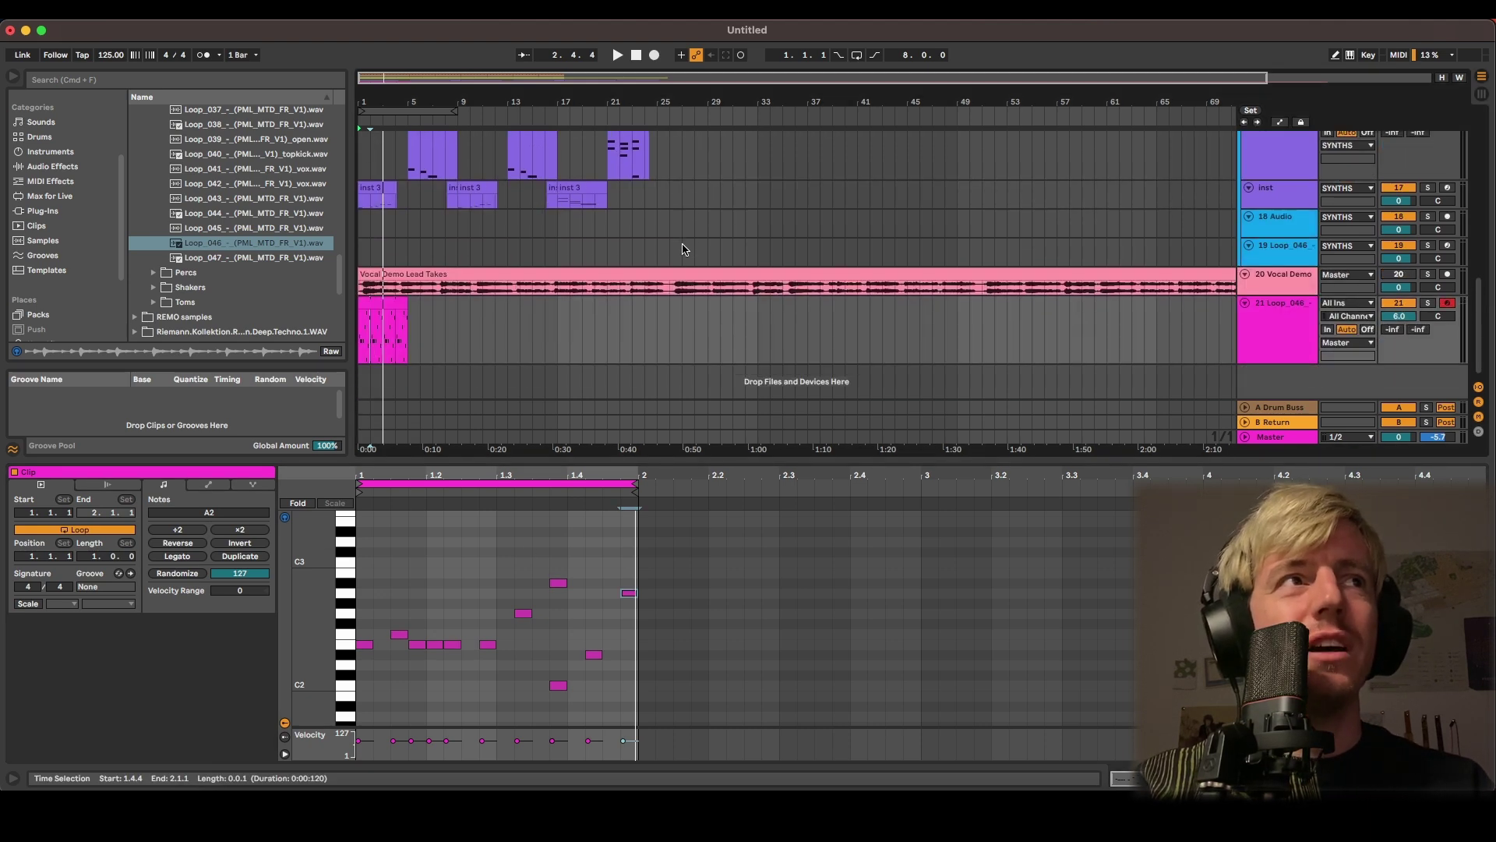
scroll(683, 248, right, 1)
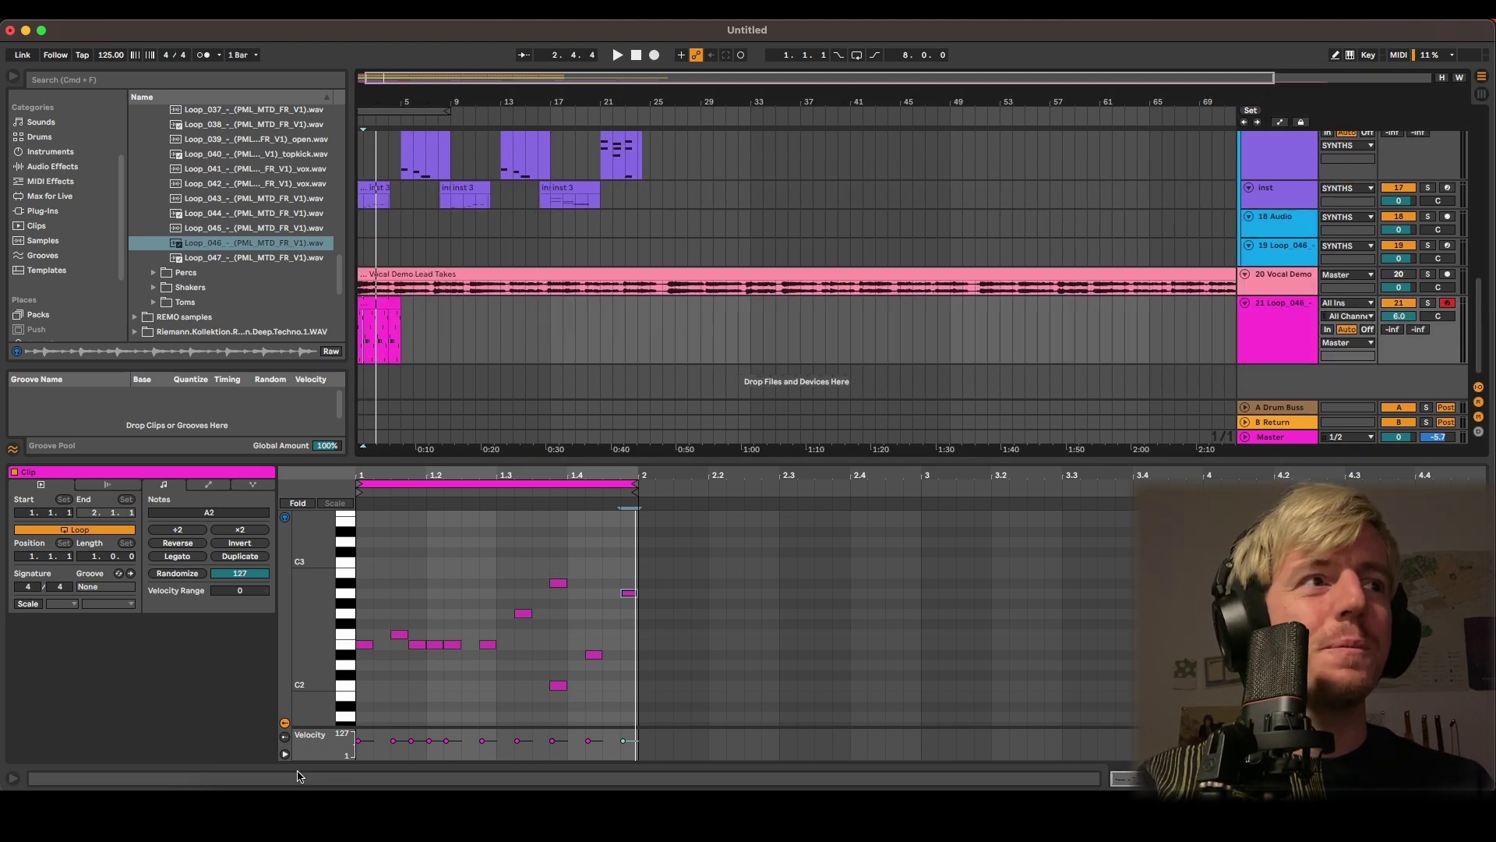
click(1275, 285)
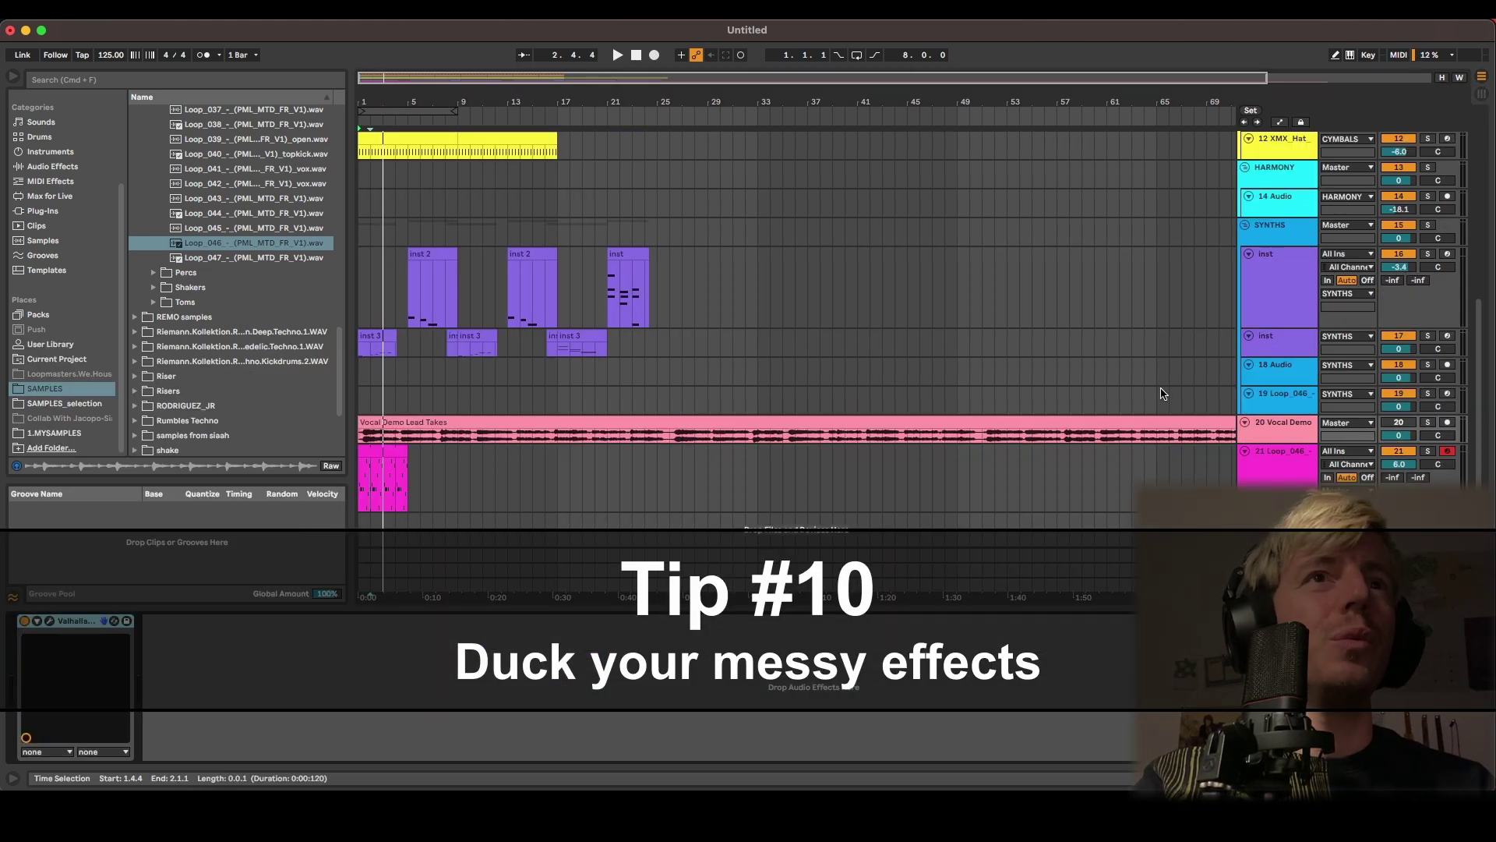
click(372, 438)
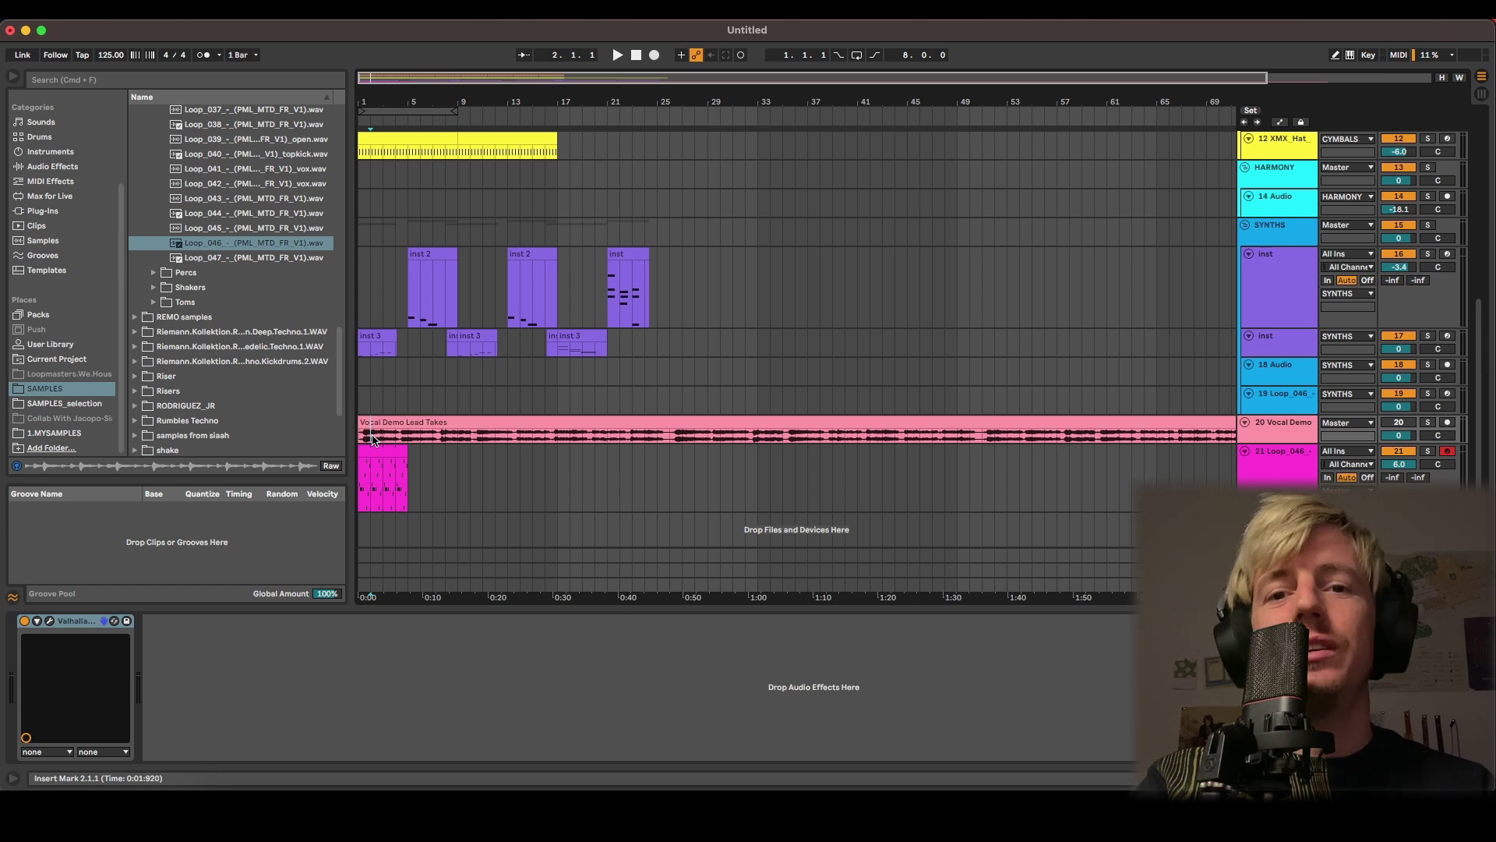
key(space)
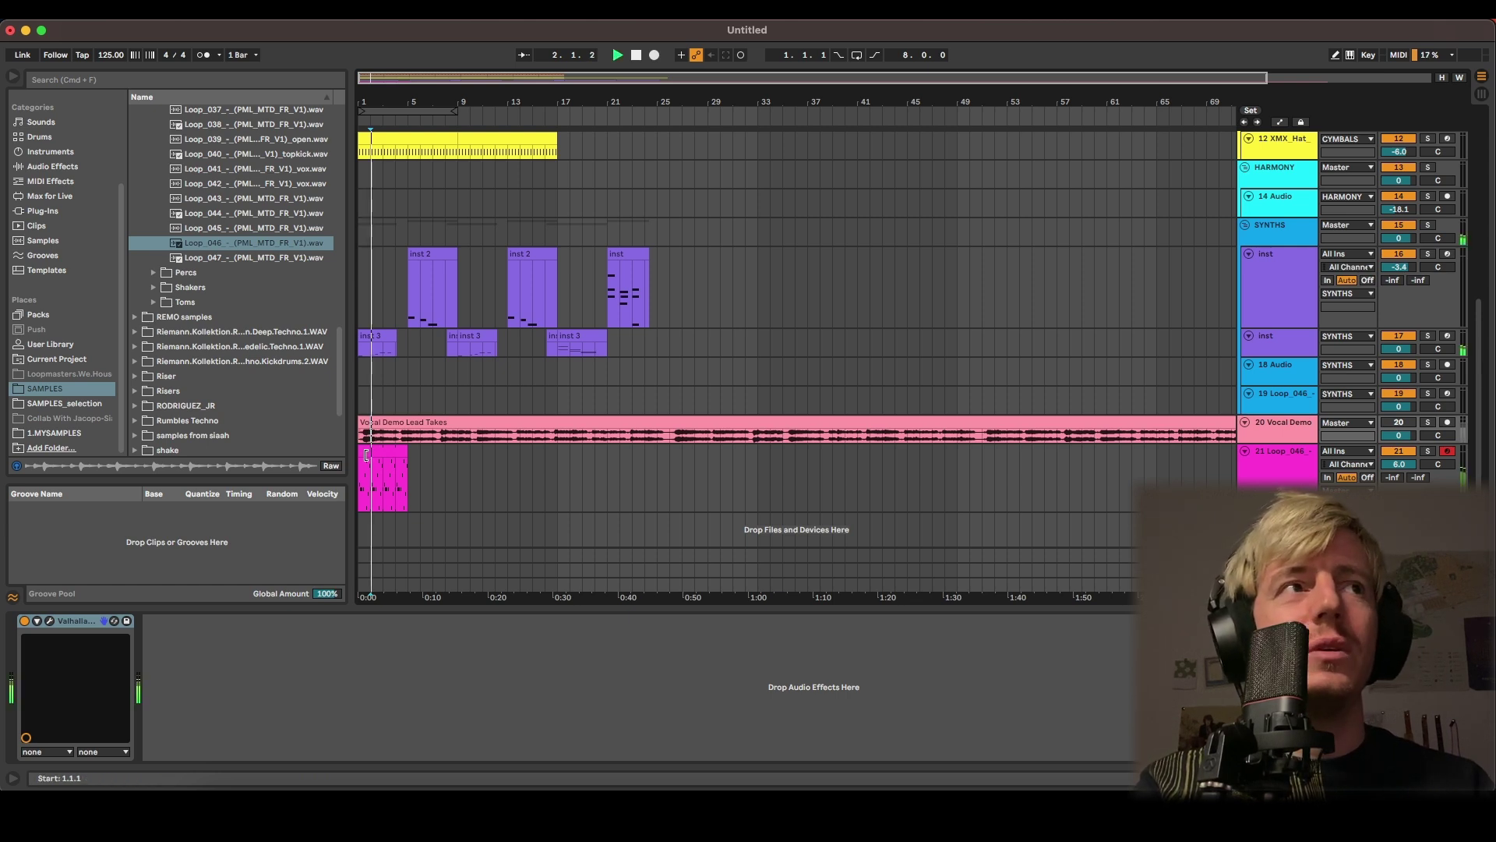
click(1428, 422)
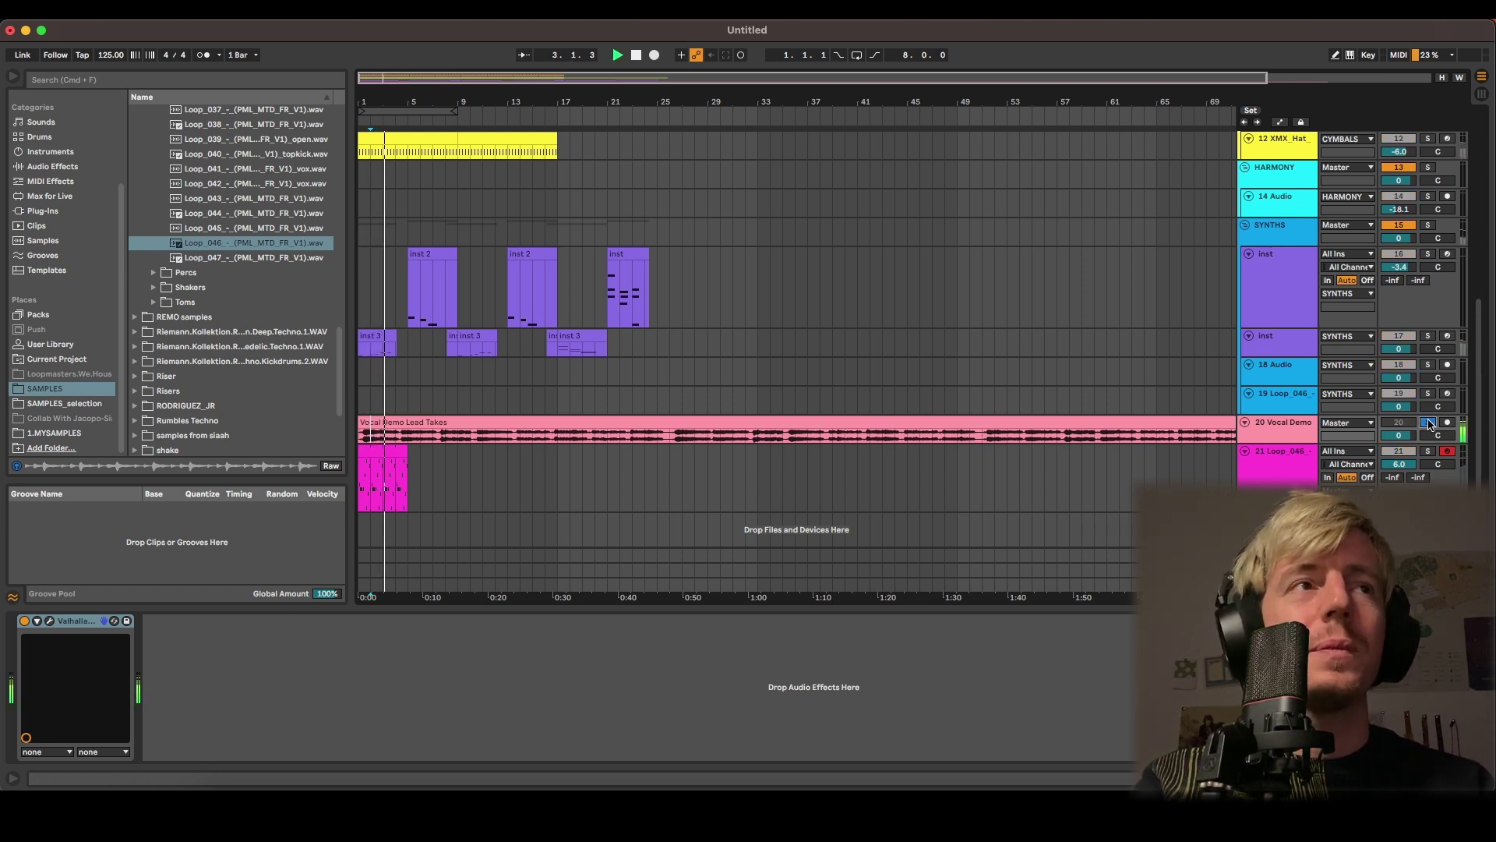
Set the Vocal Demo clip's warp mode to Complex and shrink the clip view's height
click(1023, 419)
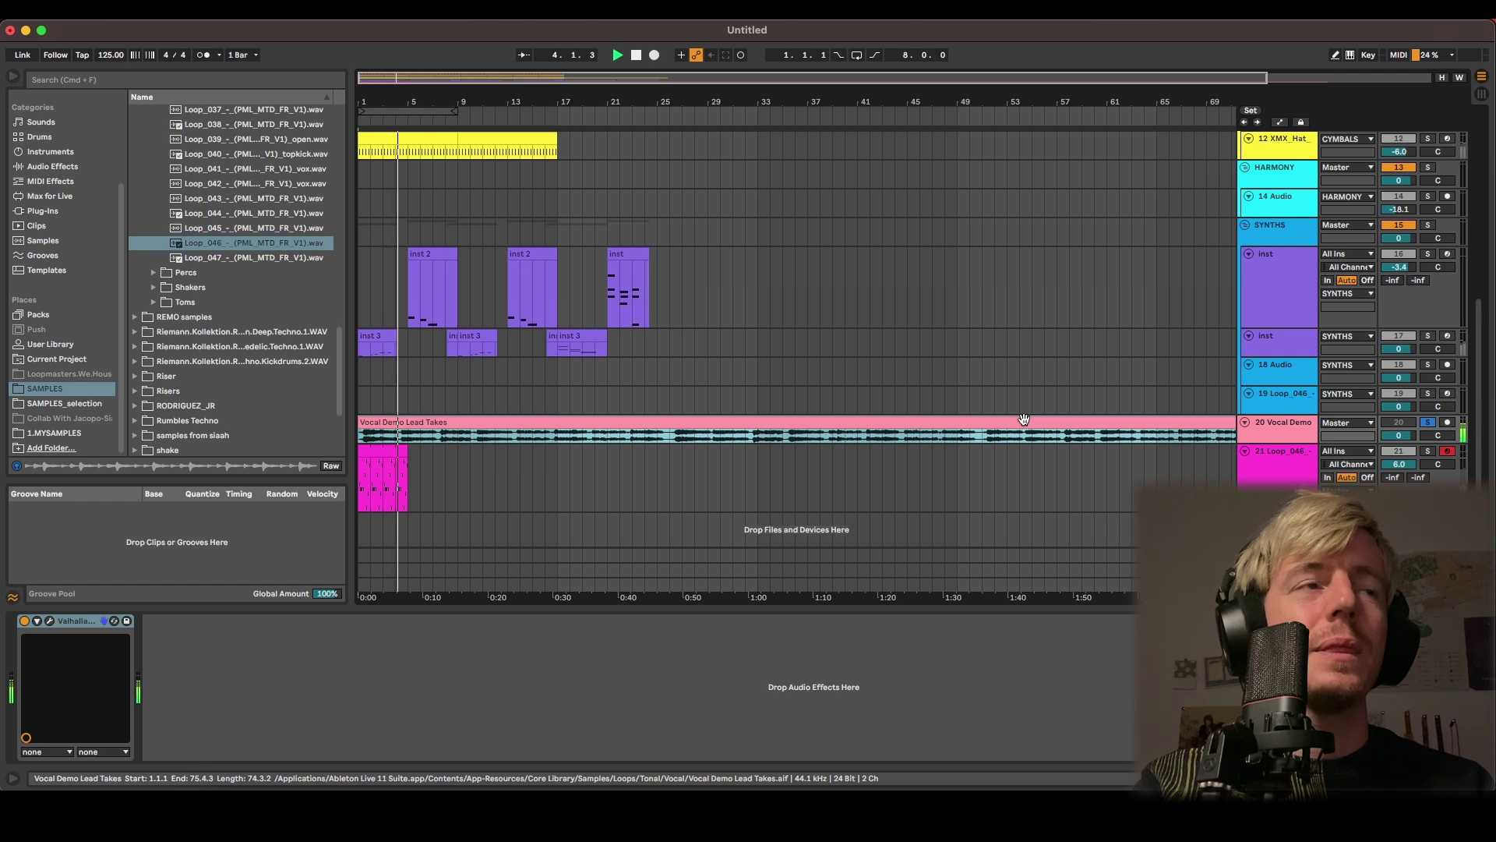
double_click(1023, 419)
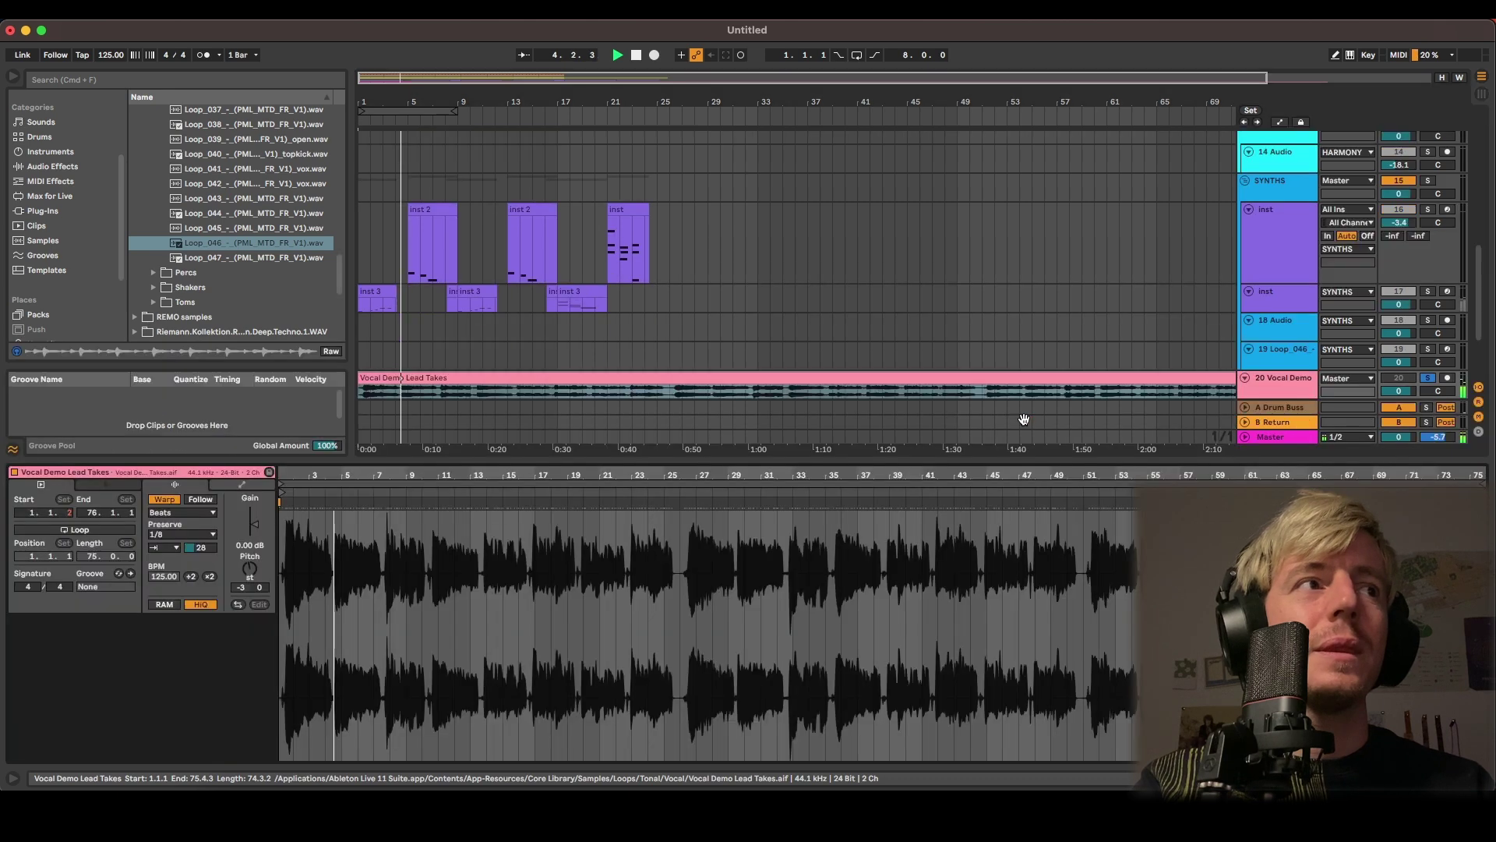
click(182, 512)
click(179, 572)
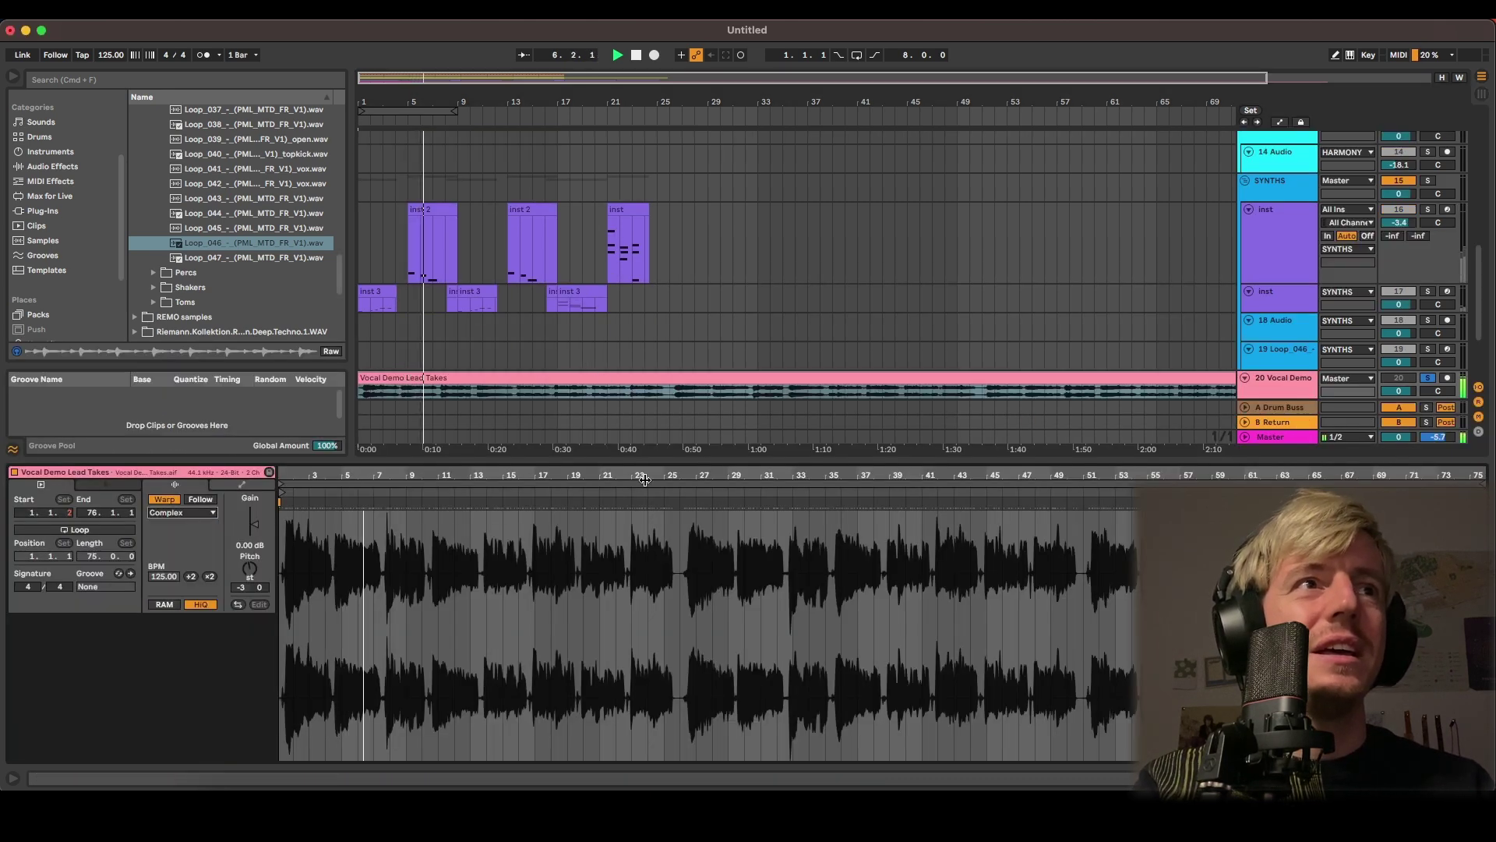
drag(629, 460, 642, 530)
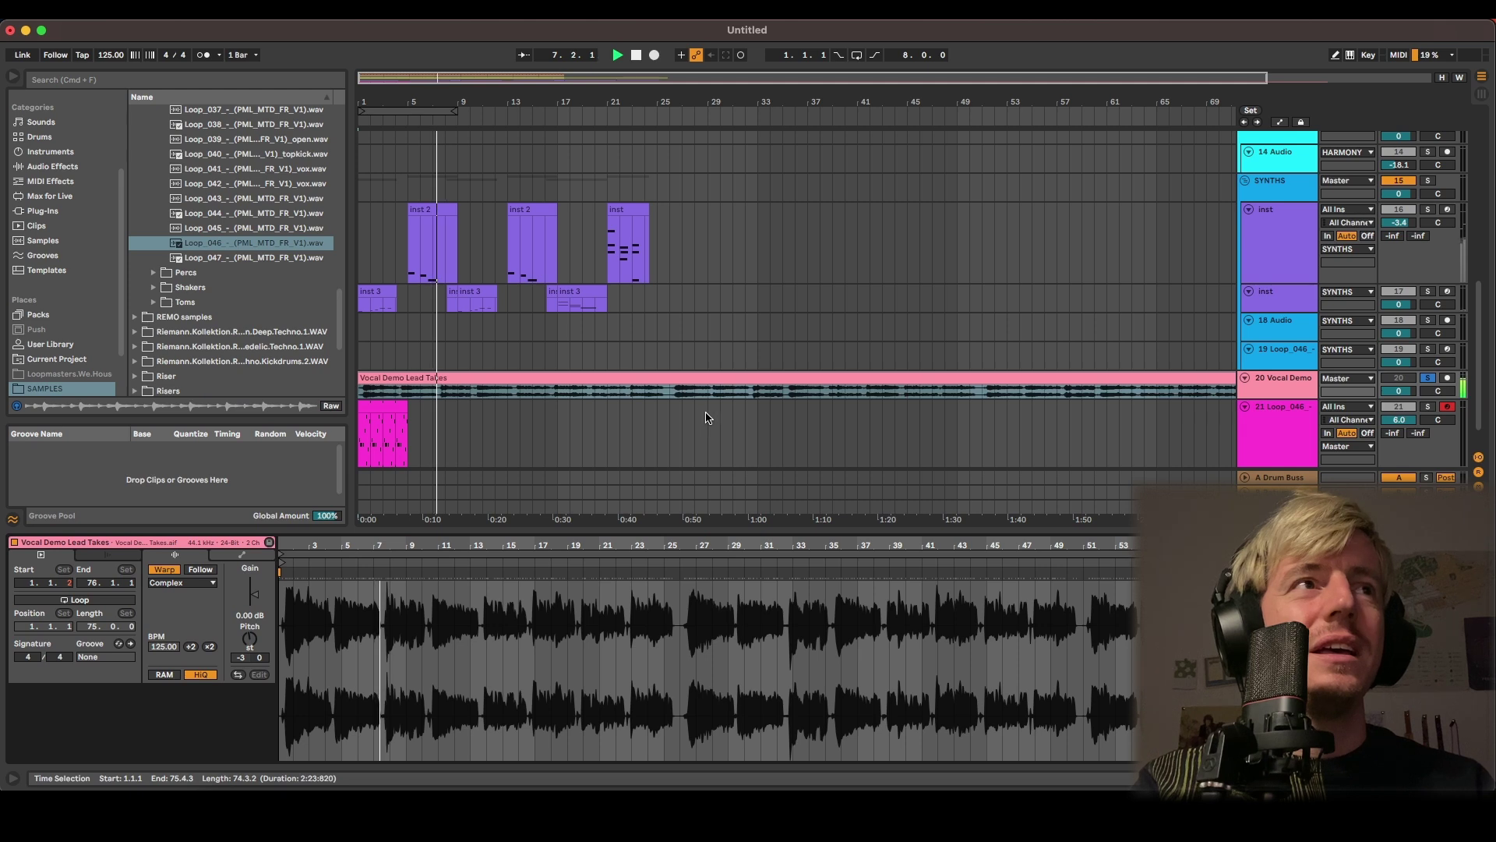
Group the Vocal Demo track's Valhalla effect into an Audio Effect Rack, show its chain list, and duplicate the chain
click(1283, 393)
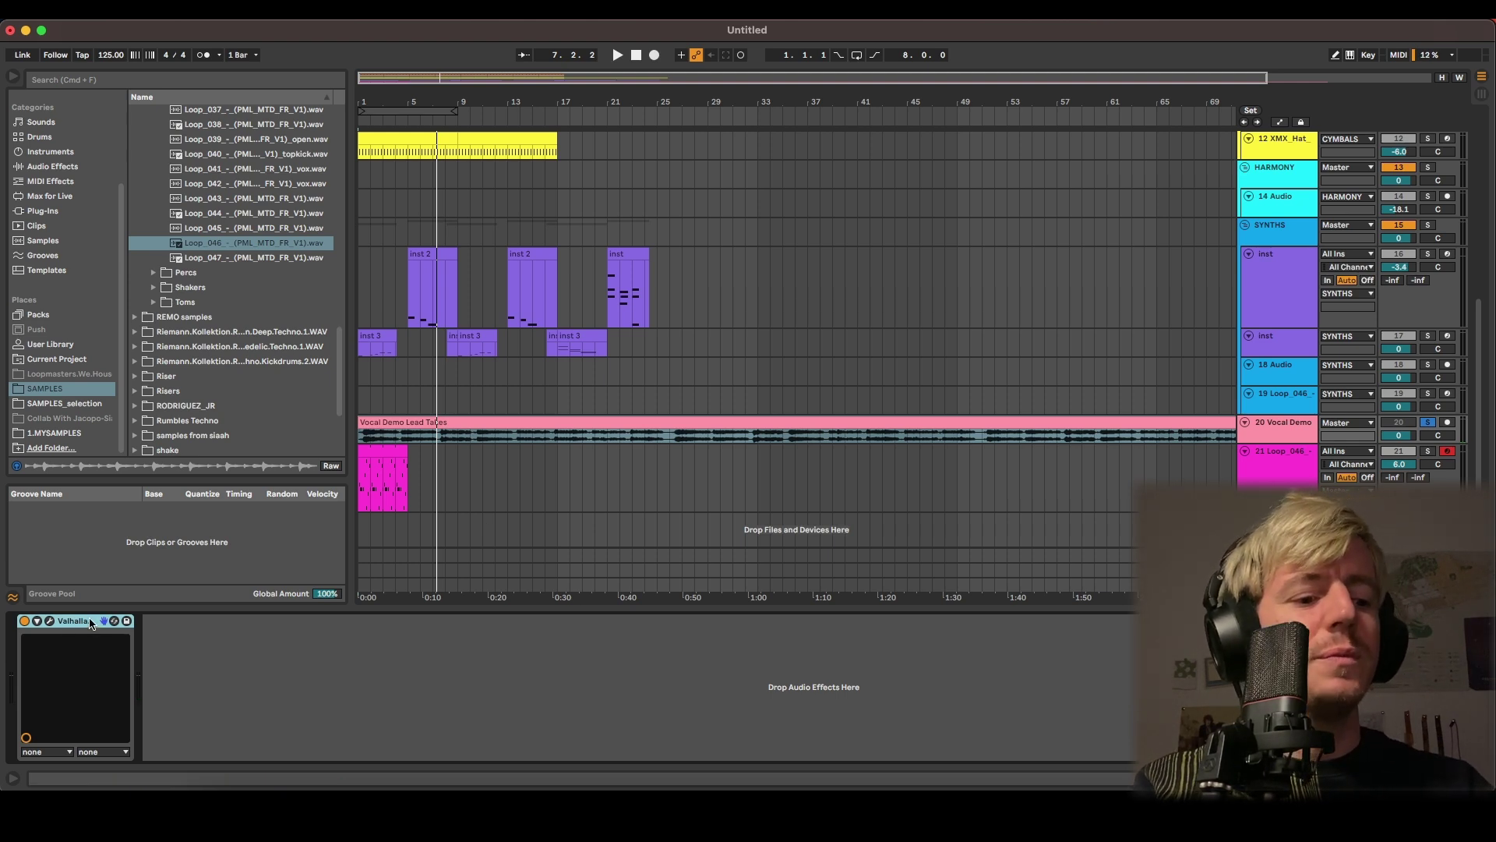
key(super+g)
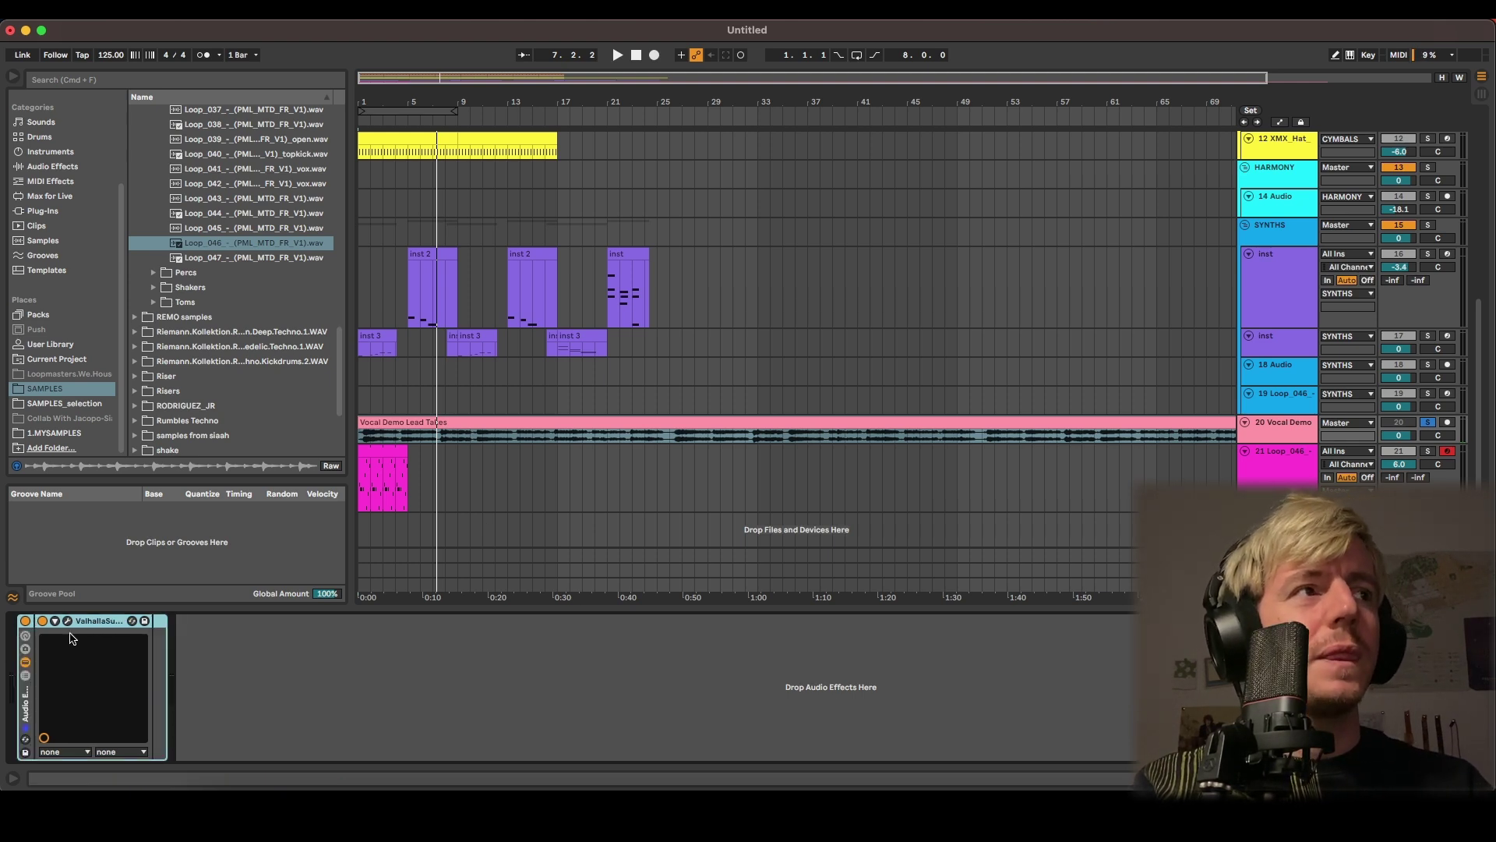
click(25, 677)
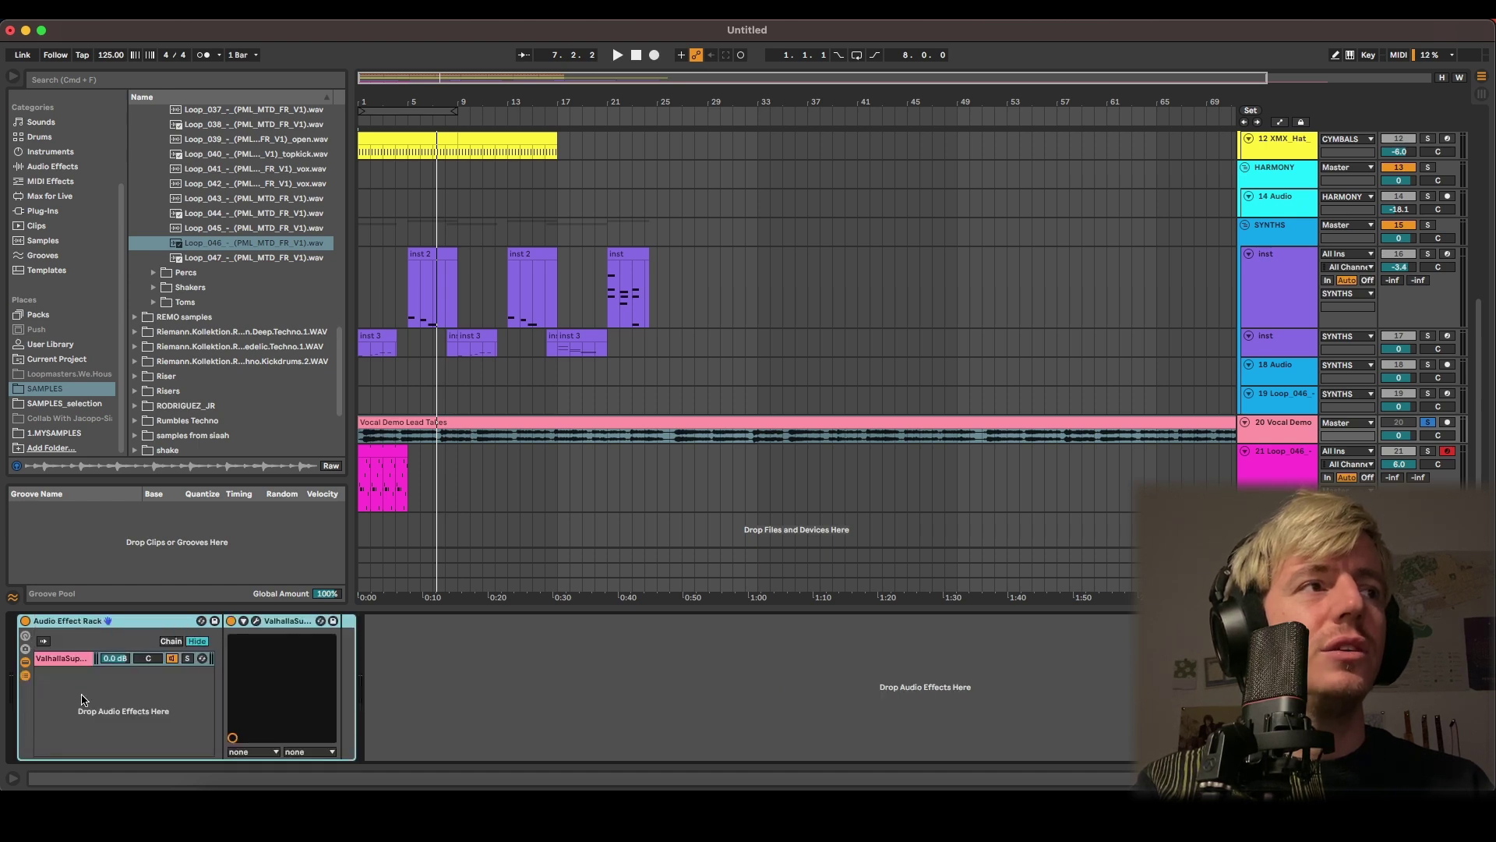
right_click(68, 663)
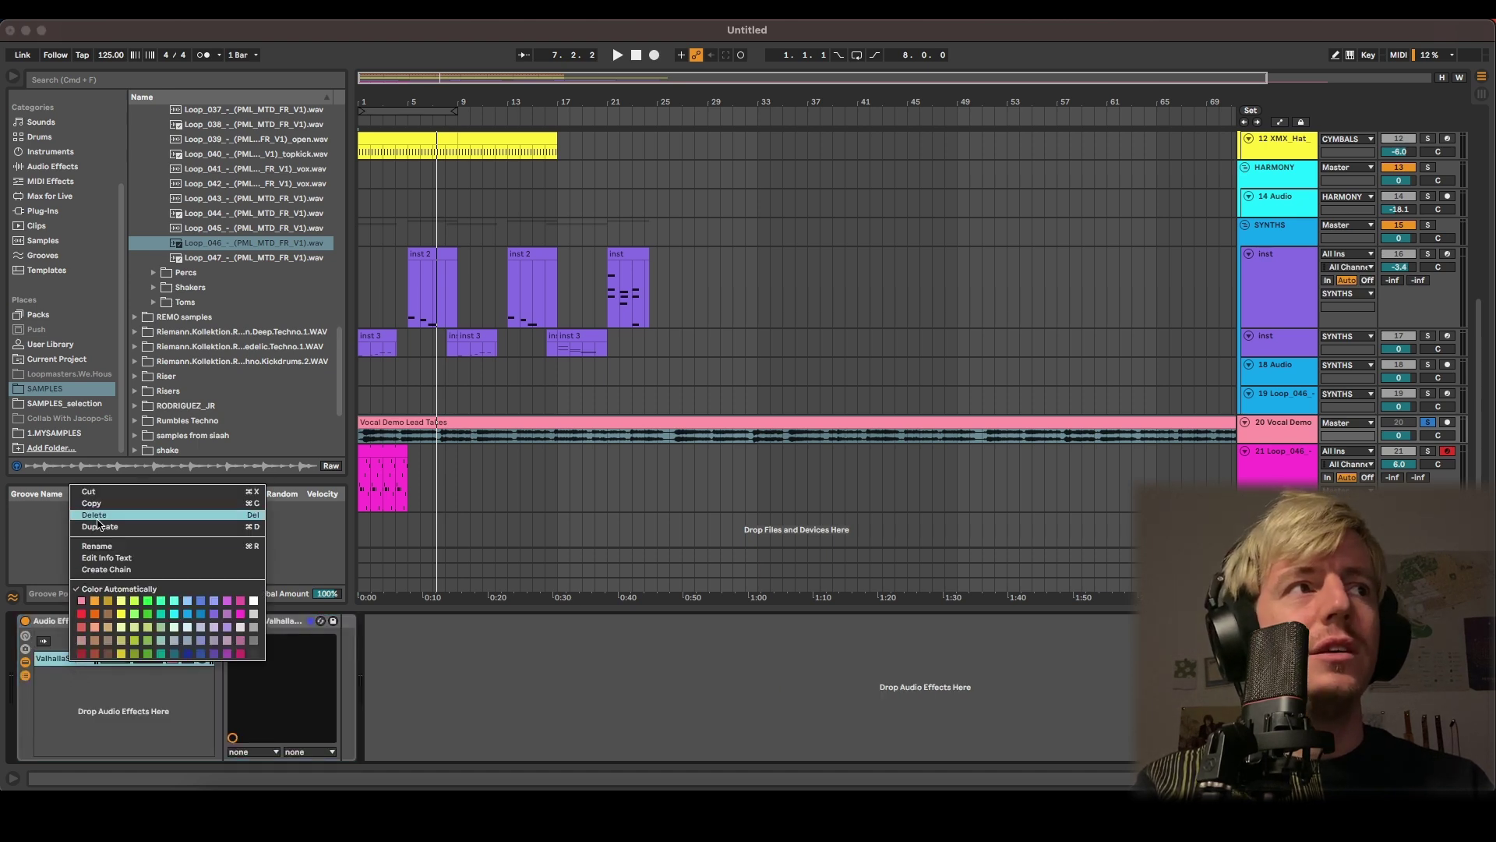
click(101, 536)
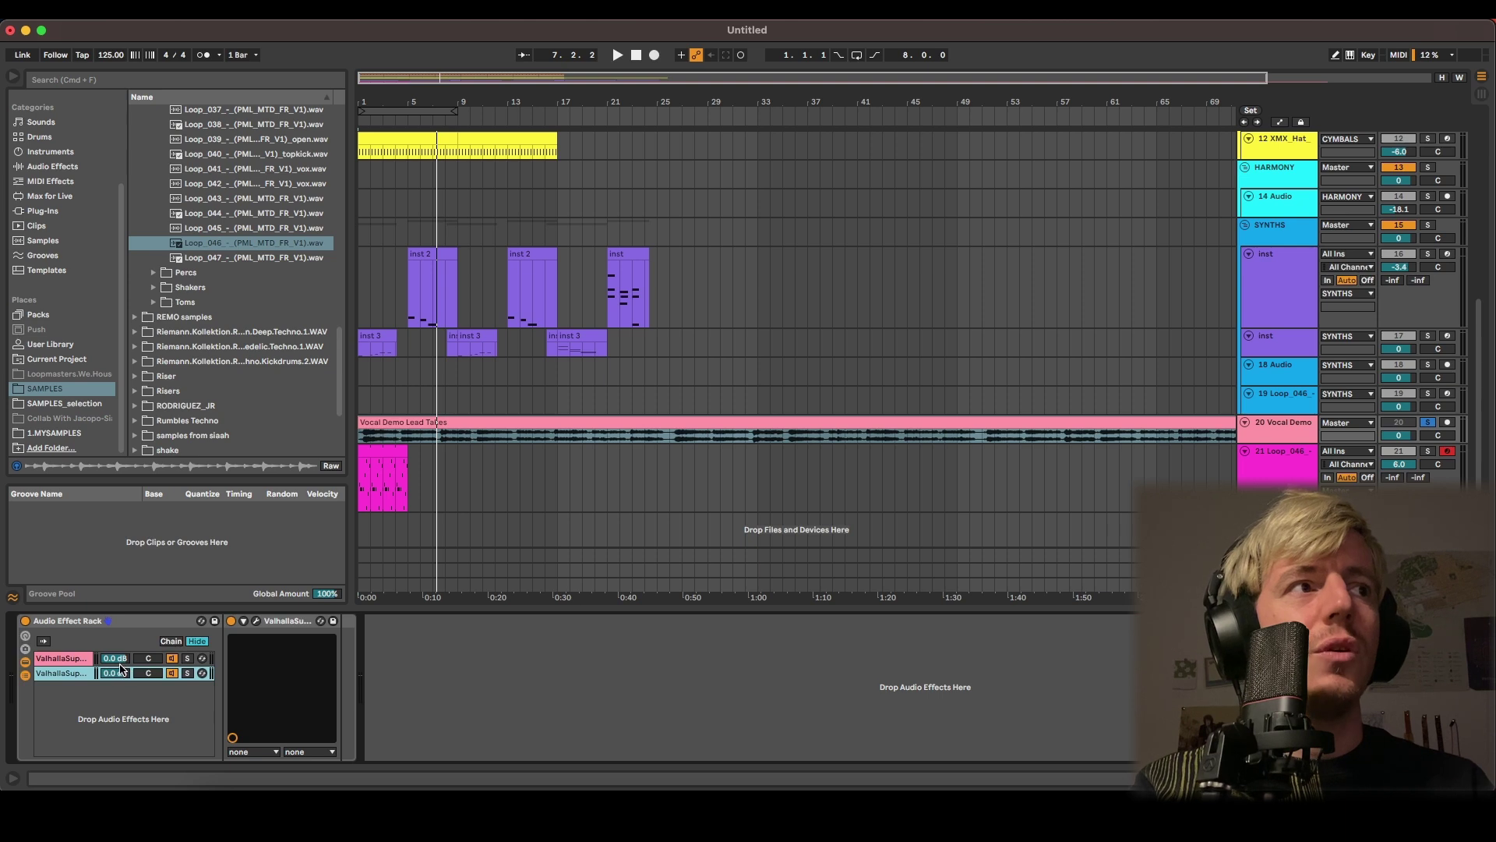
Remove the Valhalla effect from the rack's first chain to leave it dry
click(76, 661)
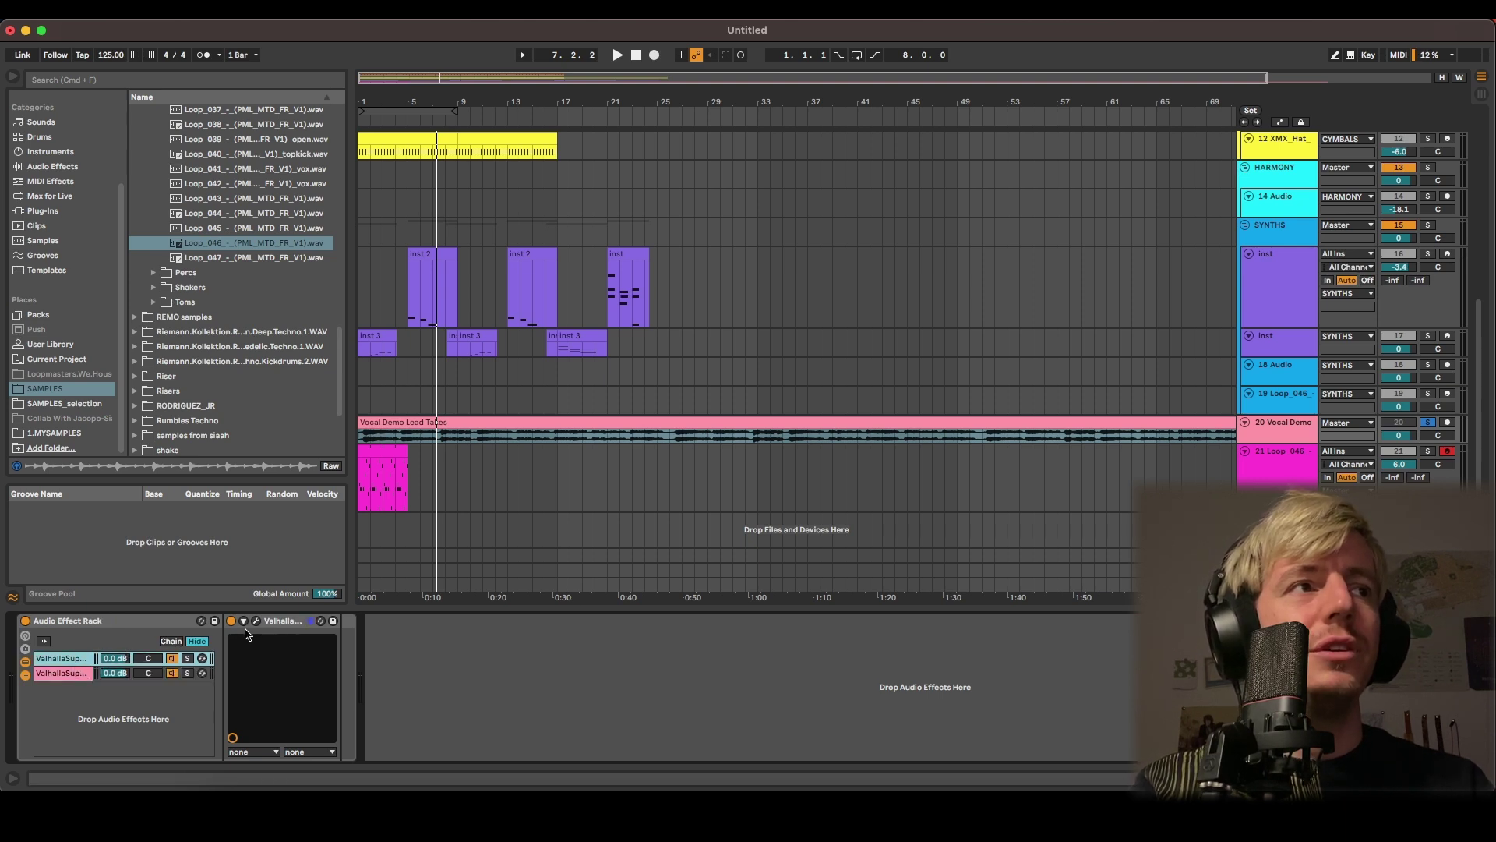
click(271, 622)
key(Delete)
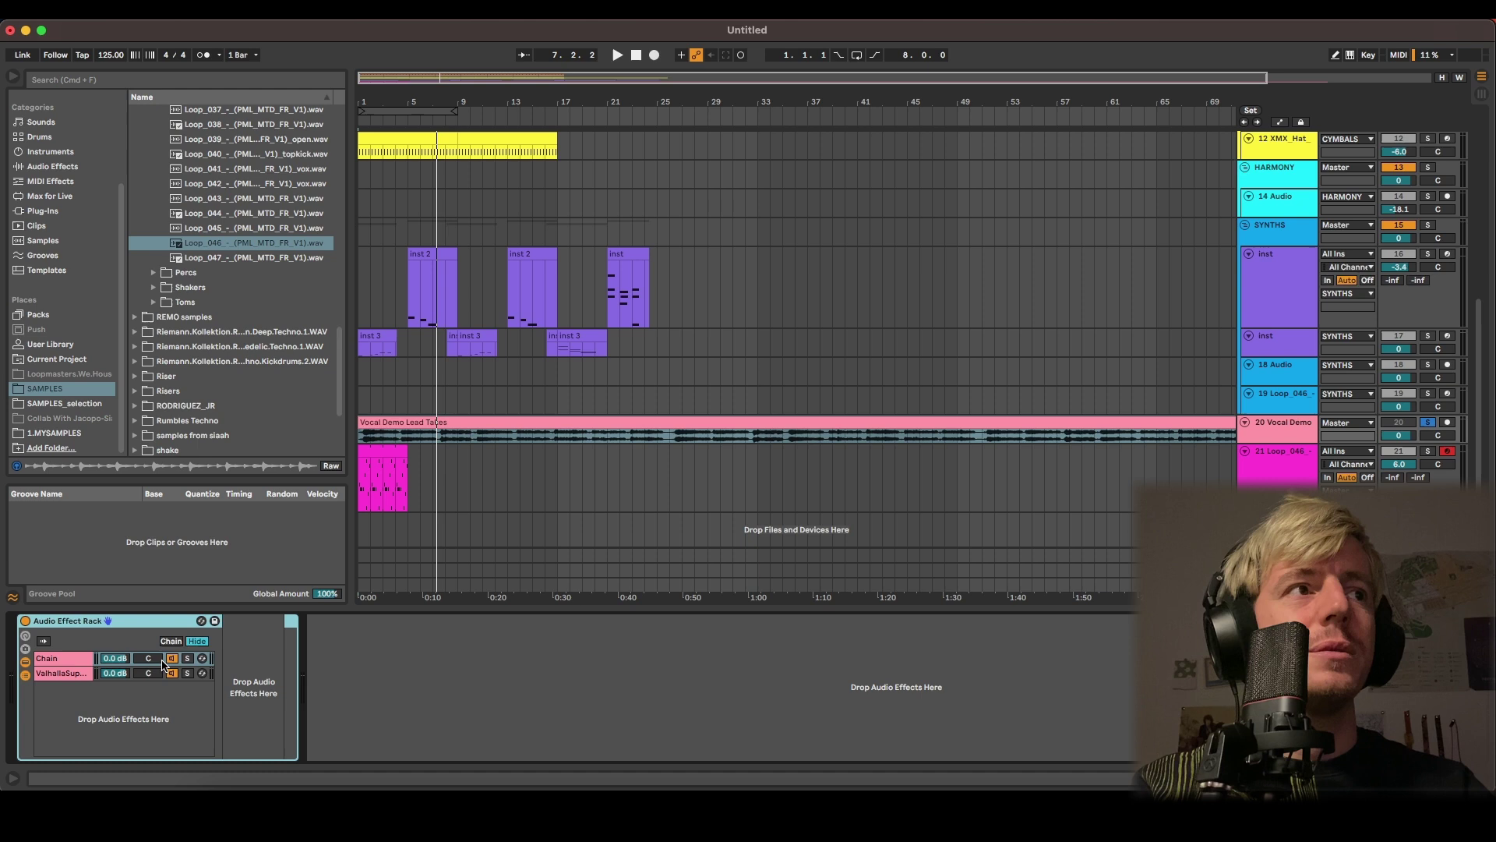
Play the vocal and try another volume on the rack's Valhalla chain, resetting it to 0.0 dB
click(84, 675)
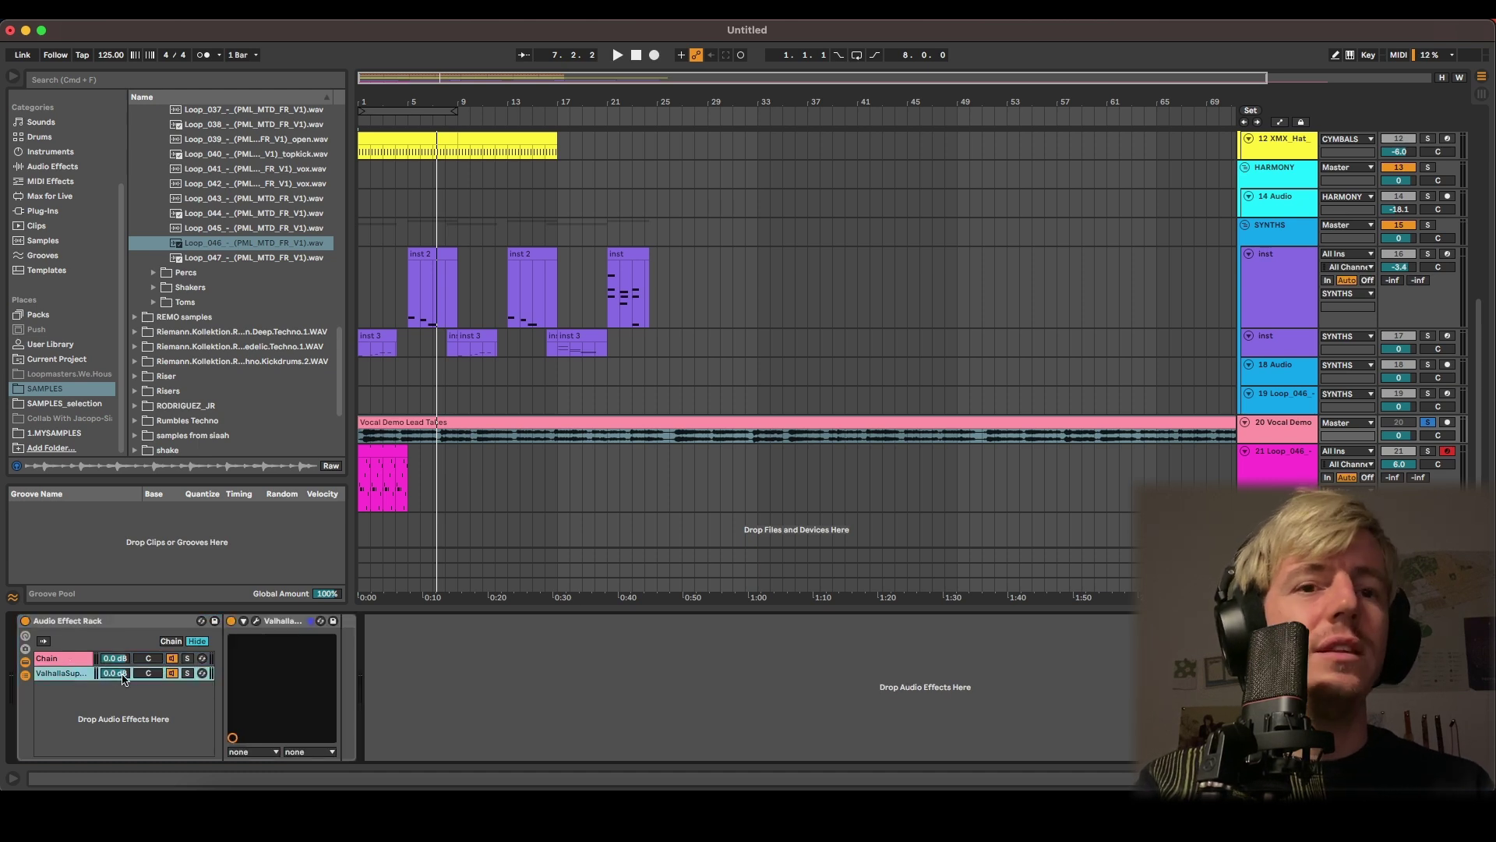
key(space)
drag(116, 679, 116, 662)
double_click(115, 674)
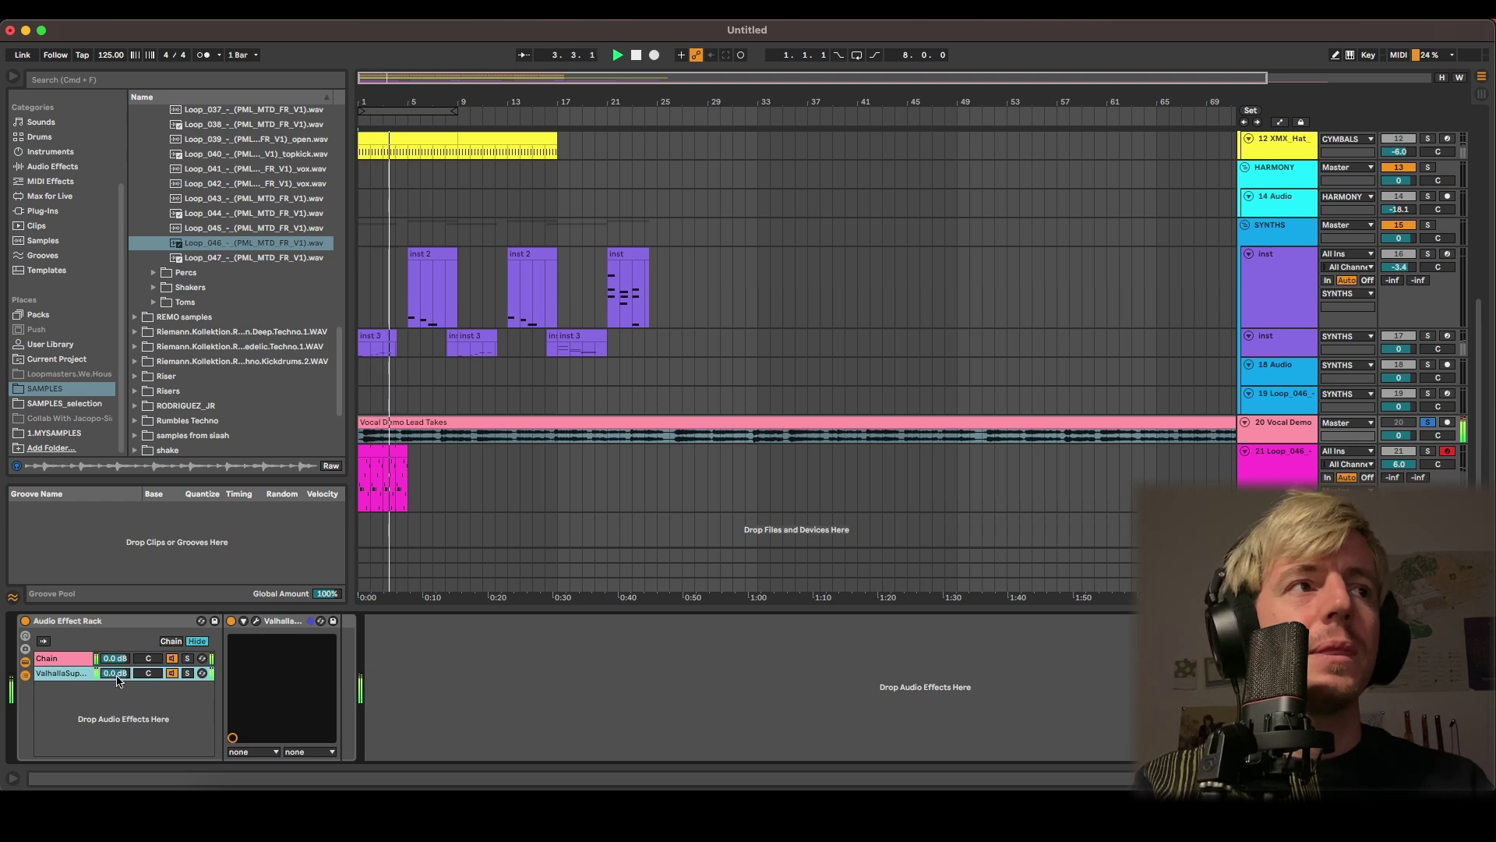
Search the whole library for "com" and add a Compressor after the Valhalla effect in the rack's second chain
click(85, 85)
text(com)
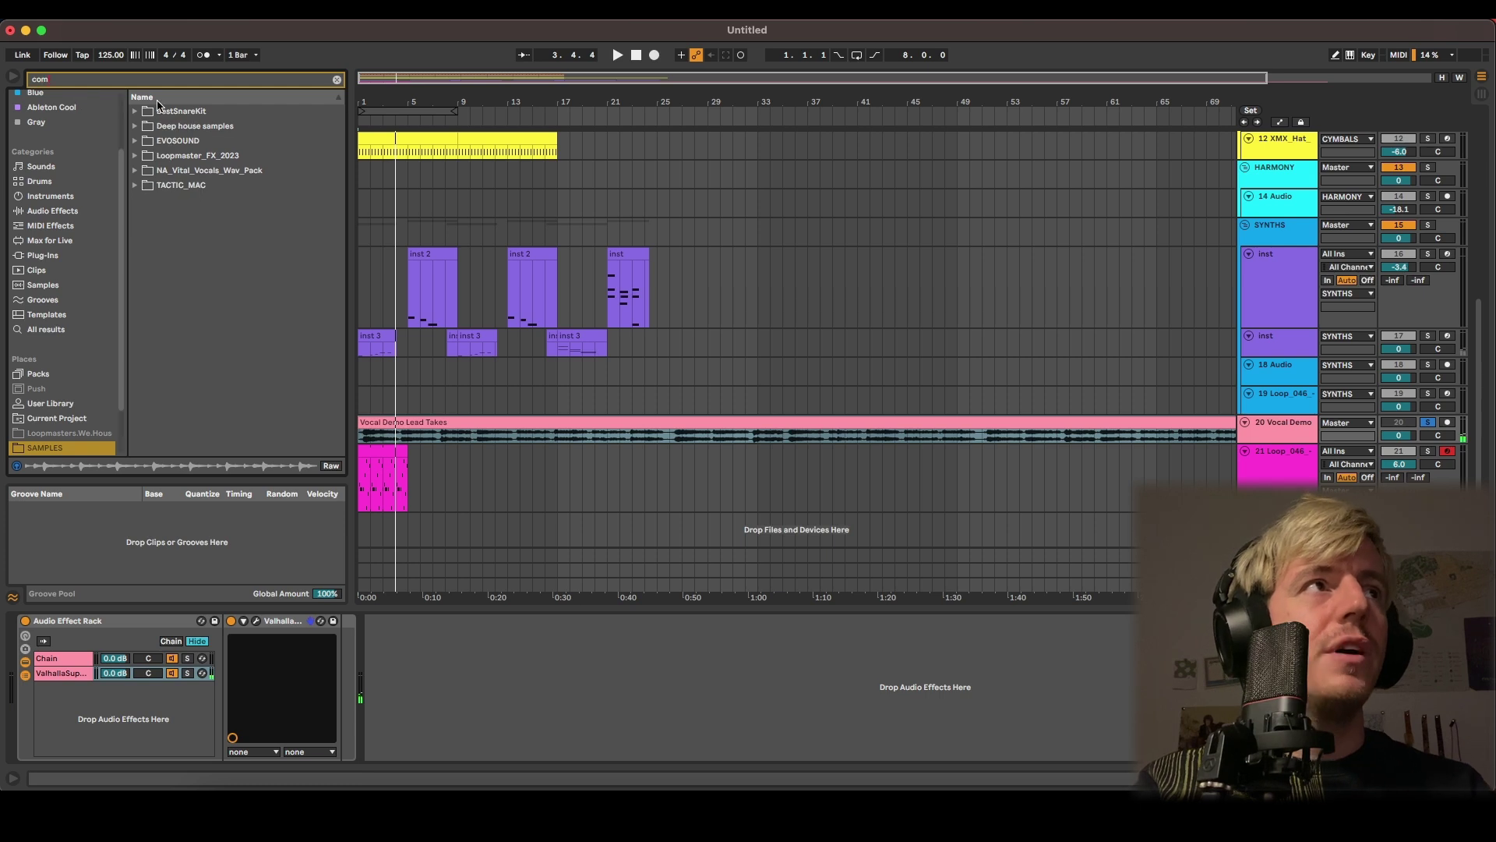
click(57, 333)
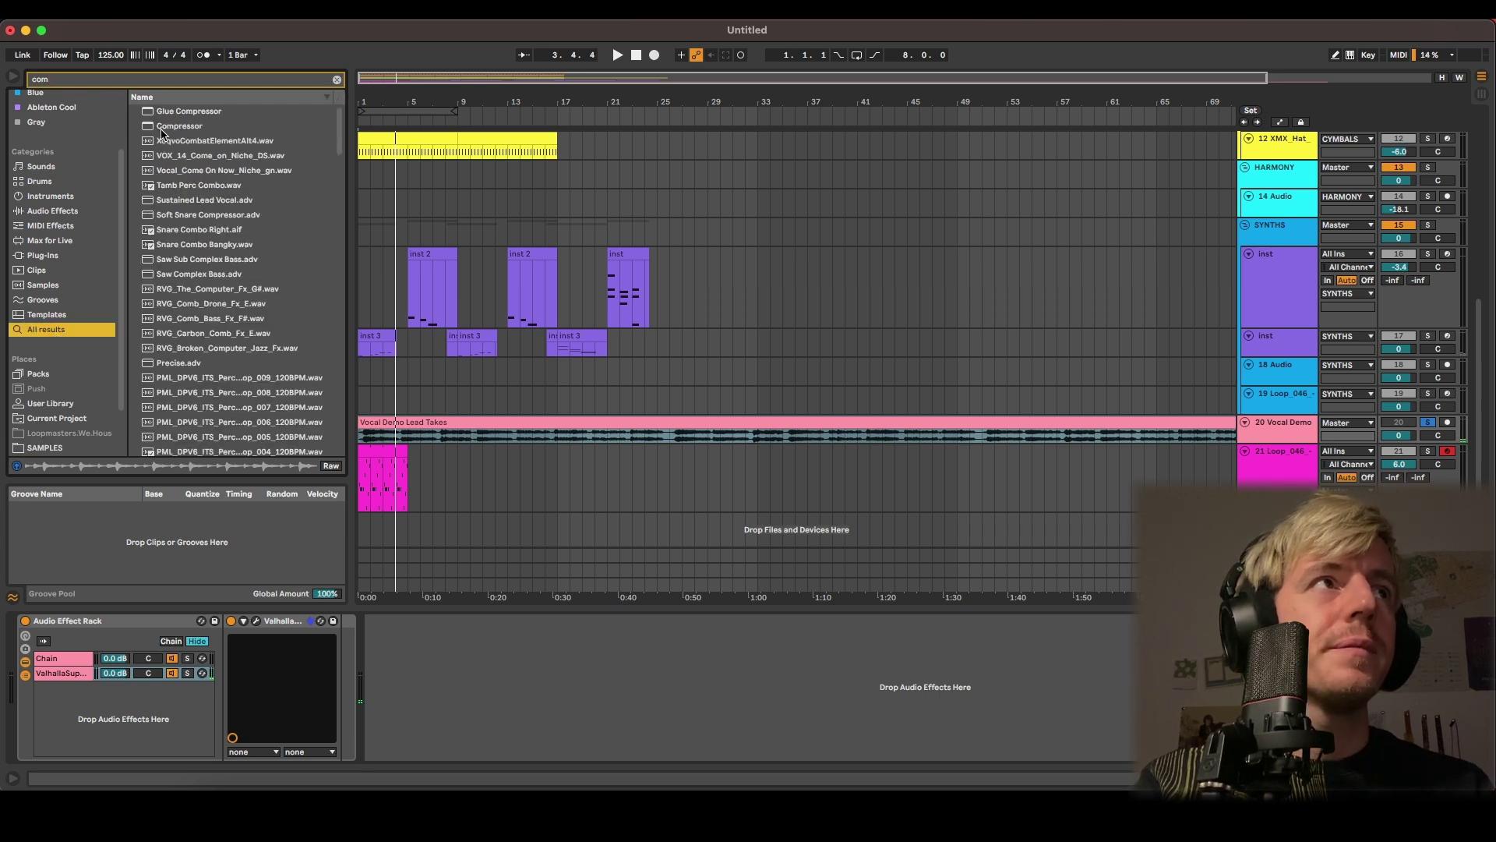
drag(162, 133, 327, 651)
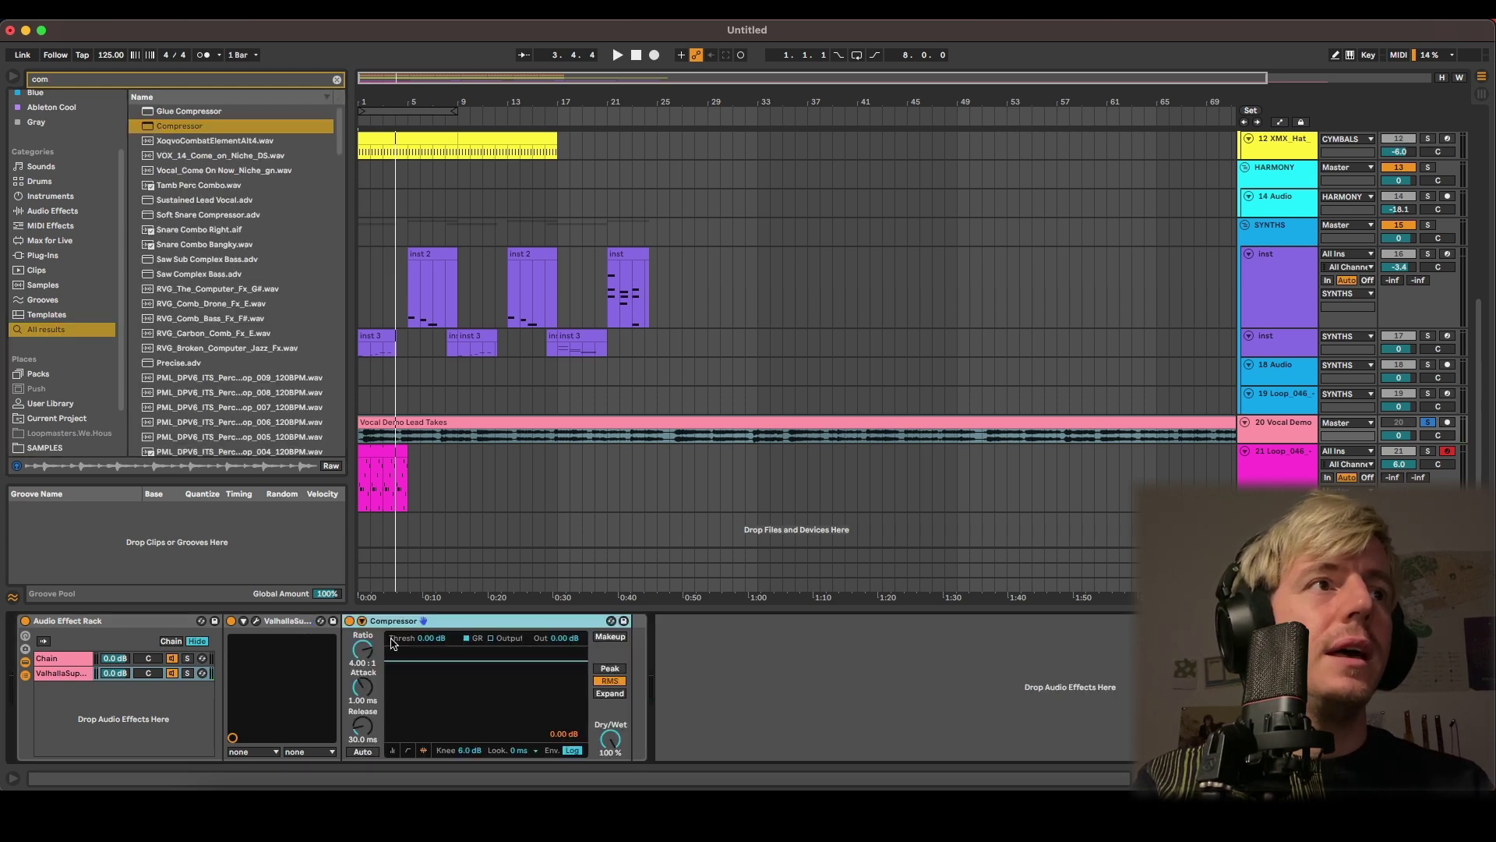
Expand the Compressor's sidechain section and choose 20-Vocal Demo Lead Takes as the sidechain source
click(362, 620)
click(393, 659)
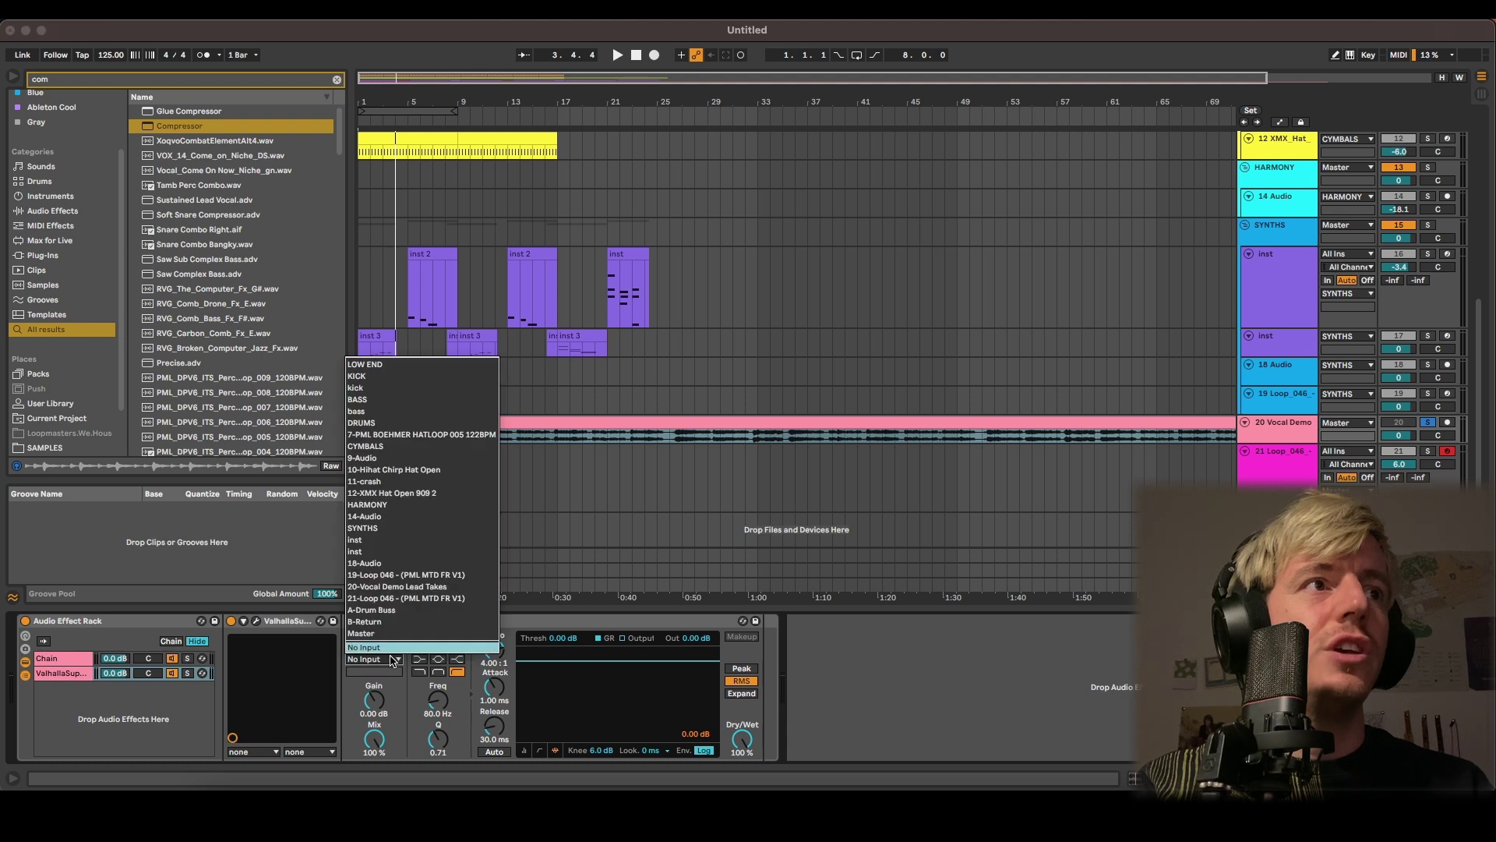
click(413, 587)
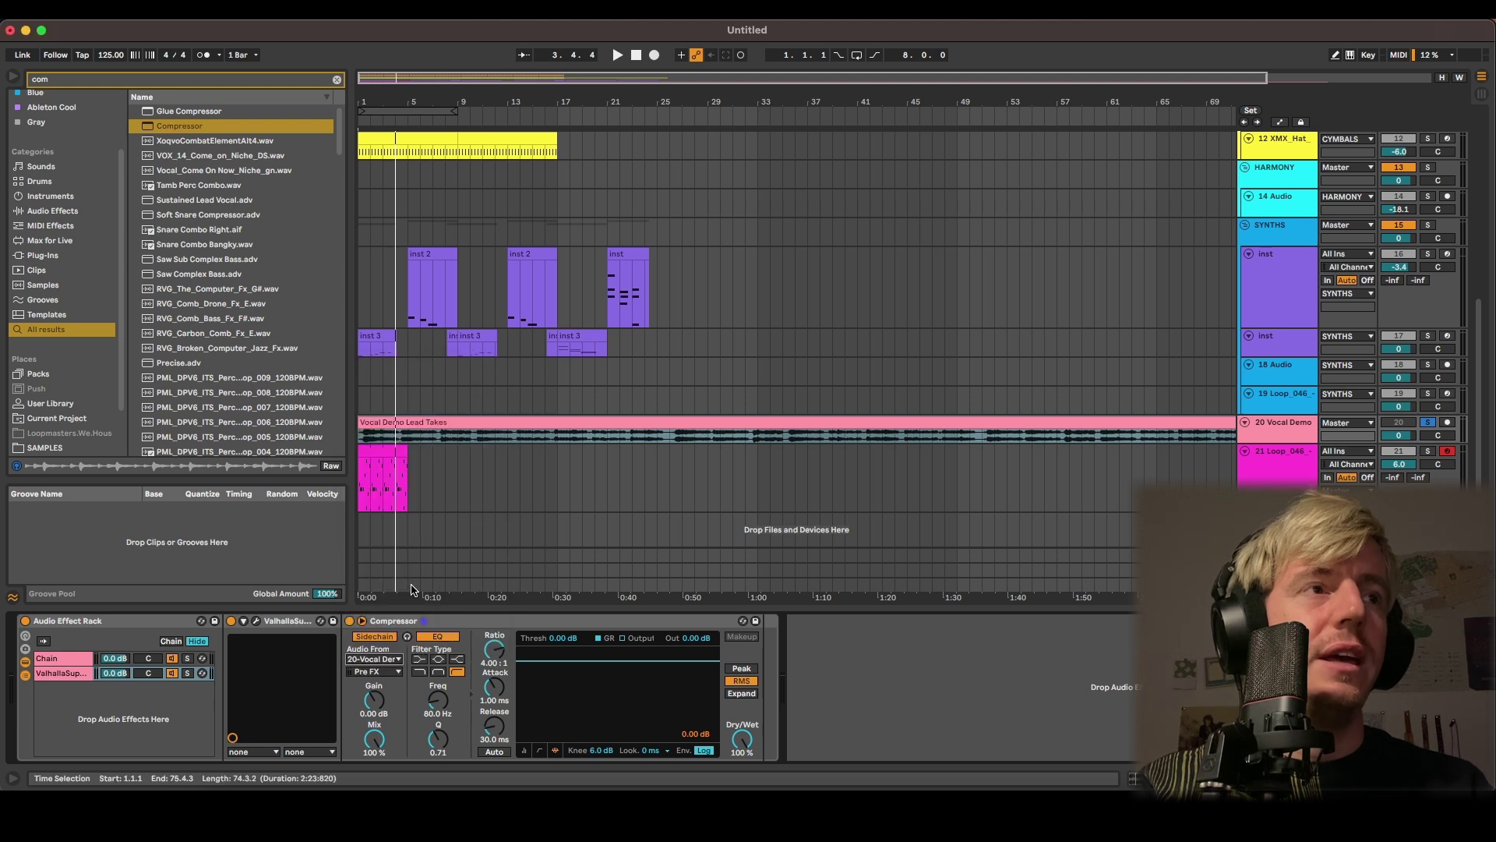
Switch the Compressor to its meter view and, while the vocal plays, set the threshold to -30.0 dB and release to 1.00 ms
click(525, 751)
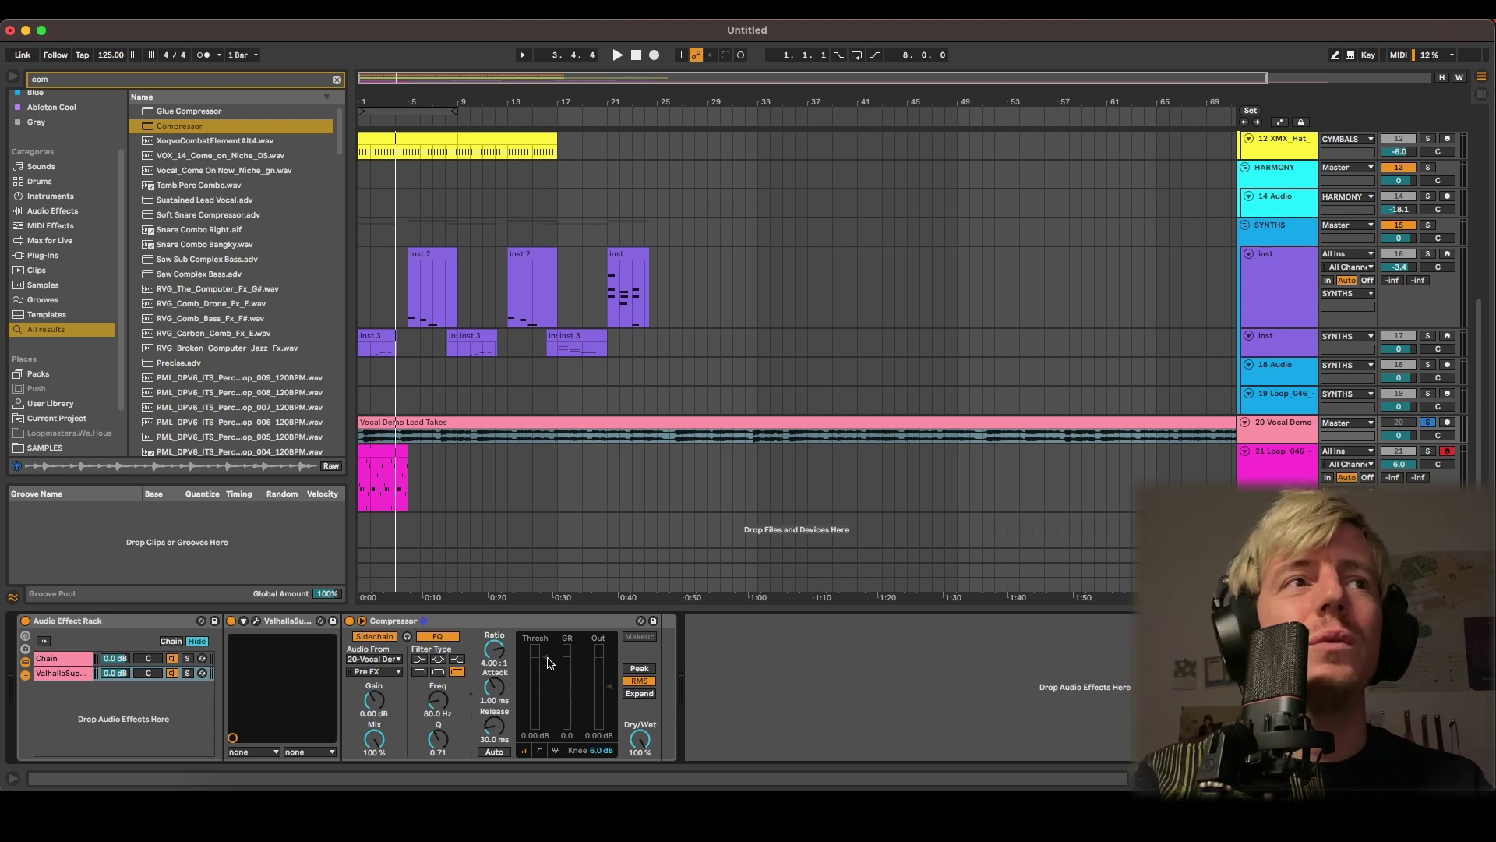
key(space)
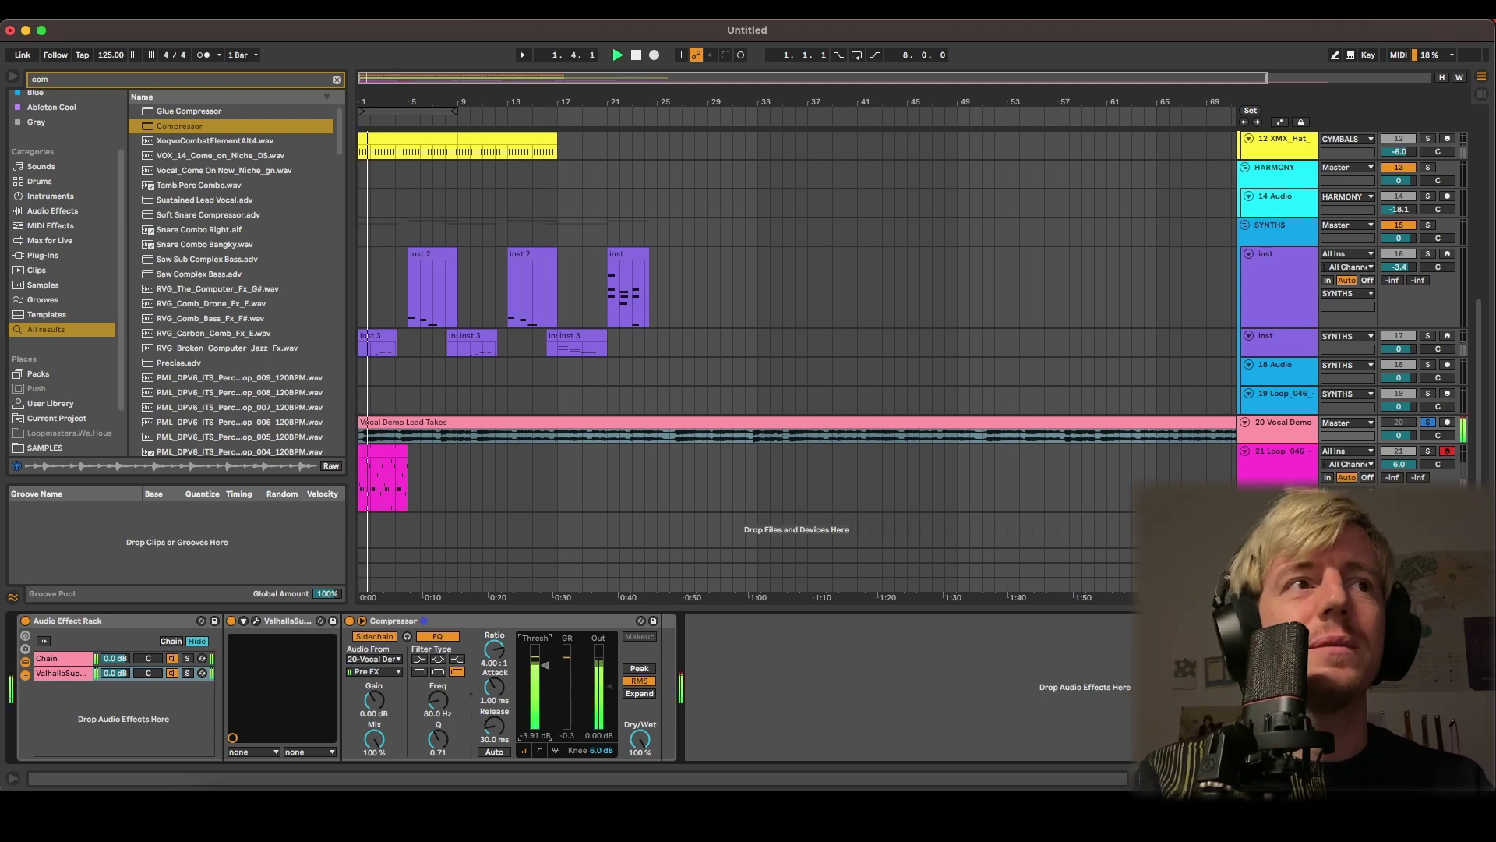
mouse_move(545, 662)
mouse_down()
mouse_move(545, 728)
mouse_move(545, 705)
mouse_move(504, 752)
mouse_up()
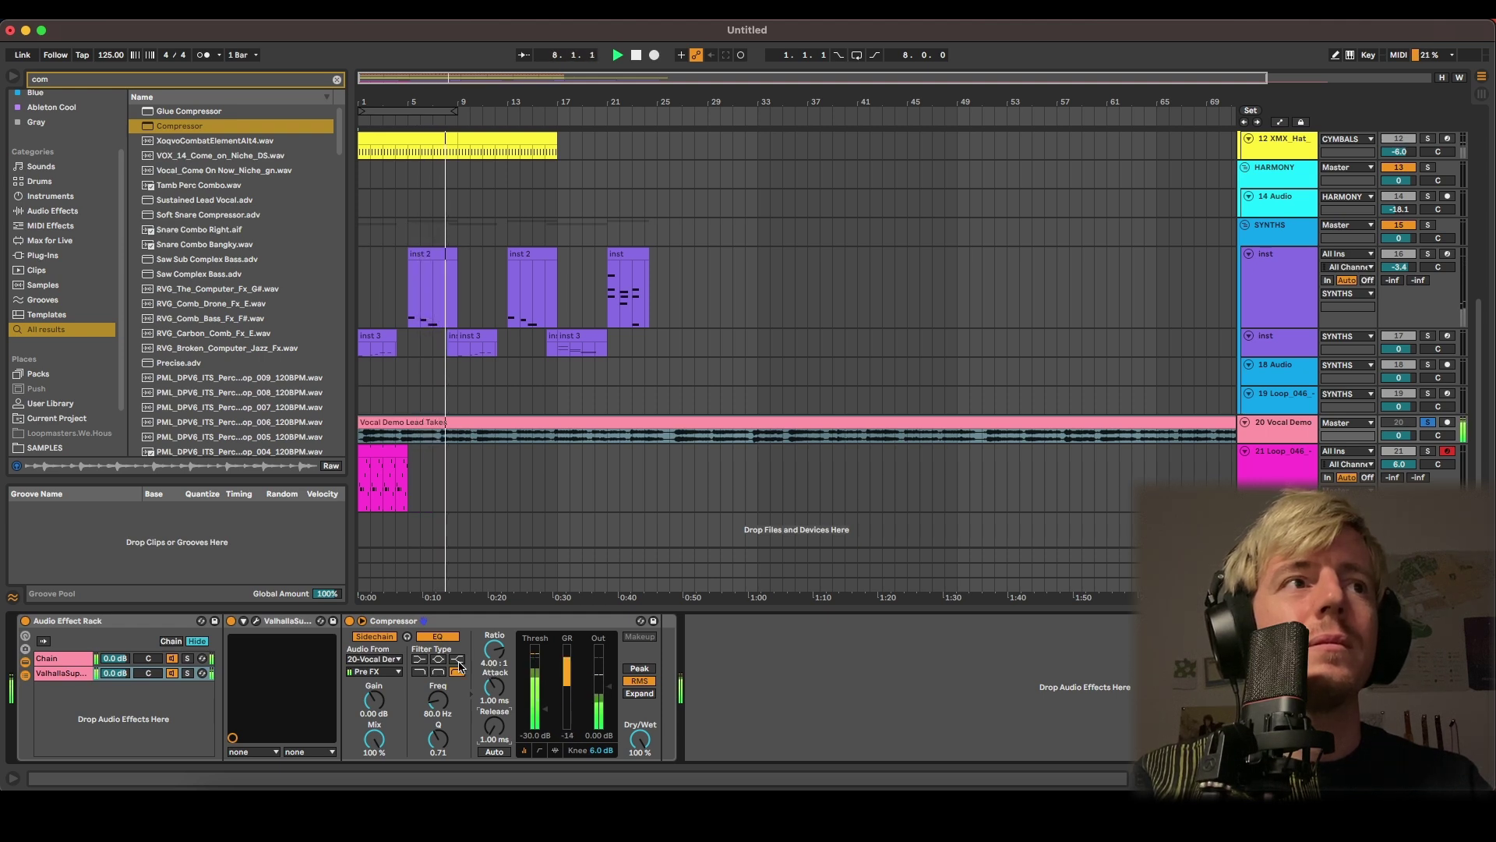
Bypass the Compressor during playback to compare the reverb without ducking, and re-enable it
click(350, 621)
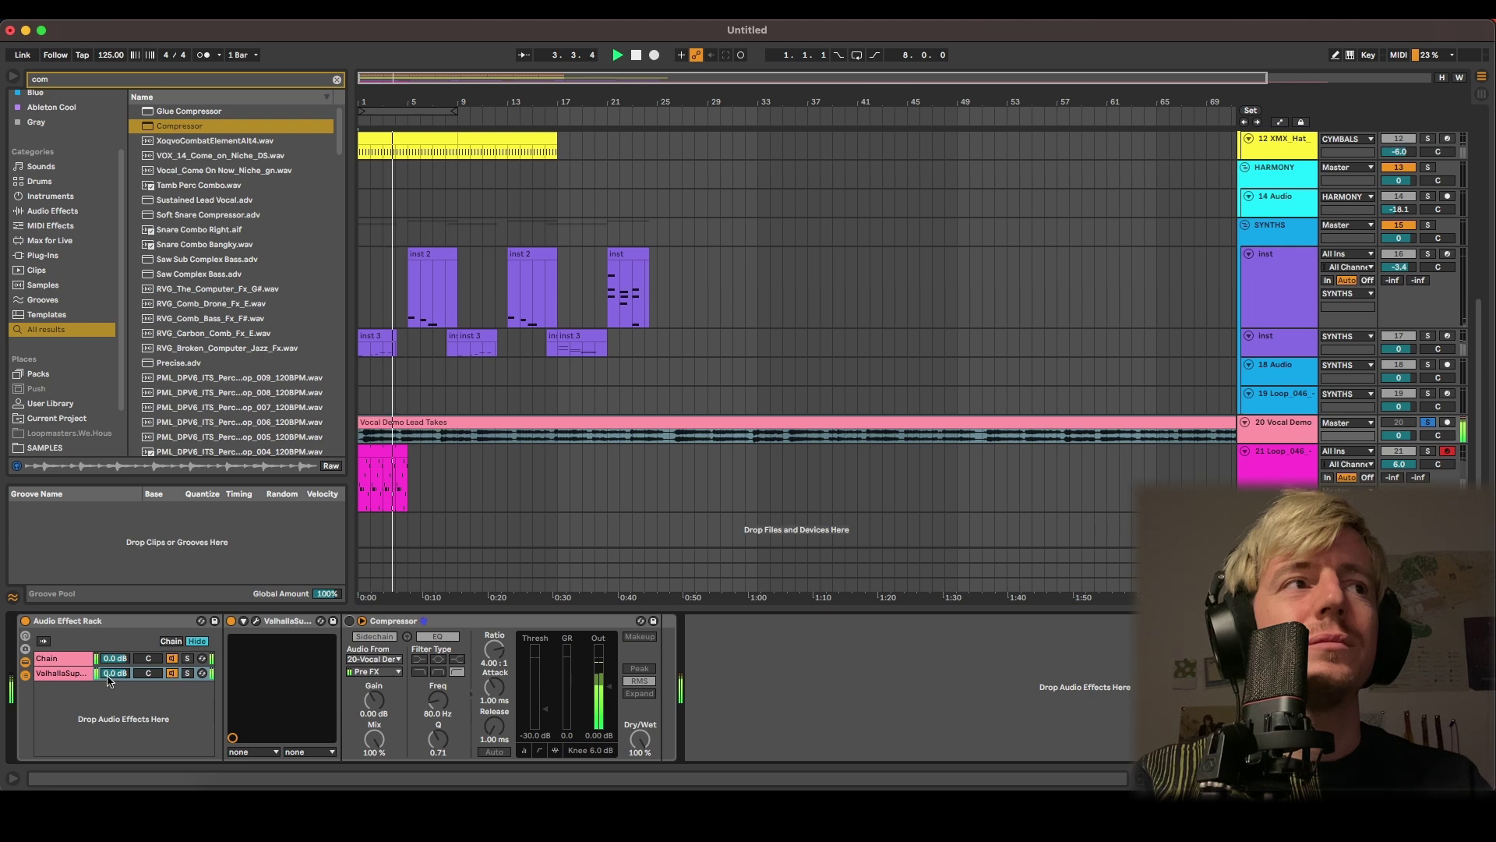
click(350, 621)
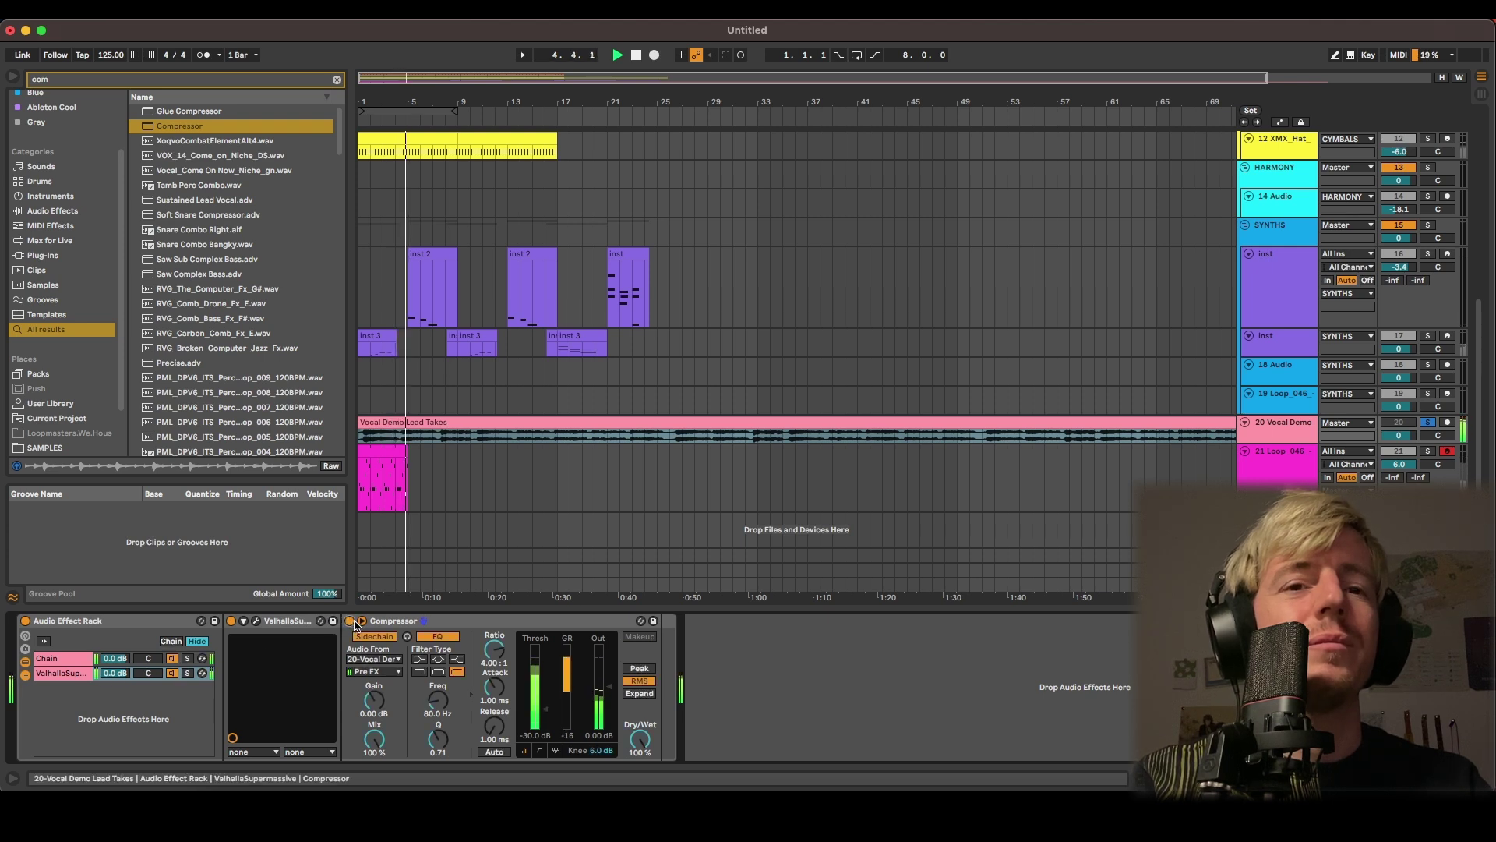